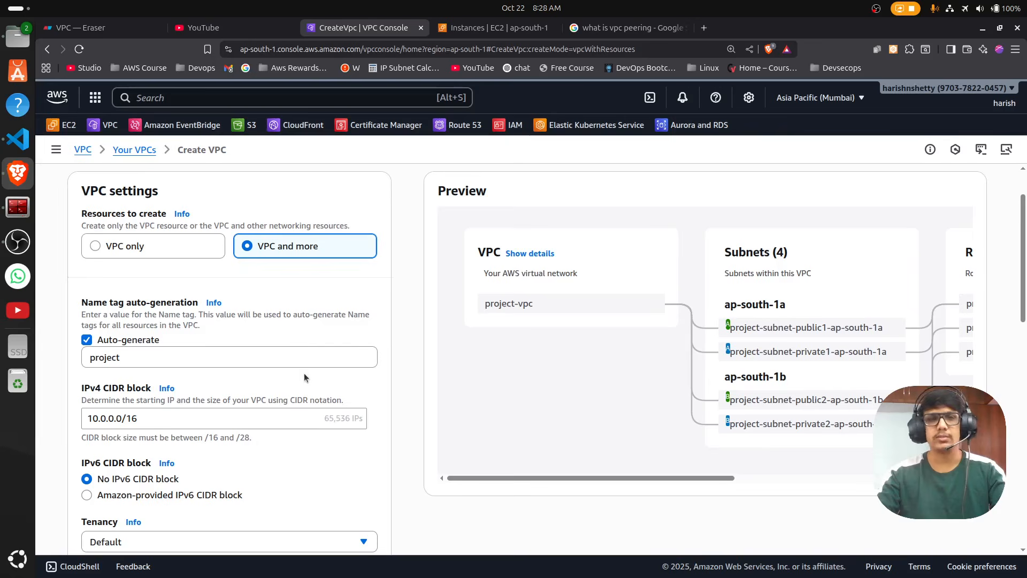
# Set the auto-generated name tag for the VPC resources to VPC-1a.
pyautogui.doubleClick(235, 366)
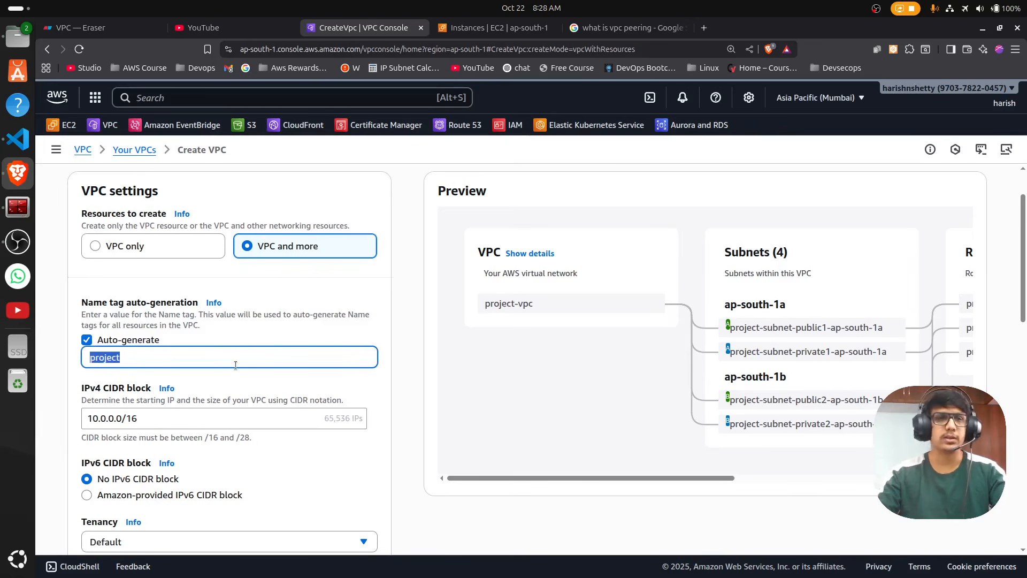
pyautogui.write('VPC-')
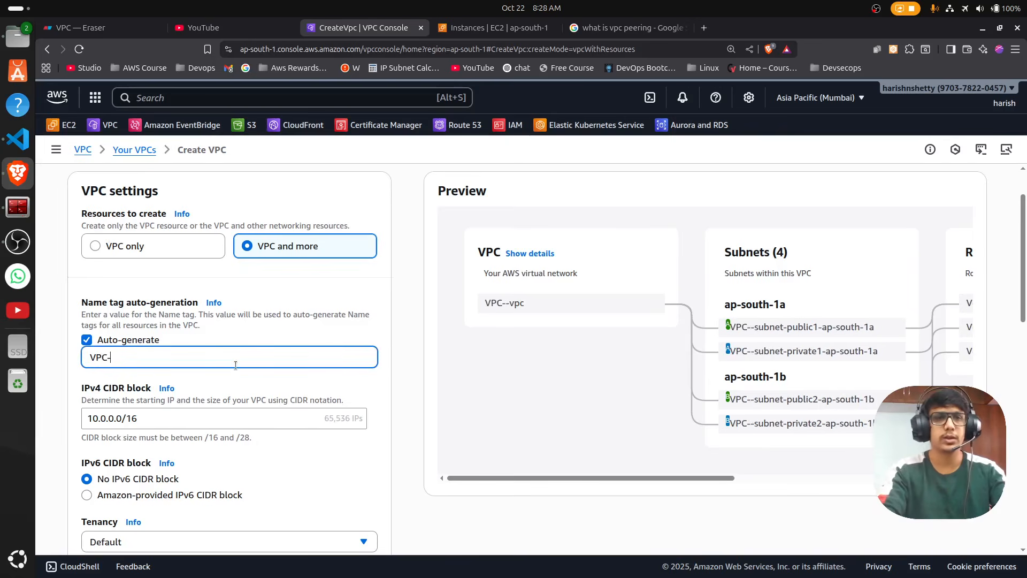
pyautogui.write('1a')
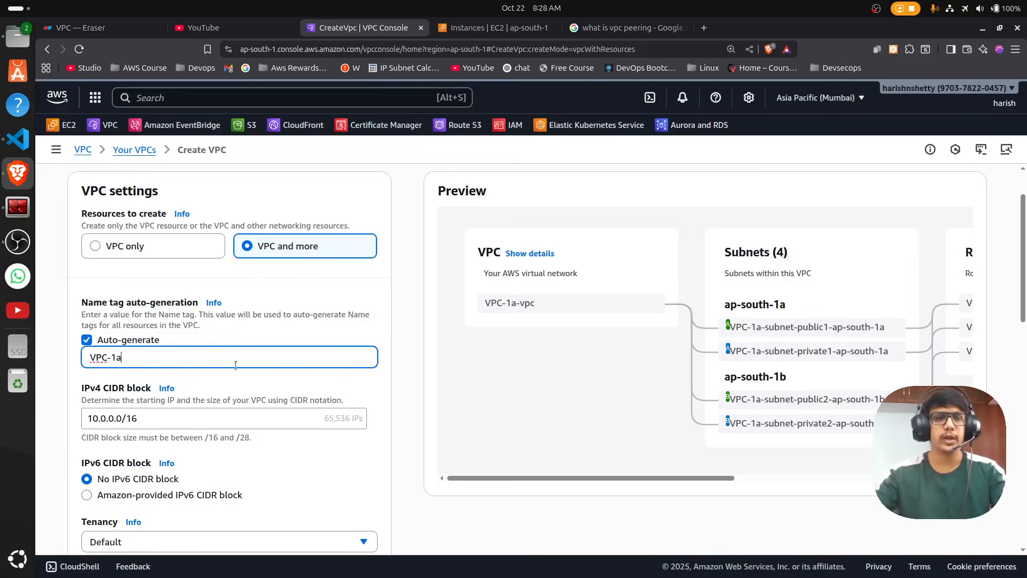
# Check the Eraser network diagram, close the YouTube page, and set the VPC's IPv4 CIDR block to 10.75.0.0/16.
pyautogui.click(68, 33)
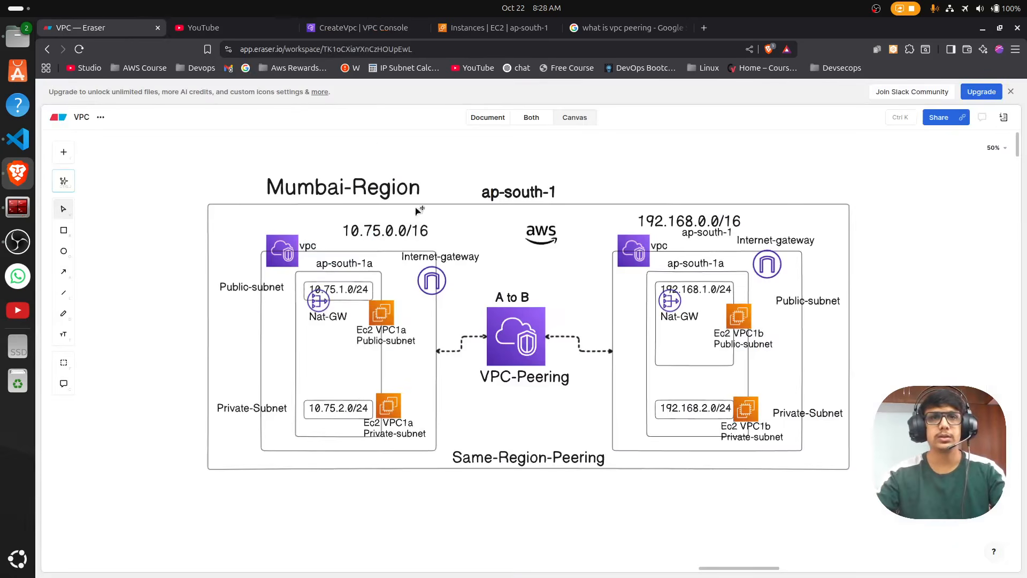
pyautogui.click(289, 28)
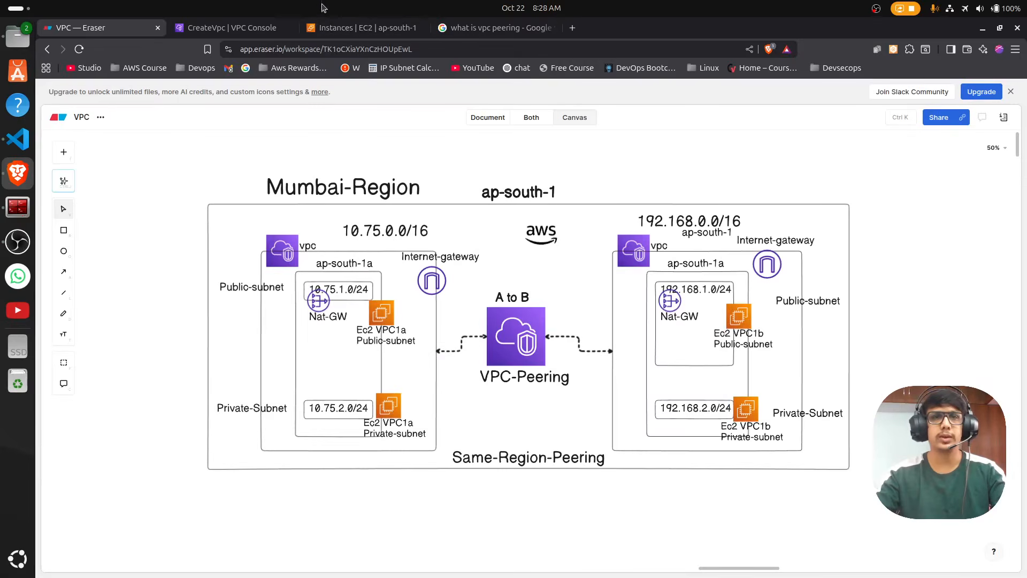
pyautogui.click(267, 32)
pyautogui.scroll(-1, 396, 335)
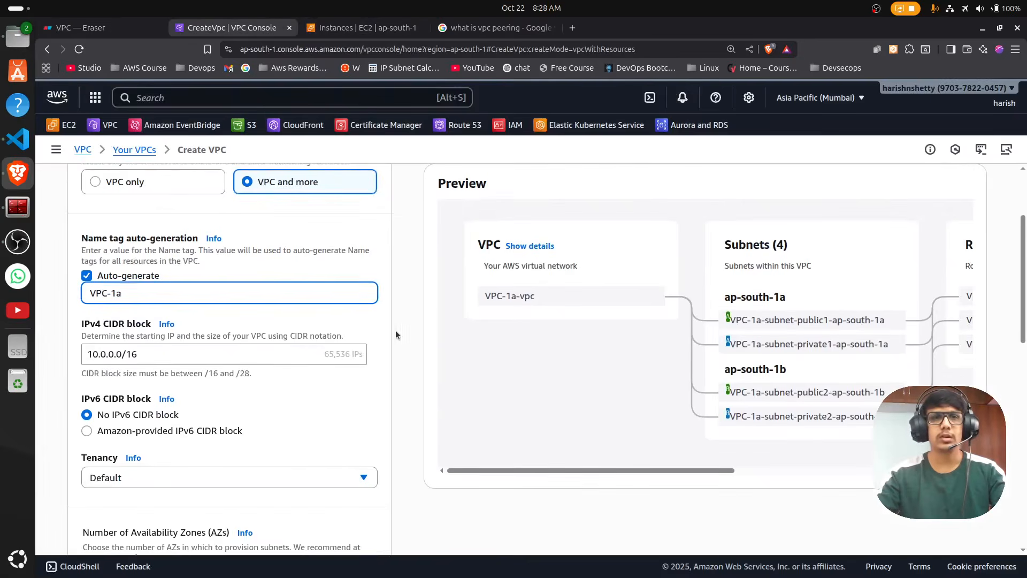
pyautogui.click(105, 355)
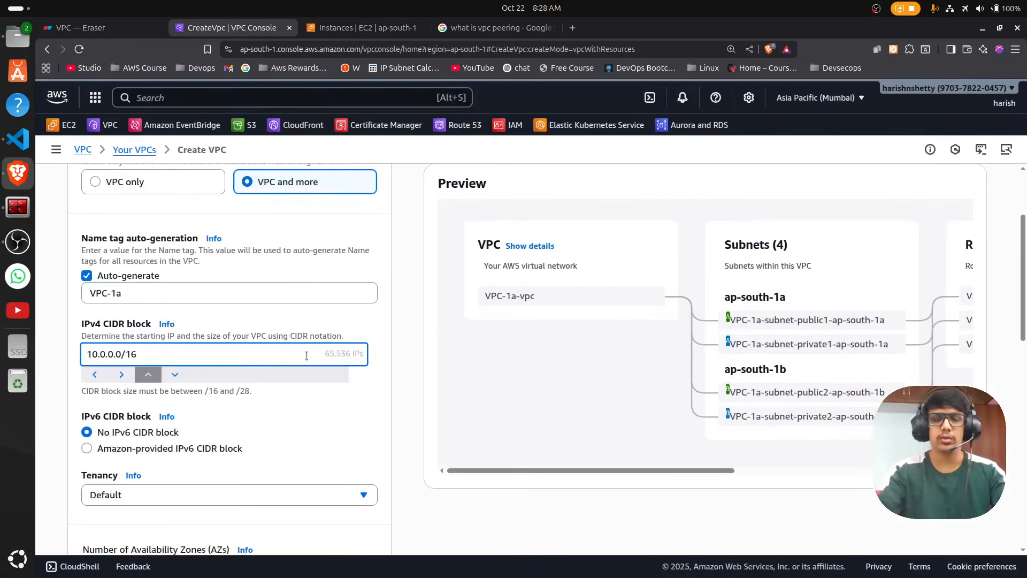
pyautogui.press('BackSpace')
pyautogui.write('75')
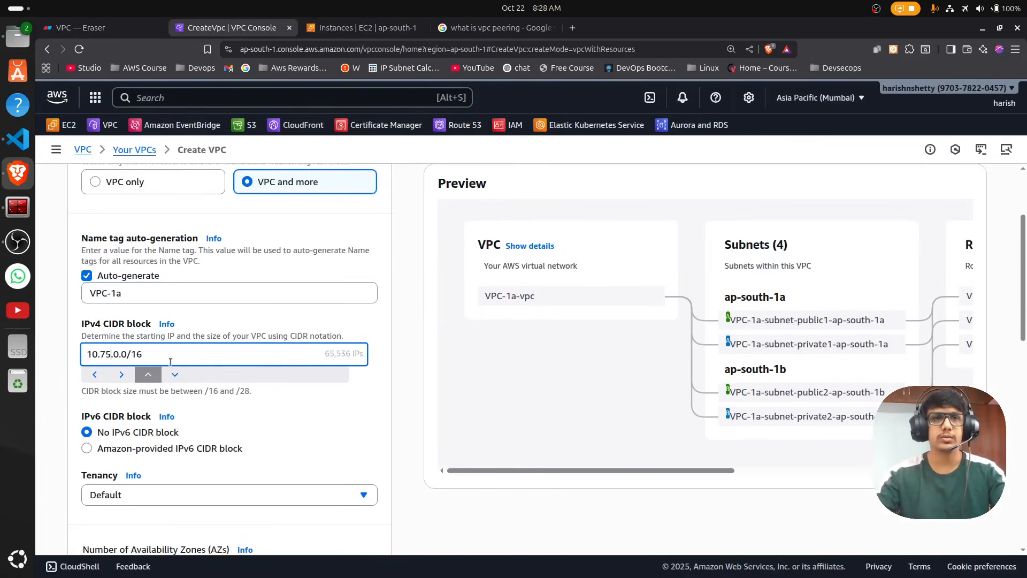
# Set the number of Availability Zones to 1 and expand the AZ customization to check the first availability zone.
pyautogui.scroll(-2, 177, 370)
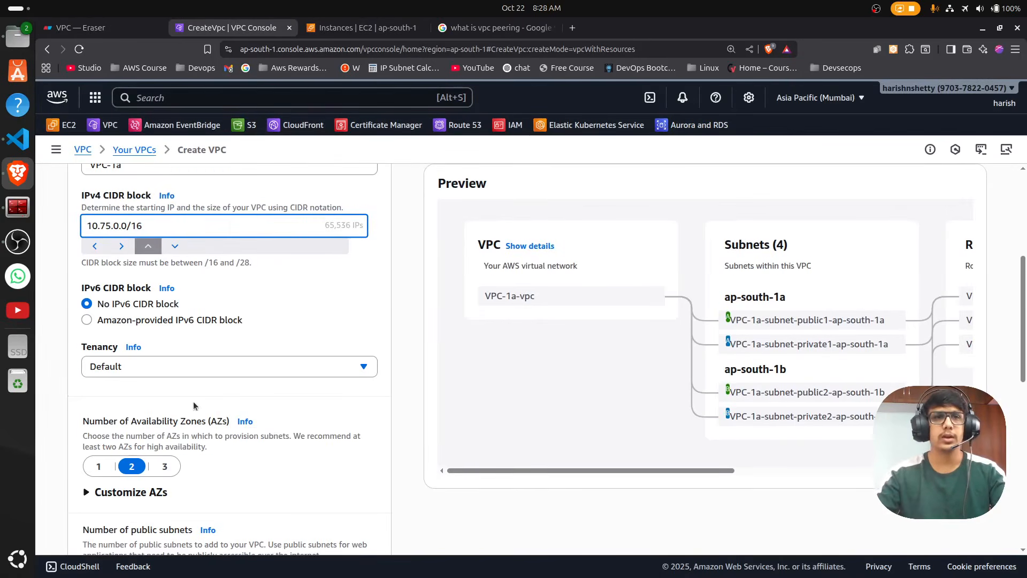
pyautogui.scroll(-1, 194, 406)
pyautogui.scroll(-1, 275, 390)
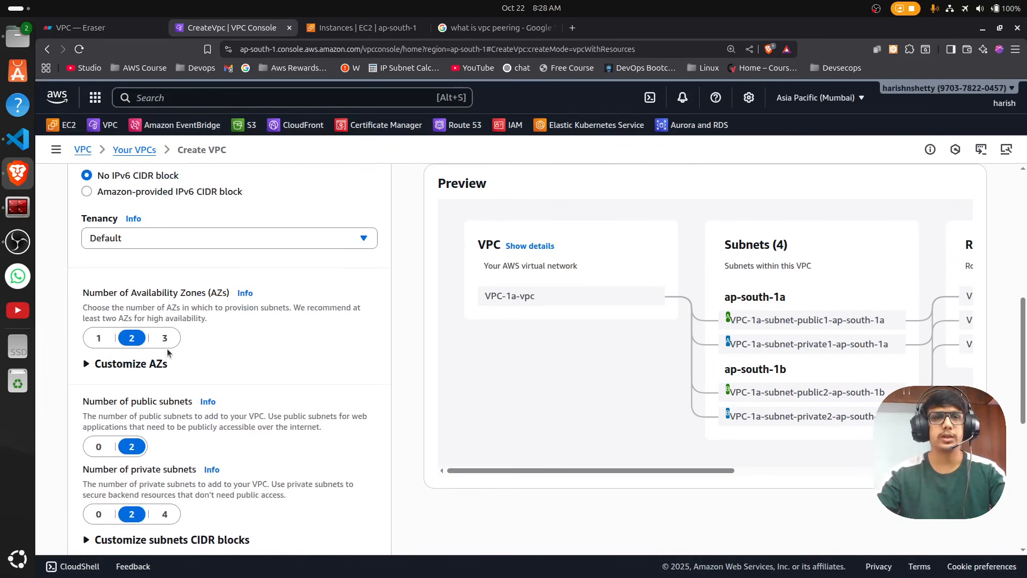
pyautogui.scroll(-1, 84, 297)
pyautogui.moveTo(84, 299); pyautogui.dragTo(143, 290)
pyautogui.click(100, 321)
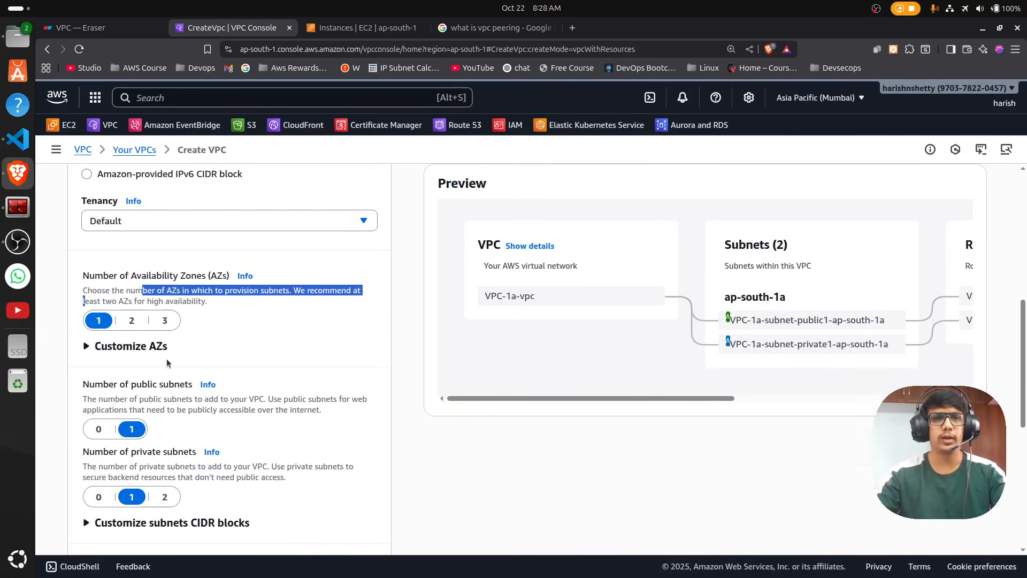
pyautogui.click(158, 348)
pyautogui.scroll(-2, 216, 395)
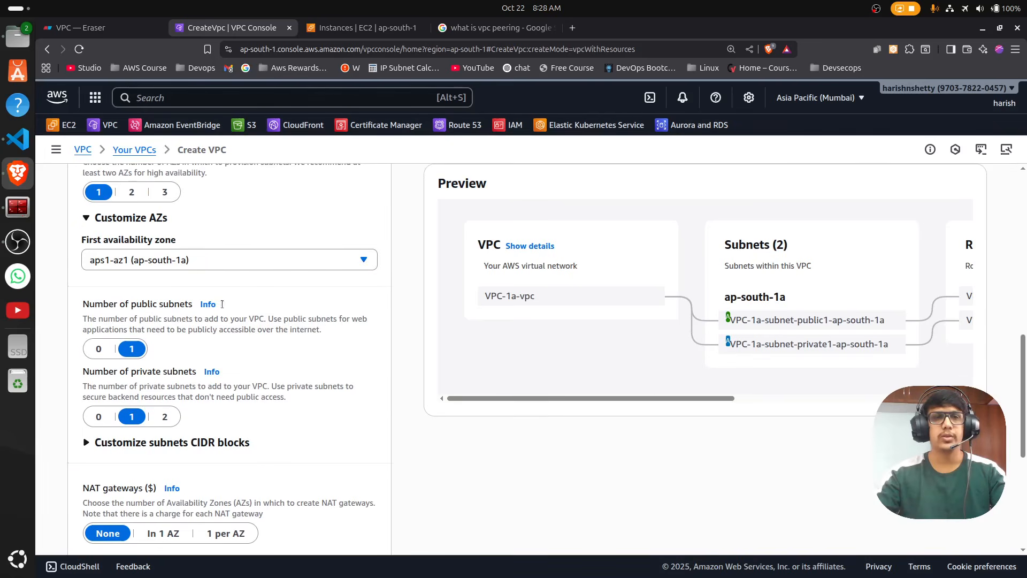
pyautogui.scroll(1, 231, 314)
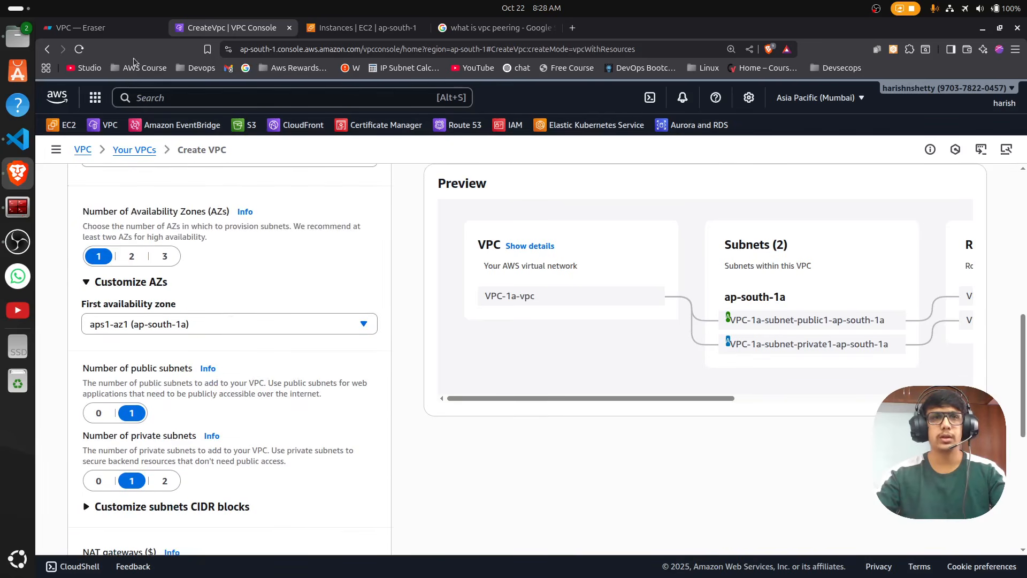
# Switch to the Eraser diagram and relabel the availability zone of the 192.168.0.0/16 VPC as ap-south-1b.
pyautogui.click(102, 27)
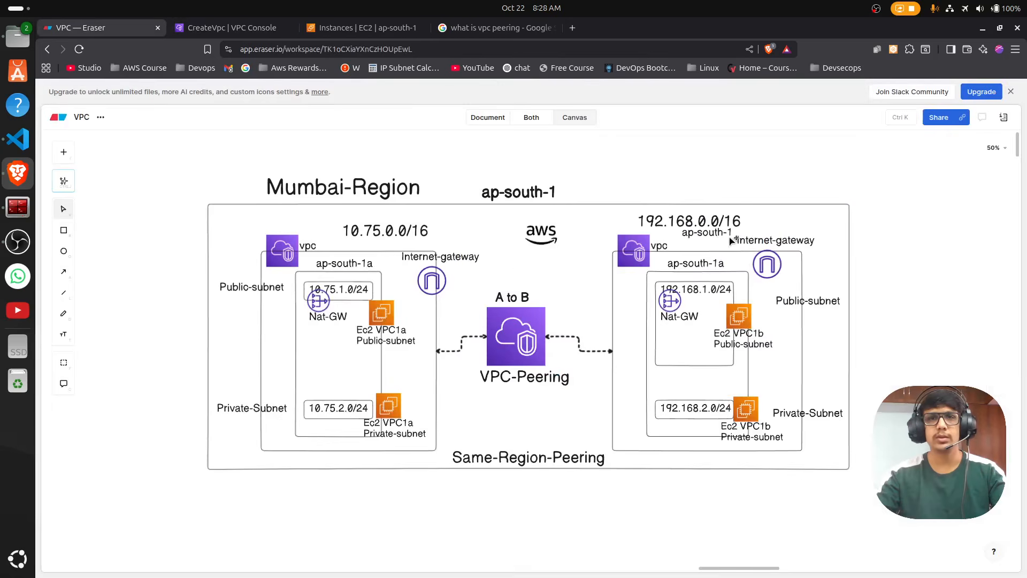
pyautogui.doubleClick(714, 264)
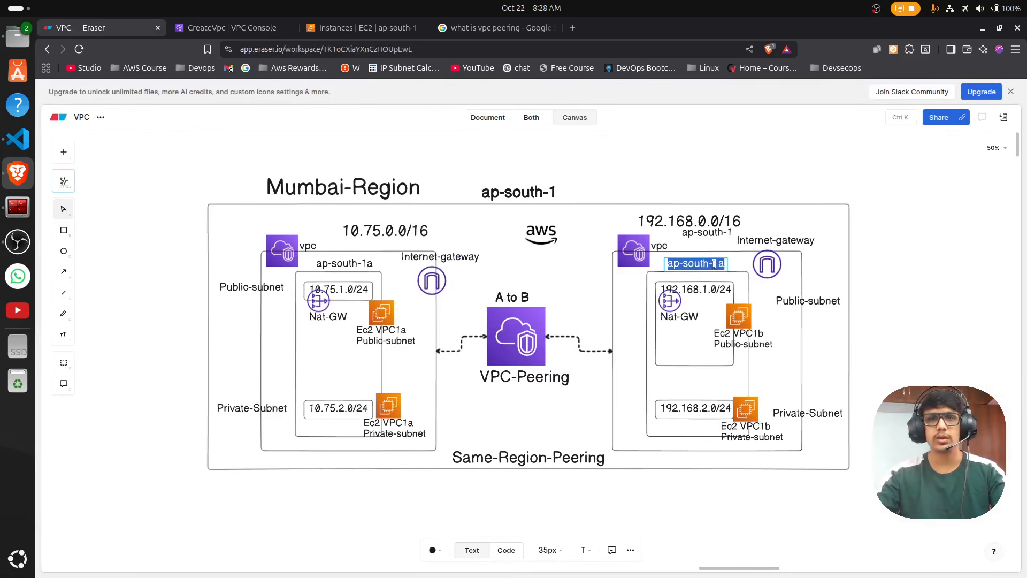
pyautogui.write('ap-south-1b')
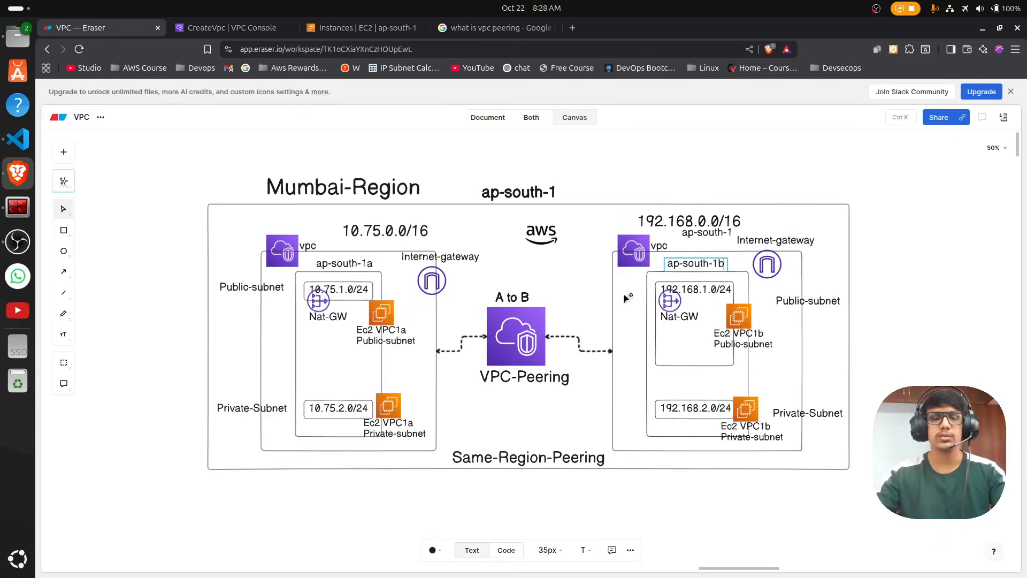
pyautogui.click(182, 331)
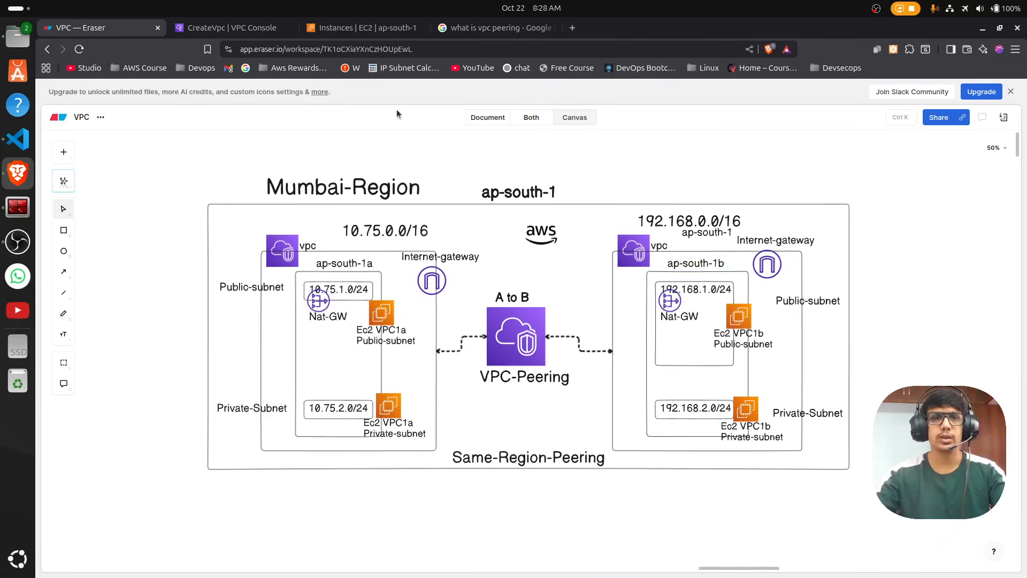
# Return to the VPC creation form, expand the subnet CIDR customization, and set the public subnet's CIDR block to 10.75.1.0/24.
pyautogui.click(246, 29)
pyautogui.scroll(-4, 300, 370)
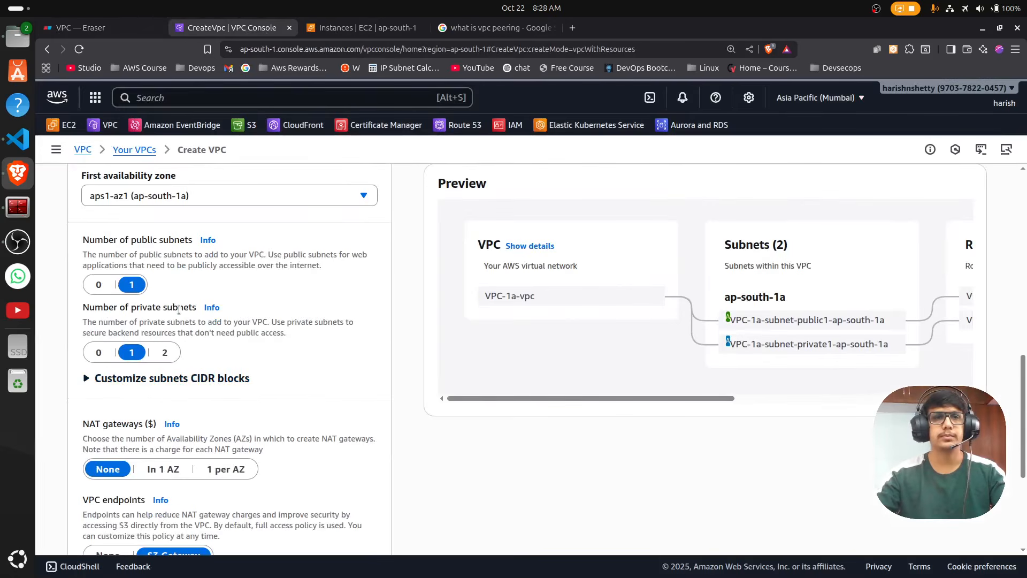
pyautogui.click(152, 378)
pyautogui.scroll(-2, 222, 377)
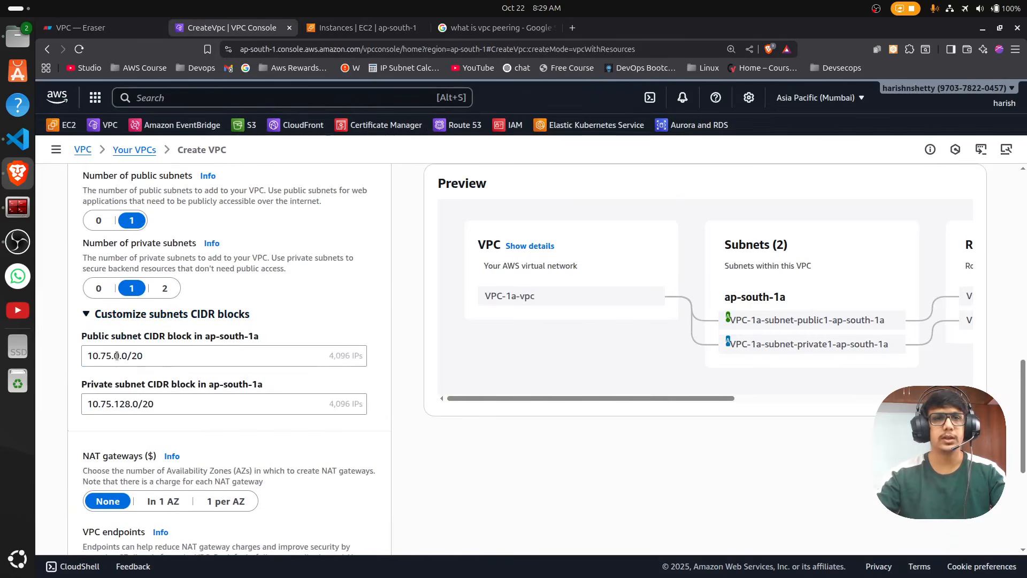
pyautogui.moveTo(74, 340); pyautogui.dragTo(167, 339)
pyautogui.click(322, 357)
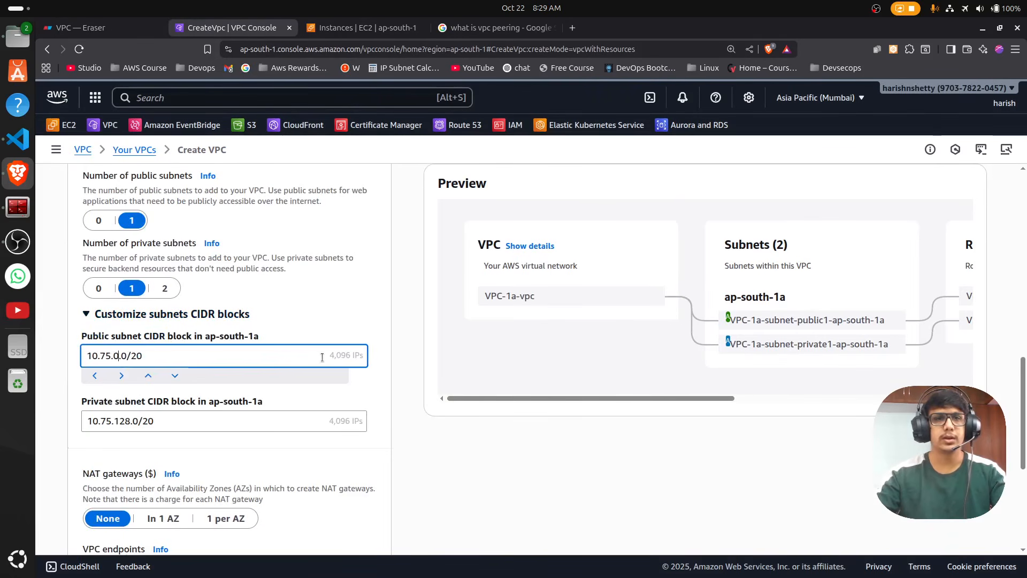
pyautogui.press('BackSpace')
pyautogui.press('Left')
pyautogui.press('Left')
pyautogui.press('Left')
pyautogui.press('Left')
pyautogui.press('Up')
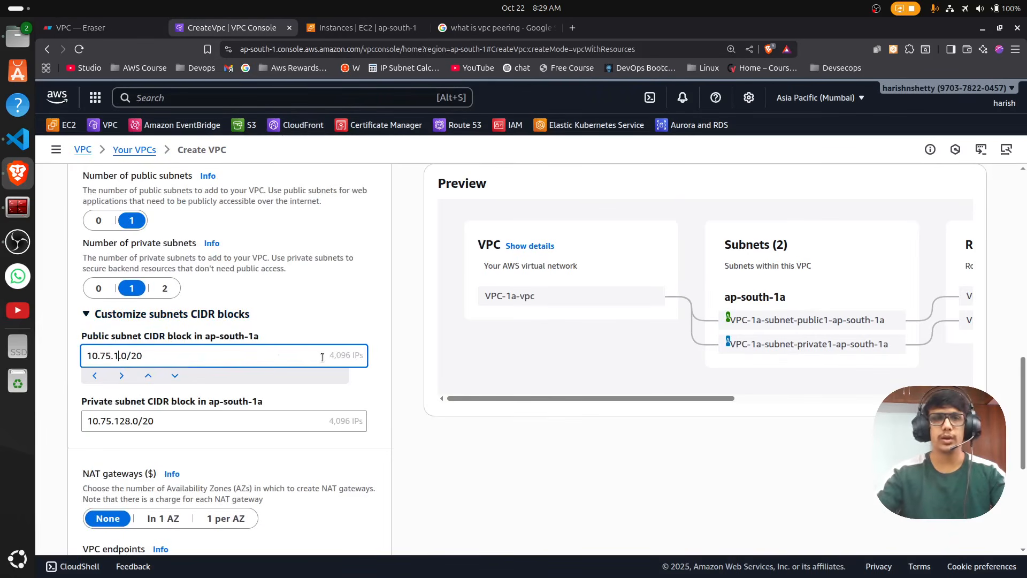
pyautogui.click(185, 356)
pyautogui.write('4')
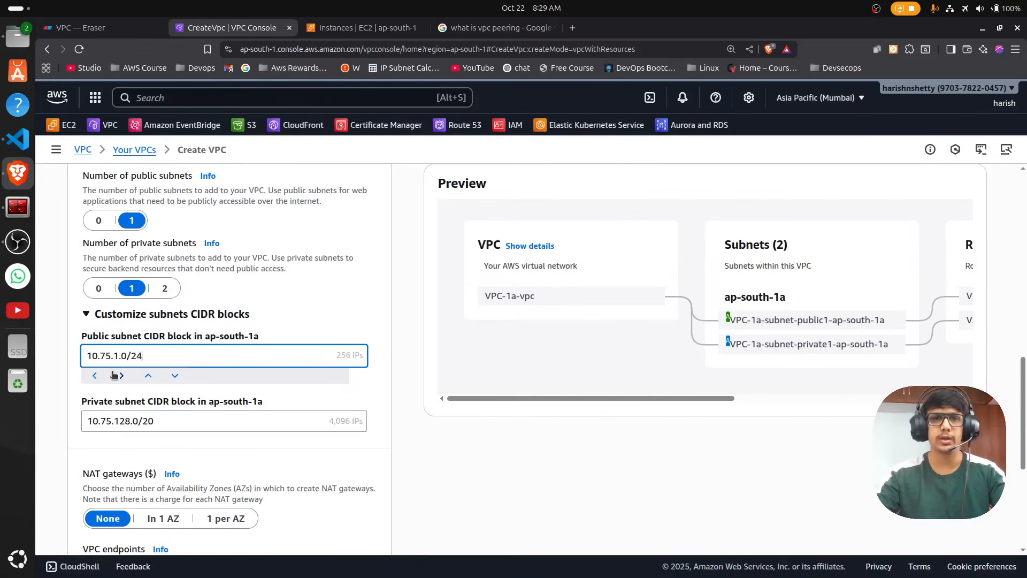
pyautogui.hotkey('shift', 'Left')
pyautogui.hotkey('shift', 'Left')
pyautogui.hotkey('shift', 'Left')
pyautogui.hotkey('shift', 'Left')
pyautogui.hotkey('shift', 'Left')
pyautogui.hotkey('shift', 'Left')
pyautogui.hotkey('shift', 'Left')
pyautogui.hotkey('shift', 'Left')
pyautogui.hotkey('shift', 'Left')
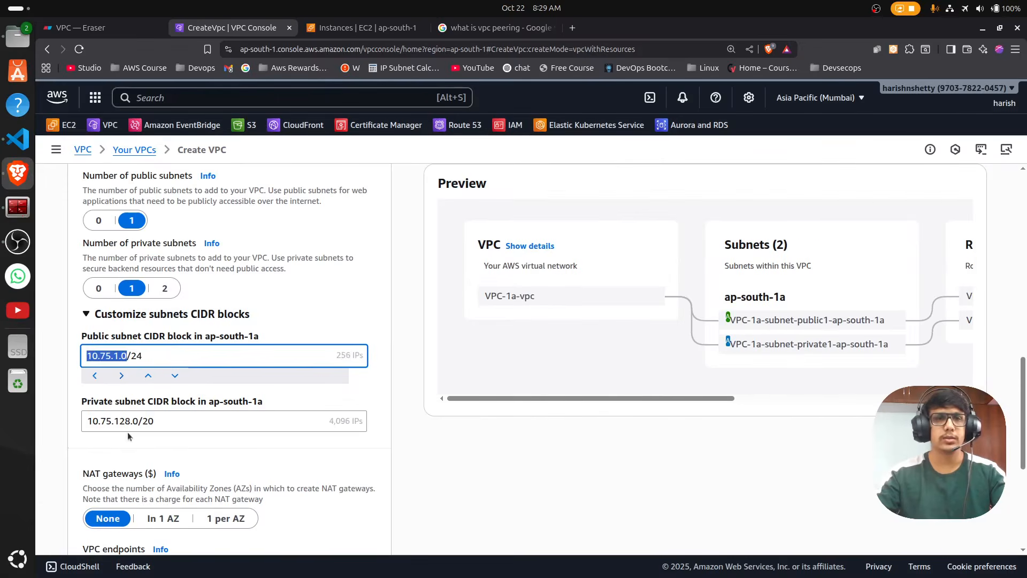
# Set the private subnet's CIDR block in ap-south-1a to 10.75.2.0/24.
pyautogui.click(144, 421)
pyautogui.press('End')
pyautogui.press('BackSpace')
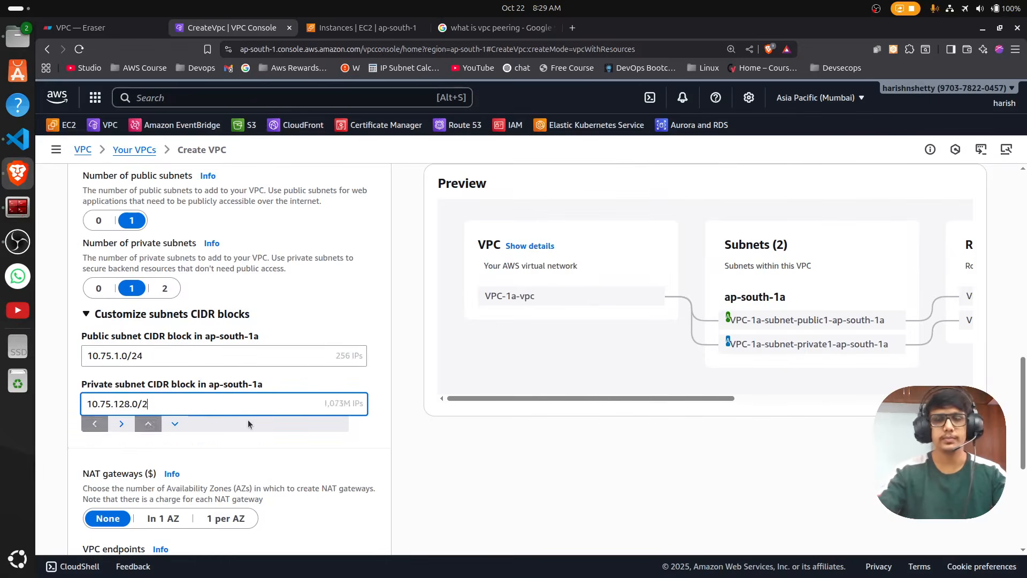
pyautogui.write('4')
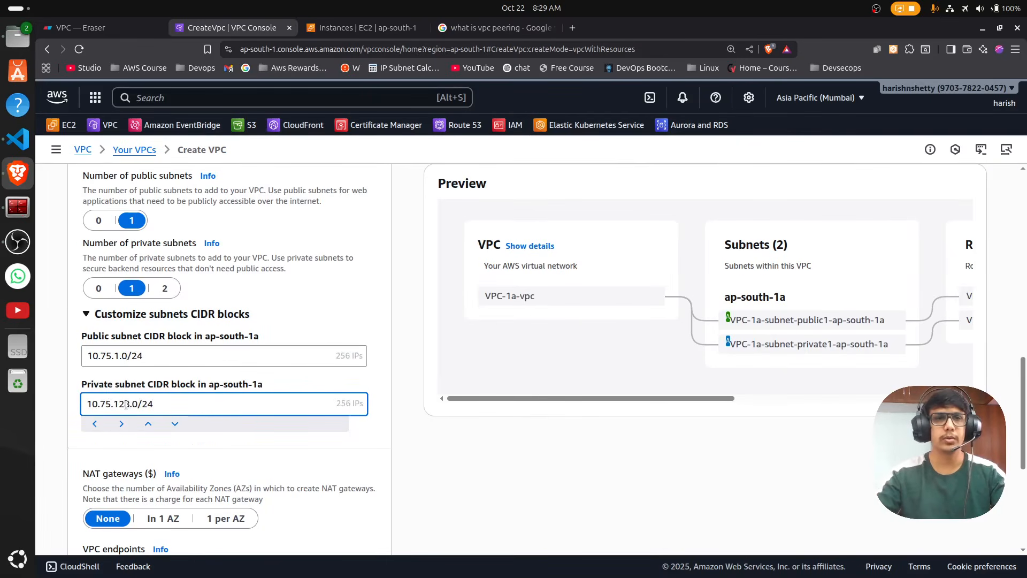
pyautogui.moveTo(130, 404); pyautogui.dragTo(123, 403)
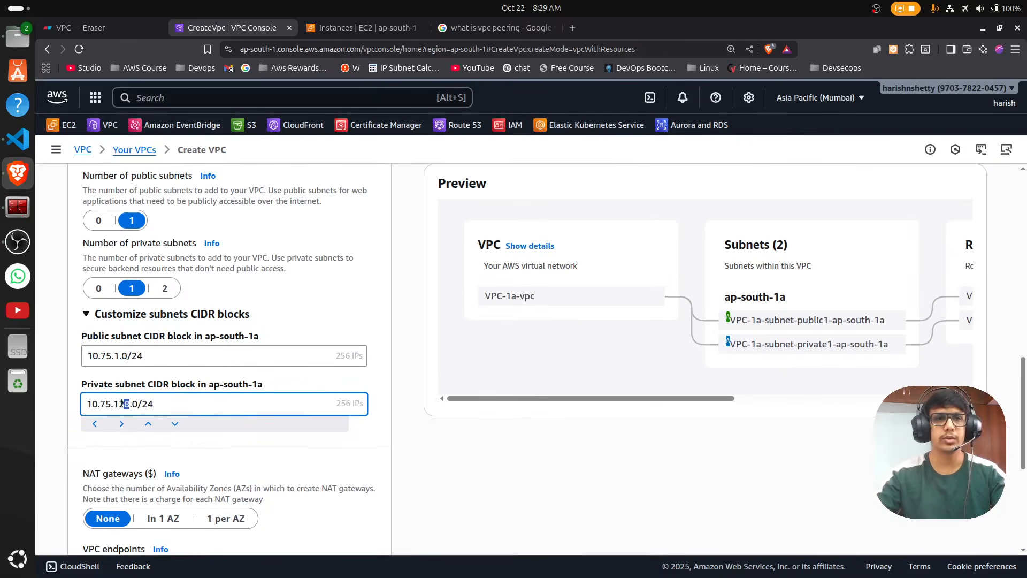
pyautogui.write('2')
pyautogui.click(398, 416)
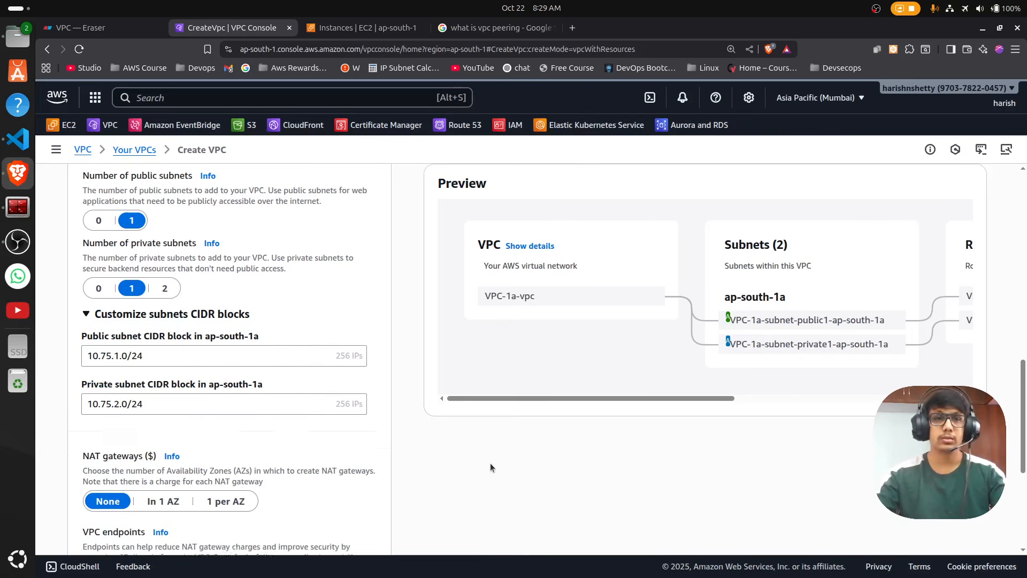
# Set NAT gateways to In 1 AZ, look over the resource preview, and create the VPC.
pyautogui.scroll(-3, 132, 321)
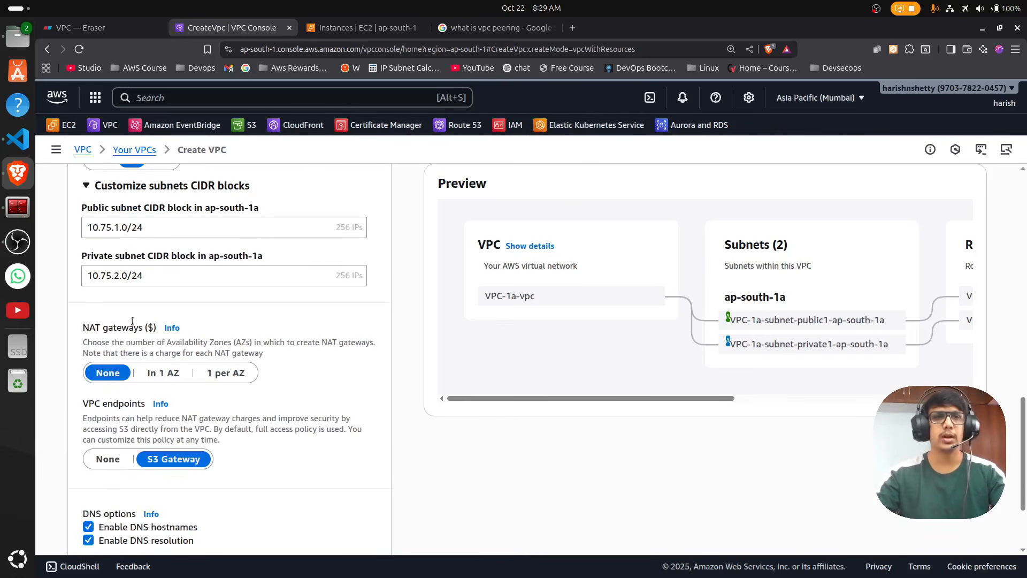
pyautogui.click(164, 378)
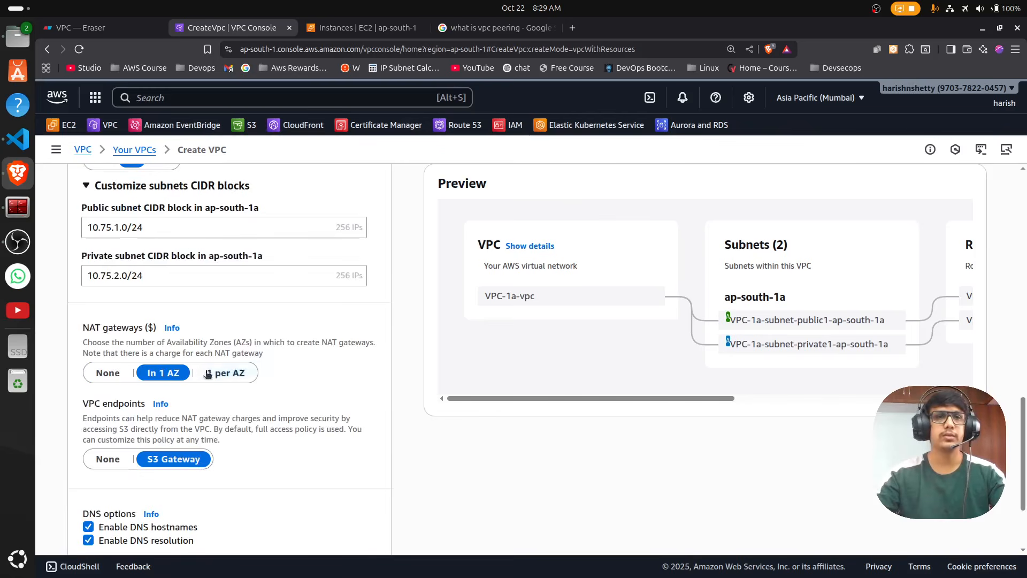
pyautogui.scroll(-3, 360, 444)
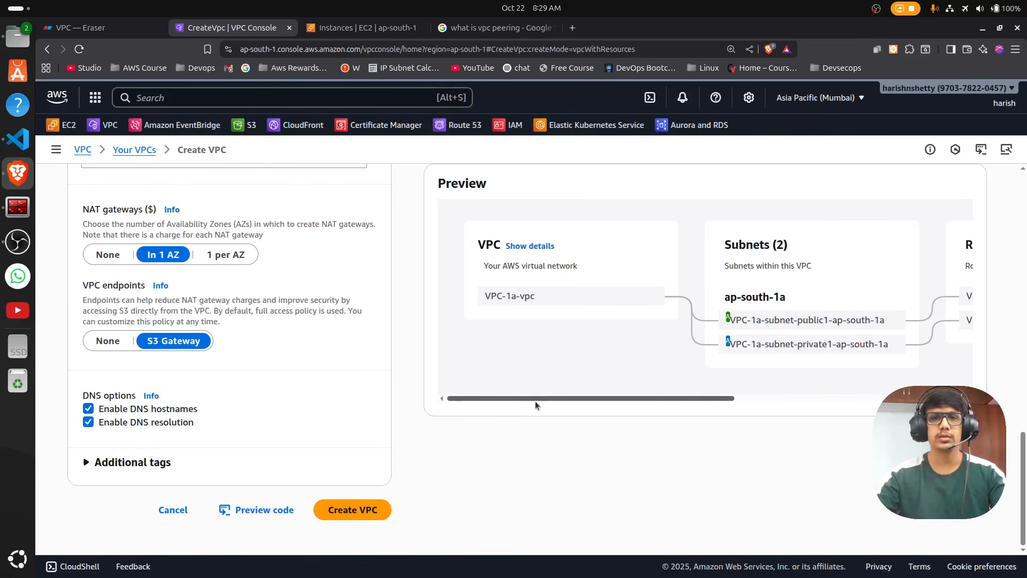
pyautogui.moveTo(535, 400); pyautogui.dragTo(765, 400)
pyautogui.click(372, 506)
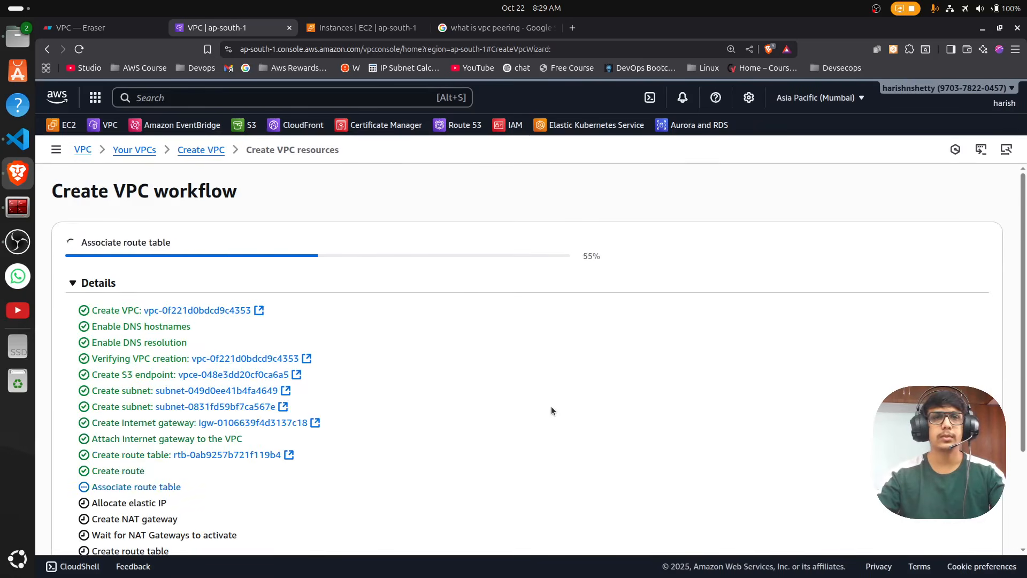
pyautogui.scroll(-1, 551, 406)
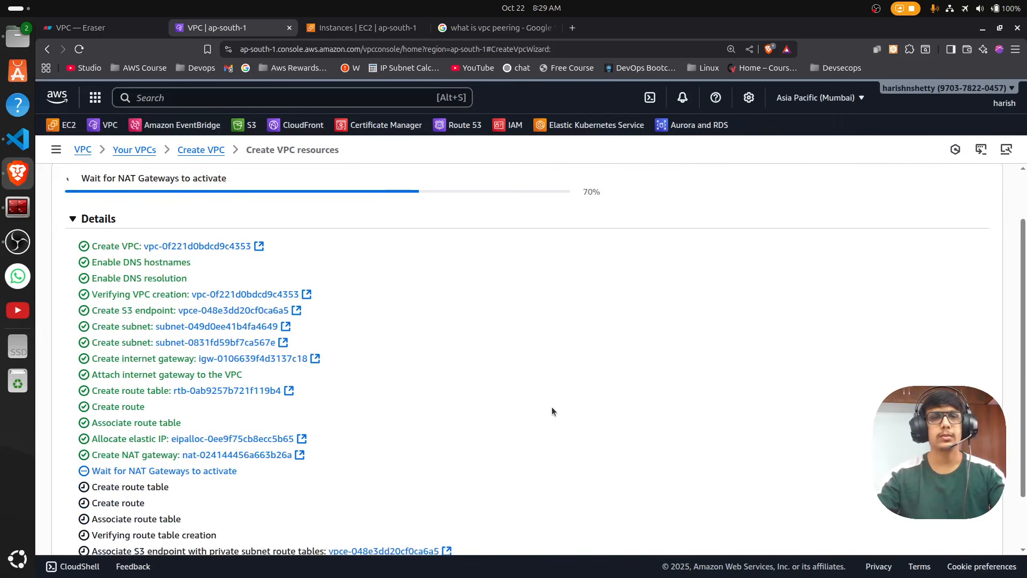
pyautogui.scroll(1, 552, 411)
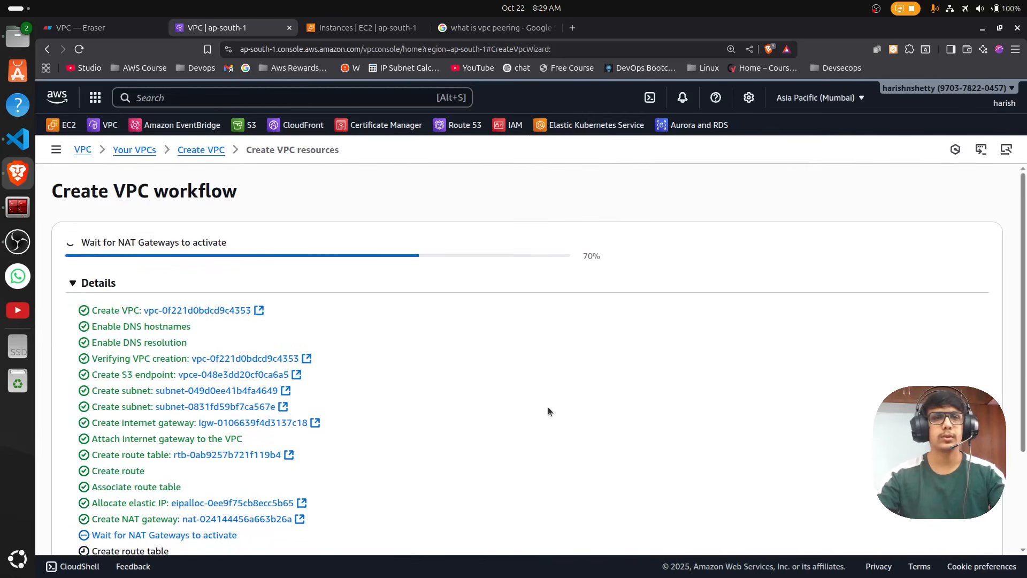
pyautogui.scroll(-1, 548, 410)
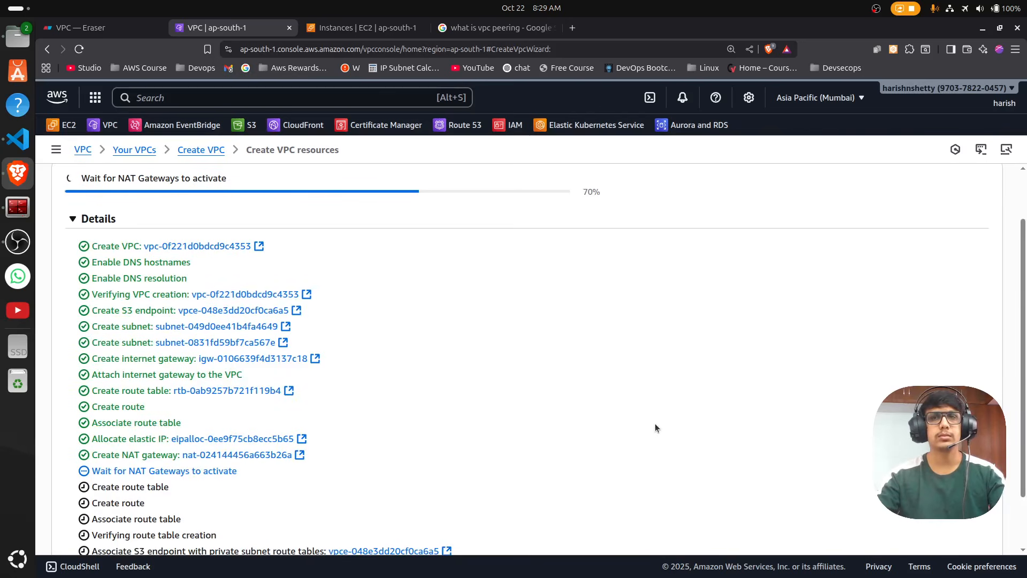
pyautogui.scroll(-2, 364, 342)
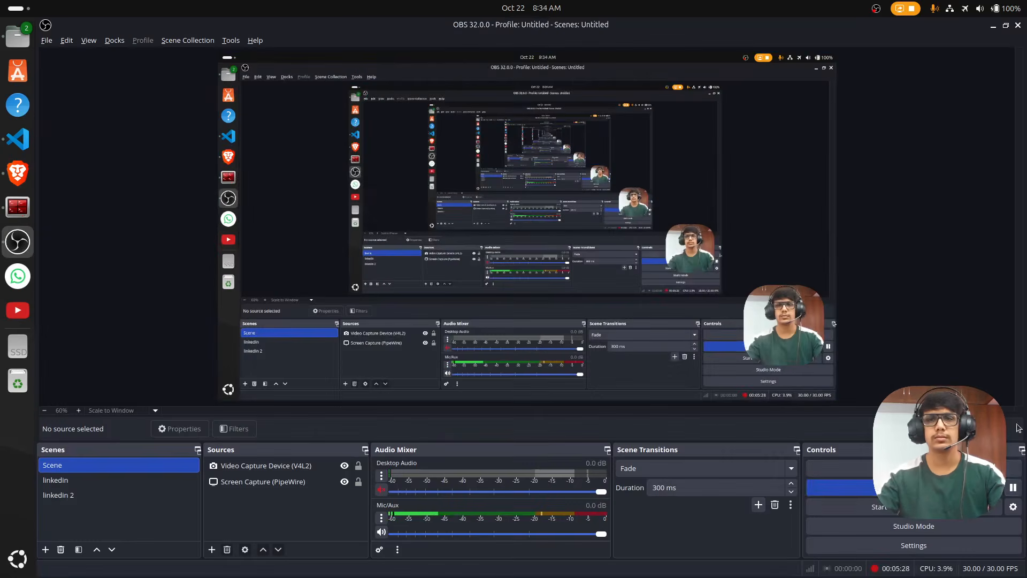
# Switch back to the AWS console, open the details of the newly created VPC, and copy its VPC ID.
pyautogui.hotkey('alt', 'Tab')
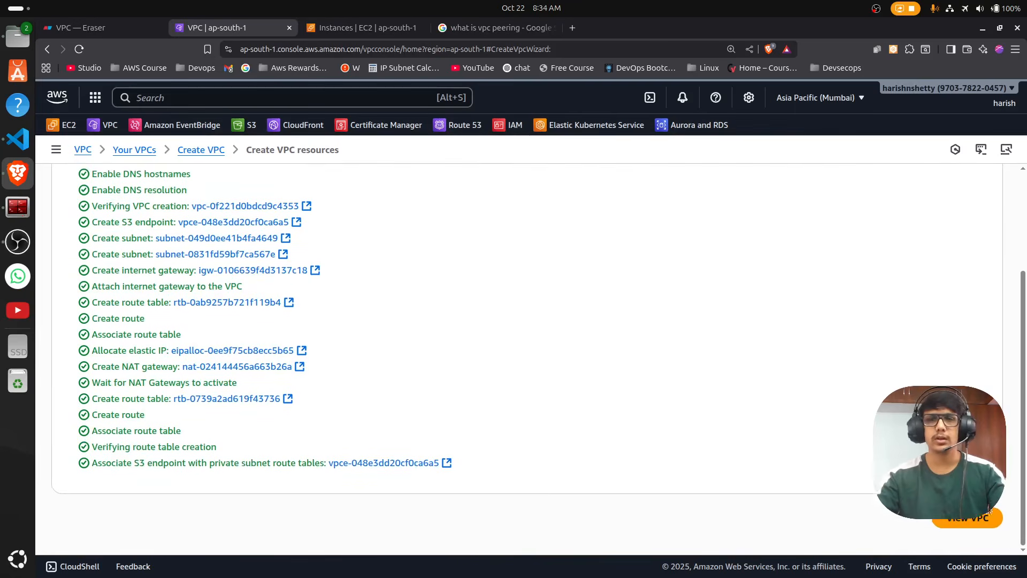
pyautogui.click(967, 541)
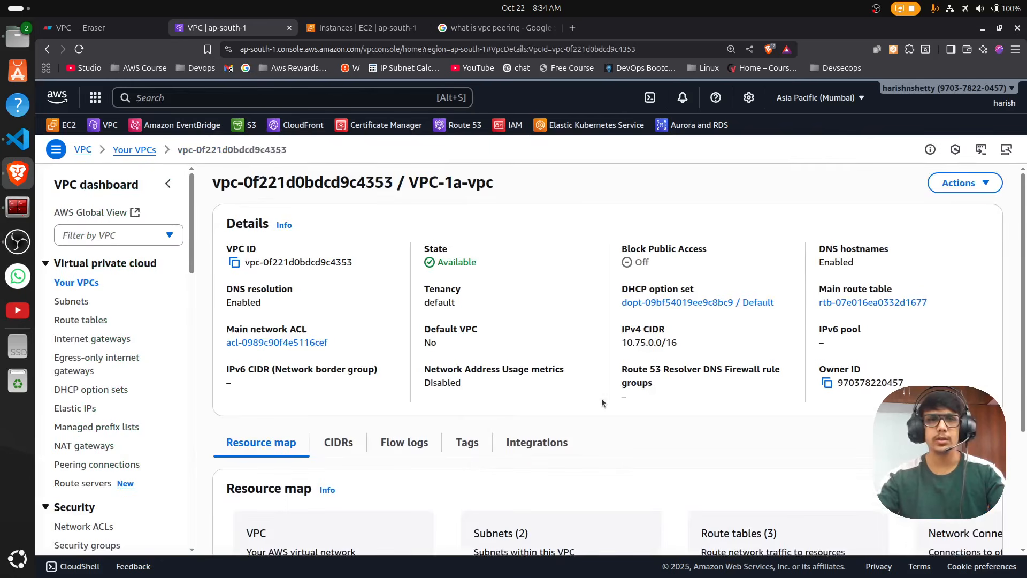
pyautogui.scroll(-5, 608, 416)
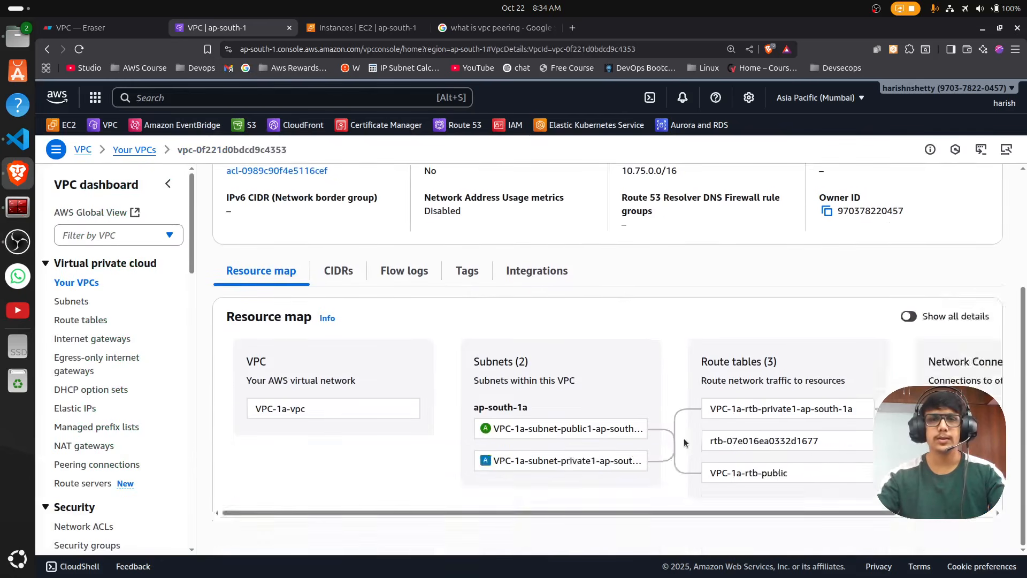
pyautogui.scroll(5, 684, 438)
pyautogui.click(235, 262)
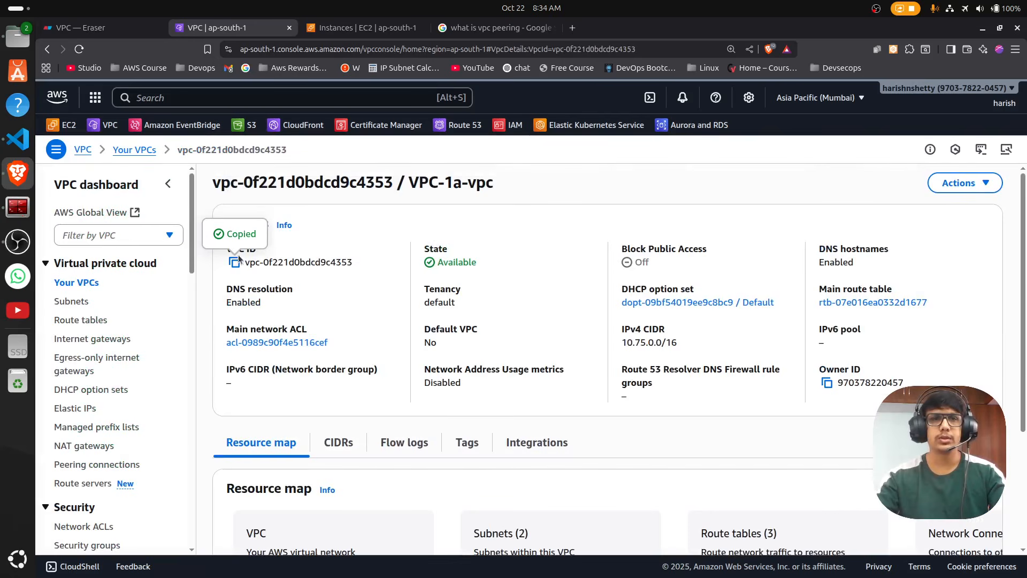
# Open the security groups list and filter it by the copied VPC ID.
pyautogui.scroll(-2, 105, 420)
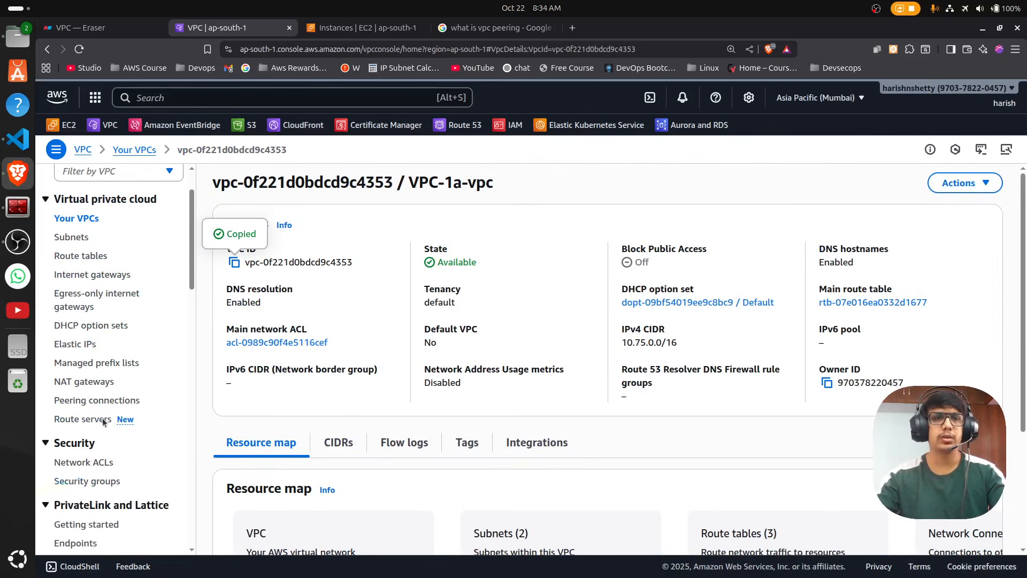
pyautogui.click(96, 481)
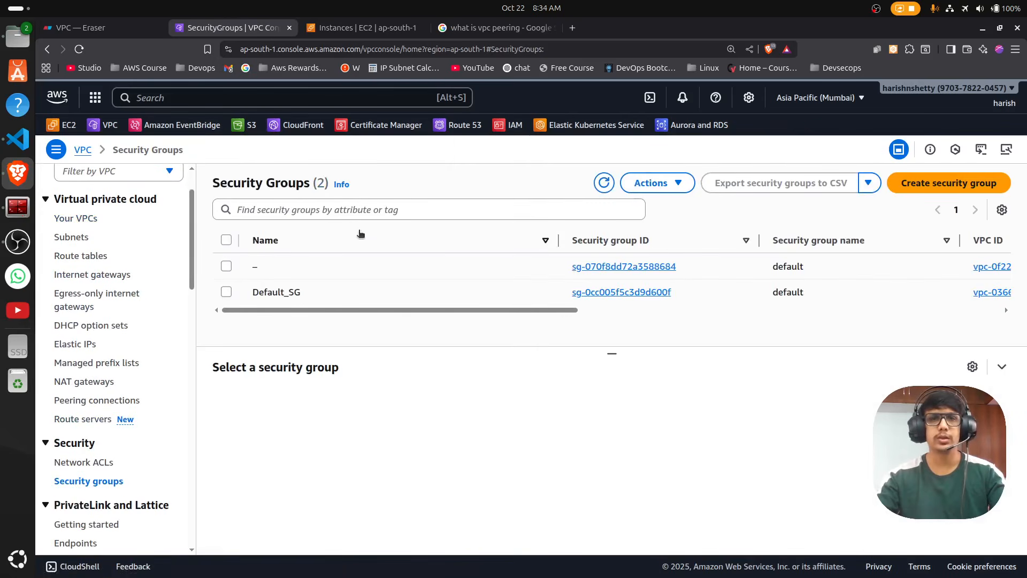
pyautogui.click(373, 205)
pyautogui.hotkey('ctrl', 'v')
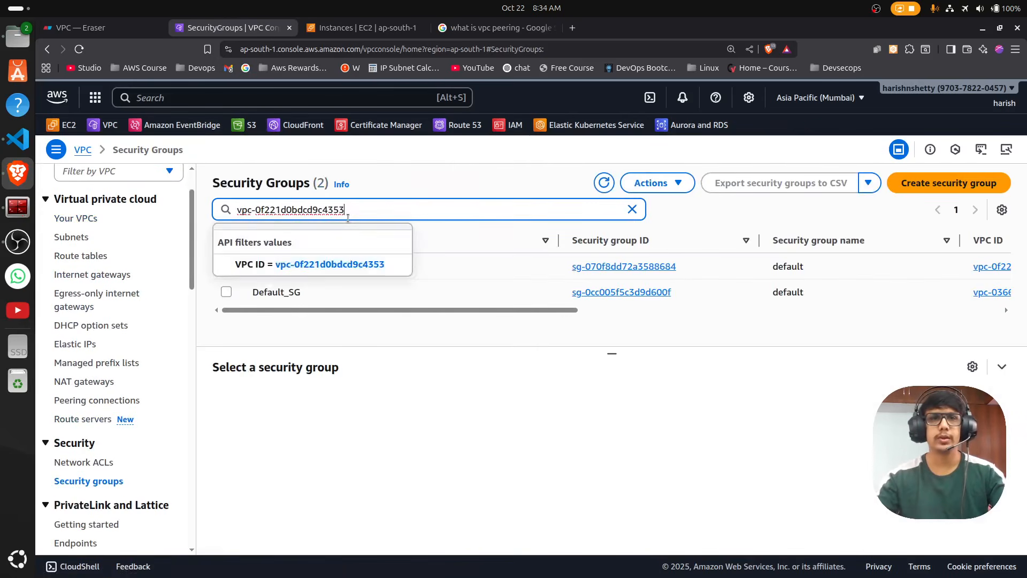
pyautogui.press('Return')
# Name the default security group of the new VPC VPC-1a-SG.
pyautogui.click(265, 299)
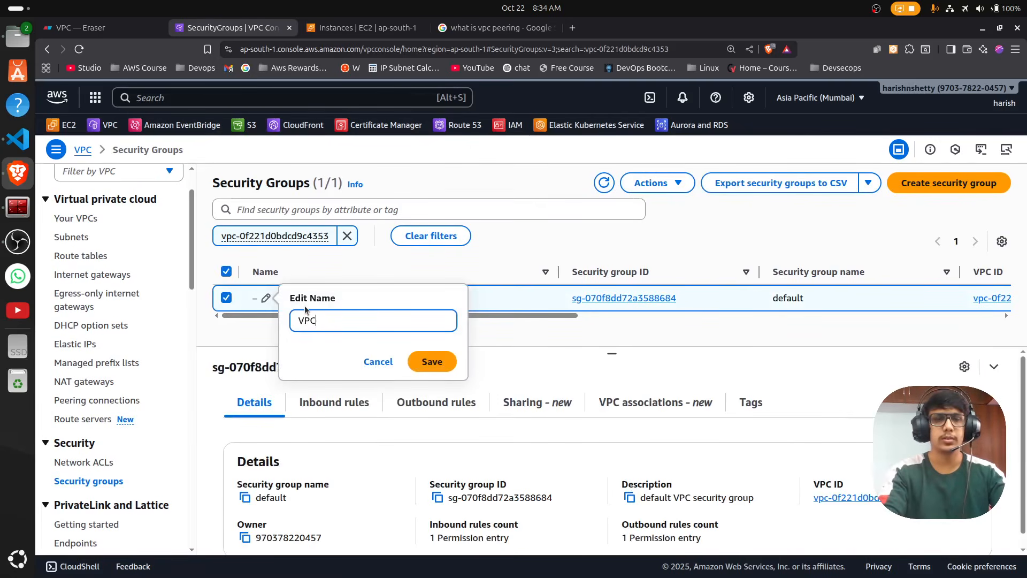
pyautogui.write('VPC-1a')
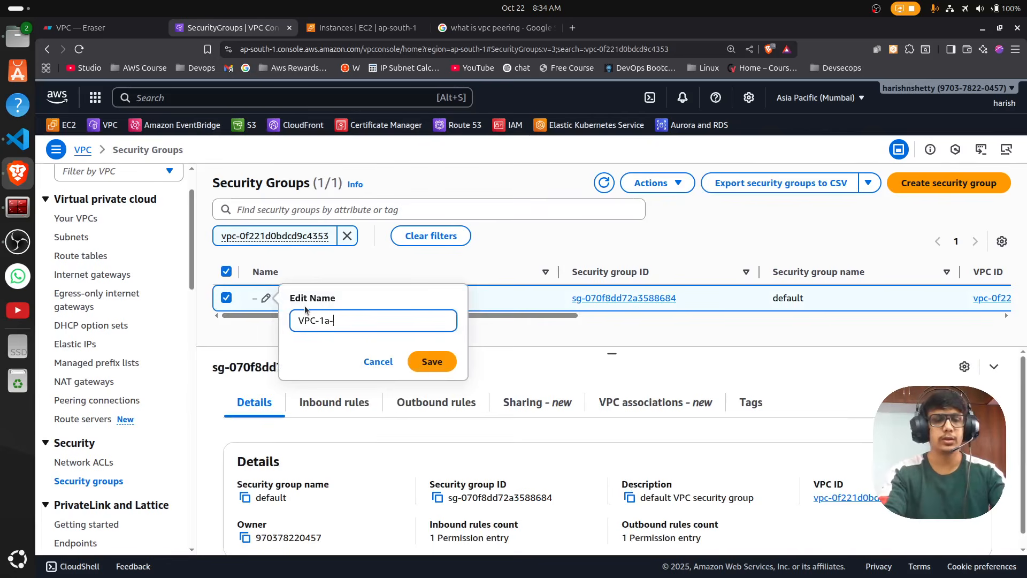
pyautogui.write('-SG')
pyautogui.click(433, 367)
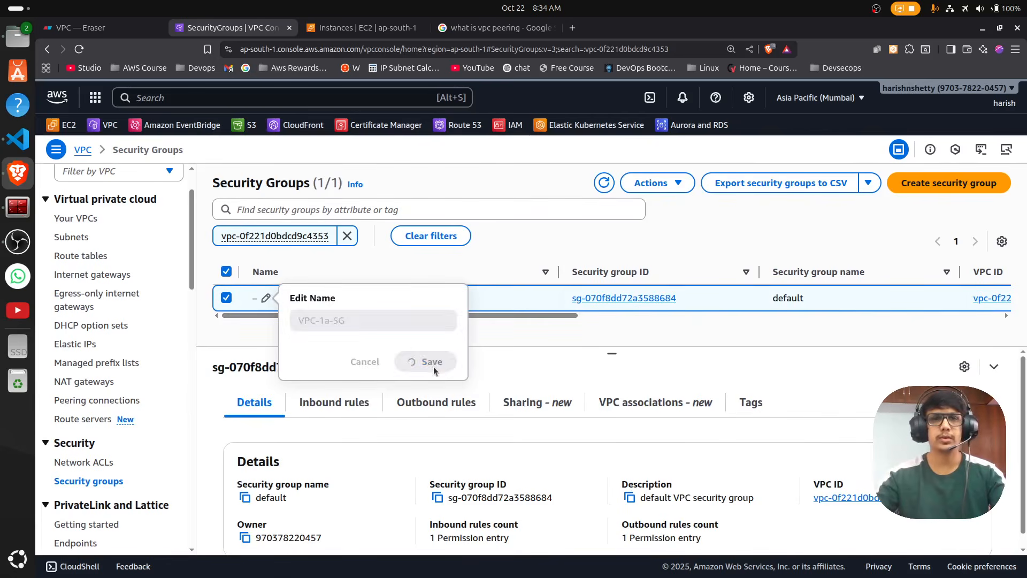
pyautogui.click(377, 293)
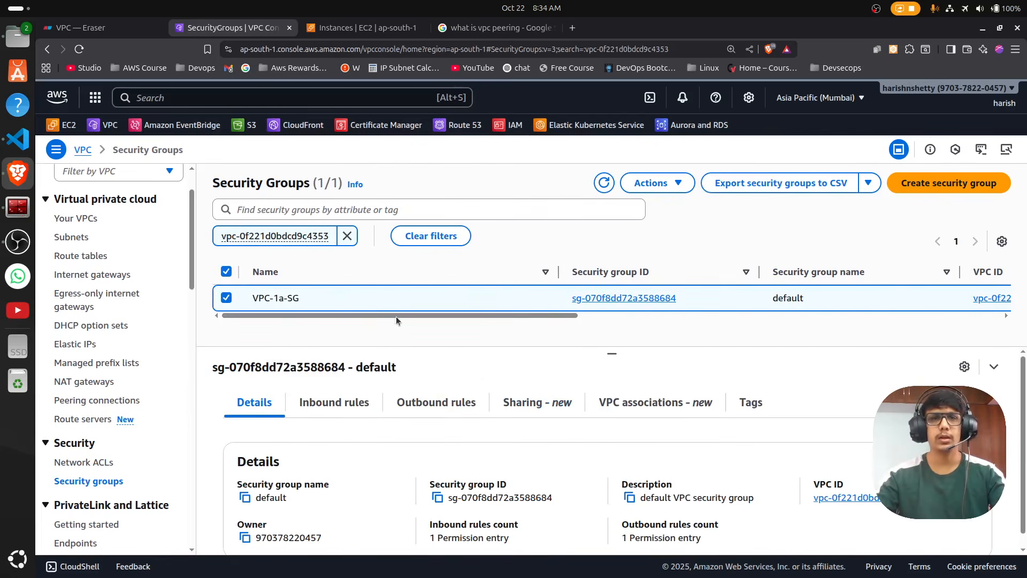
# Edit the inbound rules of VPC-1a-SG and add an SSH rule with source 0.0.0.0/0.
pyautogui.click(324, 409)
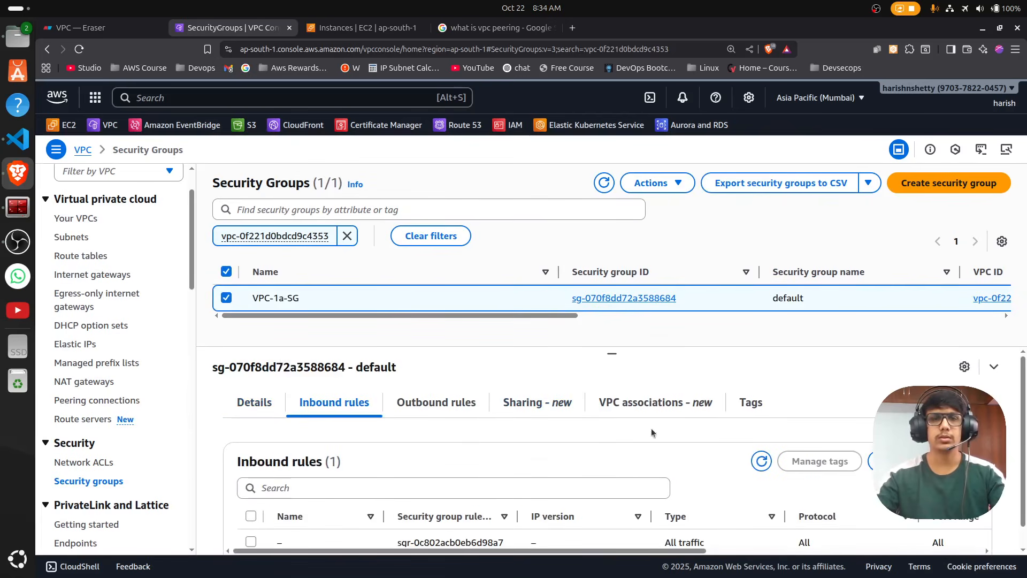
pyautogui.moveTo(612, 361); pyautogui.dragTo(612, 345)
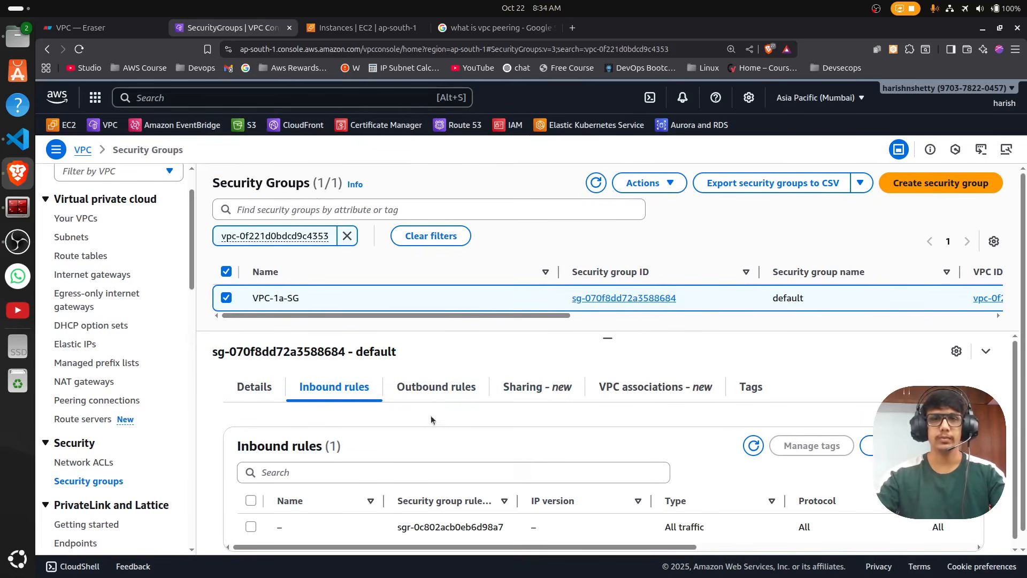
pyautogui.click(909, 445)
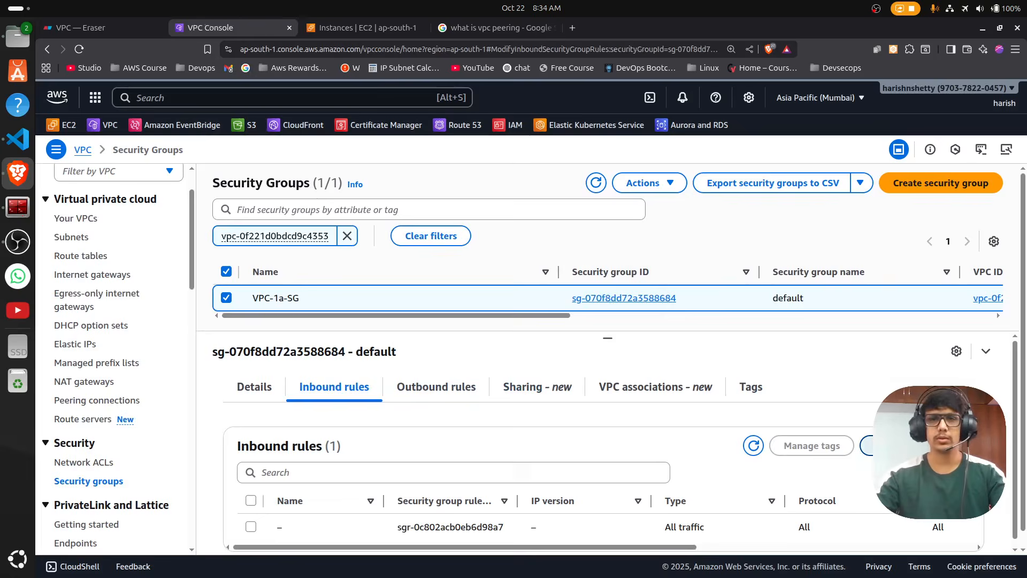
pyautogui.click(91, 368)
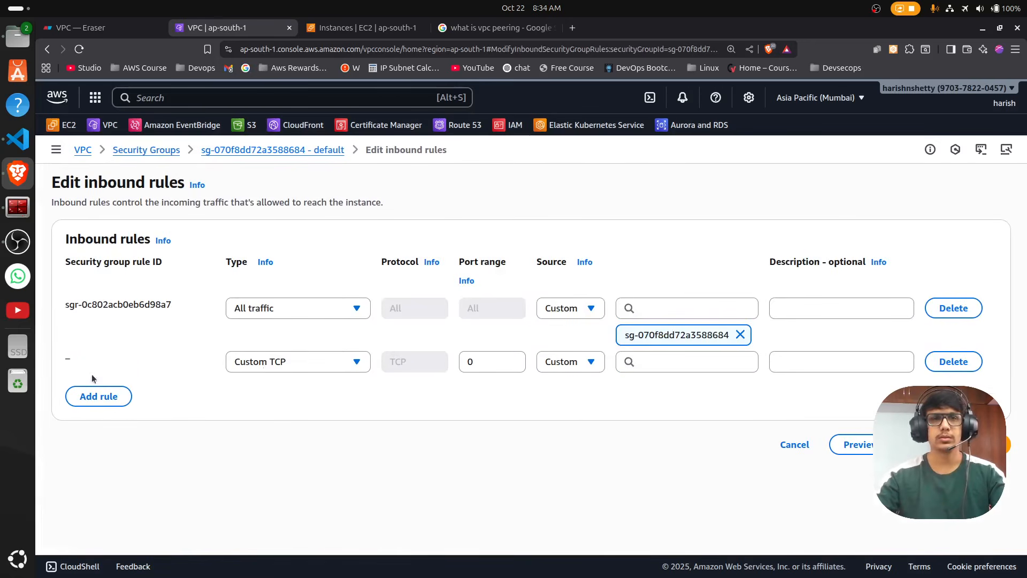
pyautogui.click(265, 362)
pyautogui.write('ss')
pyautogui.click(255, 298)
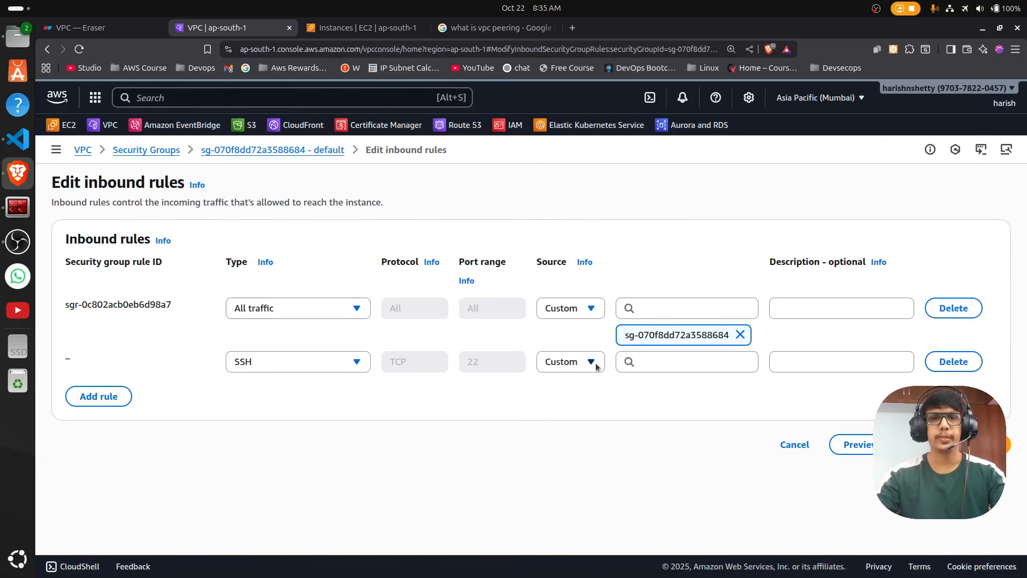
pyautogui.click(642, 363)
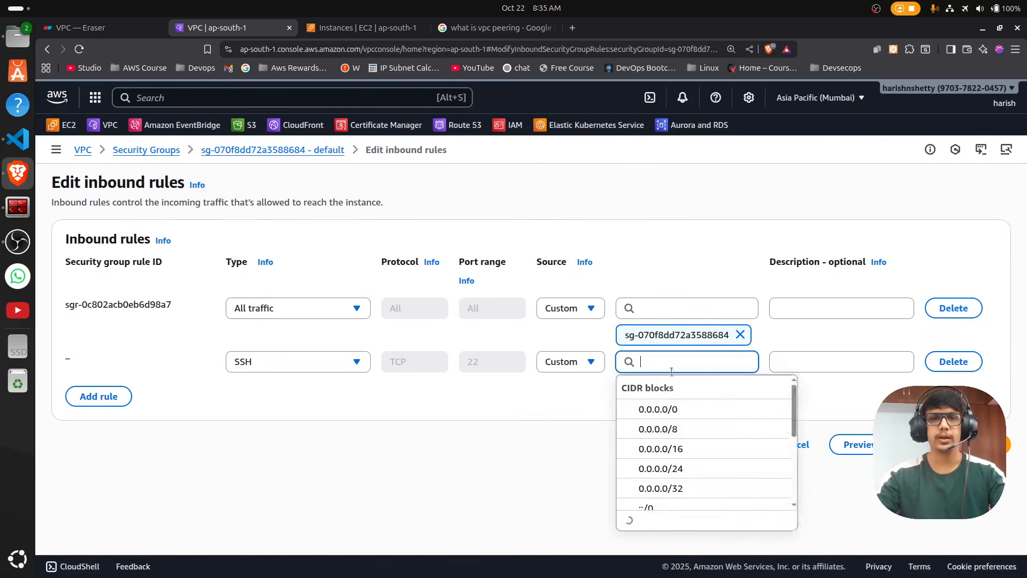
pyautogui.click(660, 407)
# Add an All ICMP - IPv4 inbound rule with source 0.0.0.0/0 and save the rules.
pyautogui.click(109, 424)
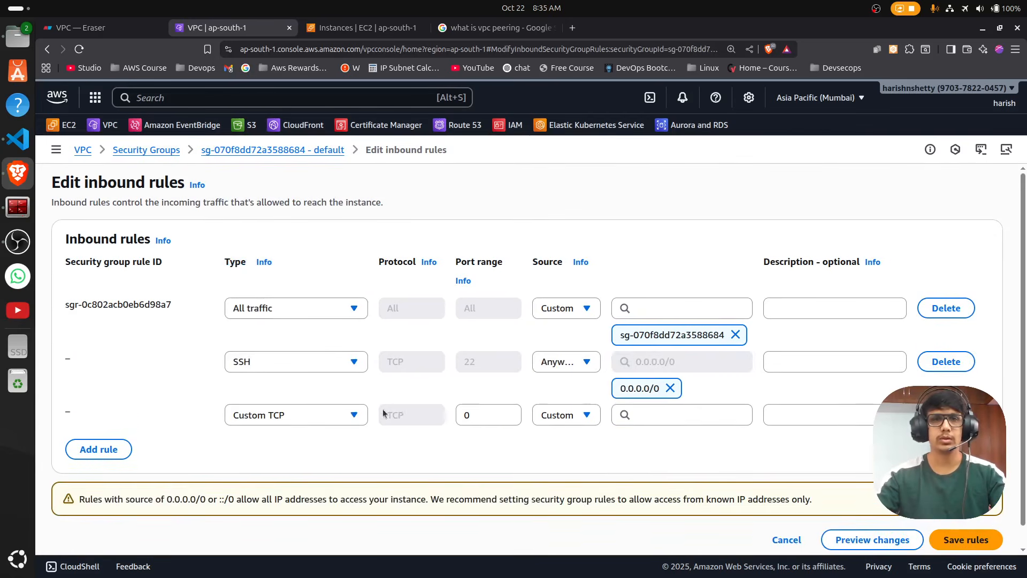
pyautogui.click(306, 415)
pyautogui.write('icmo')
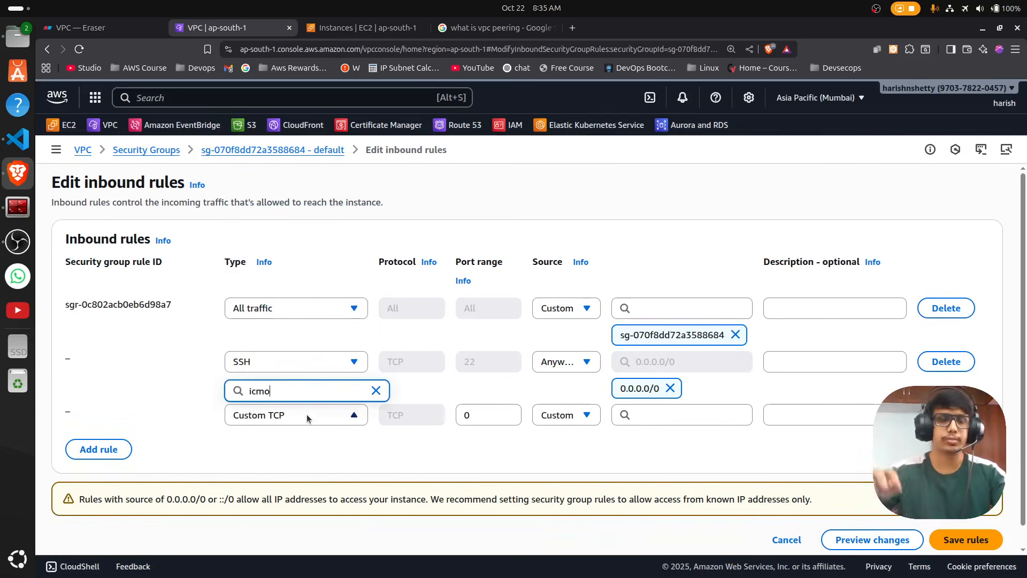
pyautogui.press('BackSpace')
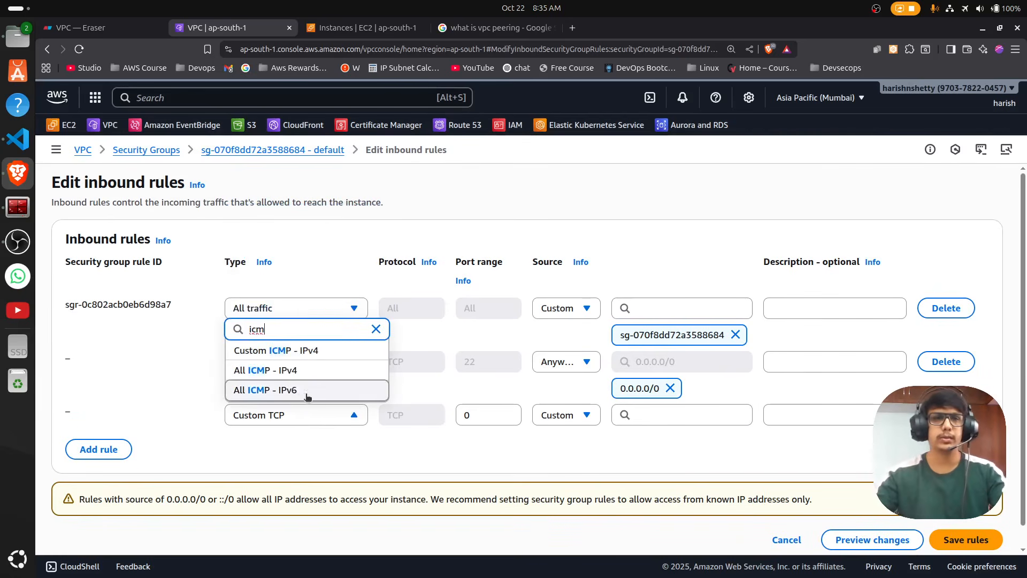
pyautogui.click(305, 371)
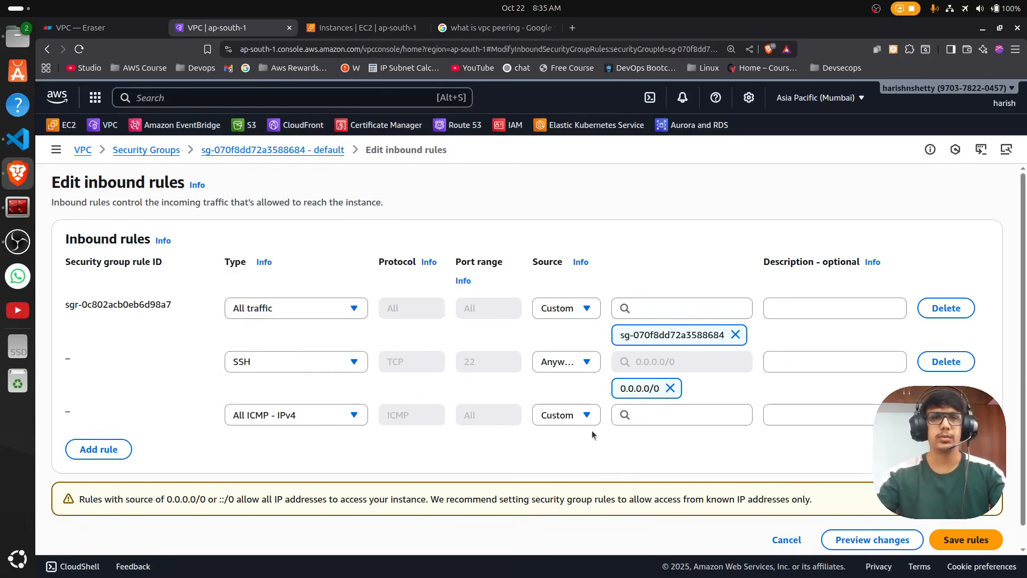
pyautogui.click(639, 418)
pyautogui.click(660, 459)
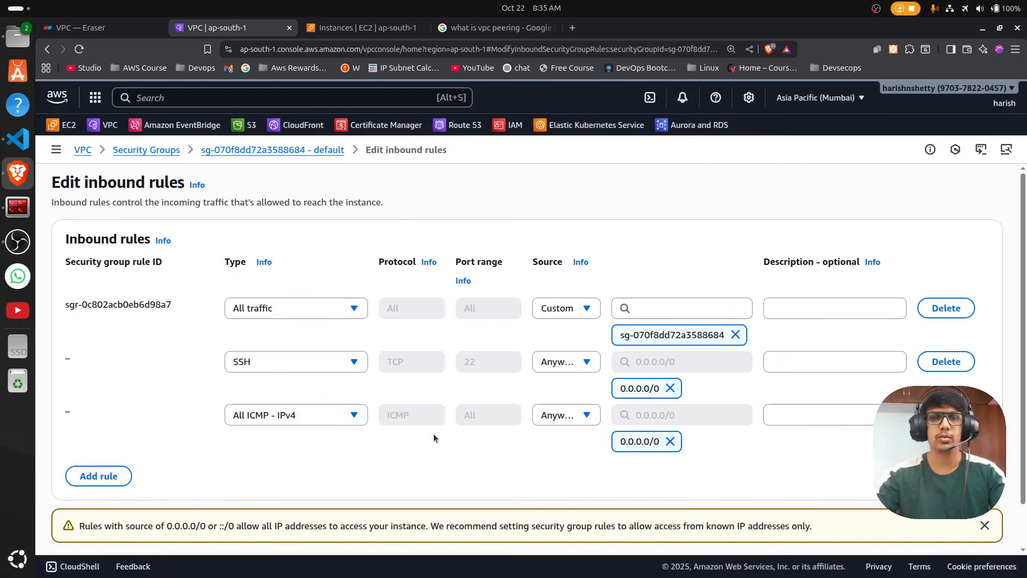
pyautogui.scroll(-2, 458, 442)
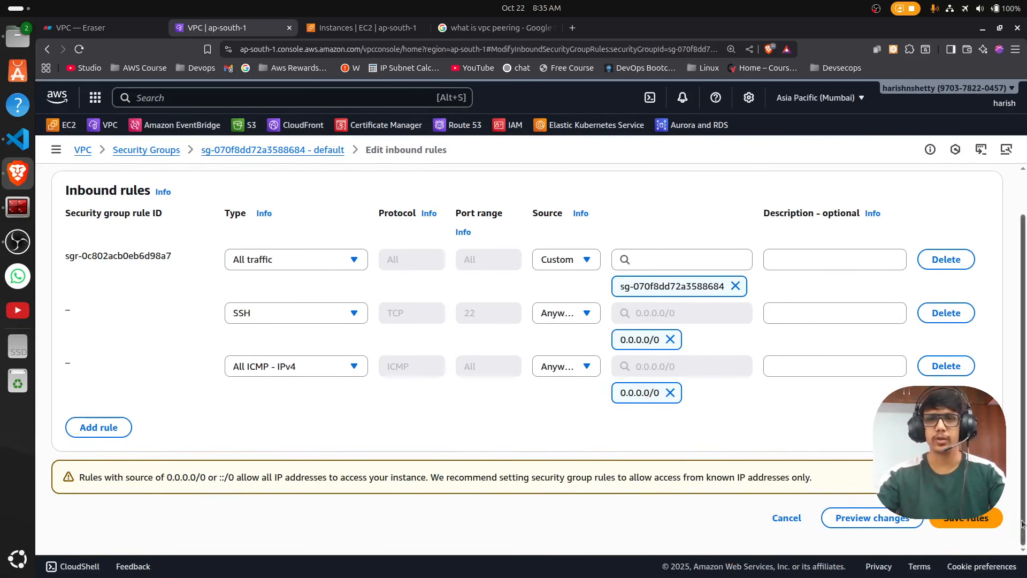
pyautogui.click(964, 521)
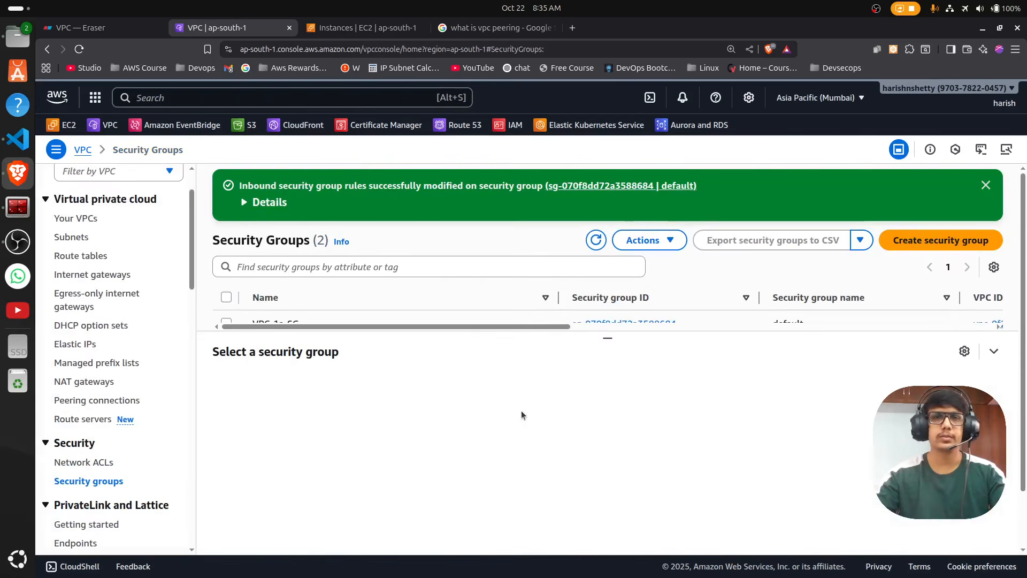
# Go to the list of VPCs and start creating another VPC with the VPC and more option.
pyautogui.moveTo(607, 337); pyautogui.dragTo(608, 368)
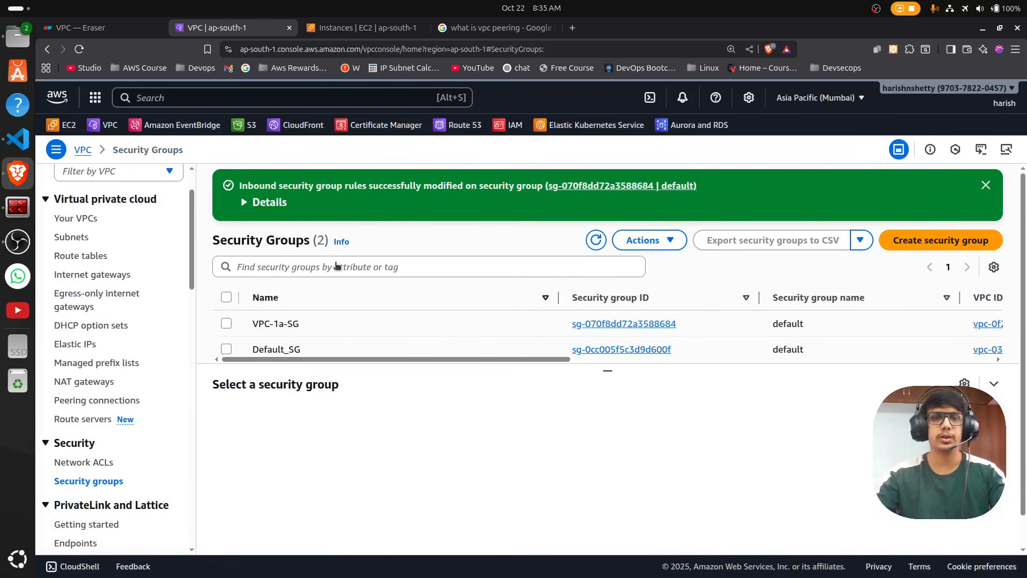
pyautogui.scroll(3, 98, 264)
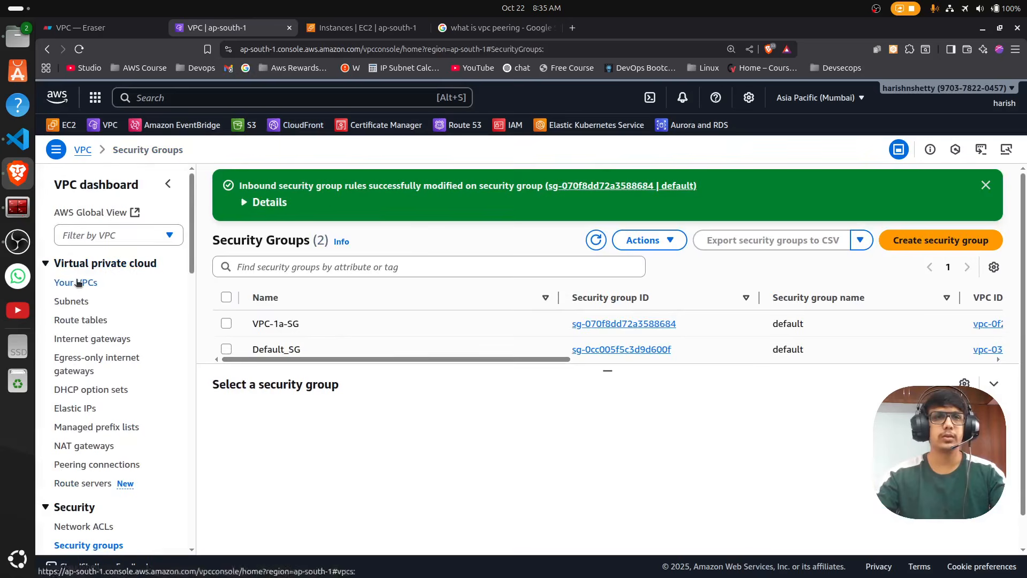
pyautogui.click(76, 282)
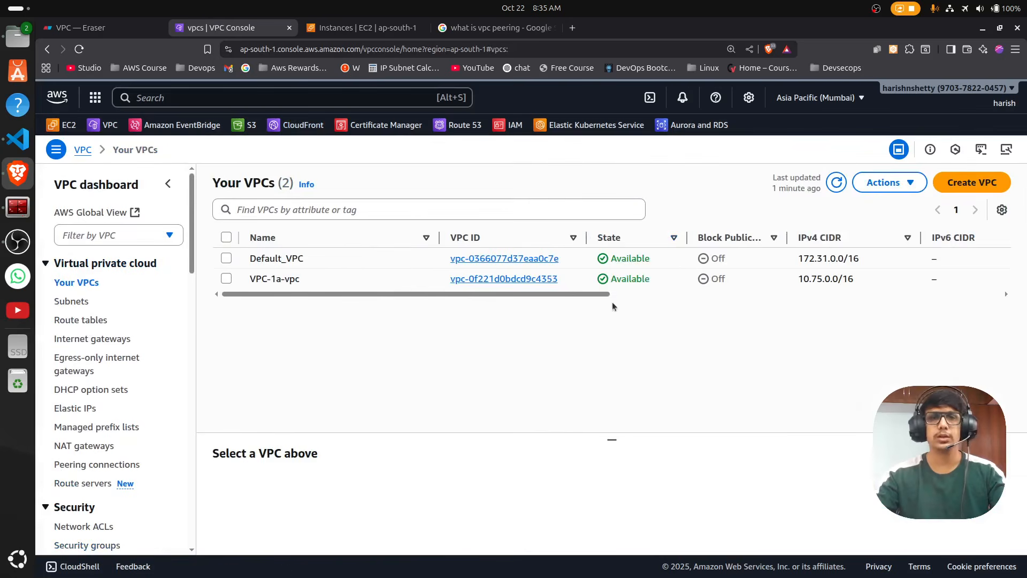
pyautogui.moveTo(609, 439); pyautogui.dragTo(611, 340)
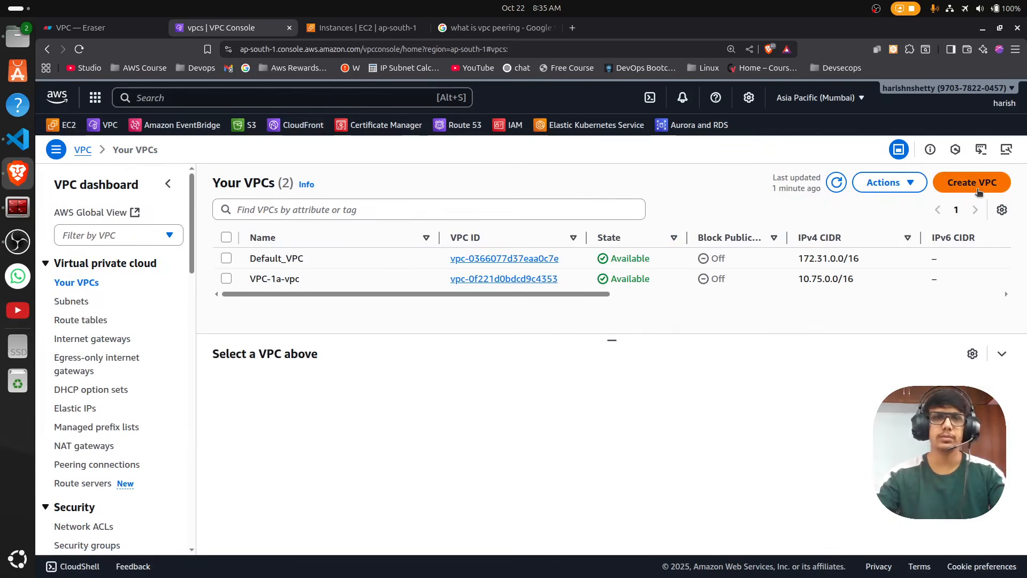
pyautogui.click(977, 184)
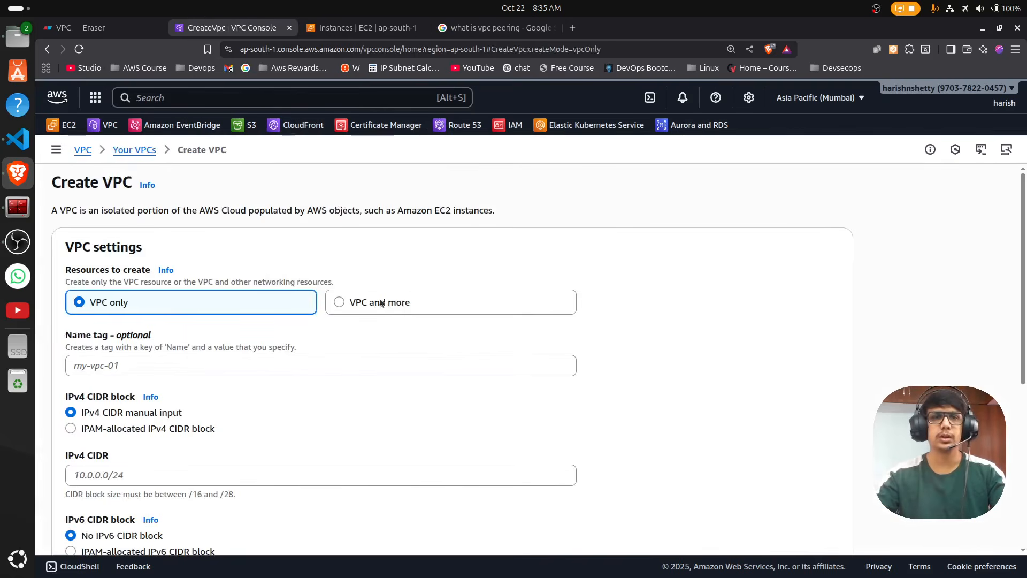
pyautogui.click(423, 303)
# Set the auto-generated name tag for the new VPC's resources to VPC-1b.
pyautogui.scroll(-3, 141, 273)
pyautogui.click(115, 294)
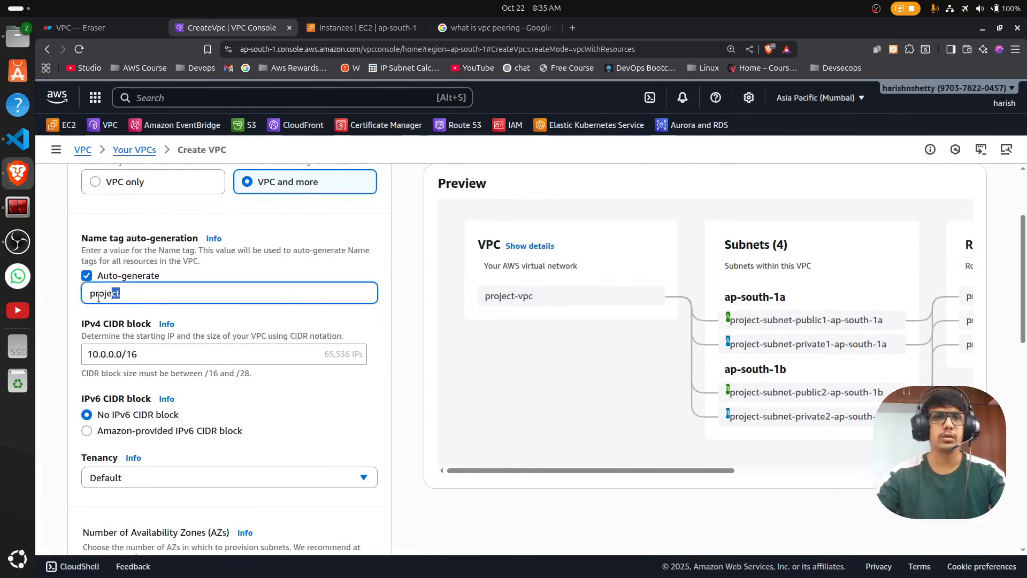
pyautogui.hotkey('ctrl', 'a')
pyautogui.write('VPC-')
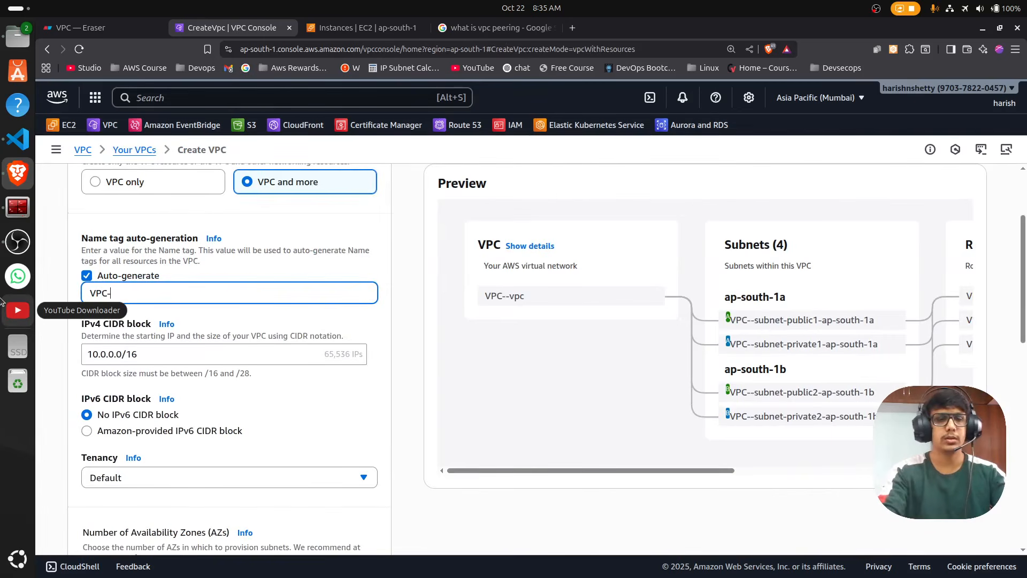
pyautogui.write('1b')
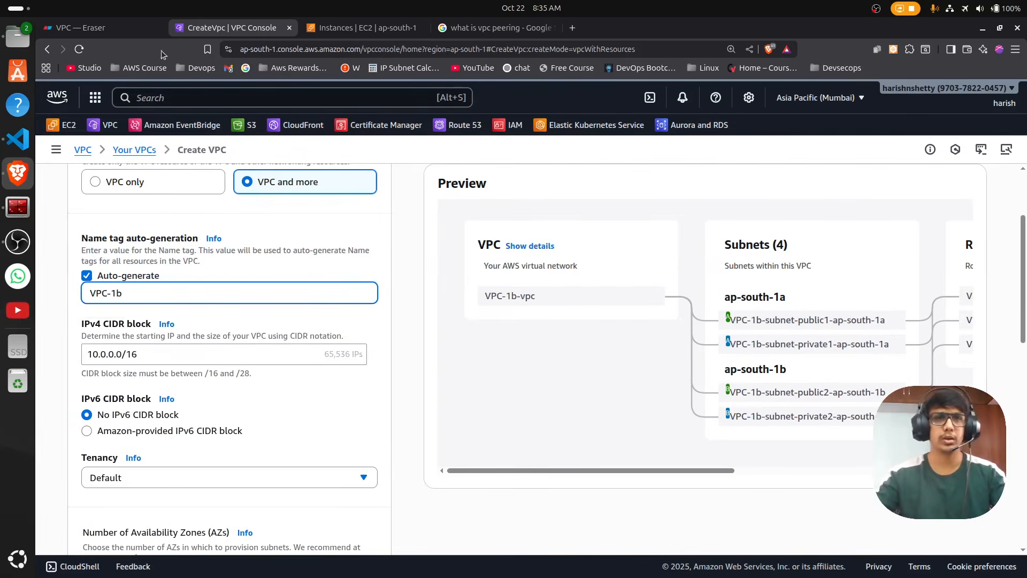
# Check the second VPC's address range in the Eraser diagram and set the new VPC's IPv4 CIDR block to 192.168.0.0/16.
pyautogui.click(80, 27)
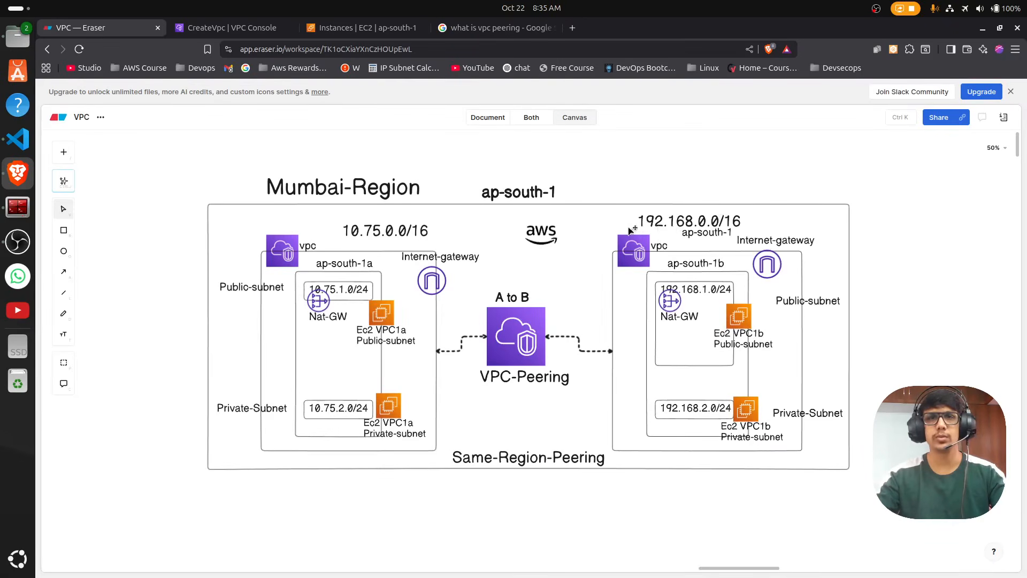
pyautogui.click(244, 32)
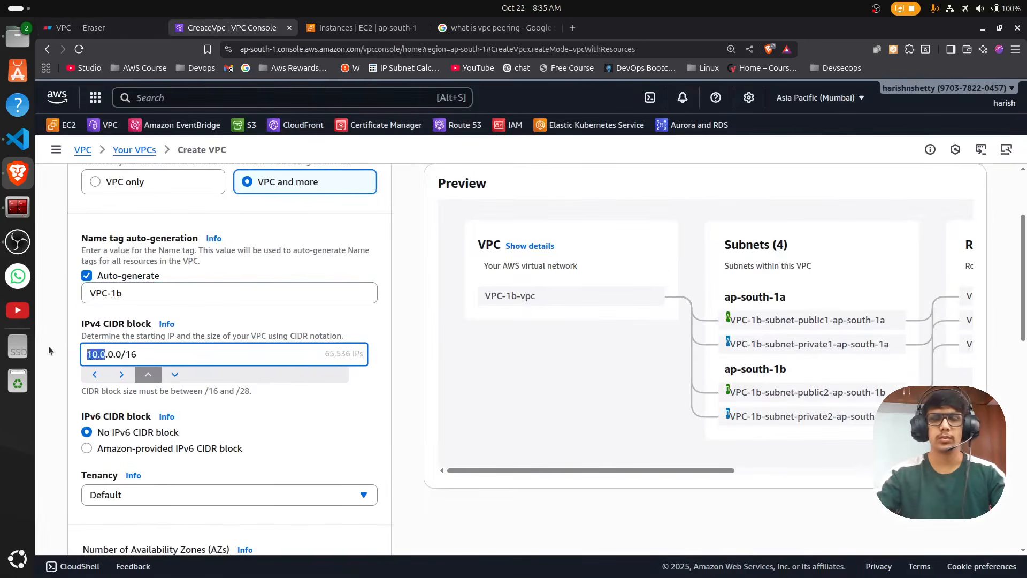
pyautogui.write('192.168')
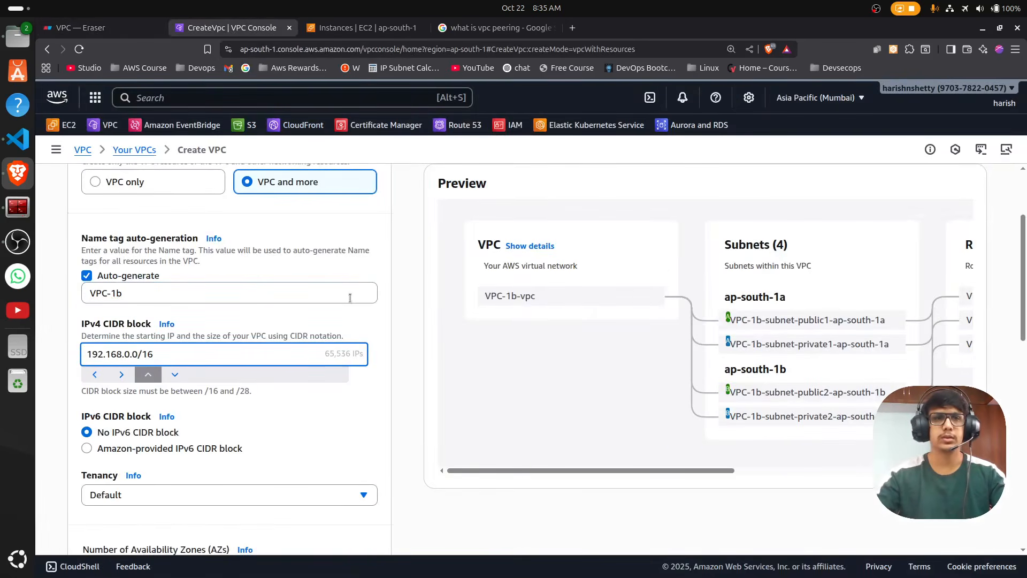
# Set the number of Availability Zones to 1 and choose aps1-az3 (ap-south-1b) as the first availability zone.
pyautogui.scroll(-2, 195, 390)
pyautogui.scroll(-1, 158, 382)
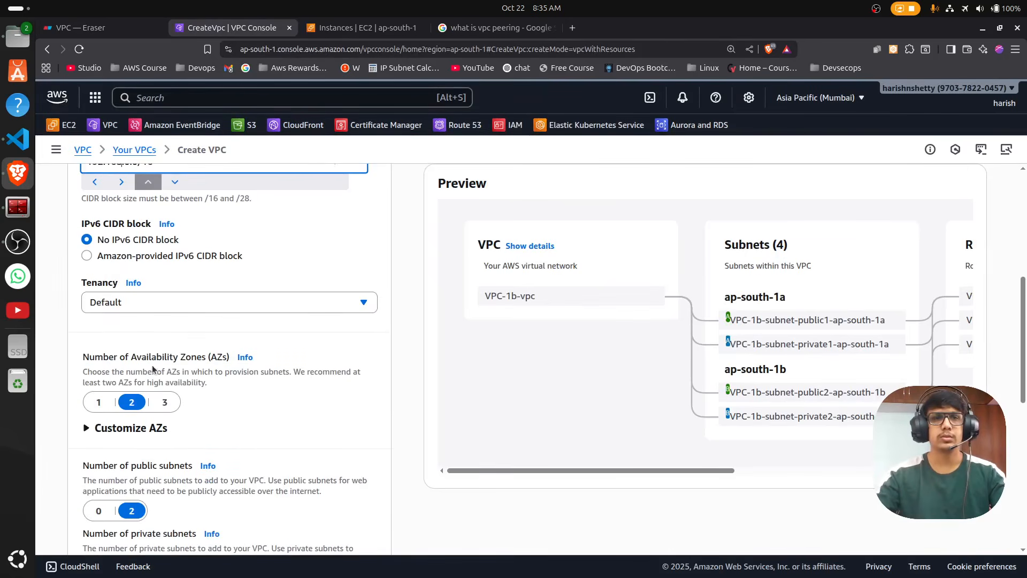
pyautogui.scroll(-1, 120, 358)
pyautogui.moveTo(141, 339); pyautogui.dragTo(201, 339)
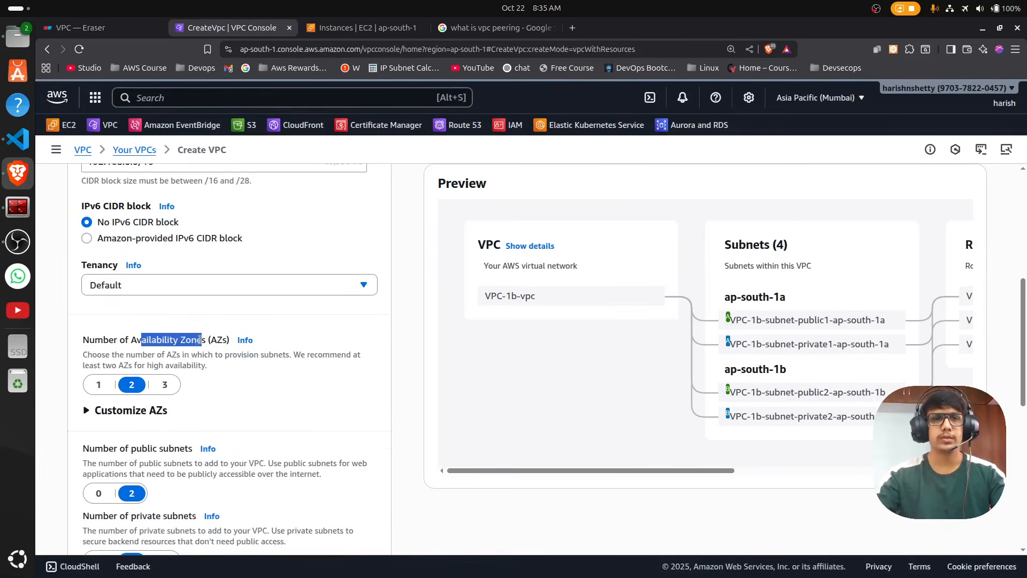
pyautogui.scroll(-1, 247, 369)
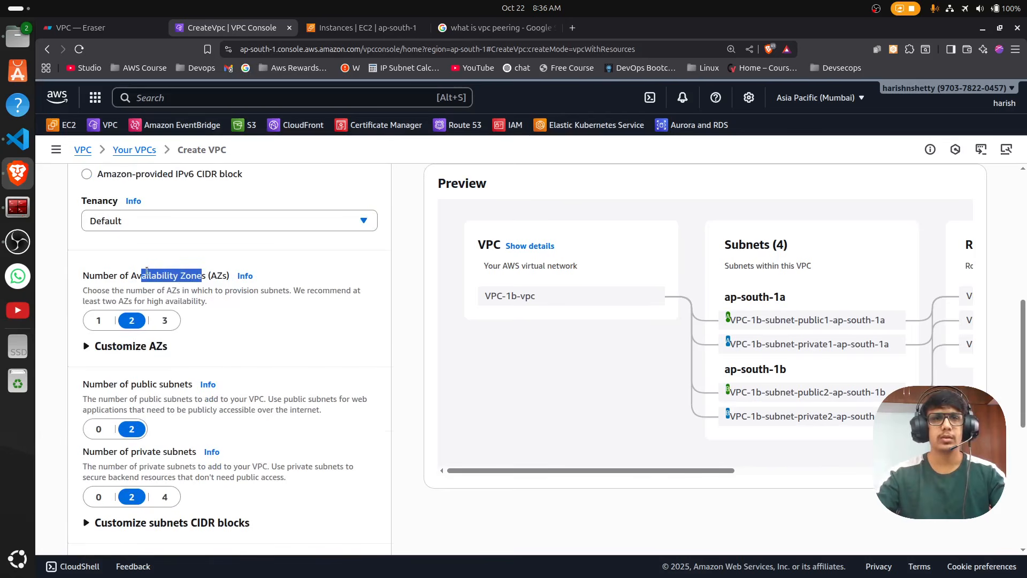
pyautogui.click(100, 321)
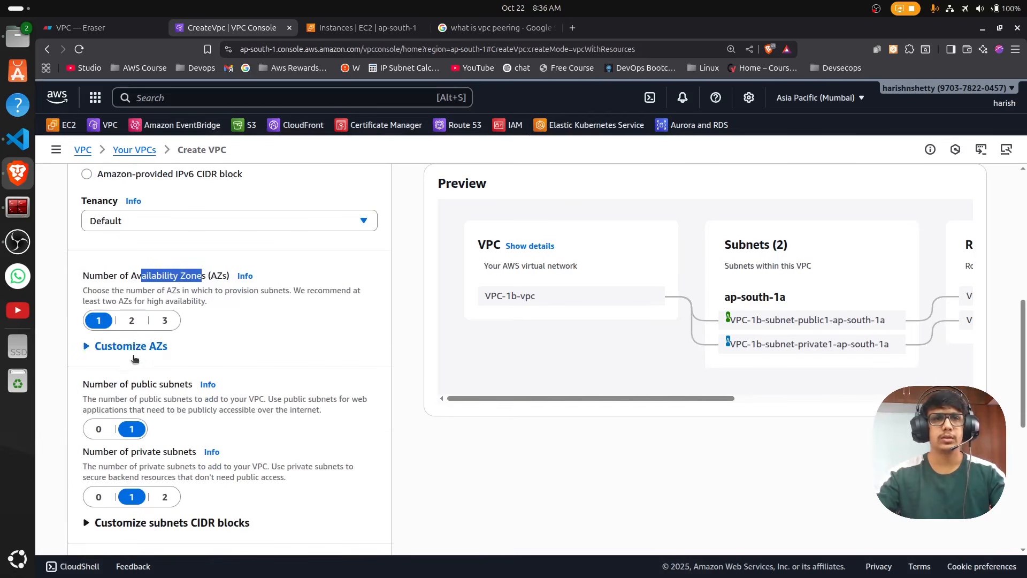
pyautogui.click(134, 347)
pyautogui.click(184, 389)
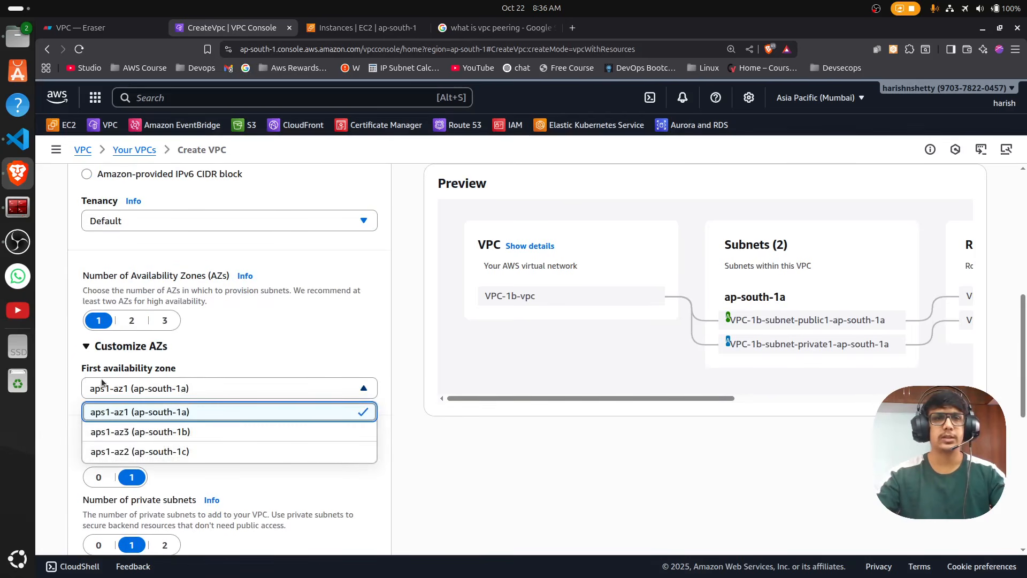
pyautogui.click(188, 433)
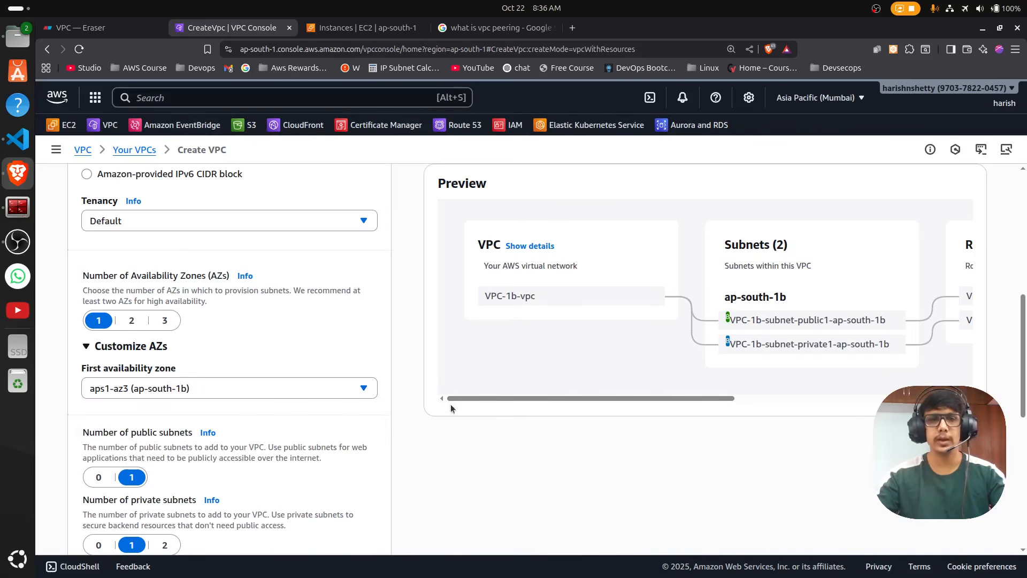
# Customize the subnet CIDR blocks, setting the public subnet in ap-south-1b to 192.168.1.0/24.
pyautogui.scroll(-3, 378, 403)
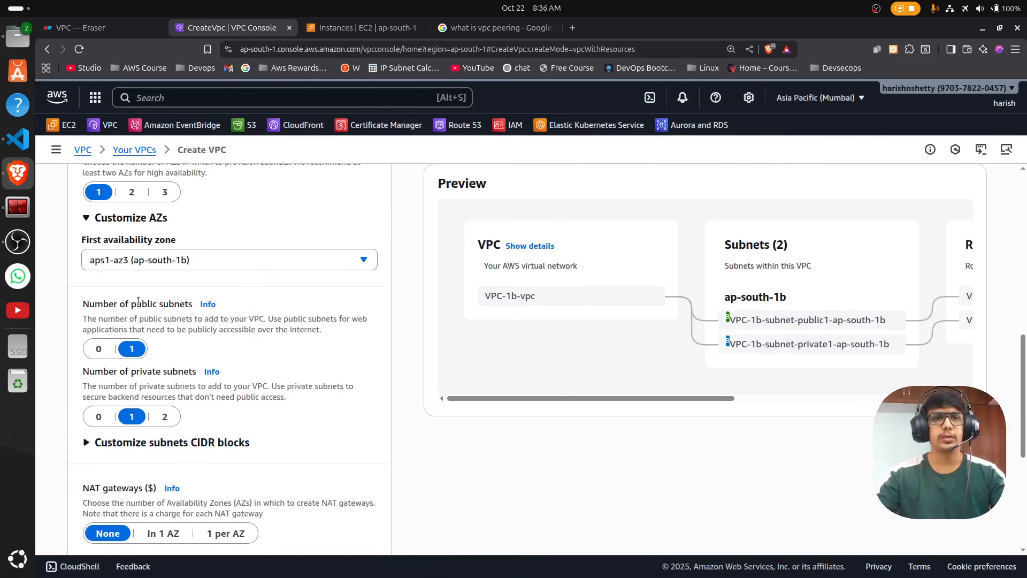
pyautogui.moveTo(126, 372); pyautogui.dragTo(198, 373)
pyautogui.scroll(-3, 203, 377)
pyautogui.click(177, 314)
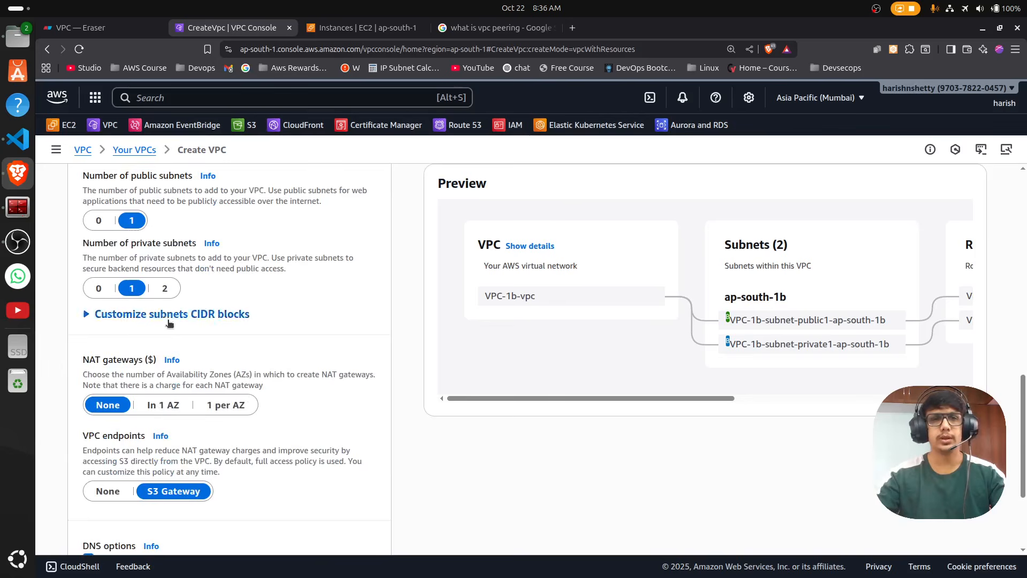
pyautogui.click(128, 355)
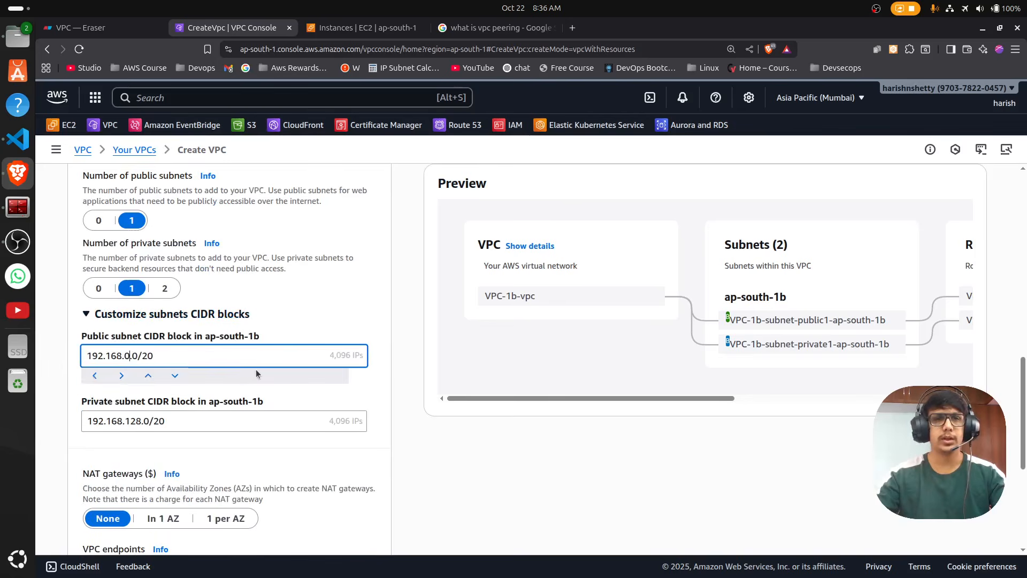
pyautogui.press('BackSpace')
pyautogui.write('1.0/2')
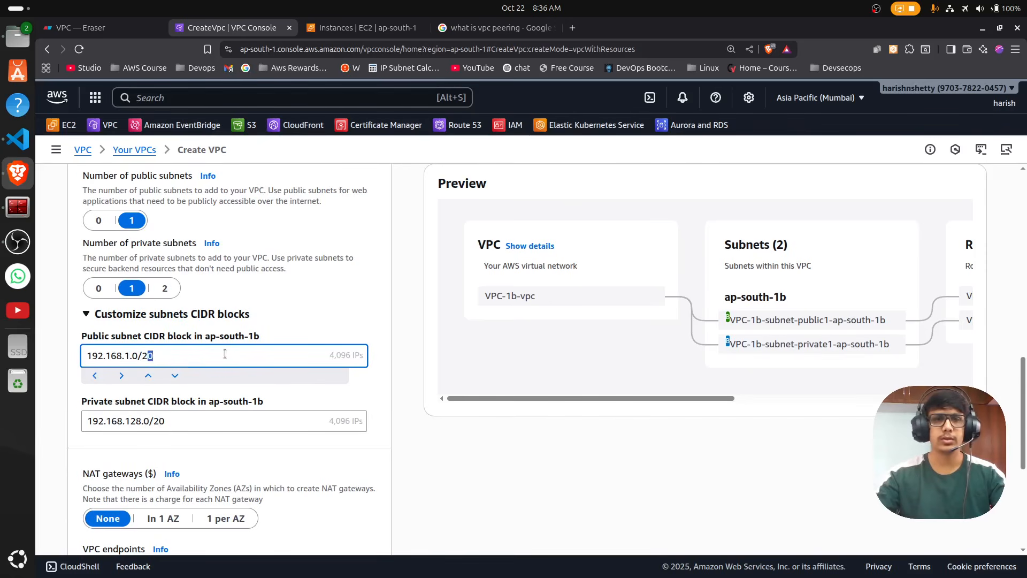
pyautogui.write('4')
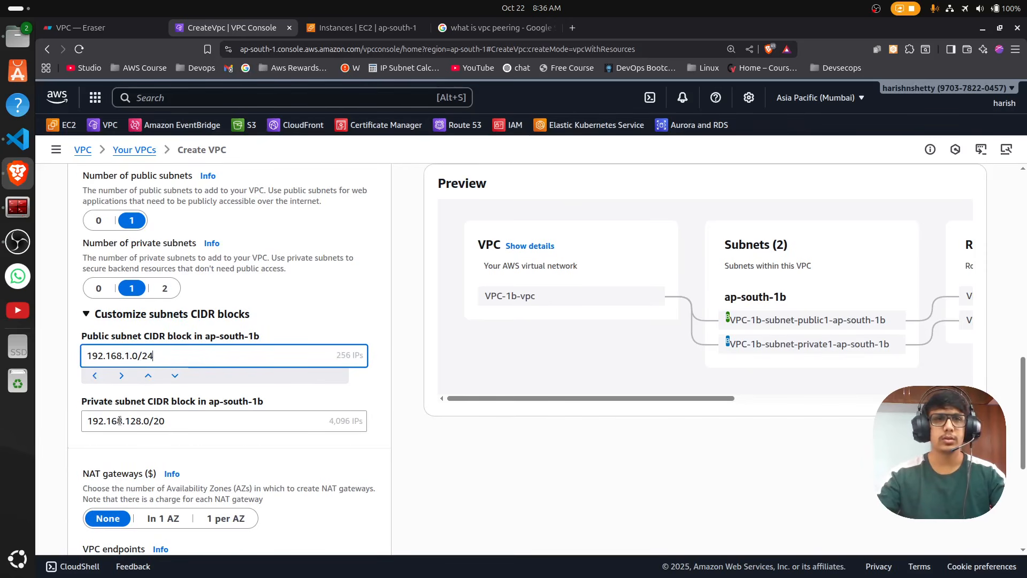
# Set the private subnet CIDR block in ap-south-1b to 192.168.2.0/24.
pyautogui.click(240, 422)
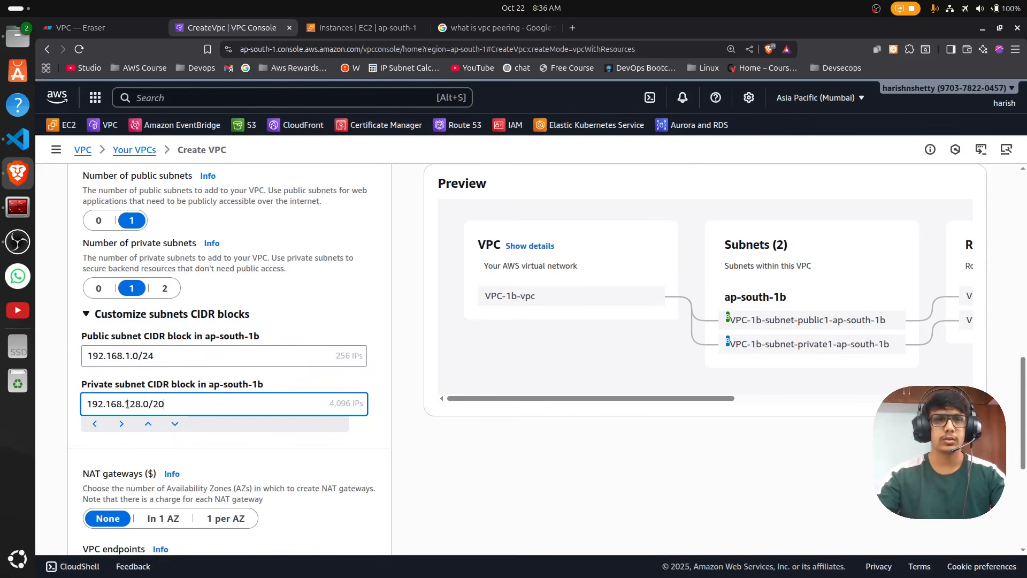
pyautogui.moveTo(127, 403); pyautogui.dragTo(279, 404)
pyautogui.press('BackSpace')
pyautogui.press('BackSpace')
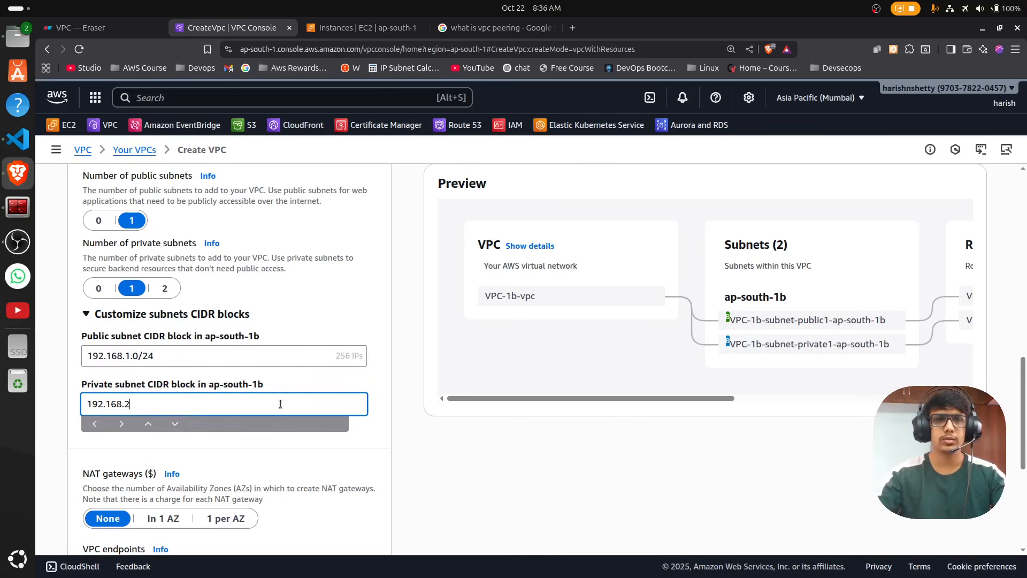
pyautogui.write('2.0/24')
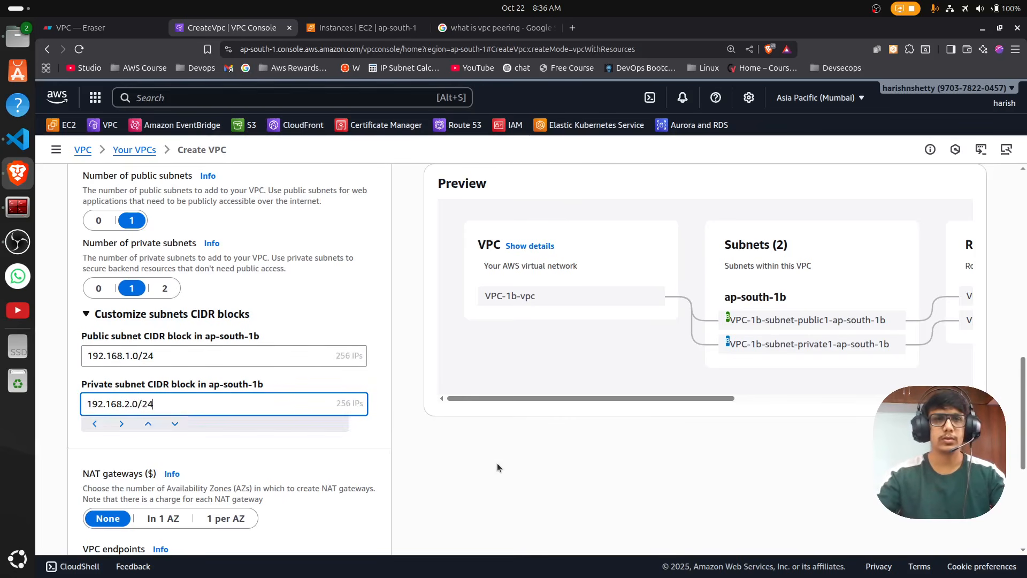
pyautogui.click(503, 483)
# Set NAT gateways to In 1 AZ and create the VPC with its resources.
pyautogui.scroll(-3, 498, 483)
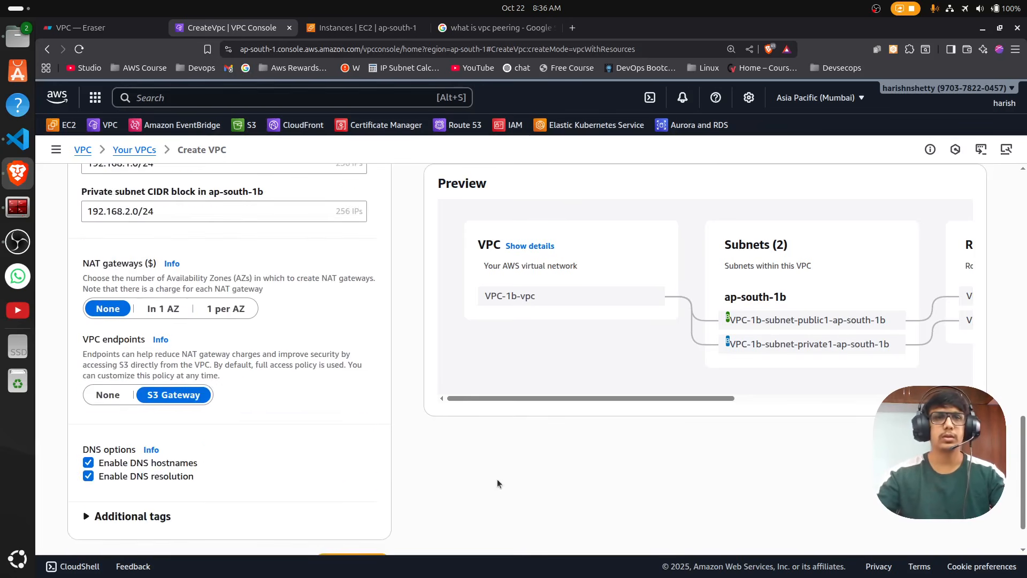
pyautogui.click(162, 310)
pyautogui.scroll(-2, 276, 439)
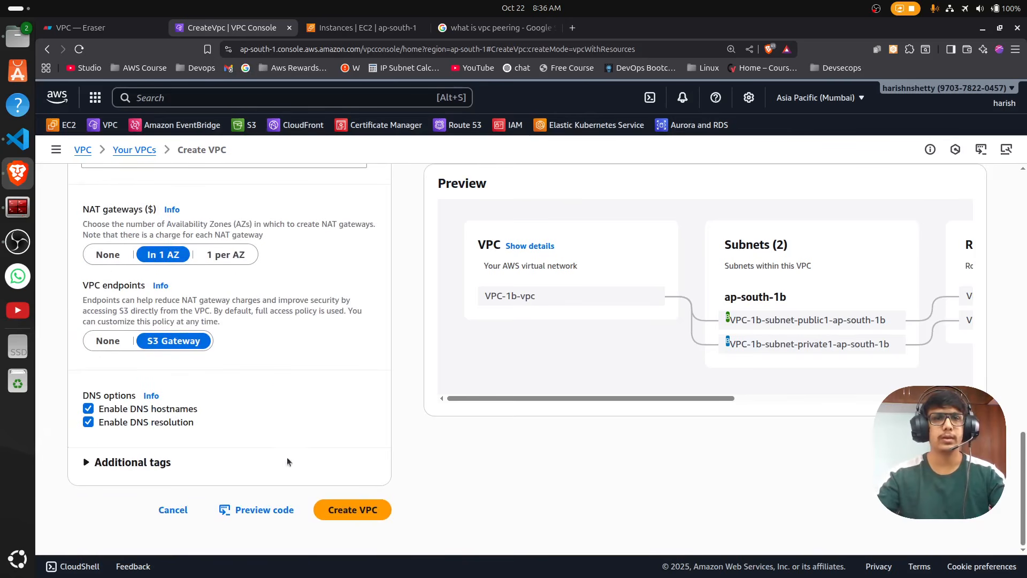
pyautogui.click(355, 510)
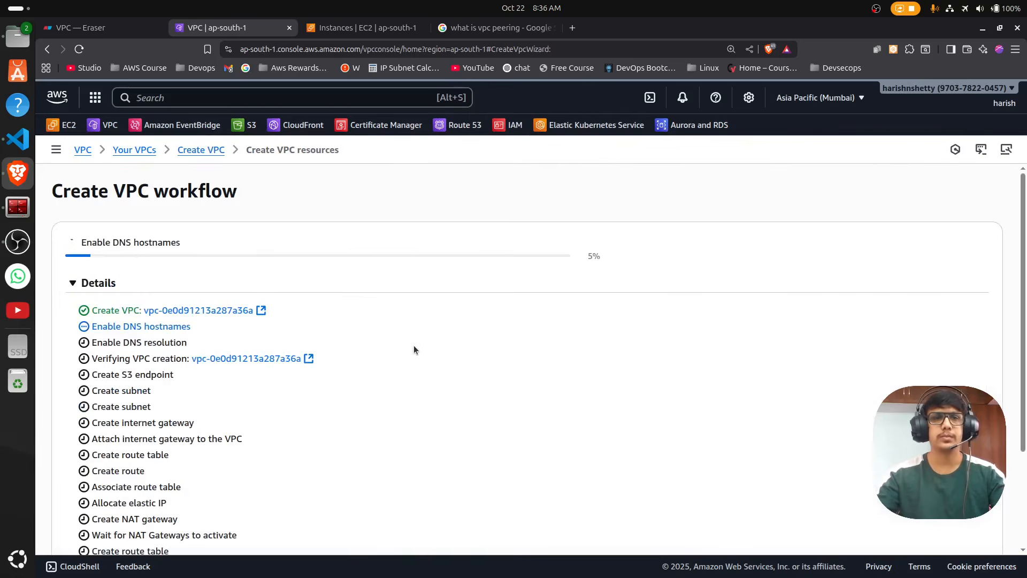
# Check the progress of the VPC creation workflow through its subnet, route table and NAT gateway stages.
pyautogui.scroll(-3, 516, 358)
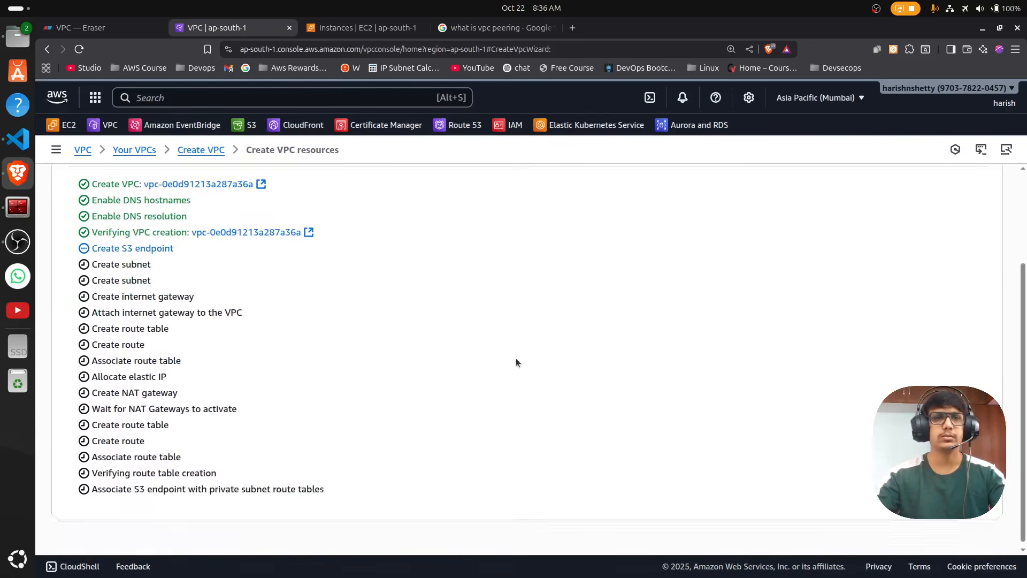
pyautogui.scroll(3, 515, 362)
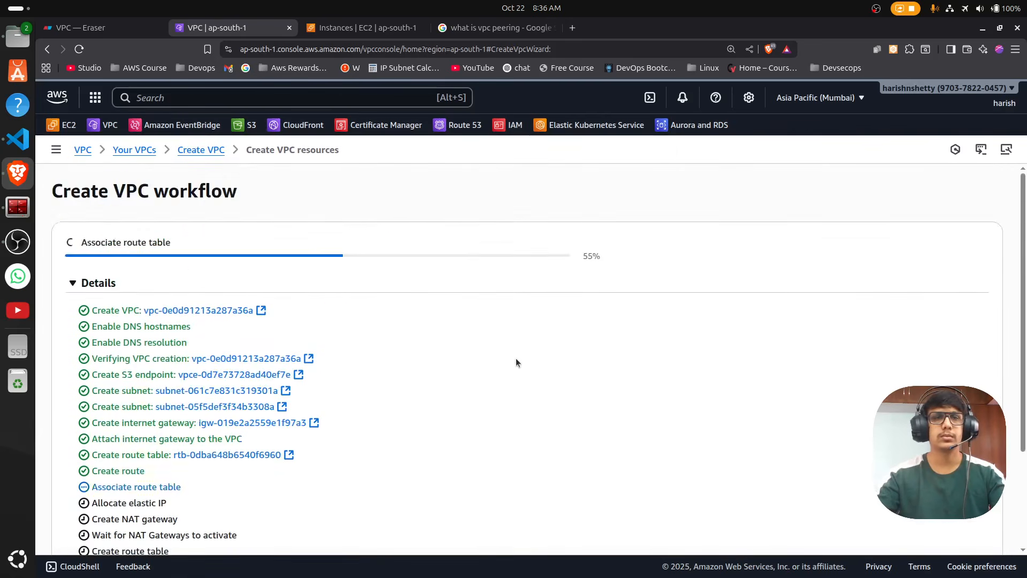
pyautogui.scroll(-1, 515, 362)
pyautogui.scroll(-2, 517, 363)
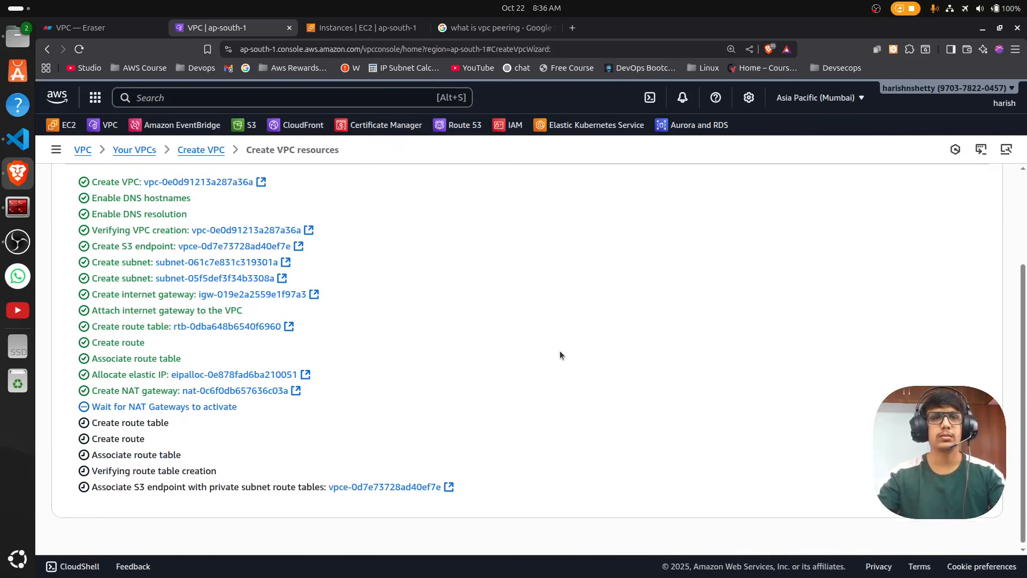
pyautogui.scroll(2, 560, 352)
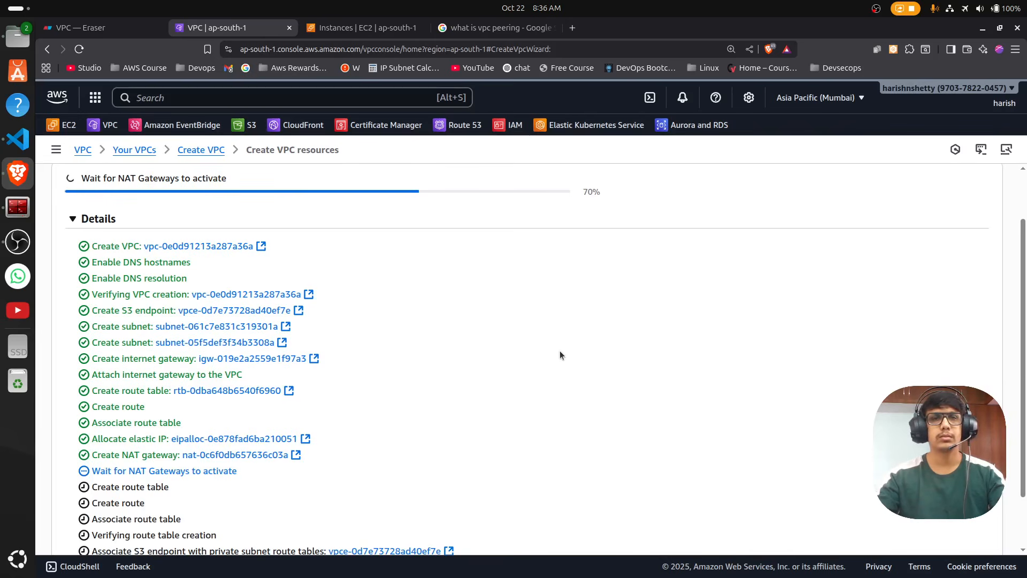
pyautogui.scroll(-2, 560, 354)
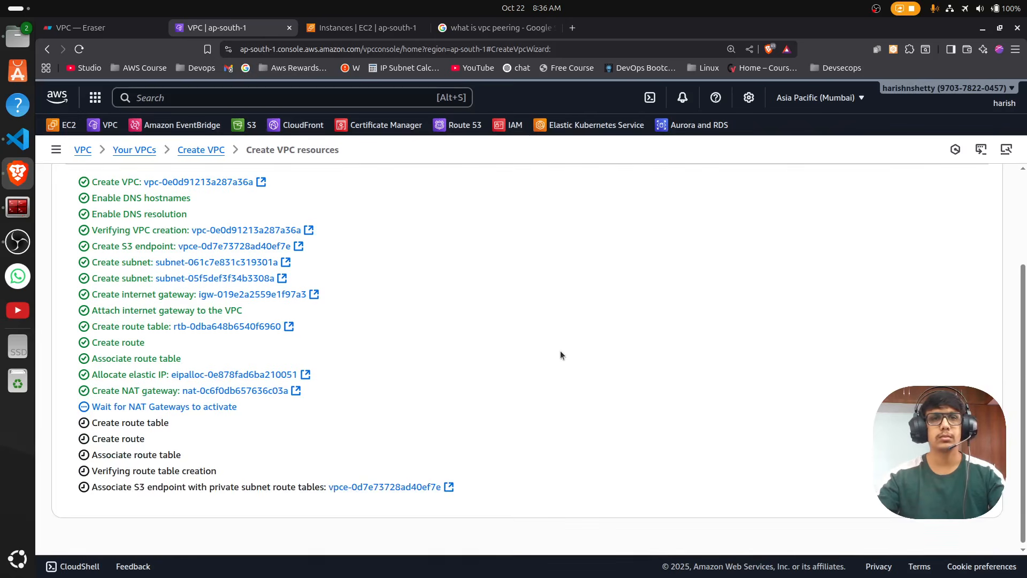
pyautogui.scroll(2, 561, 355)
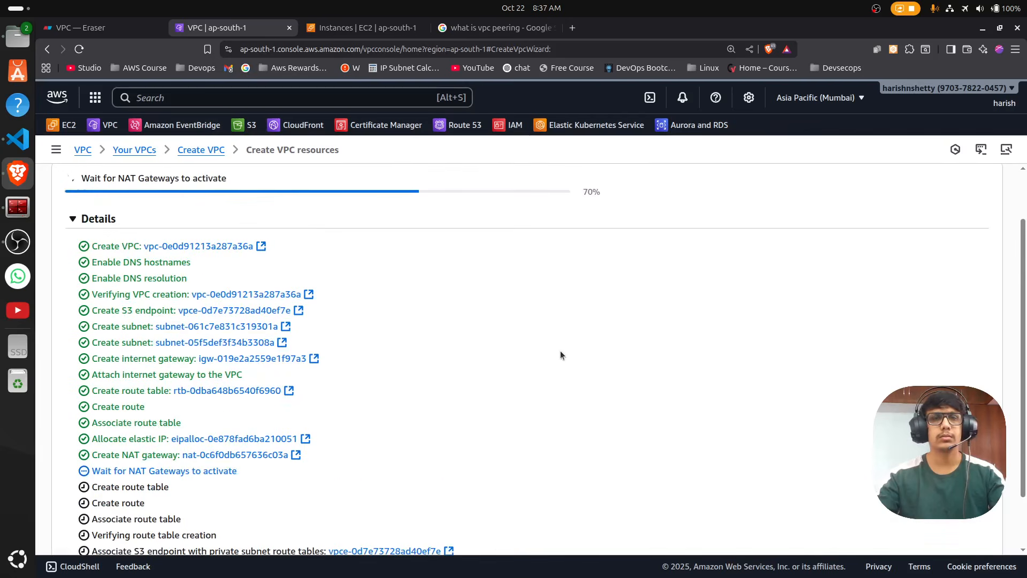
pyautogui.scroll(-2, 560, 351)
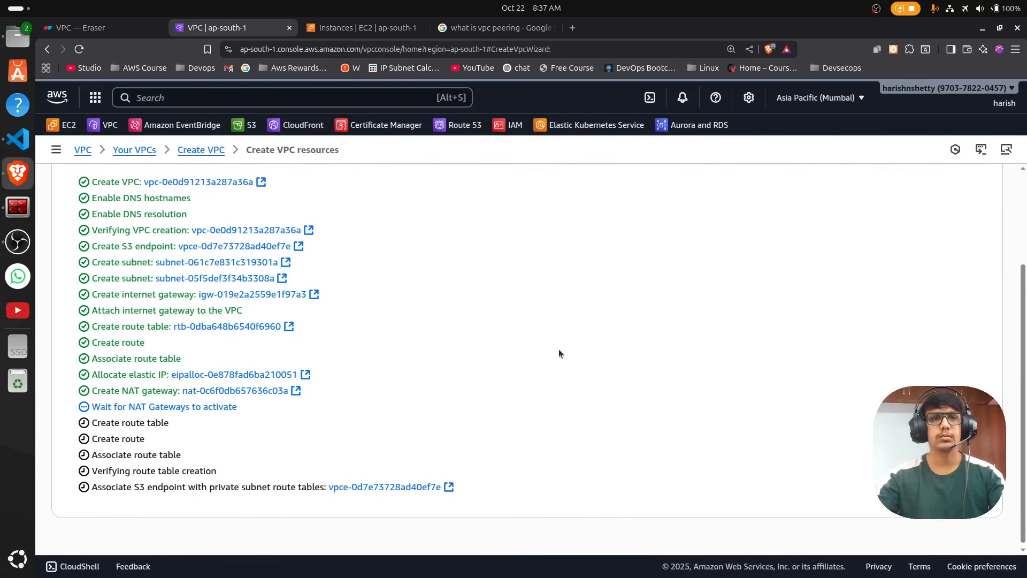
pyautogui.scroll(2, 562, 317)
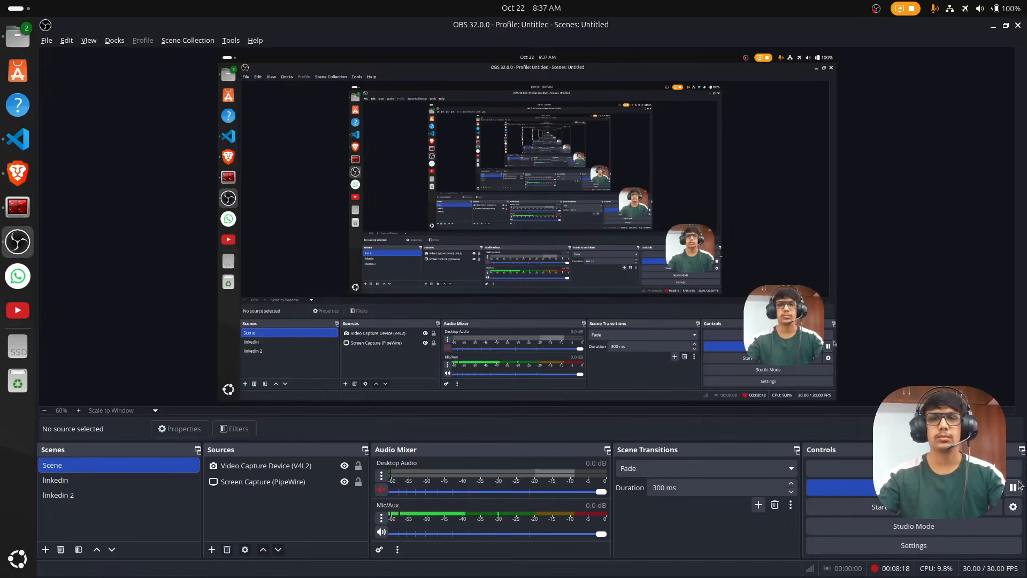
# Return to the browser and copy the VPC ID from the VPC-1b-vpc details page.
pyautogui.hotkey('alt', 'Tab')
pyautogui.scroll(-2, 783, 292)
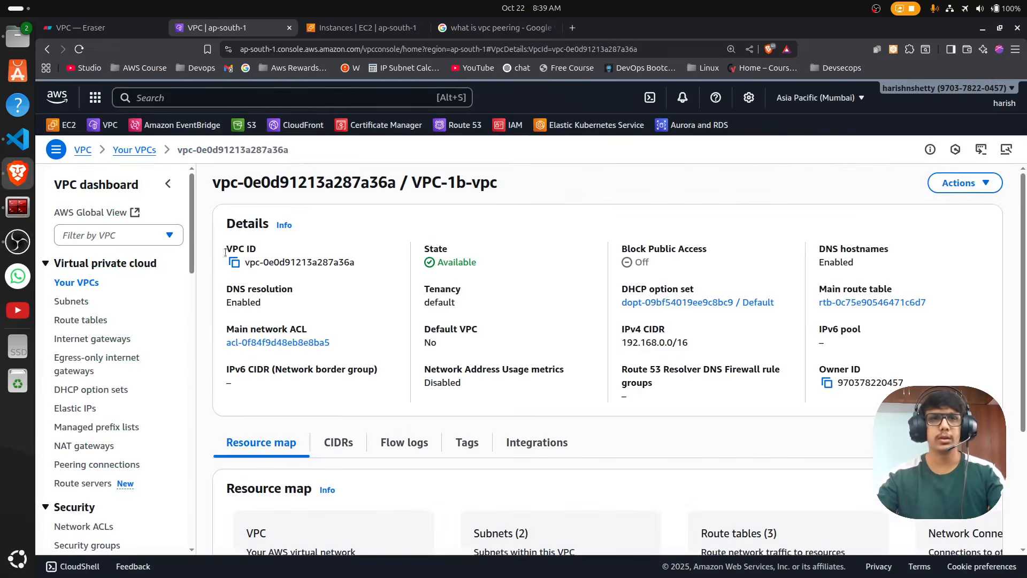
pyautogui.click(234, 262)
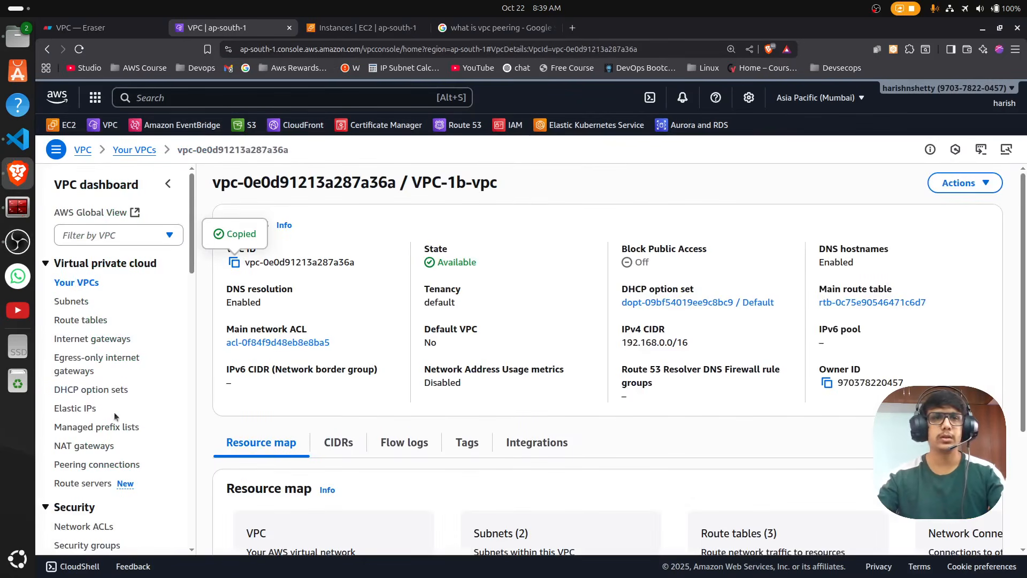
# Go to the security groups list and name the new VPC's unnamed default security group VPC-1b-SG.
pyautogui.scroll(-3, 113, 412)
pyautogui.click(88, 417)
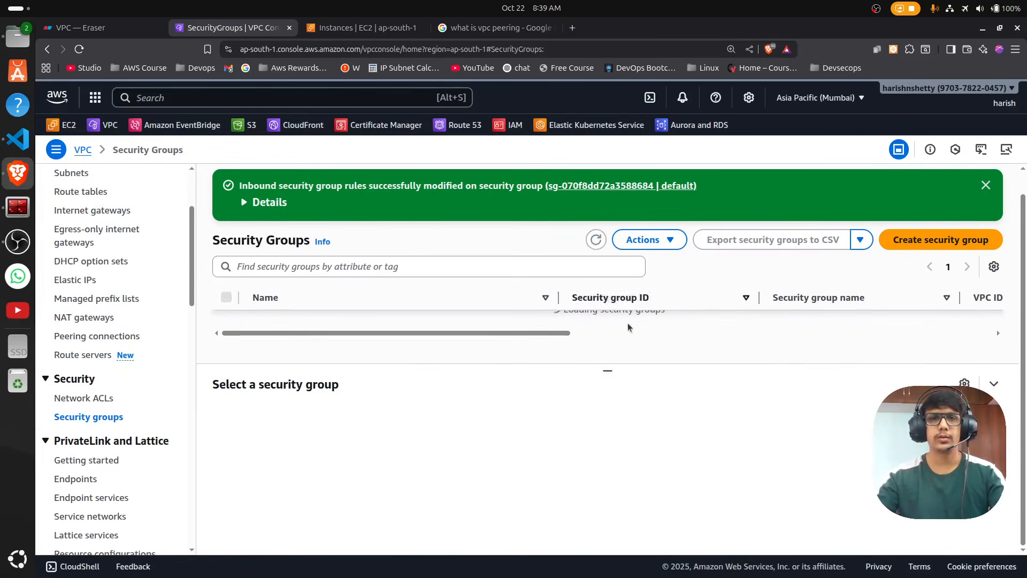
pyautogui.moveTo(606, 368); pyautogui.dragTo(604, 446)
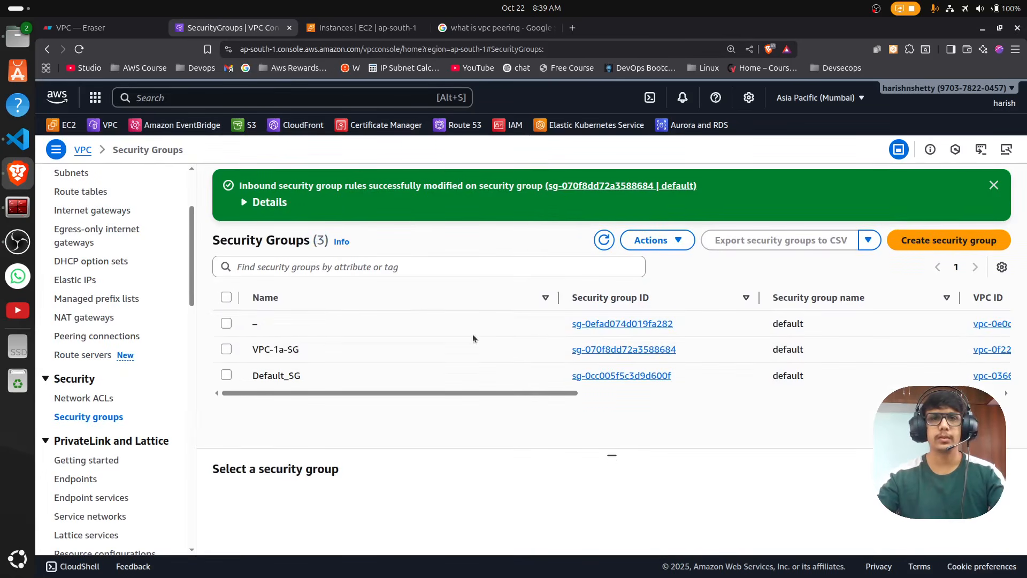
pyautogui.click(266, 324)
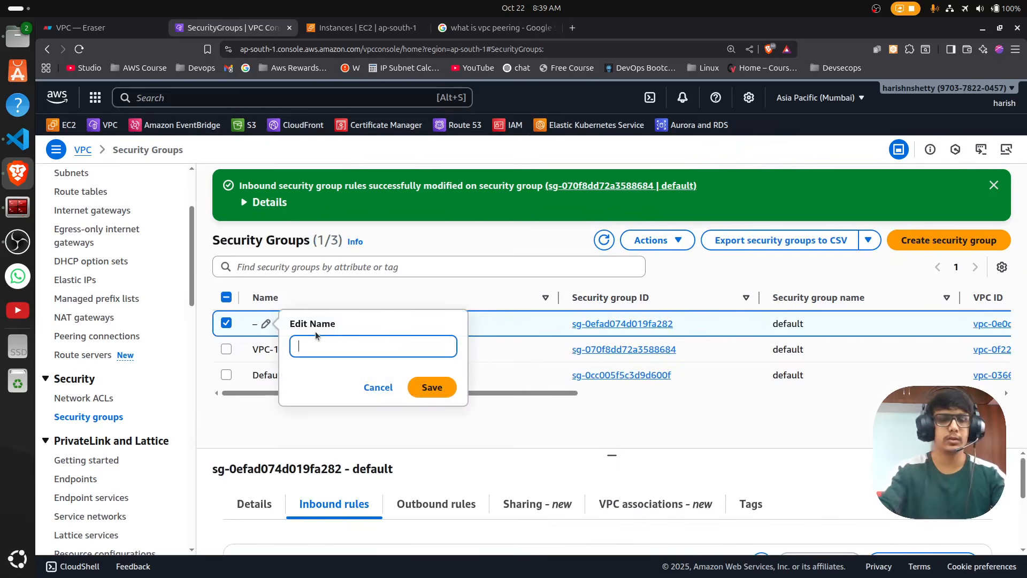
pyautogui.write('VPC-1')
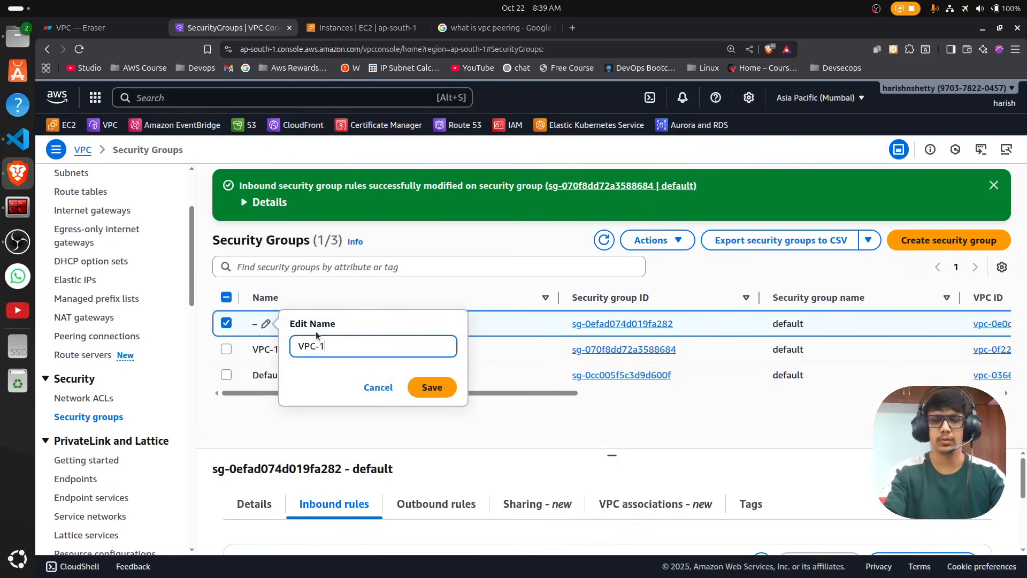
pyautogui.write('b-SG')
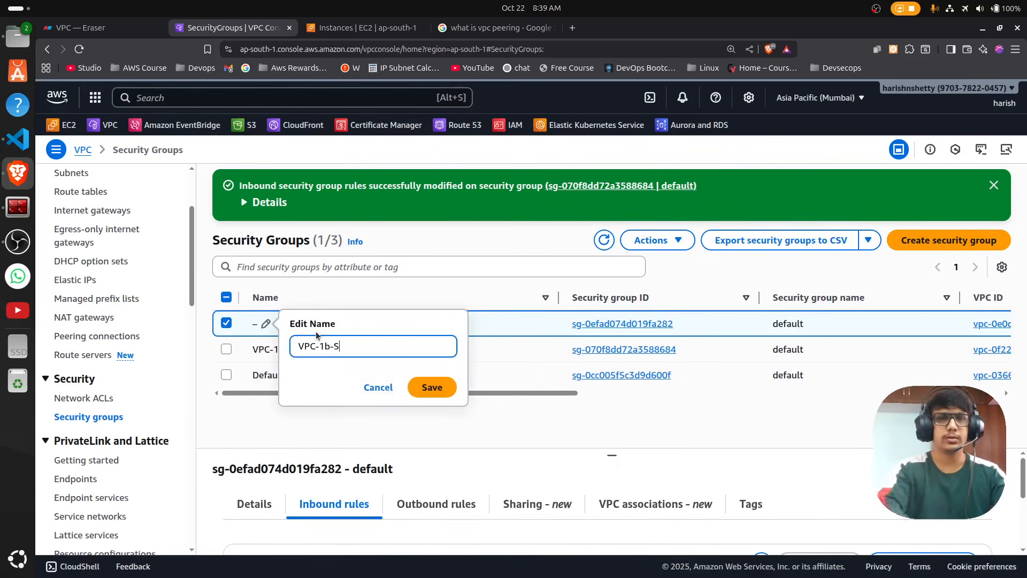
pyautogui.press('Return')
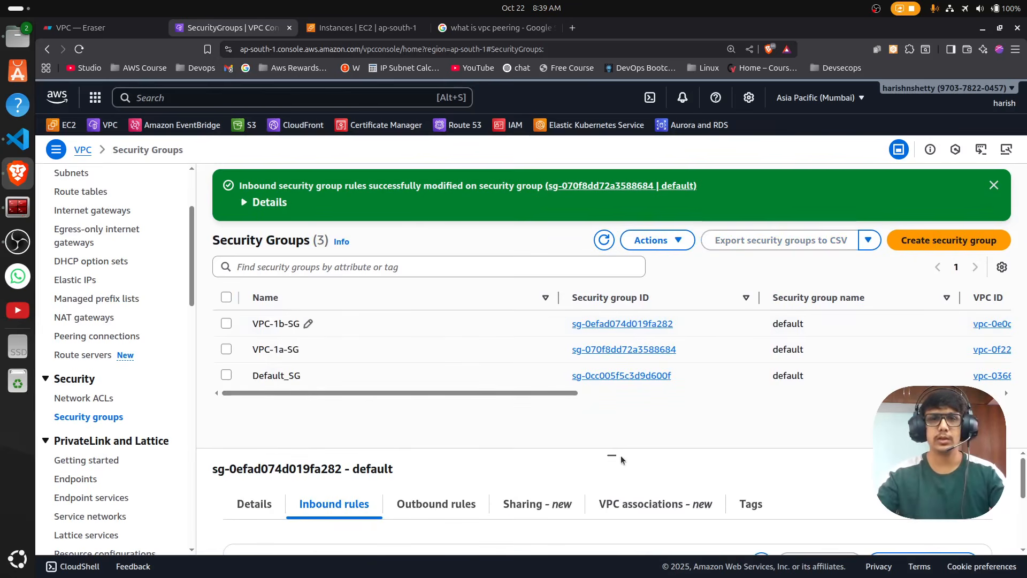
# Select the VPC-1b-SG security group and open its inbound rules for editing.
pyautogui.doubleClick(618, 452)
pyautogui.click(483, 438)
pyautogui.moveTo(610, 456); pyautogui.dragTo(607, 420)
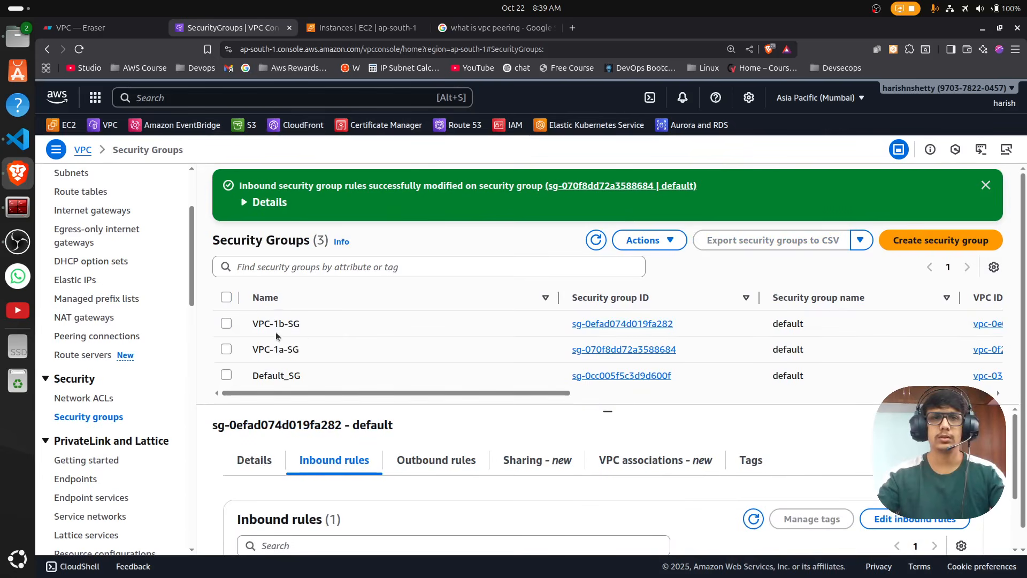
pyautogui.click(308, 323)
pyautogui.click(912, 523)
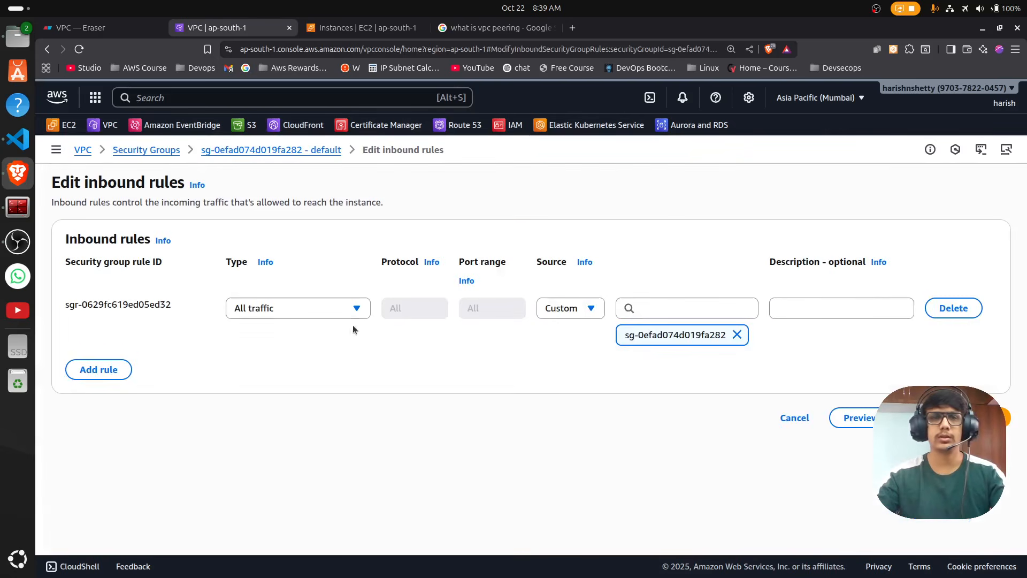
# Add an SSH inbound rule with source 0.0.0.0/0 to the VPC-1b-SG security group.
pyautogui.click(97, 367)
pyautogui.click(337, 364)
pyautogui.write('ss')
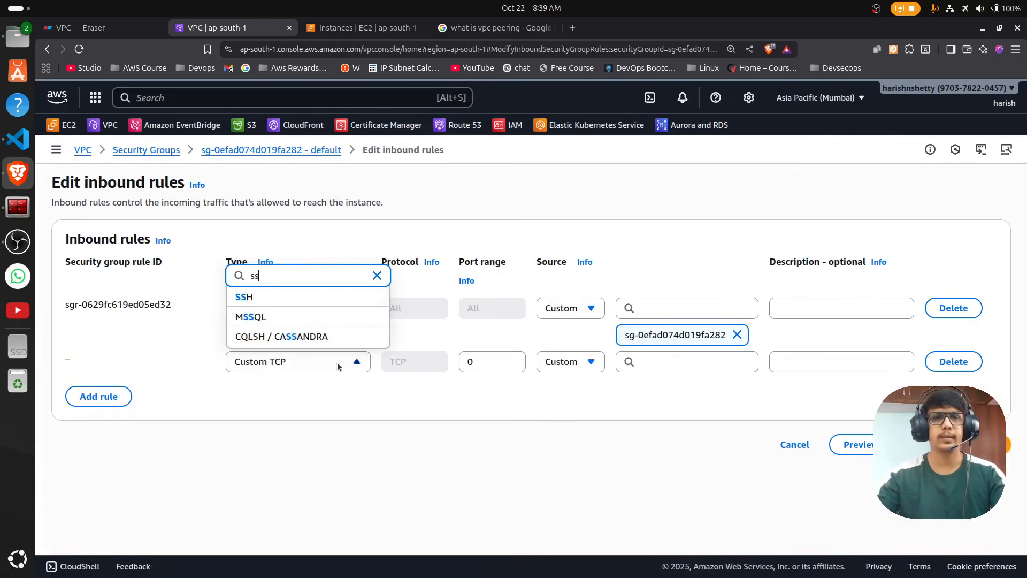
pyautogui.click(244, 296)
pyautogui.click(661, 360)
pyautogui.click(644, 406)
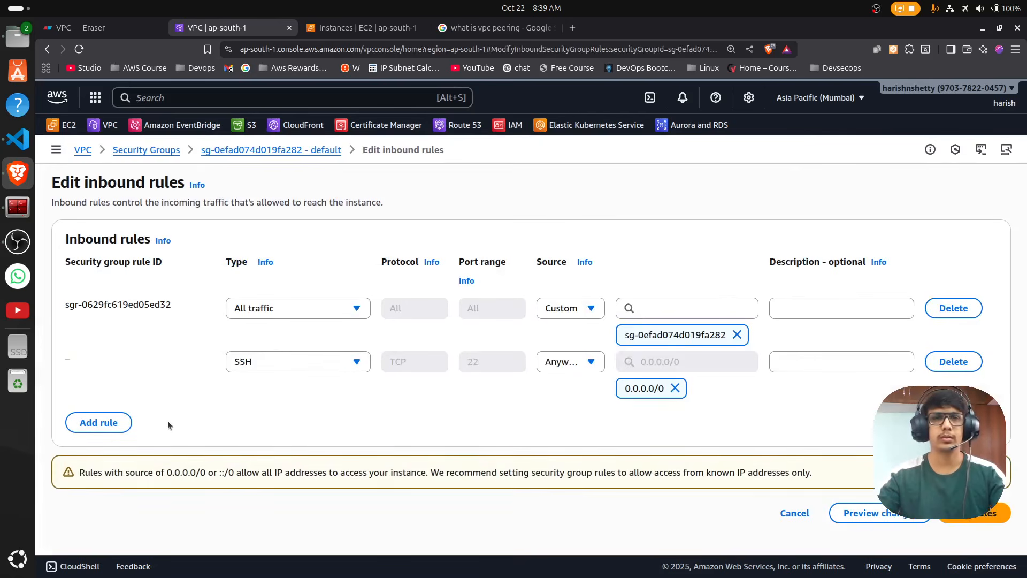
# Add an All ICMP - IPv4 inbound rule with source 0.0.0.0/0, save the rules and refresh the security groups list.
pyautogui.click(98, 422)
pyautogui.click(282, 412)
pyautogui.write('icm')
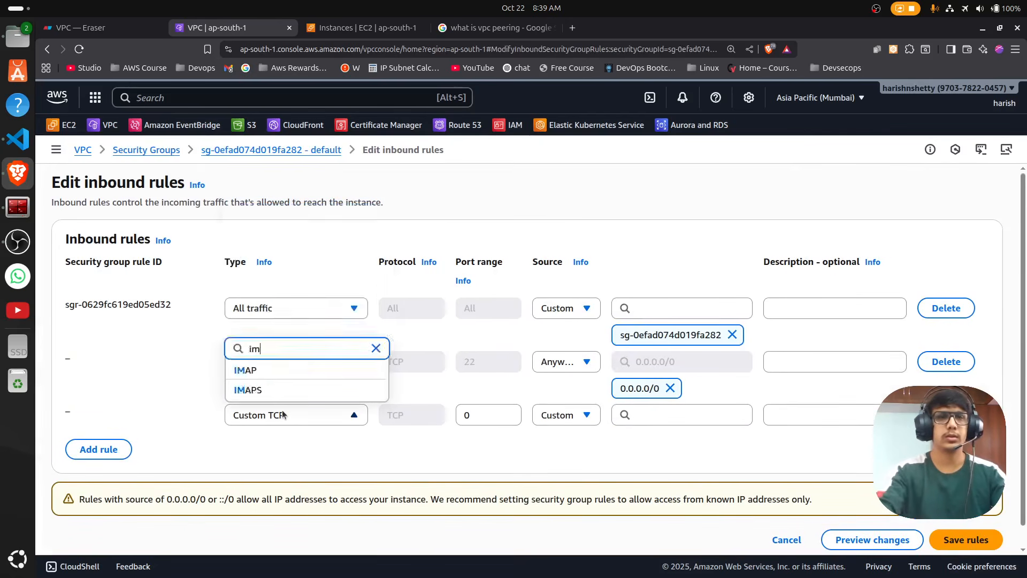
pyautogui.press('BackSpace')
pyautogui.write('cmp')
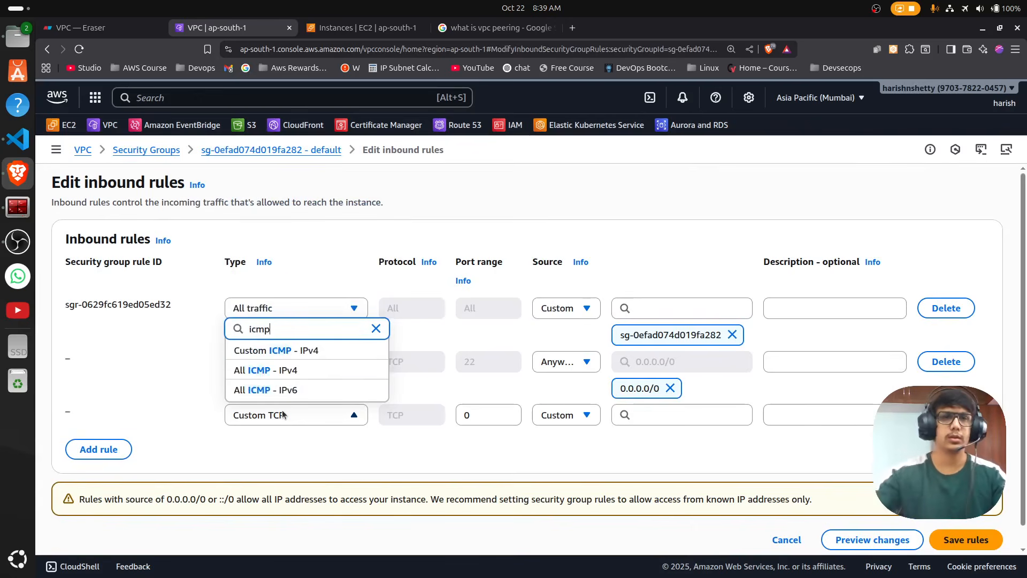
pyautogui.click(320, 372)
pyautogui.click(672, 415)
pyautogui.click(674, 462)
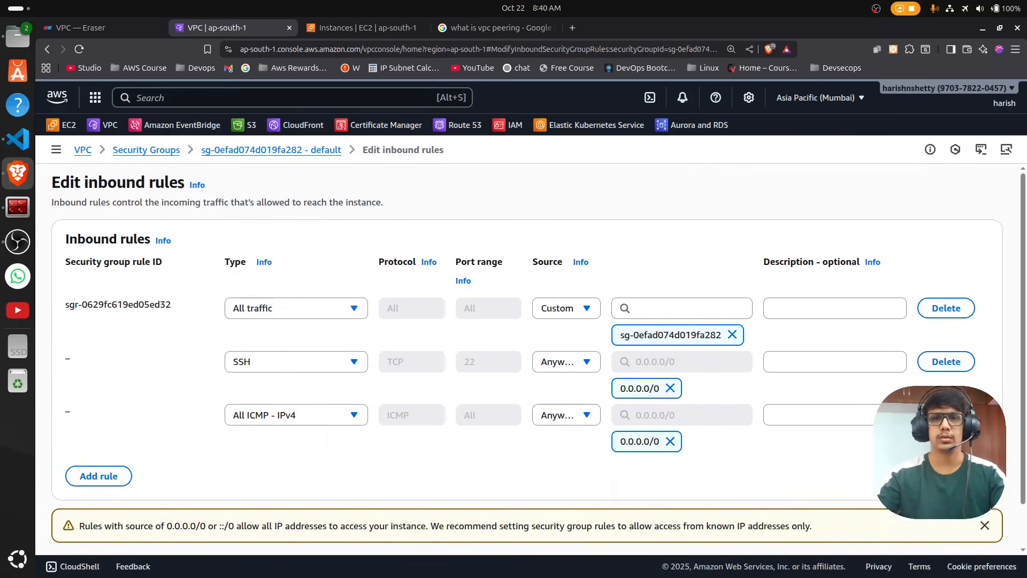
pyautogui.scroll(-2, 835, 497)
pyautogui.click(994, 526)
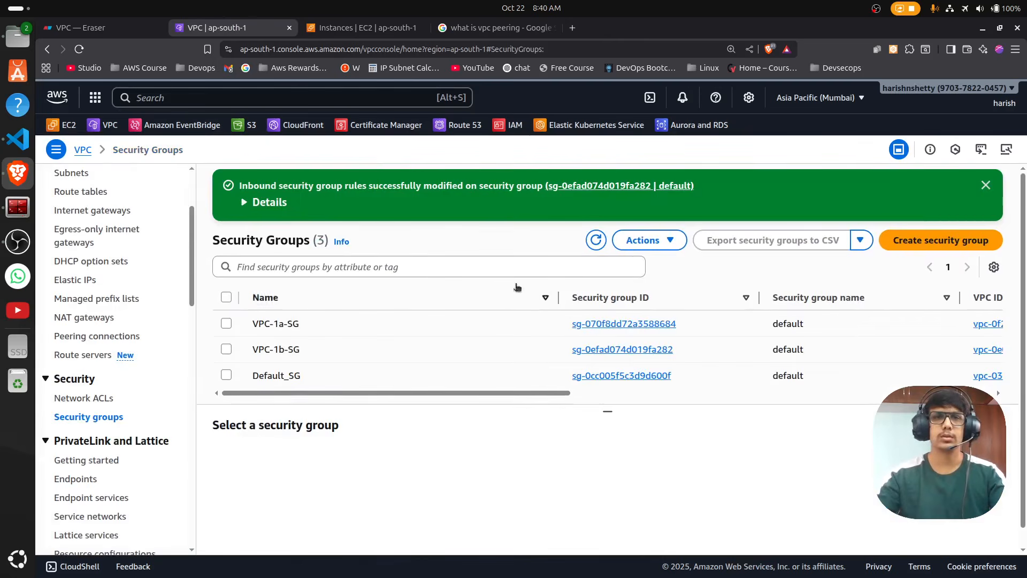
pyautogui.click(596, 241)
# Check the peering diagram, then sign in again on the EC2 Instances page and close the Google search page.
pyautogui.click(106, 31)
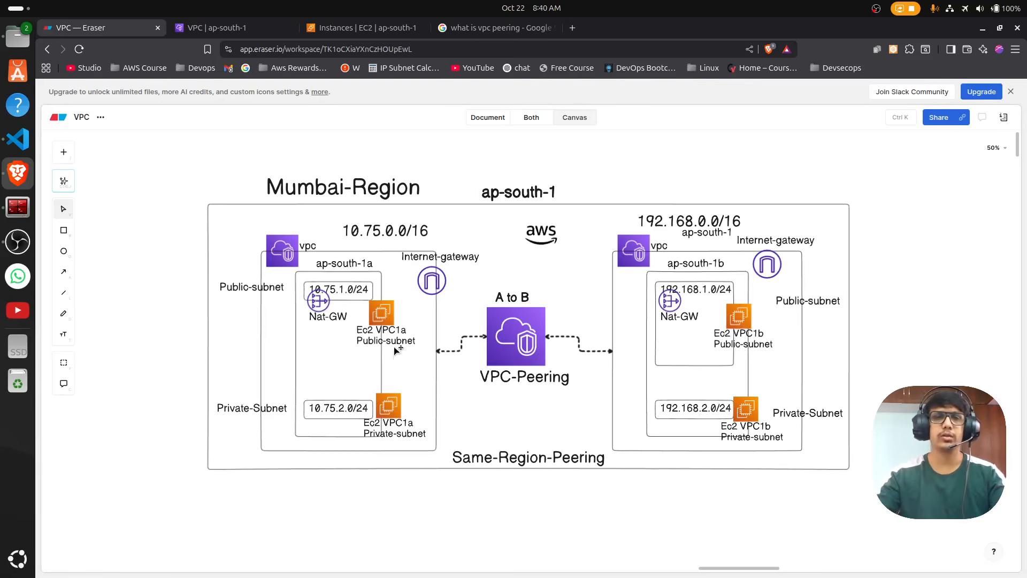
pyautogui.click(370, 27)
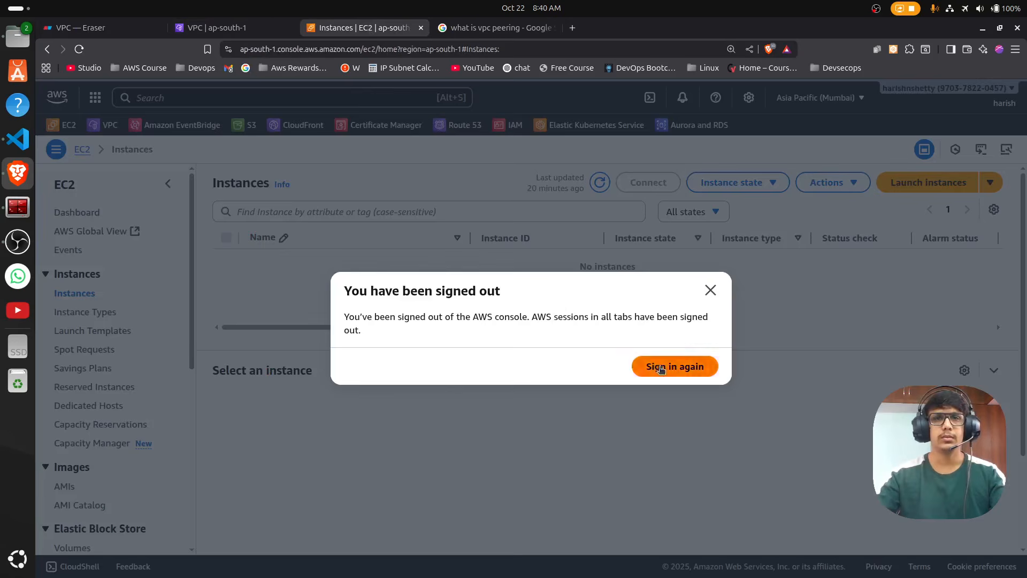
pyautogui.click(256, 28)
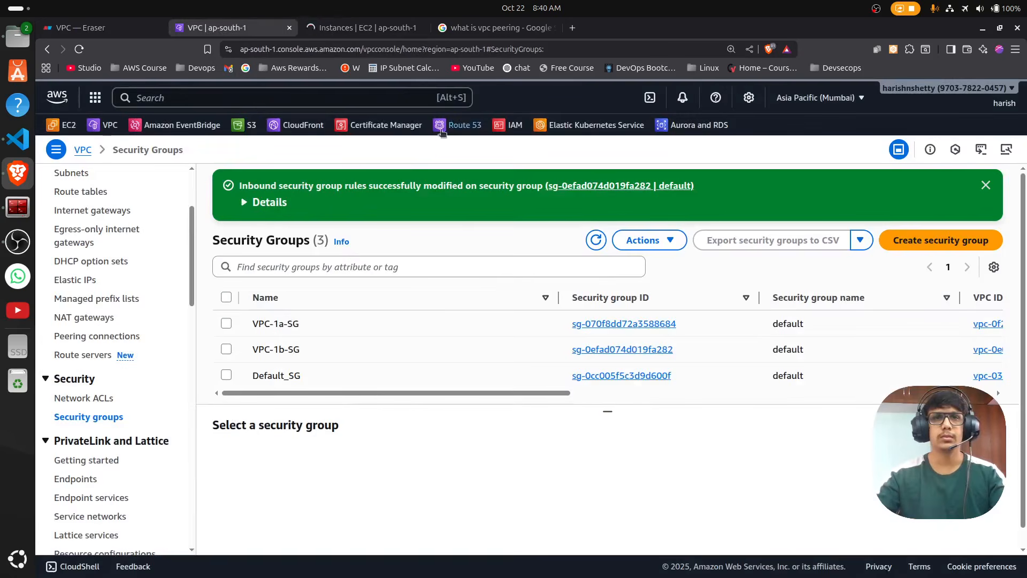
pyautogui.click(365, 33)
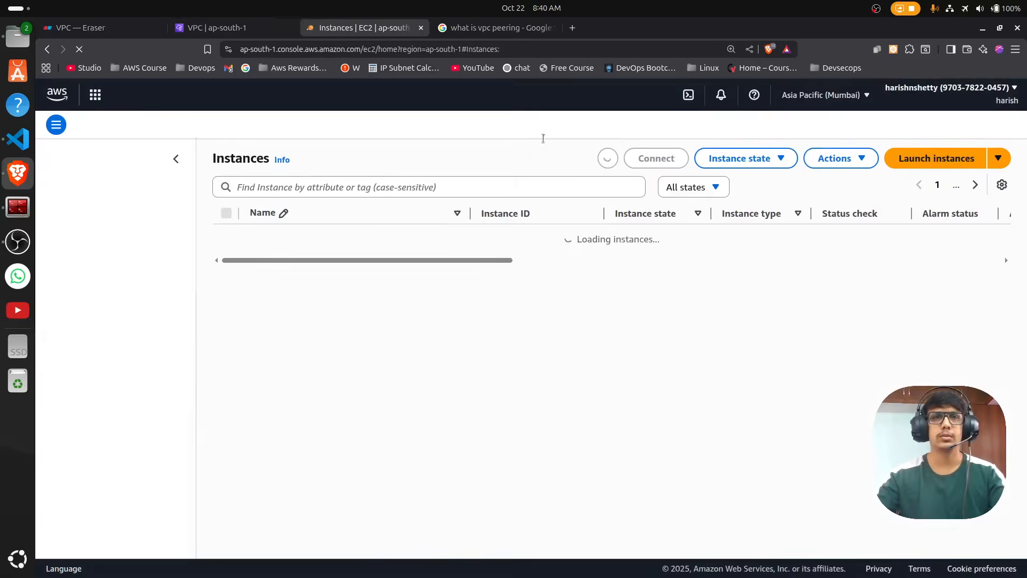
pyautogui.click(553, 27)
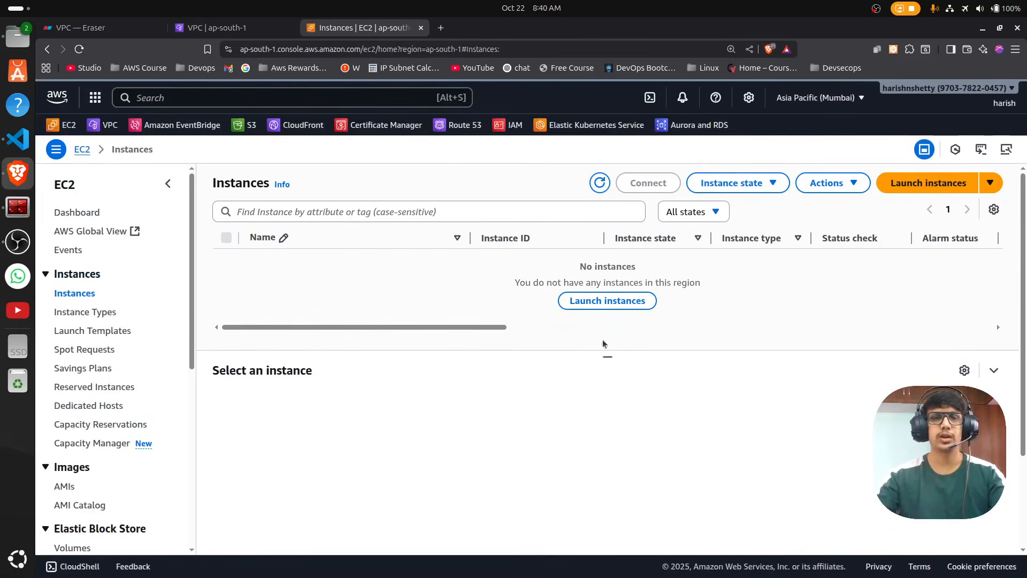
# Start launching a new EC2 instance and name it jump-server-1a.
pyautogui.click(920, 193)
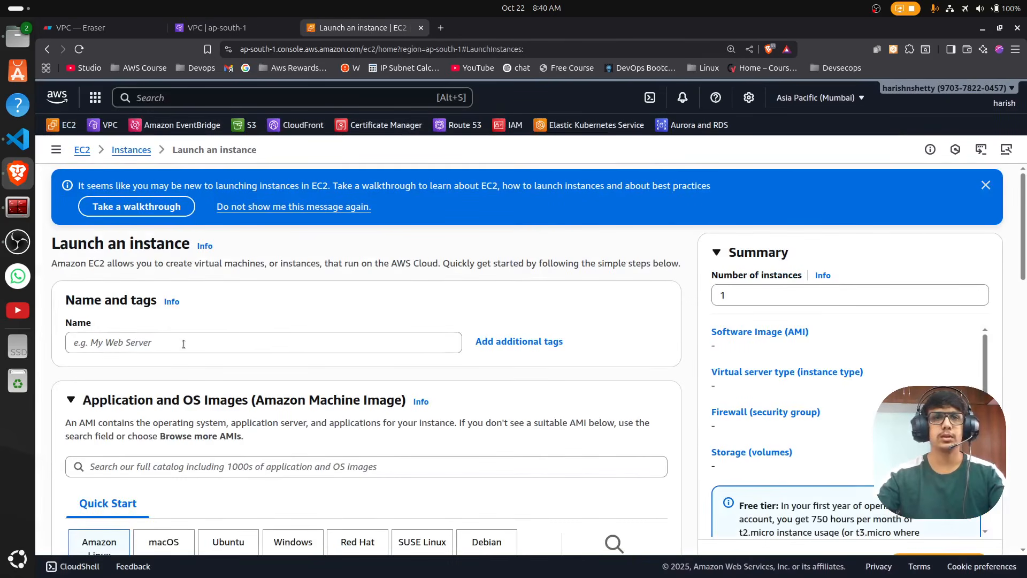
pyautogui.click(183, 344)
pyautogui.write('jump-server-1a')
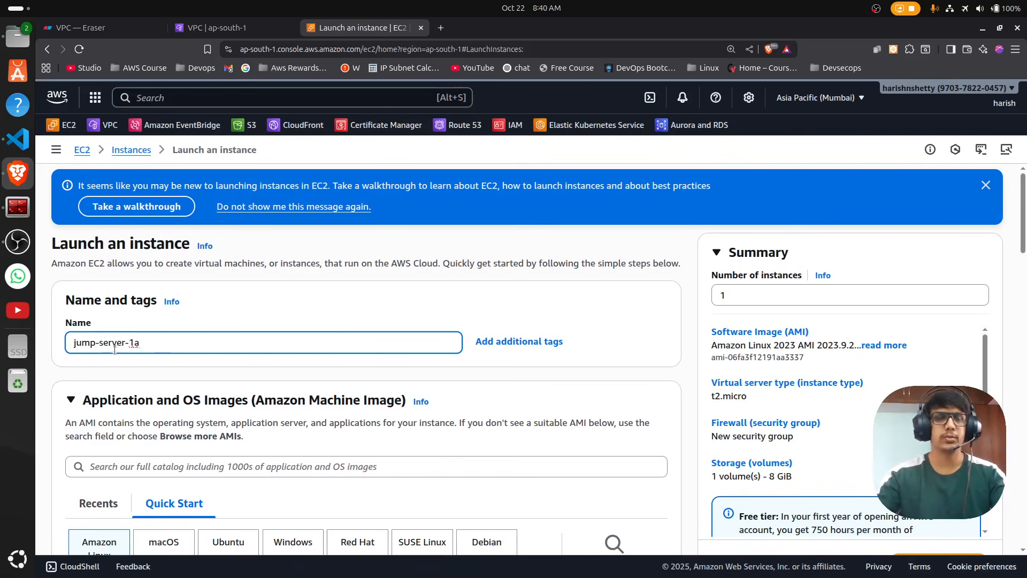
pyautogui.scroll(-2, 114, 348)
pyautogui.tripleClick(187, 272)
pyautogui.click(172, 280)
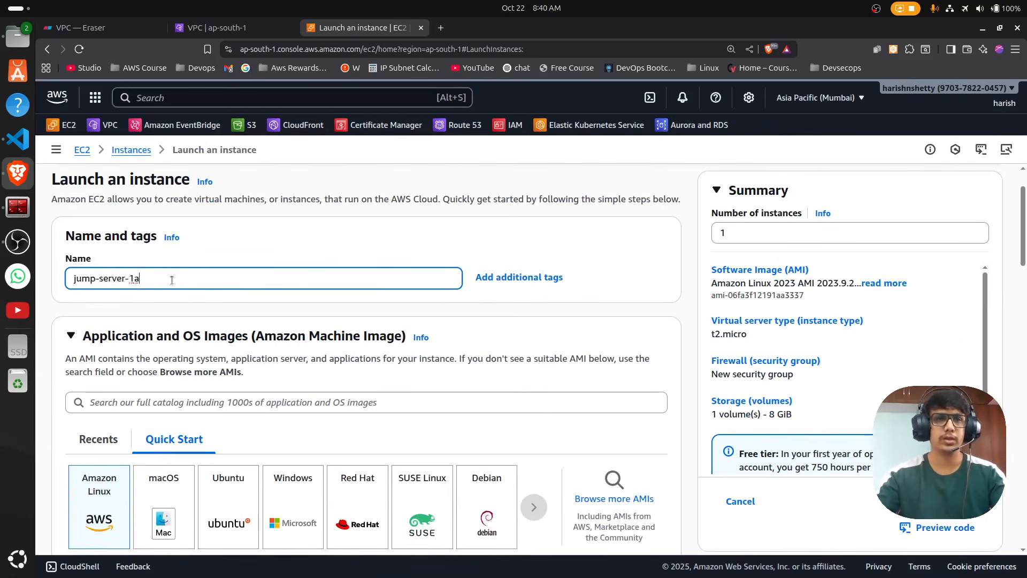
# Keep the Amazon Linux image and t2.micro type, and select new-keypair as the instance's key pair.
pyautogui.scroll(-3, 182, 375)
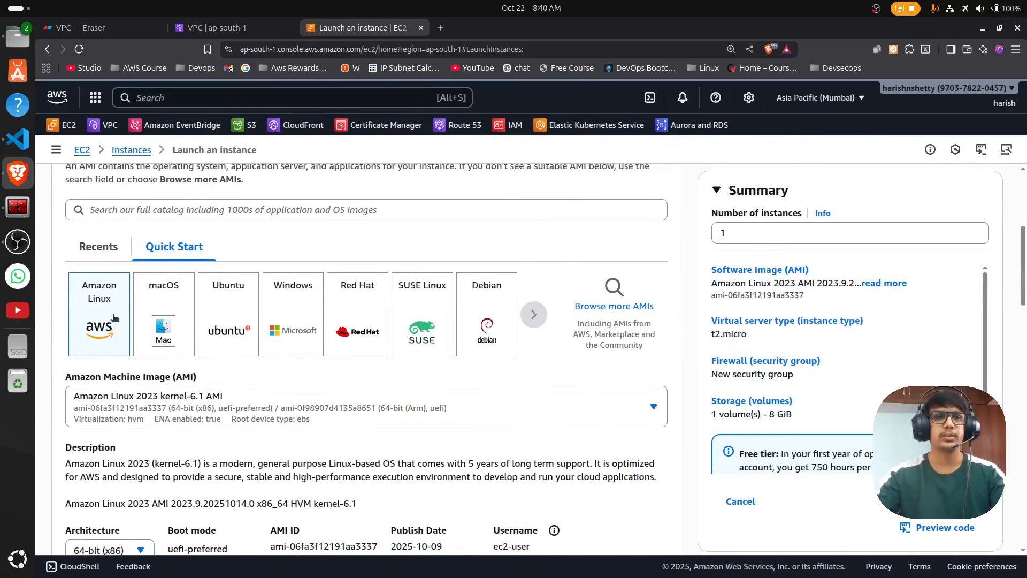
pyautogui.scroll(-4, 177, 457)
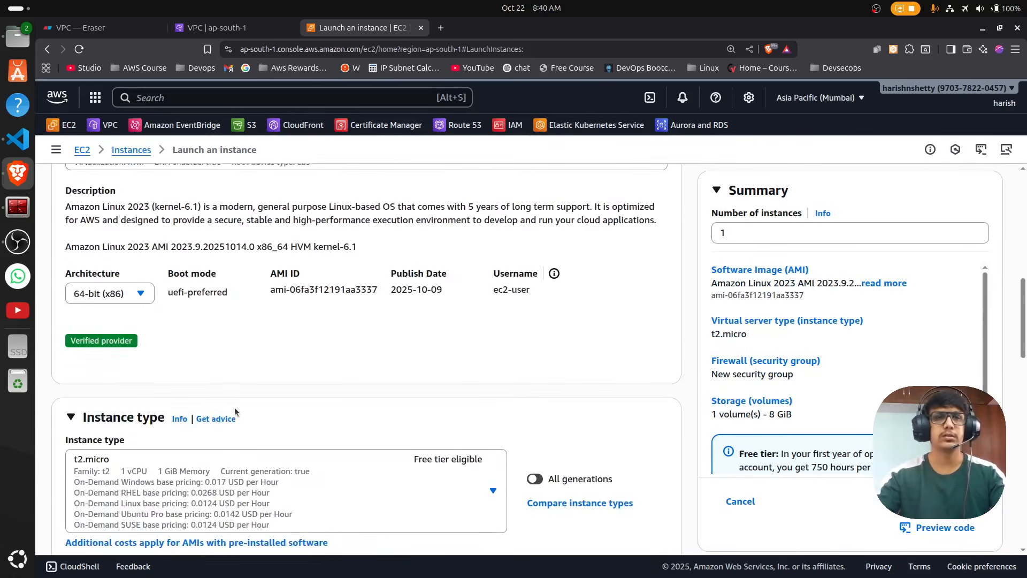
pyautogui.scroll(-5, 234, 408)
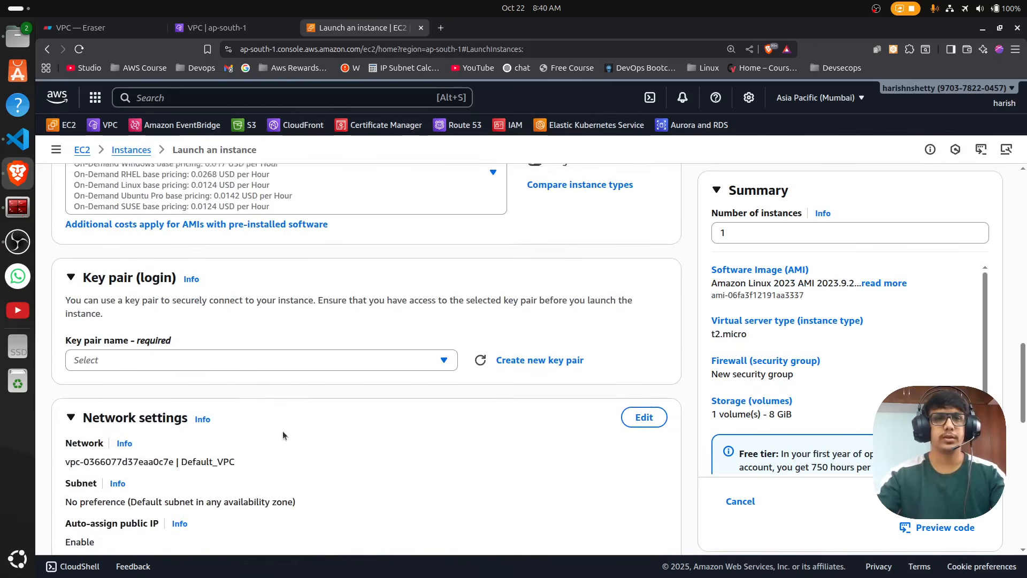
pyautogui.click(160, 367)
pyautogui.click(114, 423)
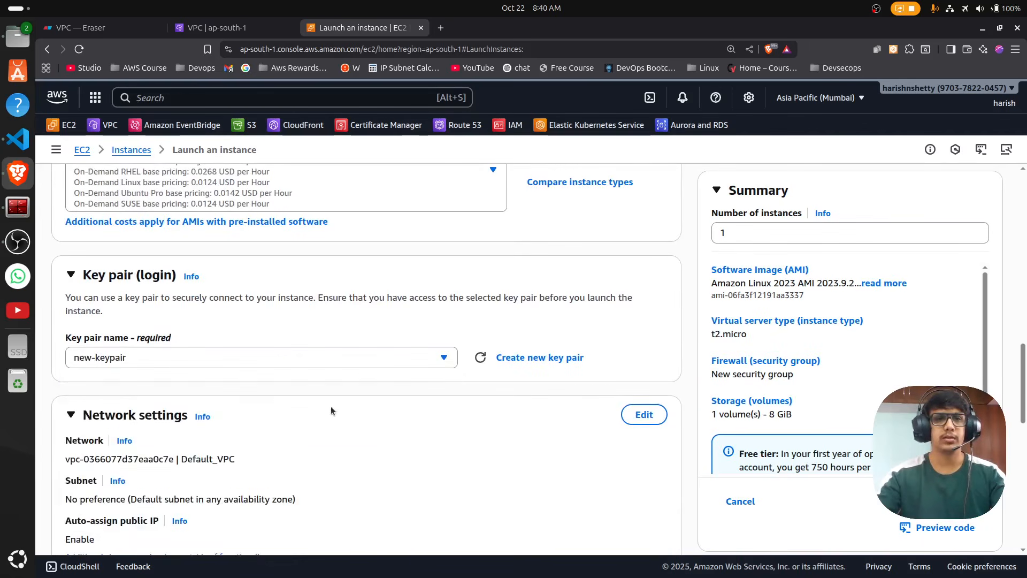
# Open the instance's network settings for editing and choose VPC-1a-vpc (10.75.0.0/16) as its VPC.
pyautogui.scroll(-1, 284, 370)
pyautogui.click(644, 351)
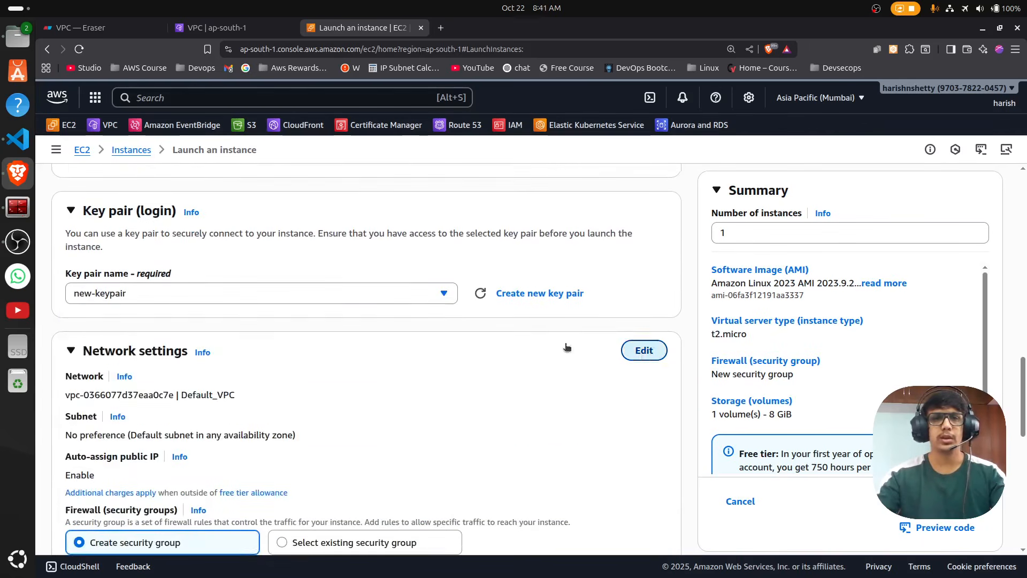
pyautogui.scroll(-3, 235, 350)
pyautogui.scroll(1, 273, 318)
pyautogui.click(230, 283)
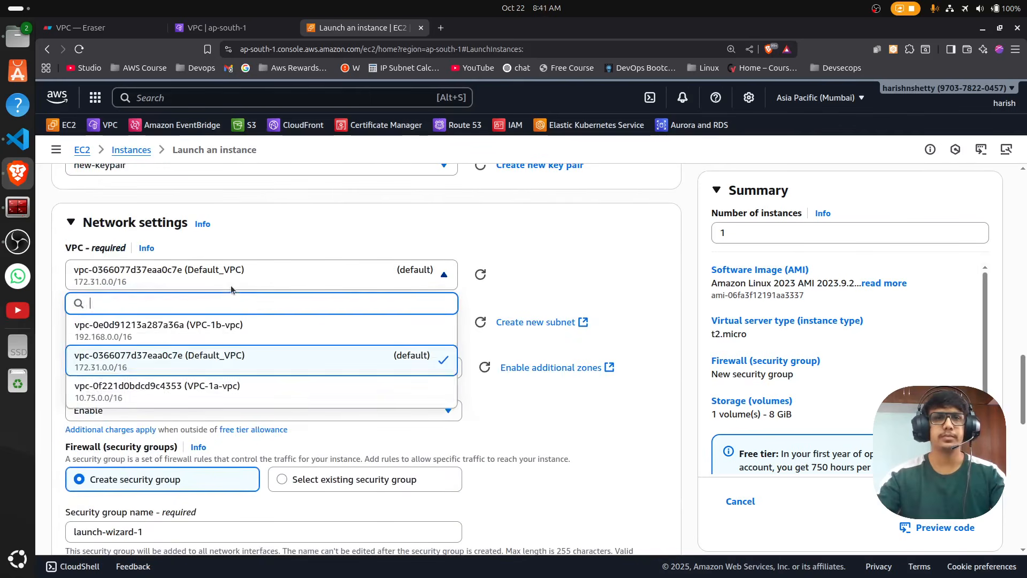
pyautogui.click(214, 394)
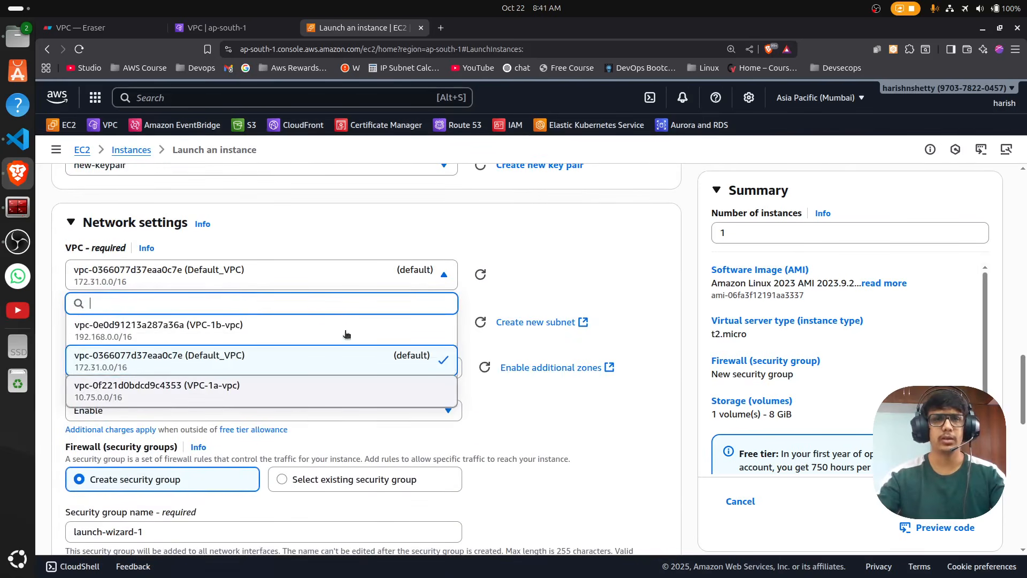
# Choose the subnet VPC-1a-subnet-public1-ap-south-1a and enable auto-assignment of a public IP.
pyautogui.click(229, 352)
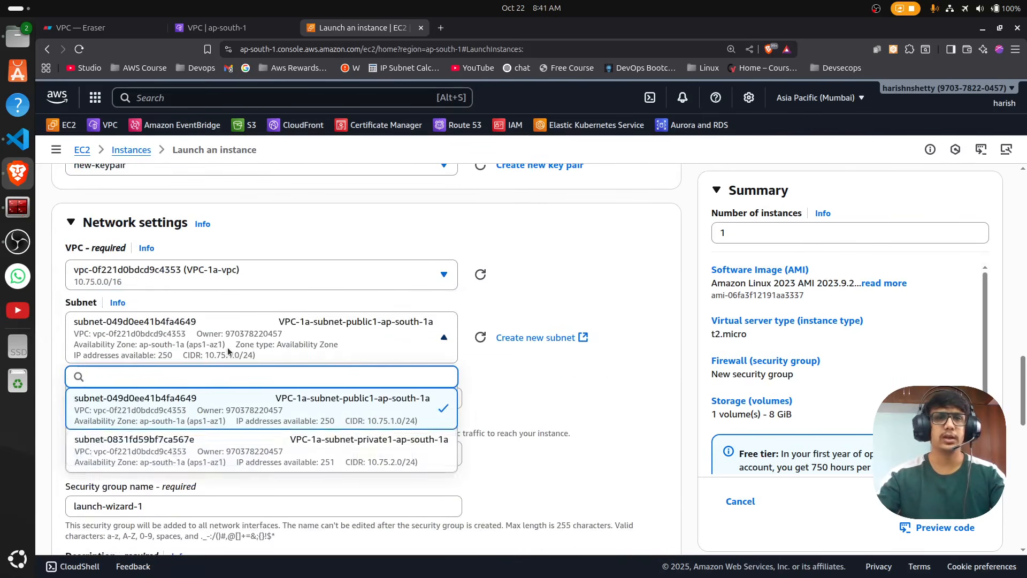
pyautogui.click(321, 412)
pyautogui.scroll(-1, 413, 259)
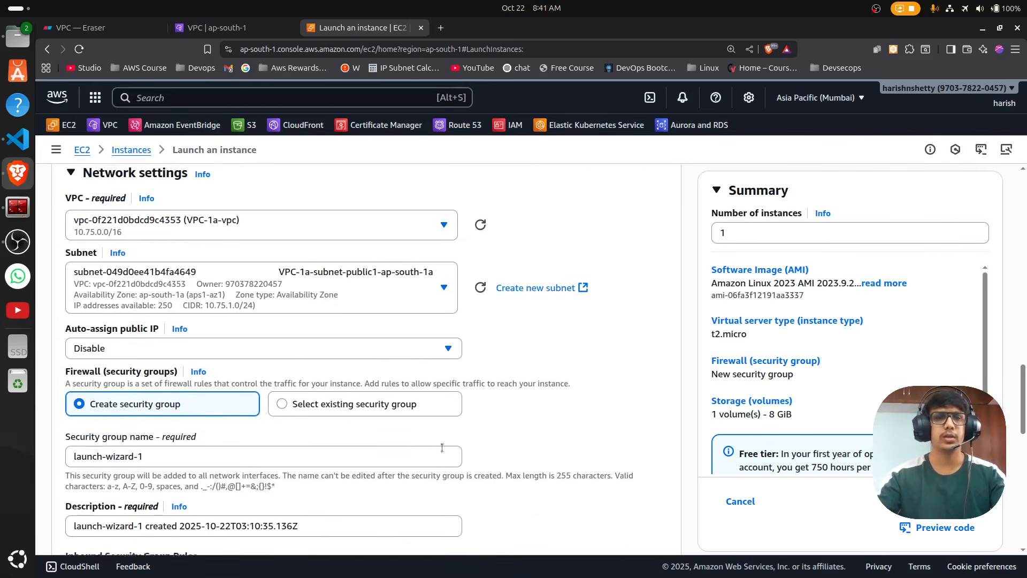
pyautogui.click(427, 343)
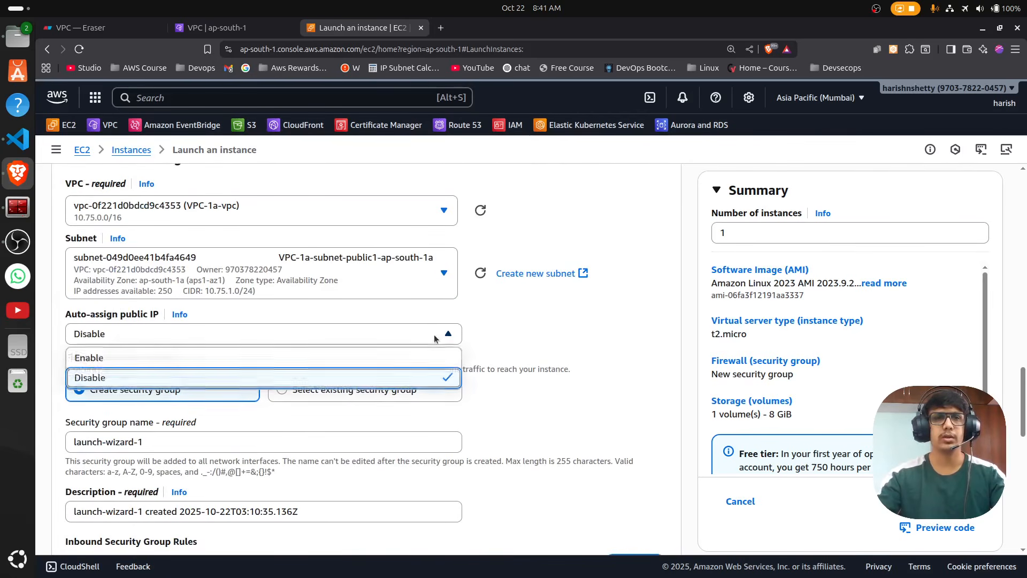
pyautogui.click(90, 358)
pyautogui.scroll(-1, 267, 337)
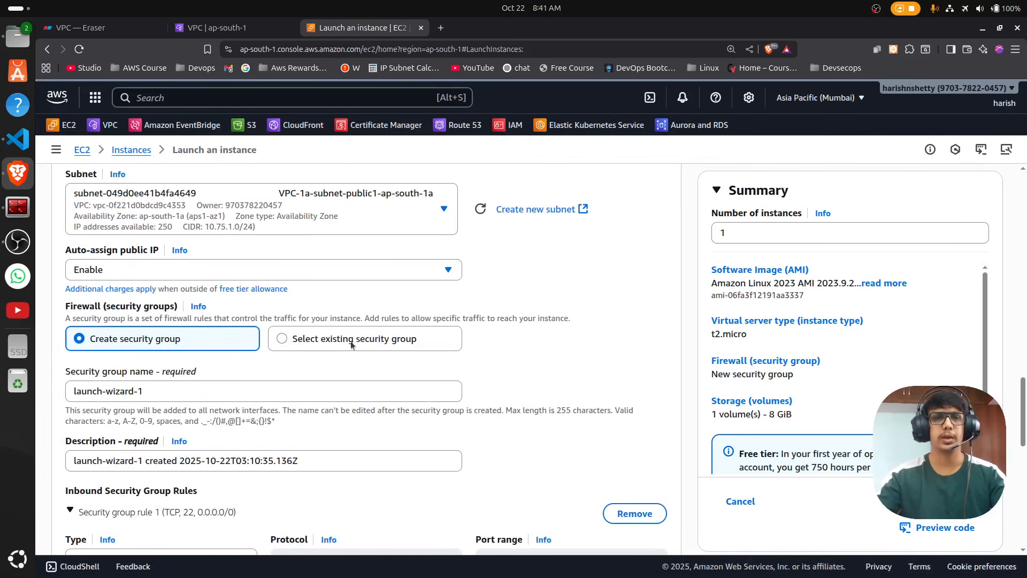
# Set the firewall to use an existing security group and look up VPC-1a-SG's group ID and VPC ID in the security groups list.
pyautogui.click(322, 341)
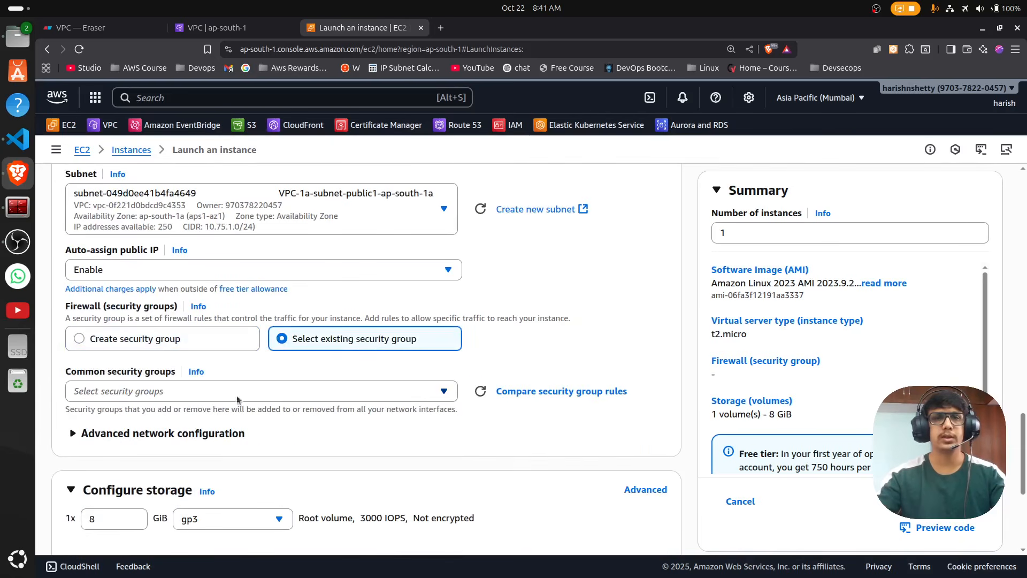
pyautogui.click(384, 394)
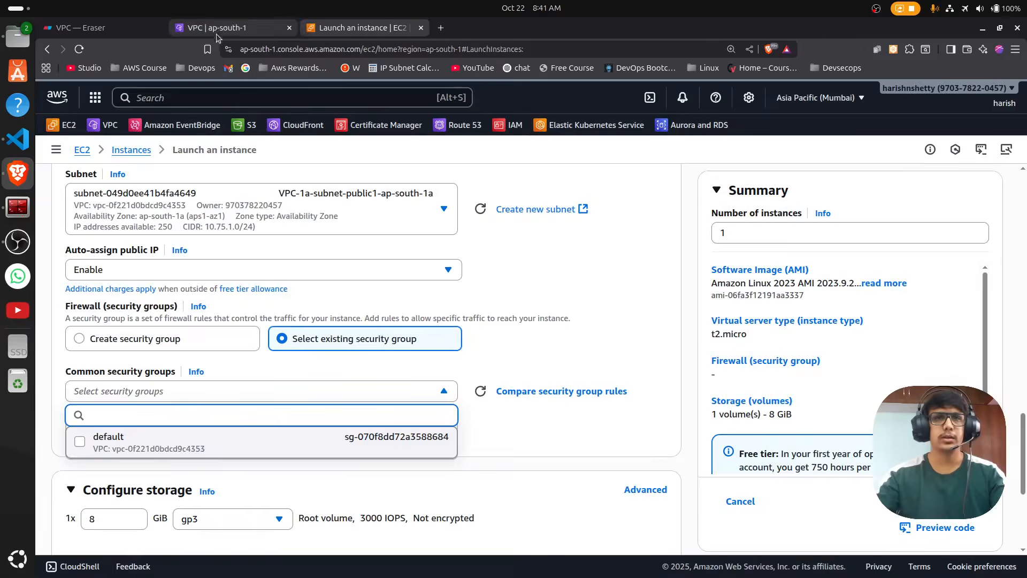
pyautogui.click(217, 31)
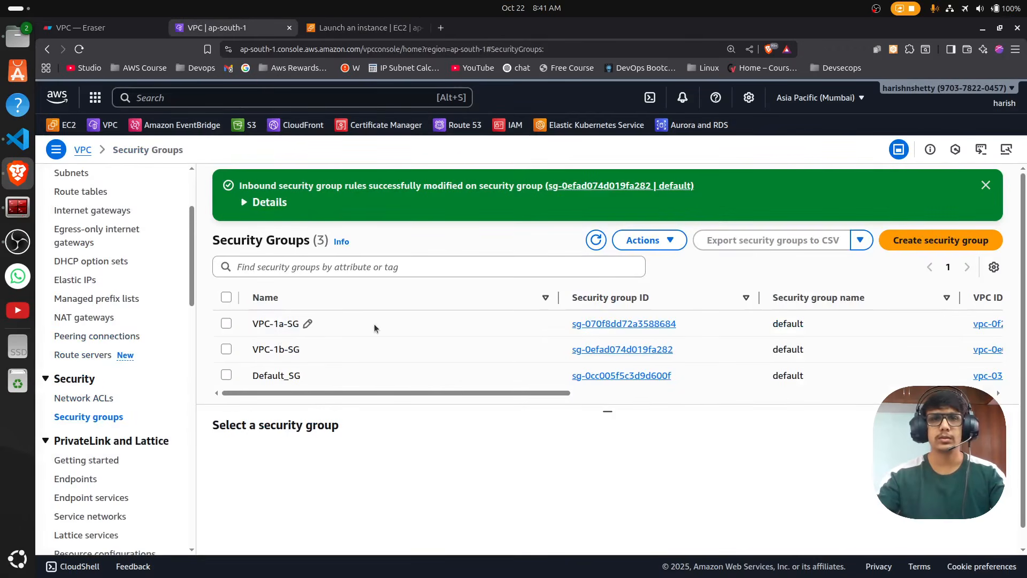
pyautogui.click(438, 323)
pyautogui.moveTo(473, 393); pyautogui.dragTo(386, 393)
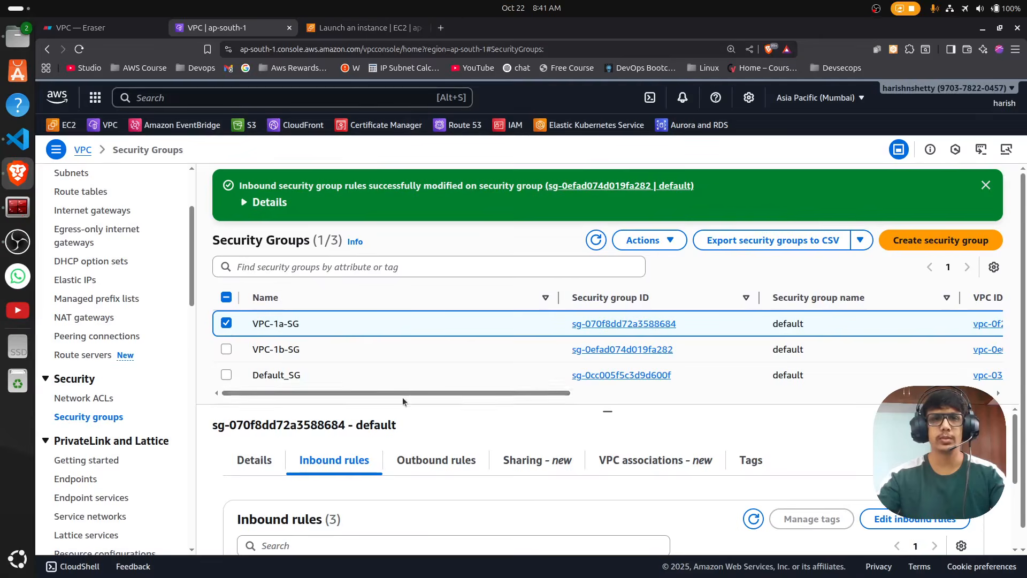
pyautogui.moveTo(402, 394); pyautogui.dragTo(631, 393)
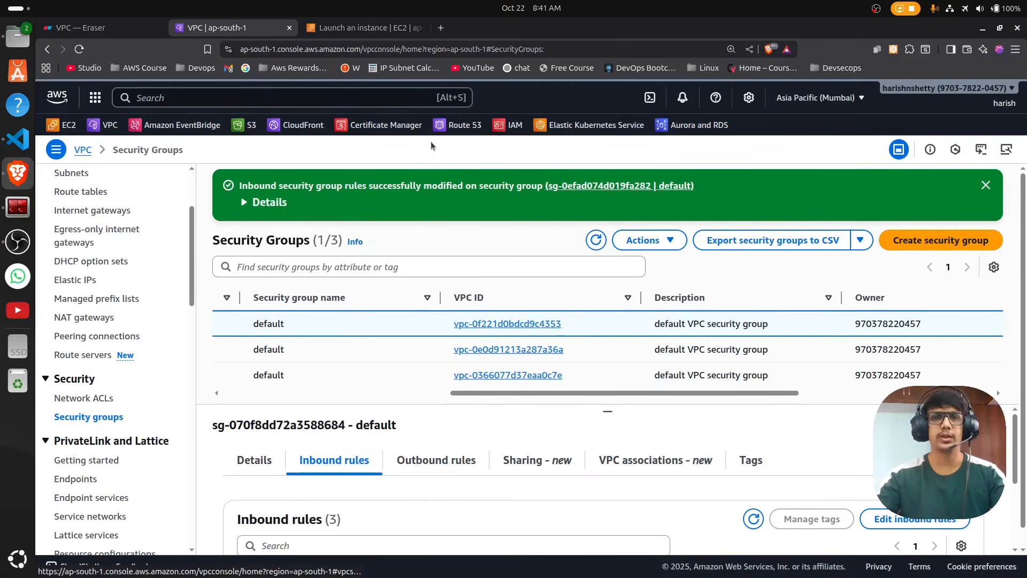
# Return to the instance launch form and assign the default security group sg-070f8dd72a3588684.
pyautogui.click(339, 27)
pyautogui.click(135, 395)
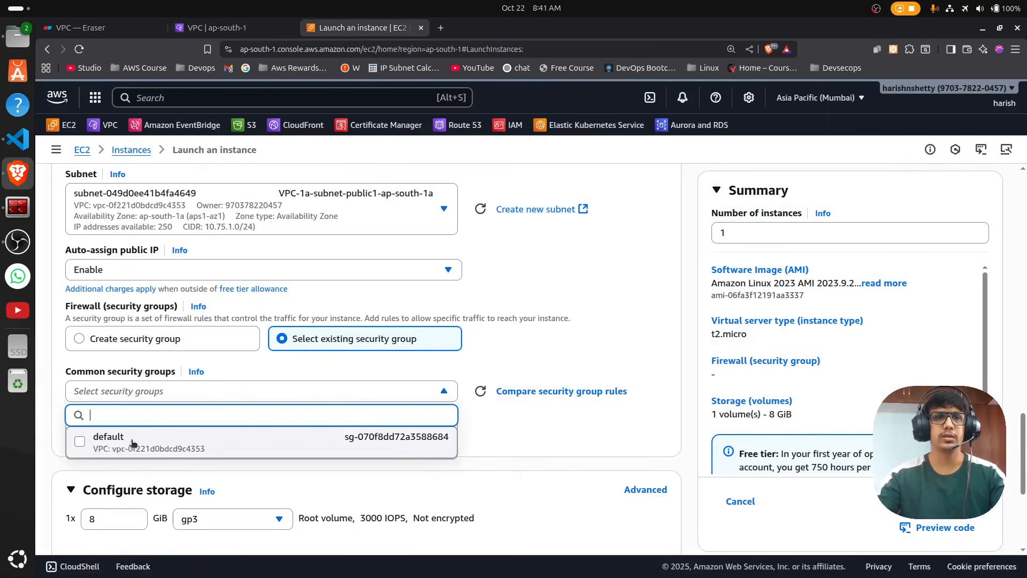
pyautogui.click(276, 448)
# Review the network and storage settings, then launch the jump-server-1a instance.
pyautogui.scroll(-3, 205, 341)
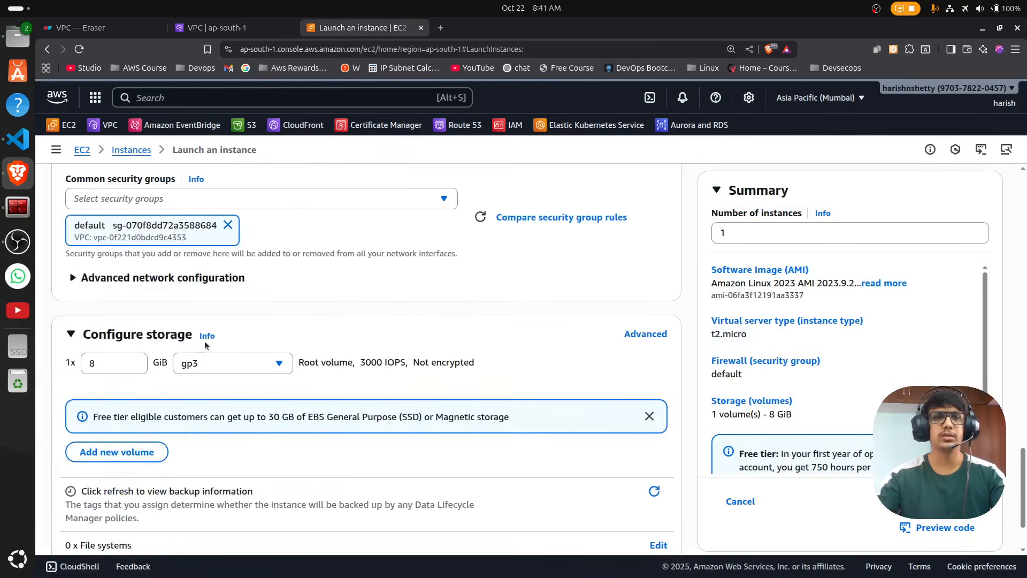
pyautogui.scroll(4, 322, 411)
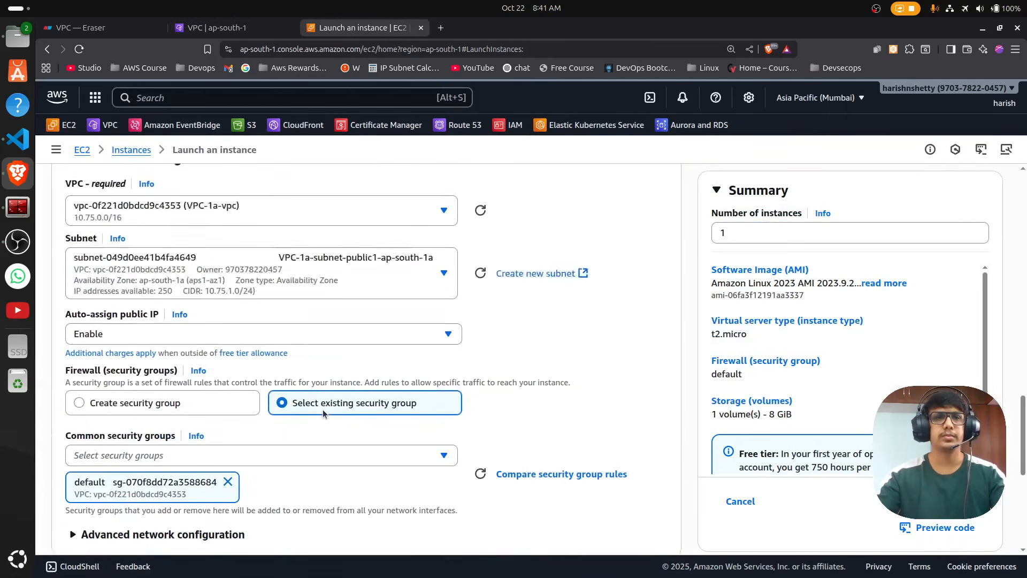
pyautogui.scroll(-3, 323, 411)
pyautogui.scroll(-3, 323, 414)
pyautogui.scroll(1, 322, 413)
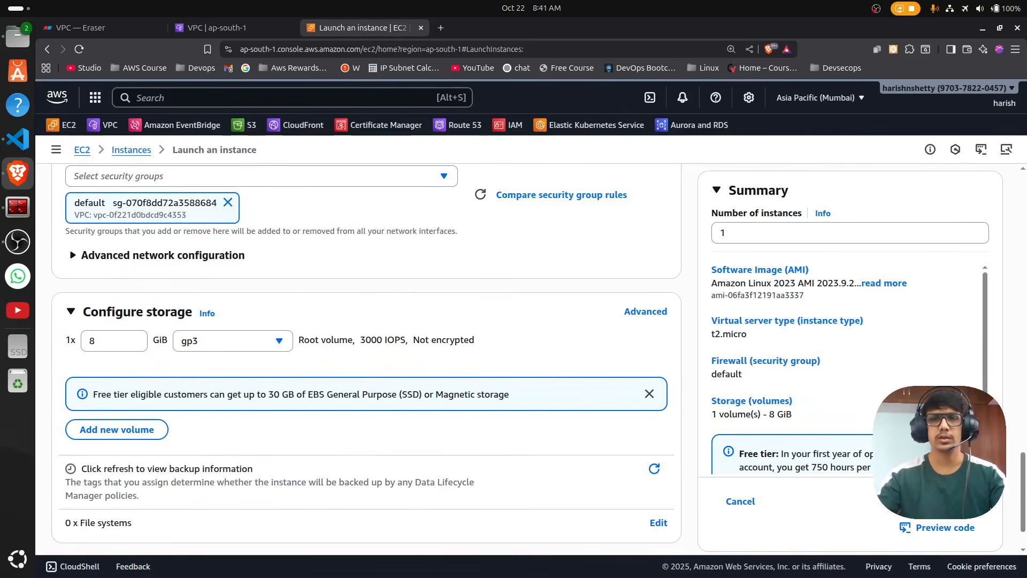
pyautogui.click(942, 501)
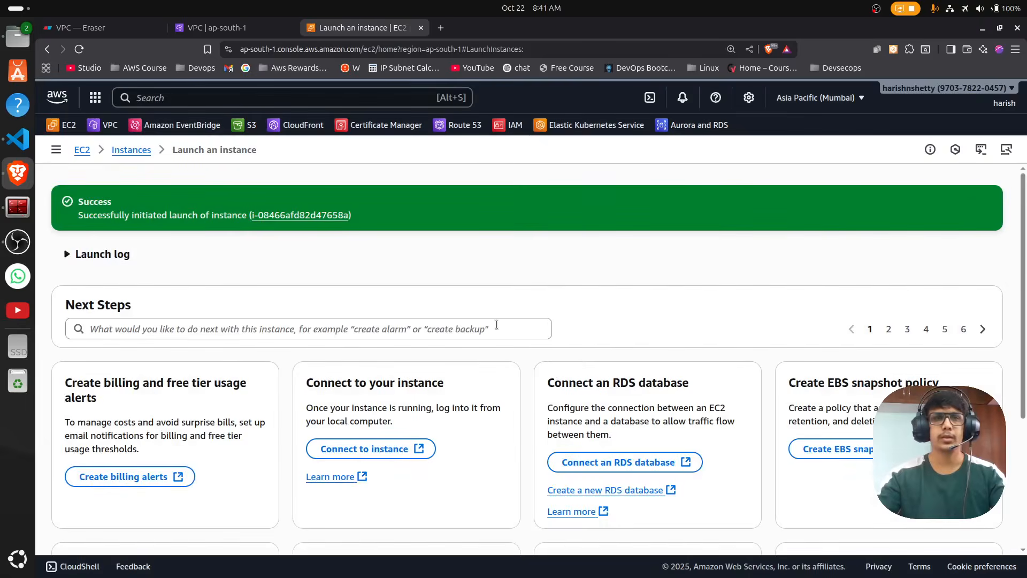
# Return to the EC2 instances list and start a new instance launch named ec2-1a.
pyautogui.click(130, 150)
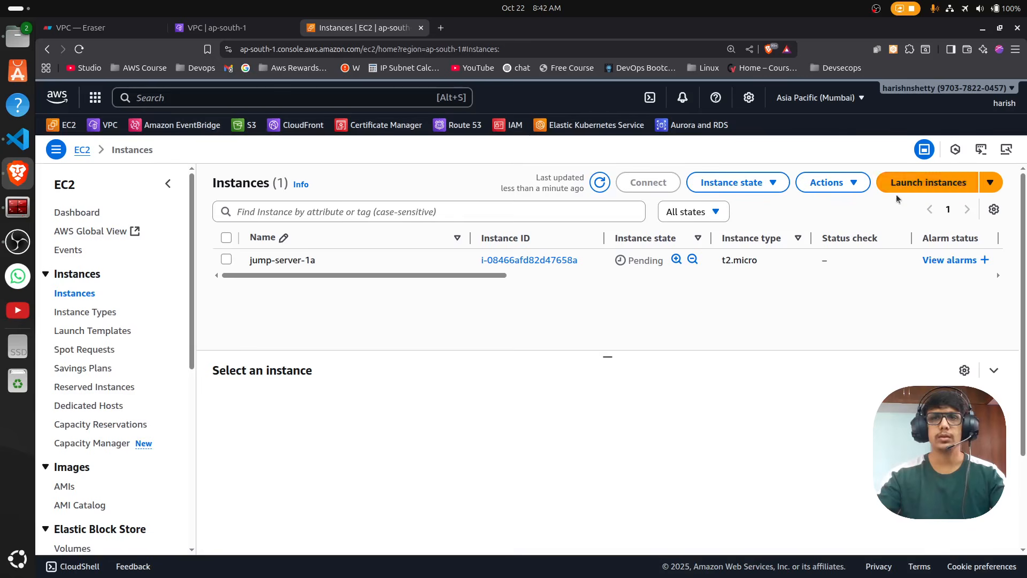
pyautogui.click(912, 187)
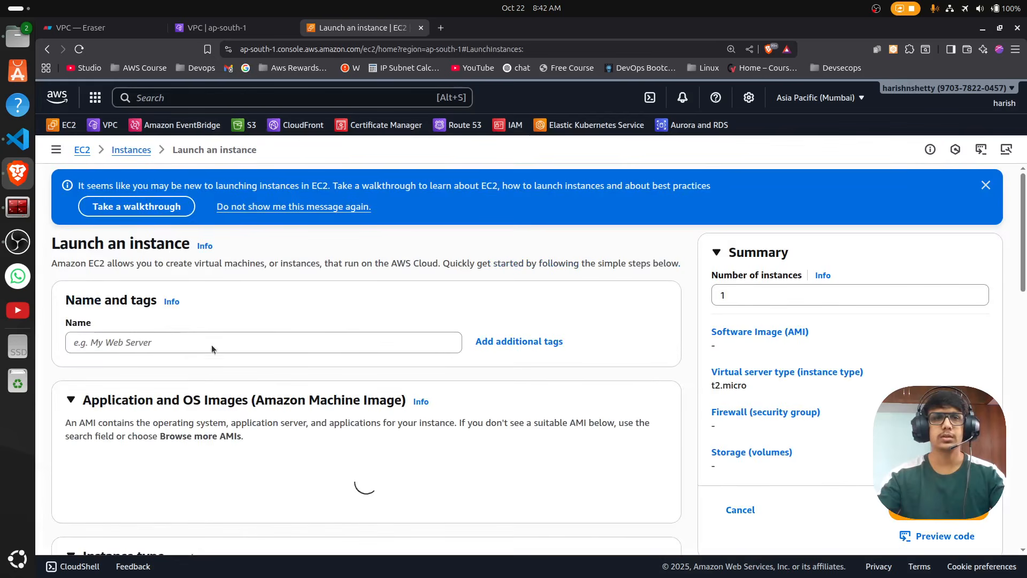
pyautogui.click(188, 340)
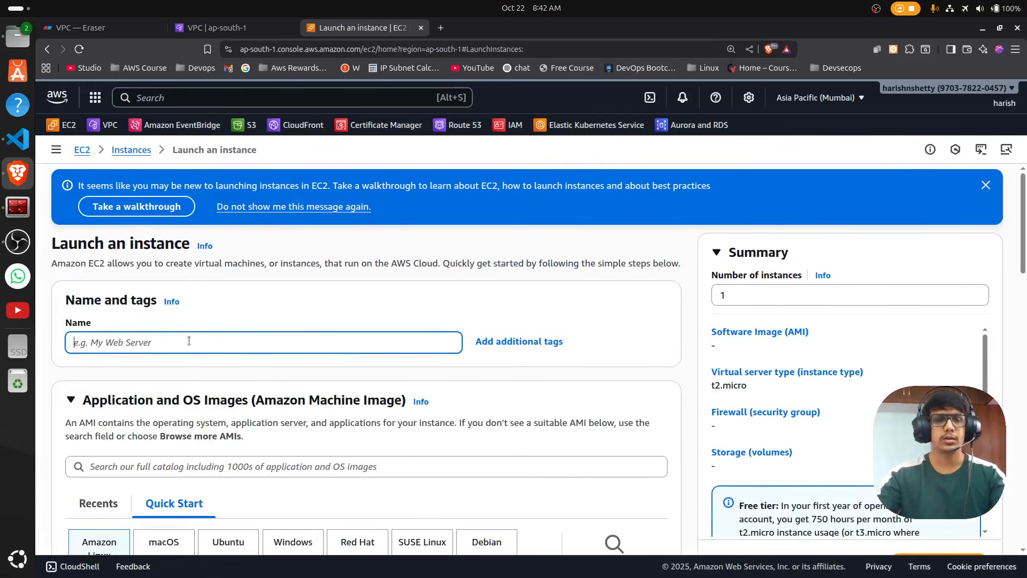
pyautogui.write('ec2-1a')
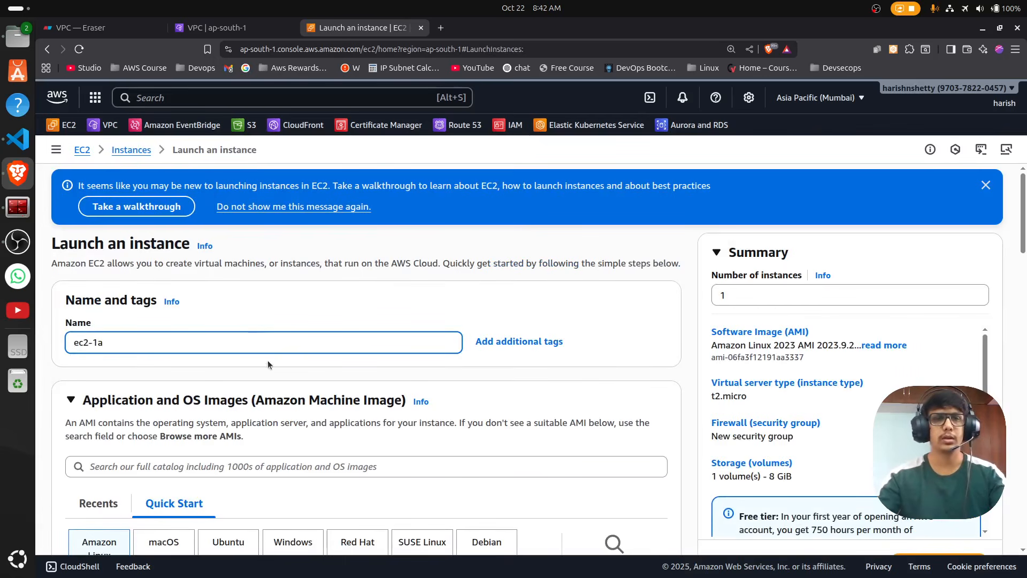
# Assign the existing key pair new-keypair to the ec2-1a instance.
pyautogui.scroll(-3, 279, 356)
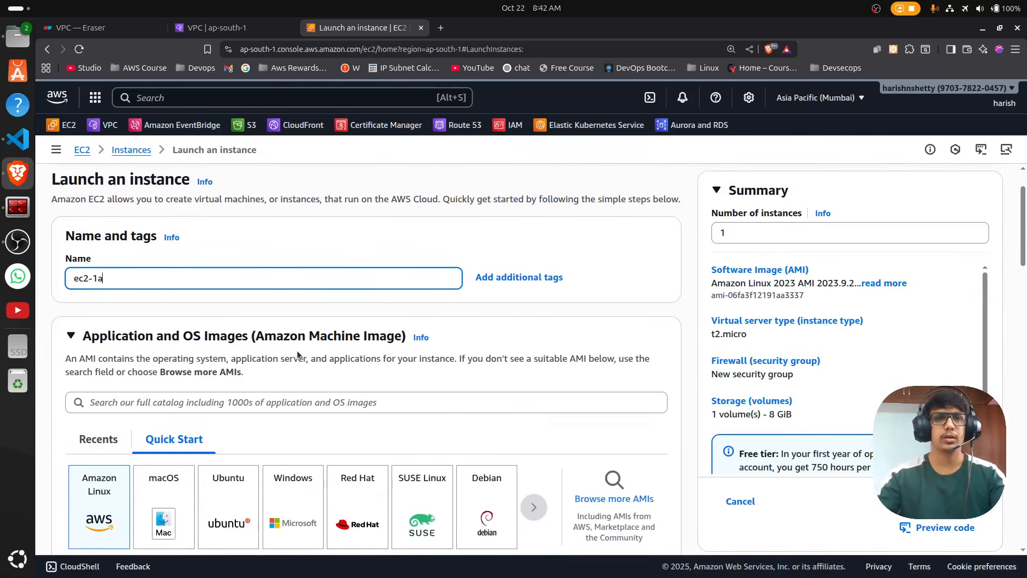
pyautogui.scroll(-8, 310, 427)
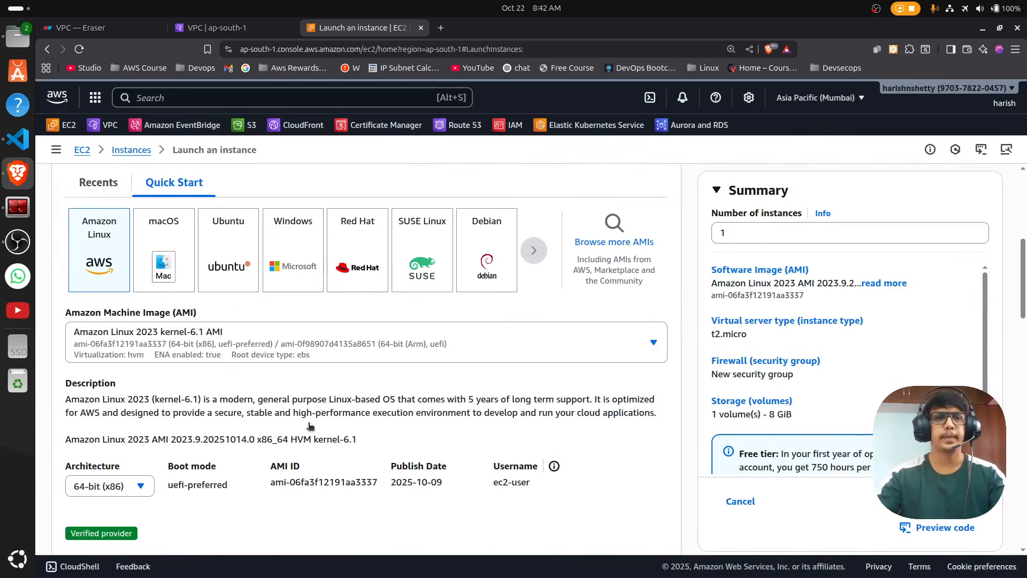
pyautogui.scroll(-8, 309, 426)
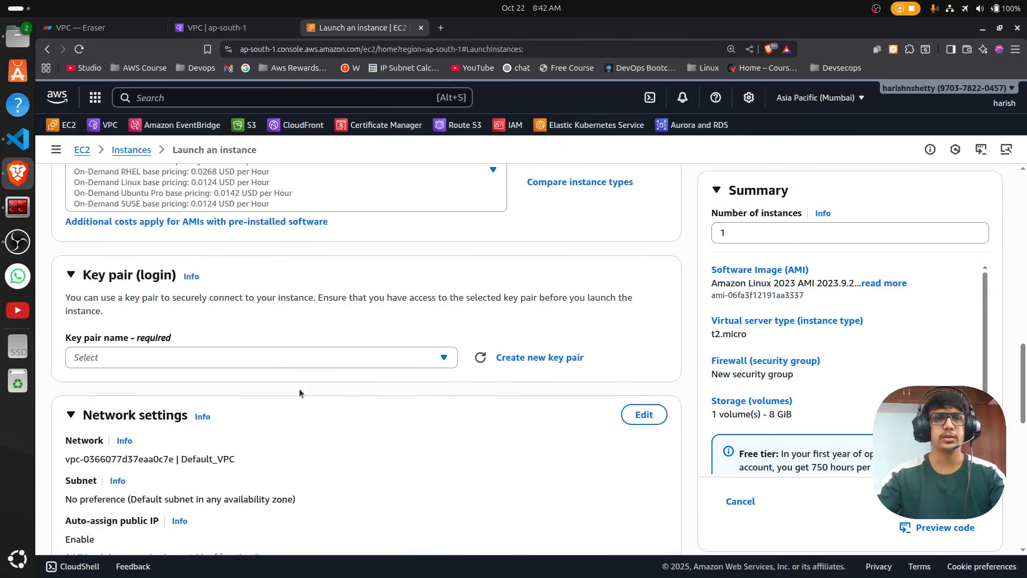
pyautogui.click(177, 358)
pyautogui.click(236, 428)
# Edit the network settings to use VPC-1a-vpc and the subnet VPC-1a-subnet-private1-ap-south-1a.
pyautogui.scroll(-3, 387, 432)
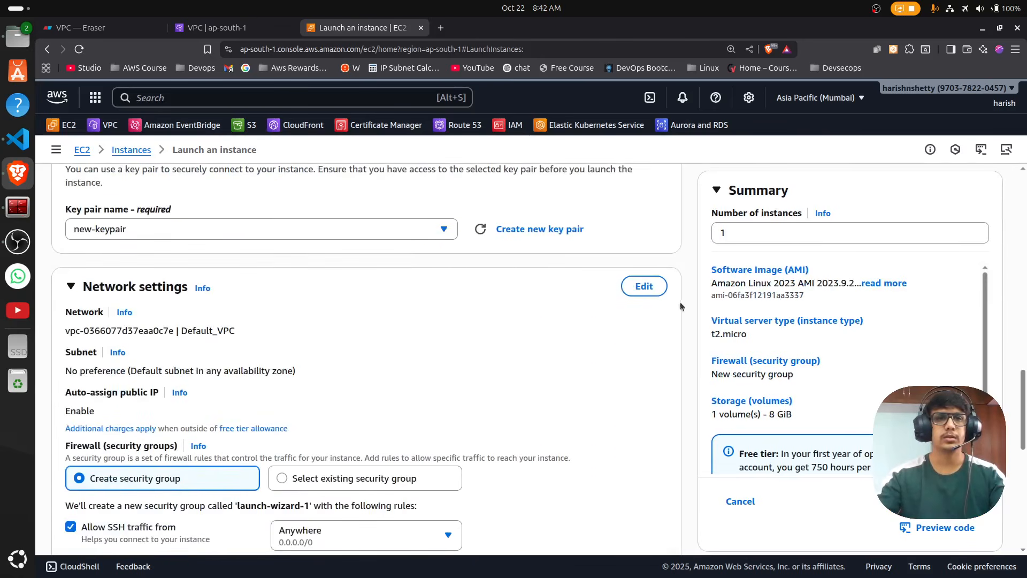
pyautogui.click(645, 287)
pyautogui.click(249, 272)
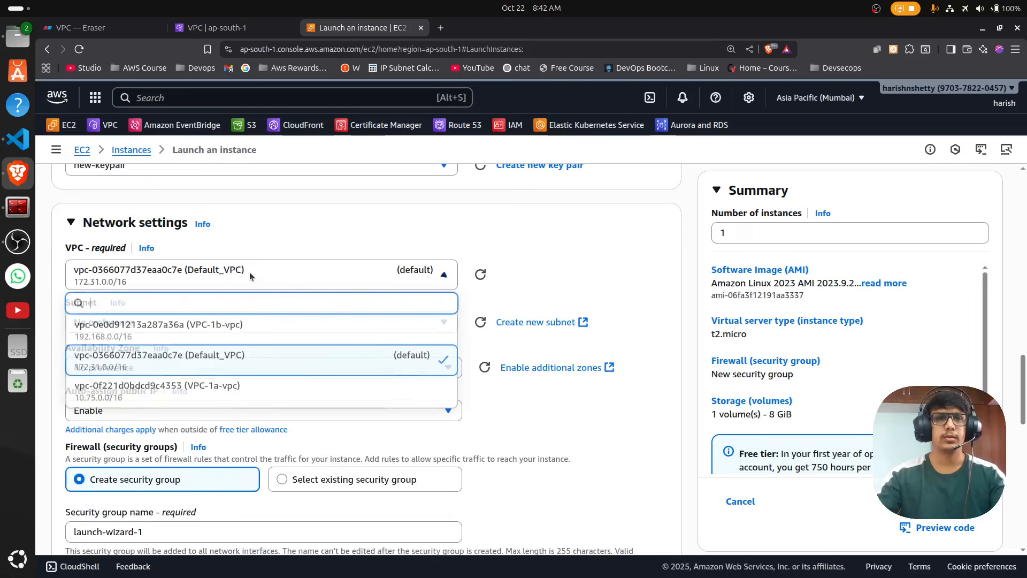
pyautogui.click(230, 394)
pyautogui.click(209, 339)
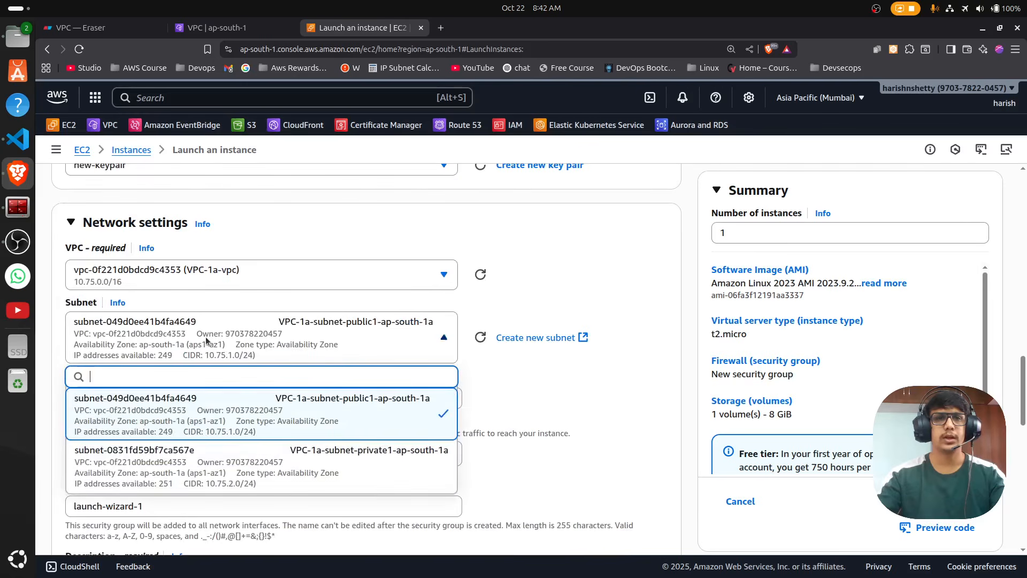
pyautogui.click(389, 468)
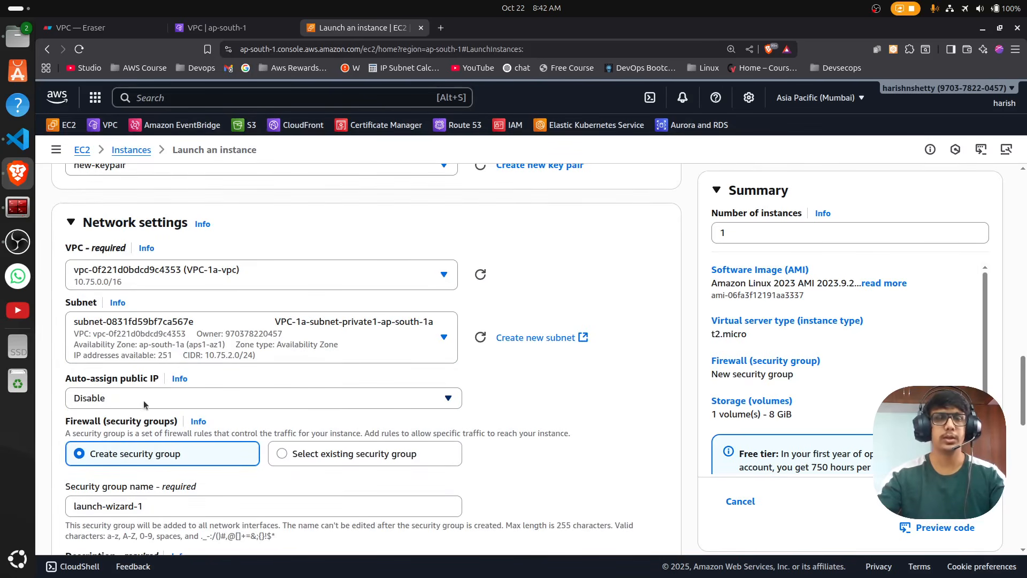
# Set the firewall to use an existing security group and assign the default group sg-070f8dd72a3588684.
pyautogui.scroll(-3, 207, 407)
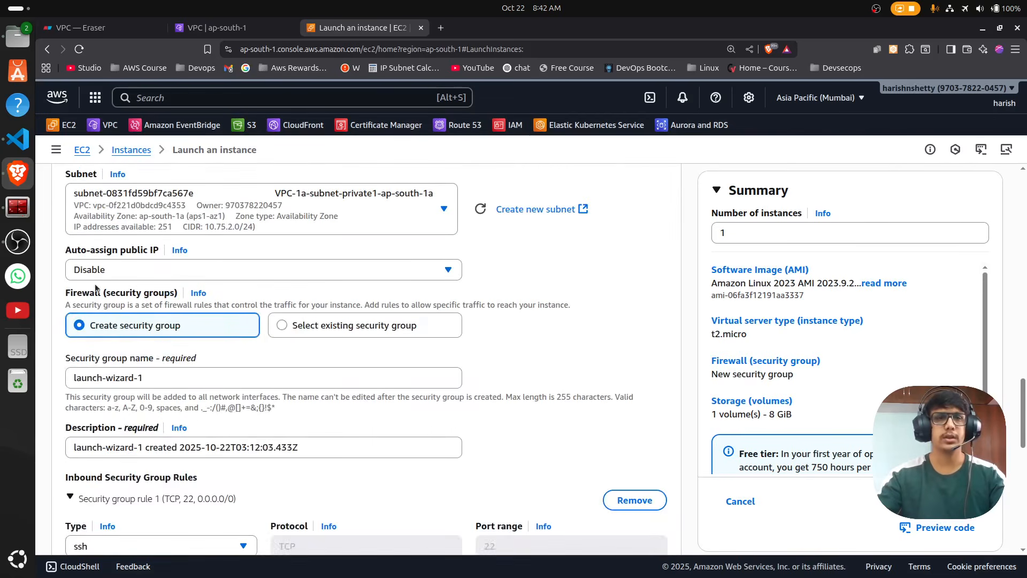
pyautogui.click(348, 331)
pyautogui.click(182, 379)
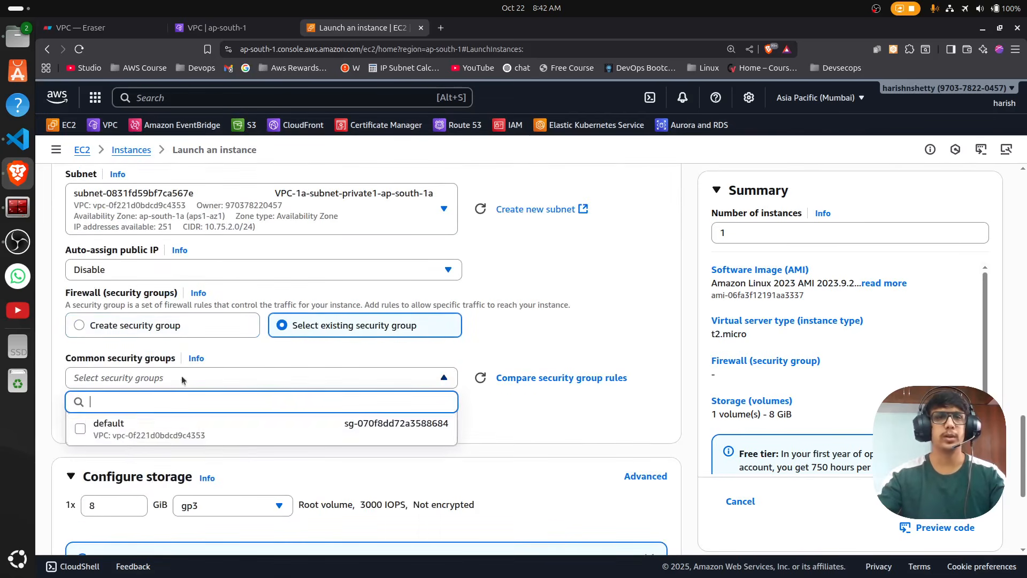
pyautogui.click(111, 439)
# Review the network and storage settings, then launch the ec2-1a instance.
pyautogui.scroll(-2, 197, 428)
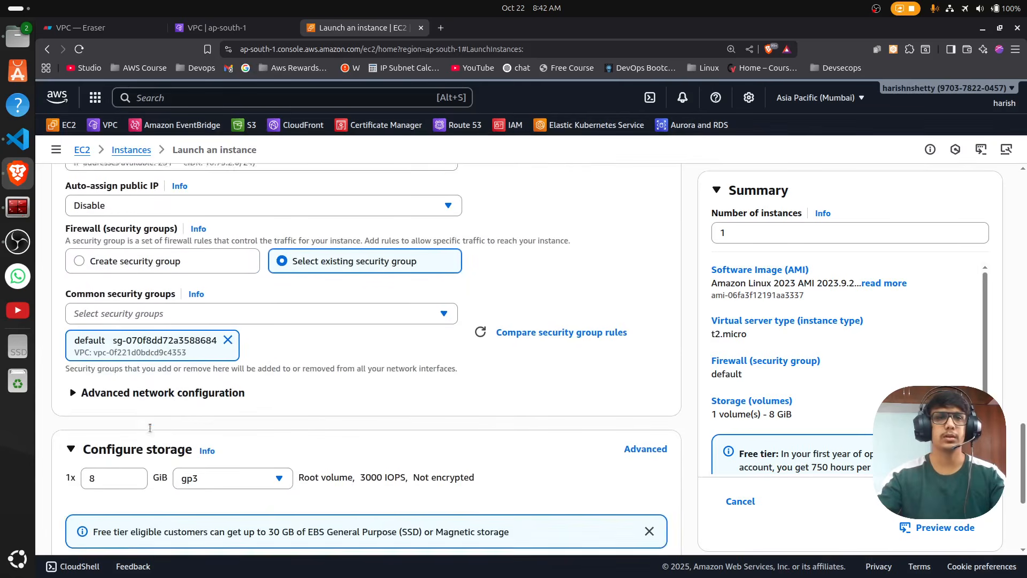
pyautogui.scroll(5, 259, 430)
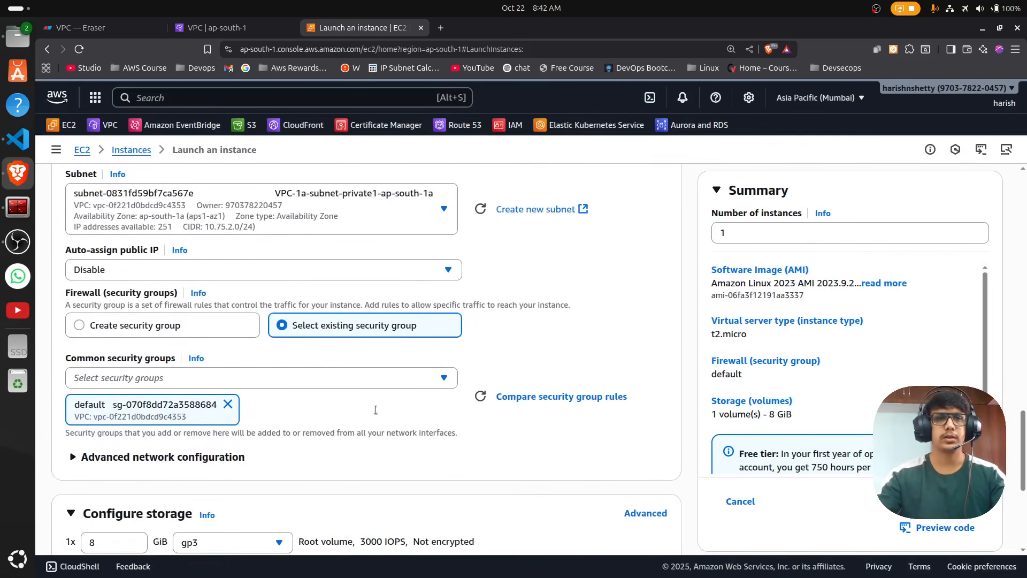
pyautogui.scroll(-7, 585, 437)
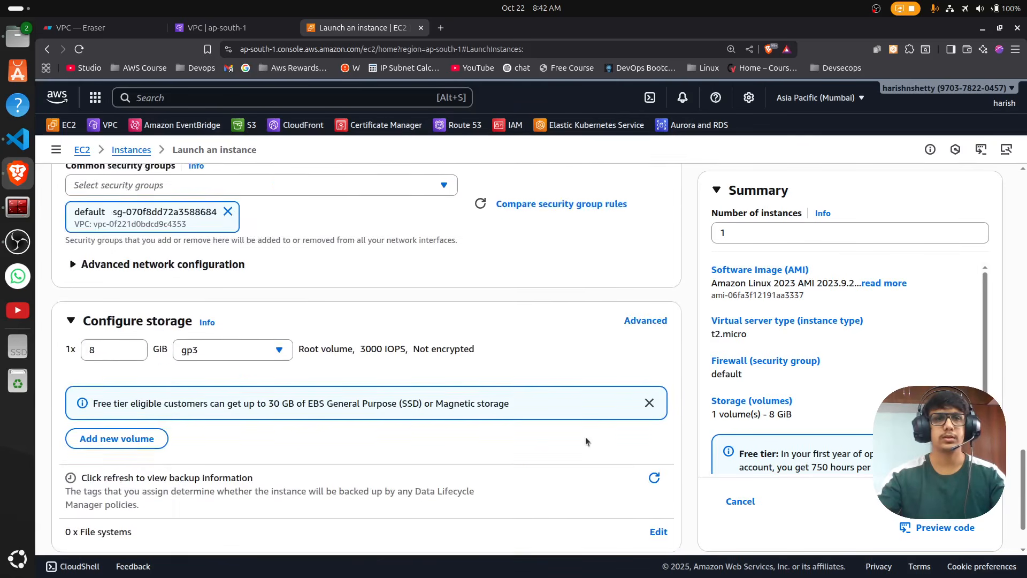
pyautogui.click(949, 478)
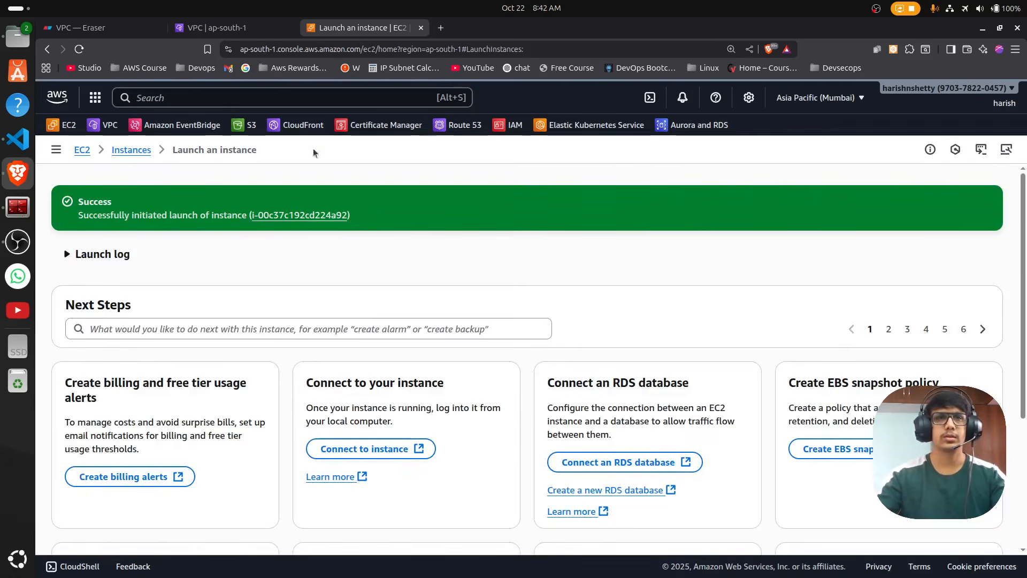
# Review the VPC peering diagram in Eraser, then return to the EC2 instances list and refresh the instance states.
pyautogui.click(238, 28)
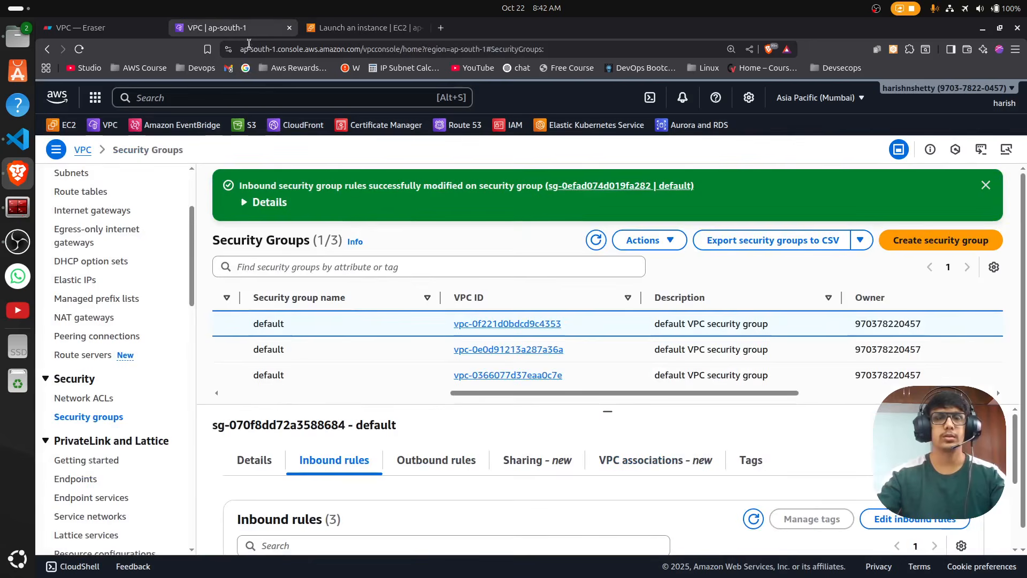
pyautogui.click(107, 32)
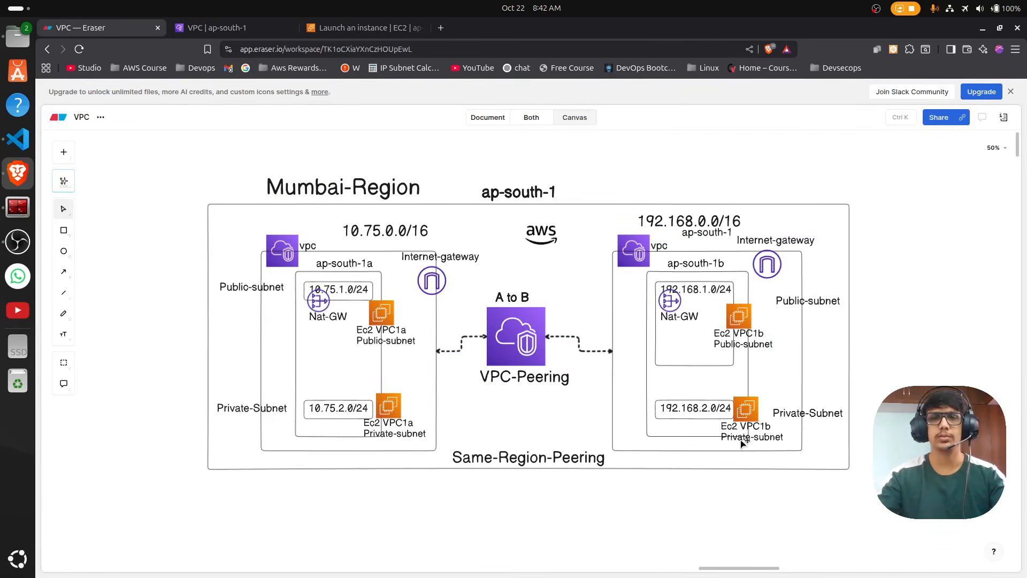
pyautogui.click(364, 28)
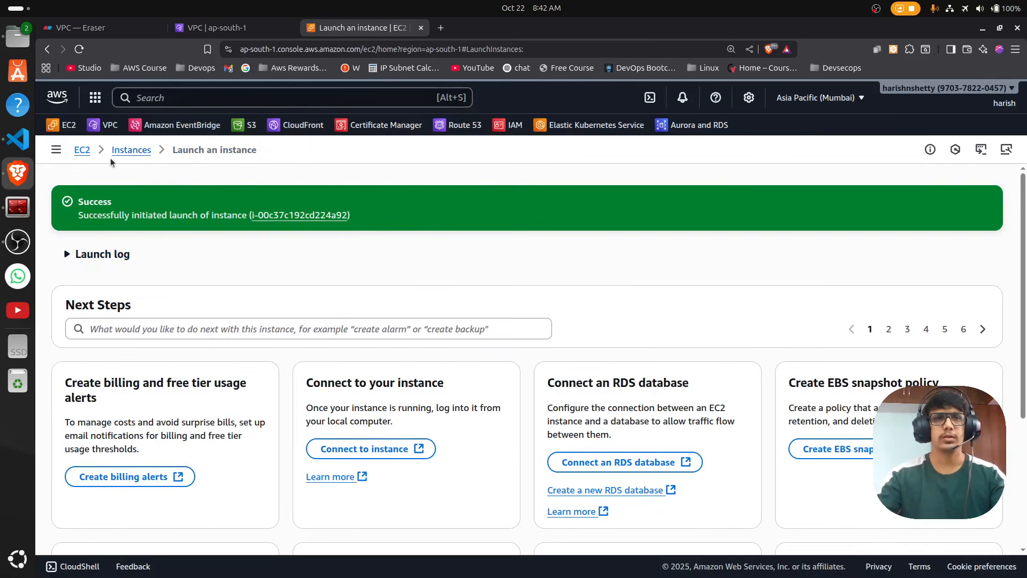
pyautogui.click(132, 150)
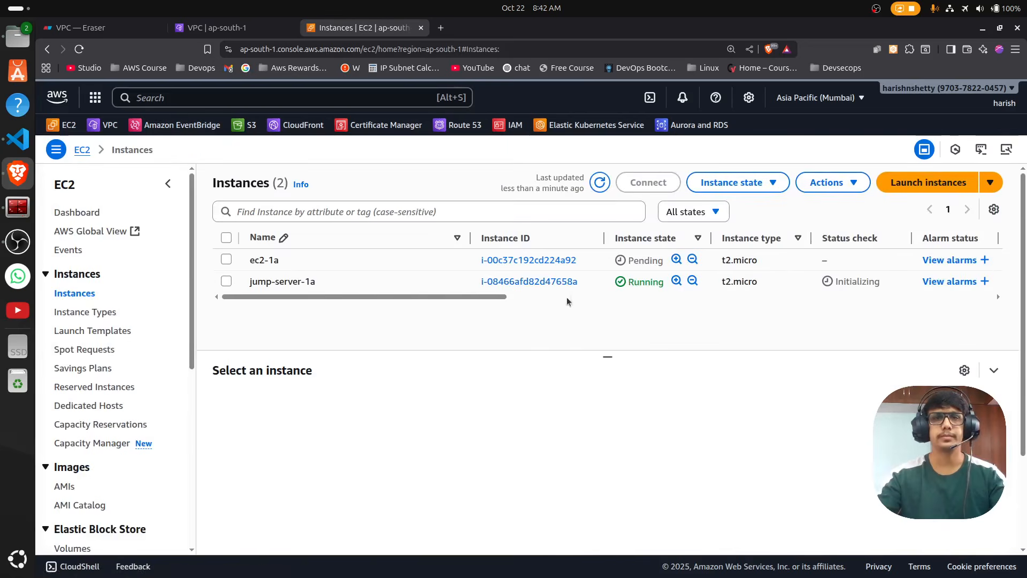
pyautogui.click(600, 183)
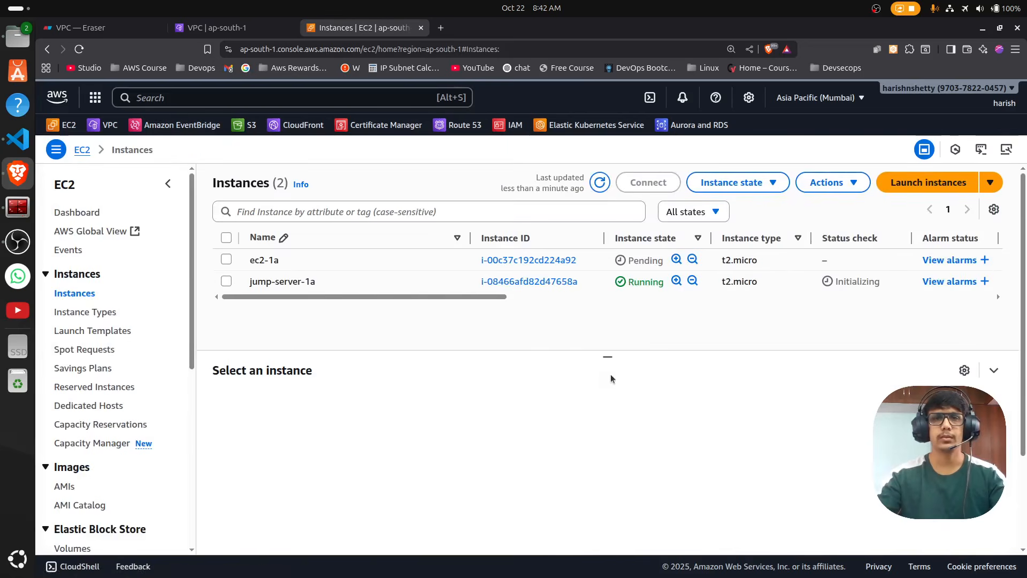
pyautogui.moveTo(607, 356); pyautogui.dragTo(608, 344)
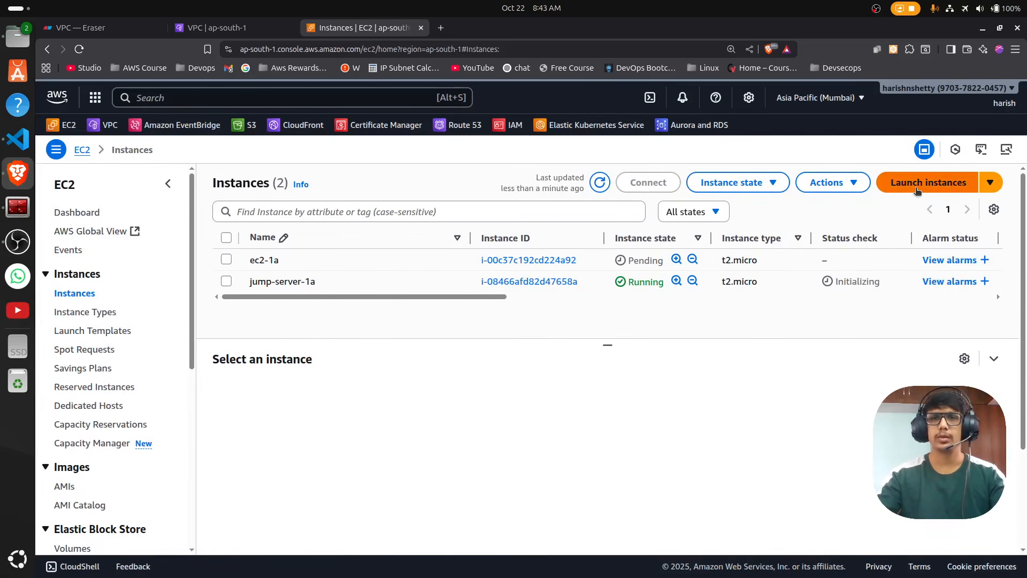
# Start another instance launch and name it ec2-1b.
pyautogui.click(916, 188)
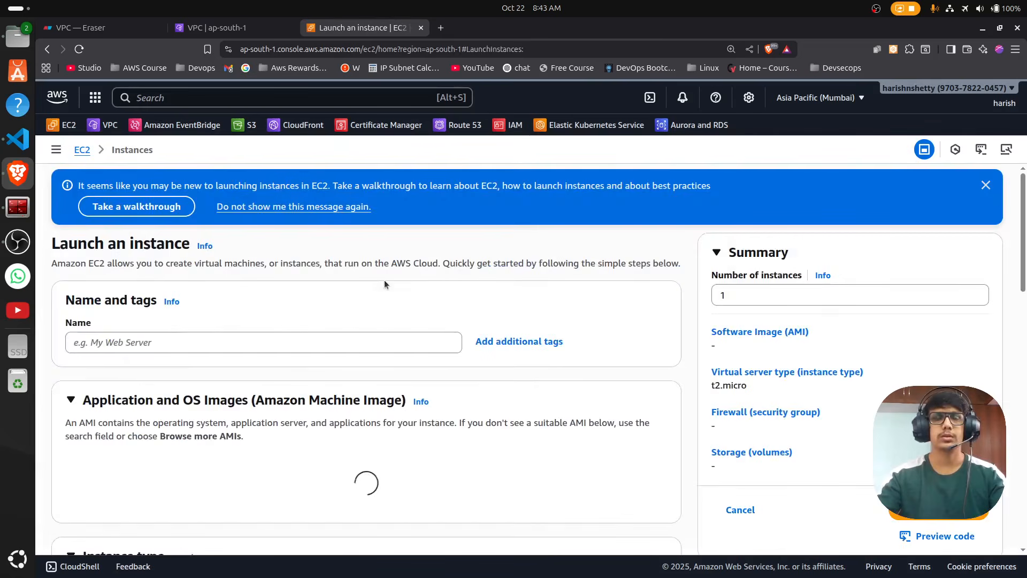
pyautogui.click(142, 344)
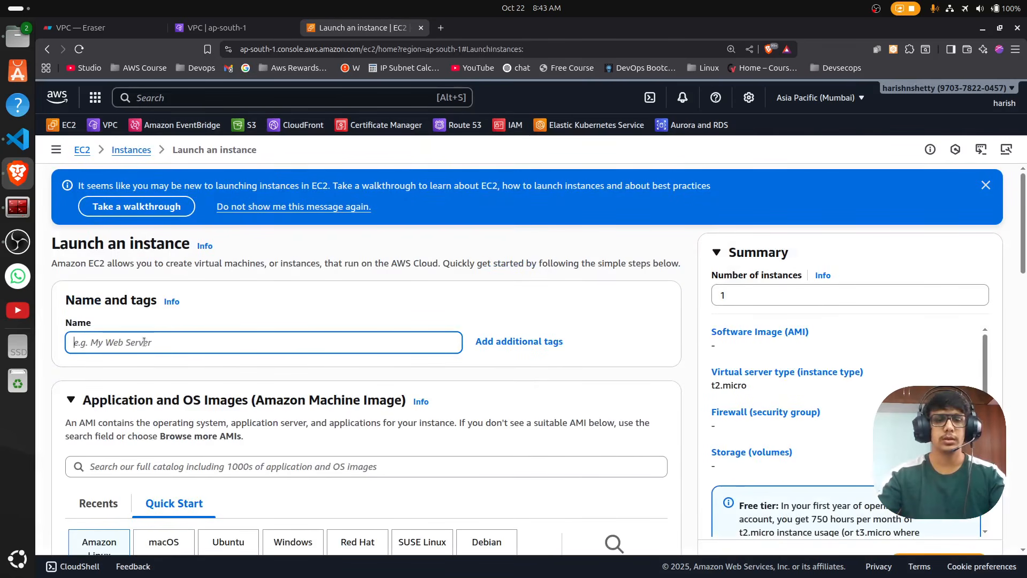
pyautogui.write('ec2-1b')
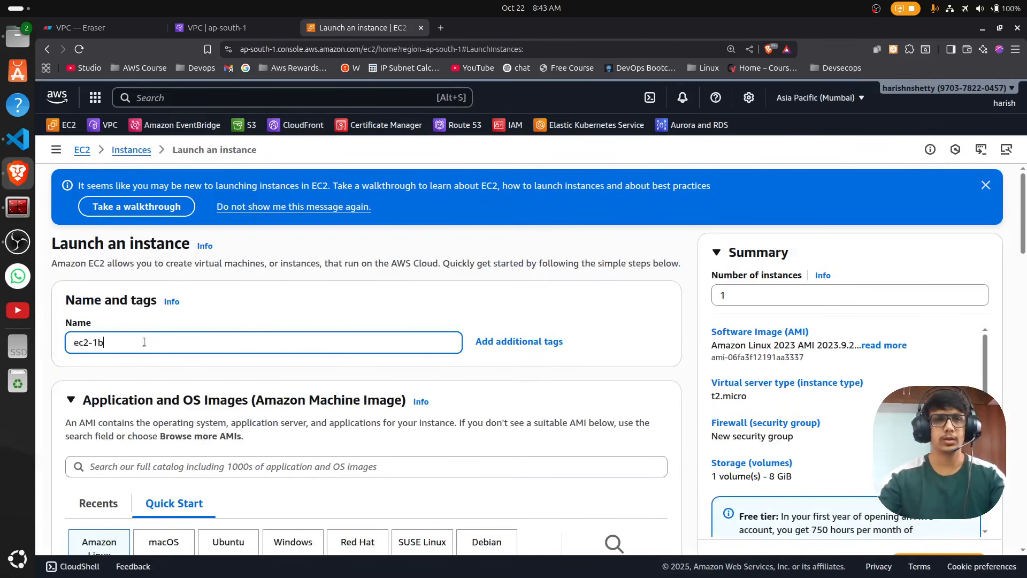
# Assign the existing key pair new-keypair to the ec2-1b instance.
pyautogui.scroll(-2, 278, 388)
pyautogui.scroll(-6, 279, 391)
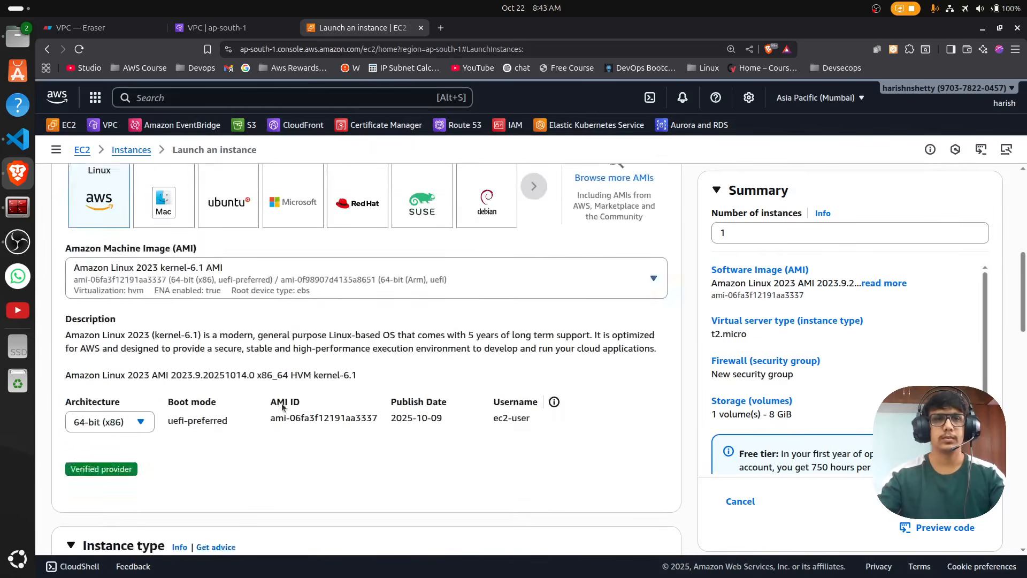
pyautogui.scroll(-4, 281, 402)
pyautogui.click(200, 422)
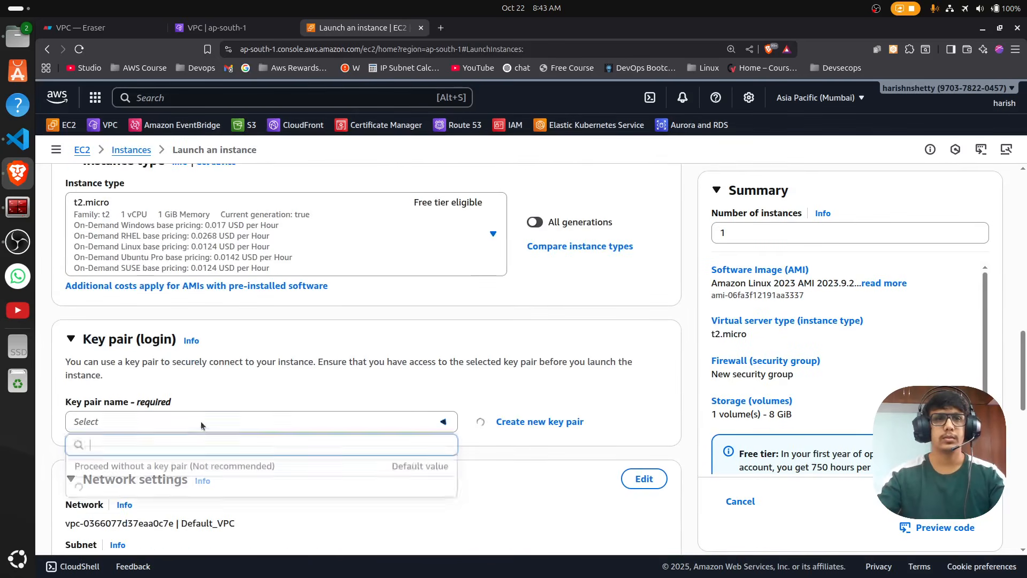
pyautogui.click(107, 492)
# Edit the network settings to use VPC-1b-vpc and the subnet VPC-1b-subnet-private1-ap-south-1b.
pyautogui.scroll(-4, 421, 420)
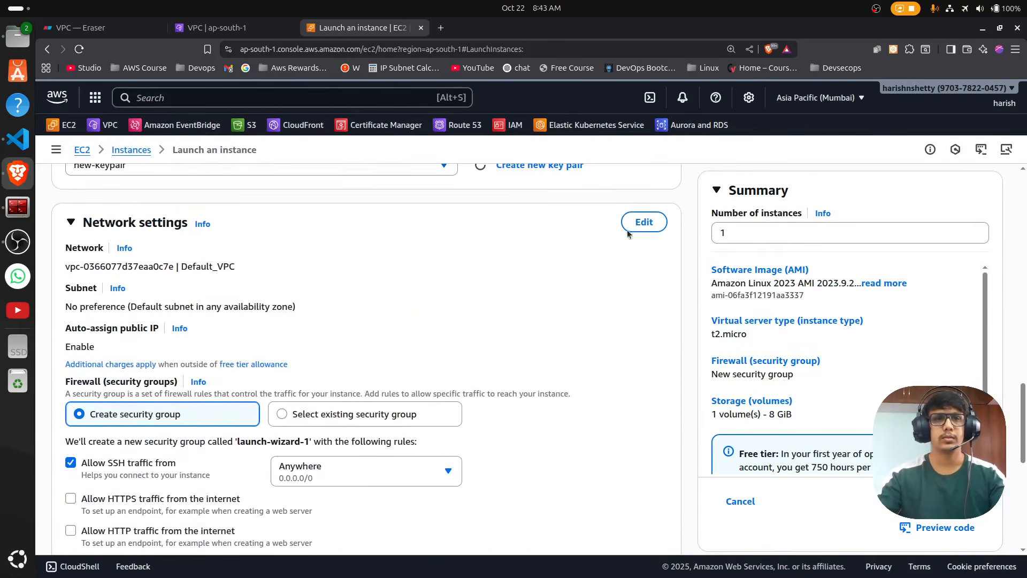
pyautogui.click(639, 224)
pyautogui.click(161, 272)
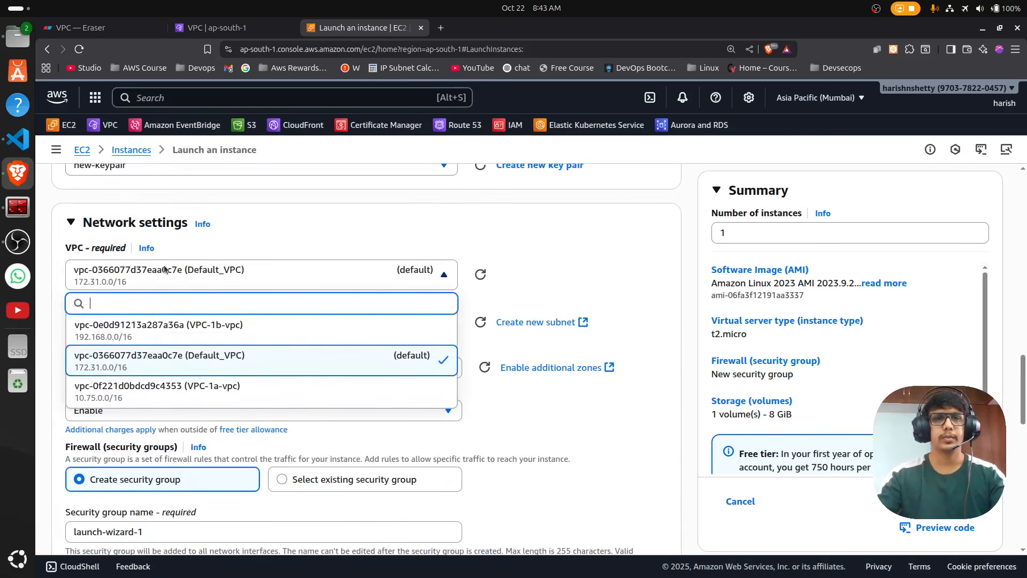
pyautogui.click(234, 337)
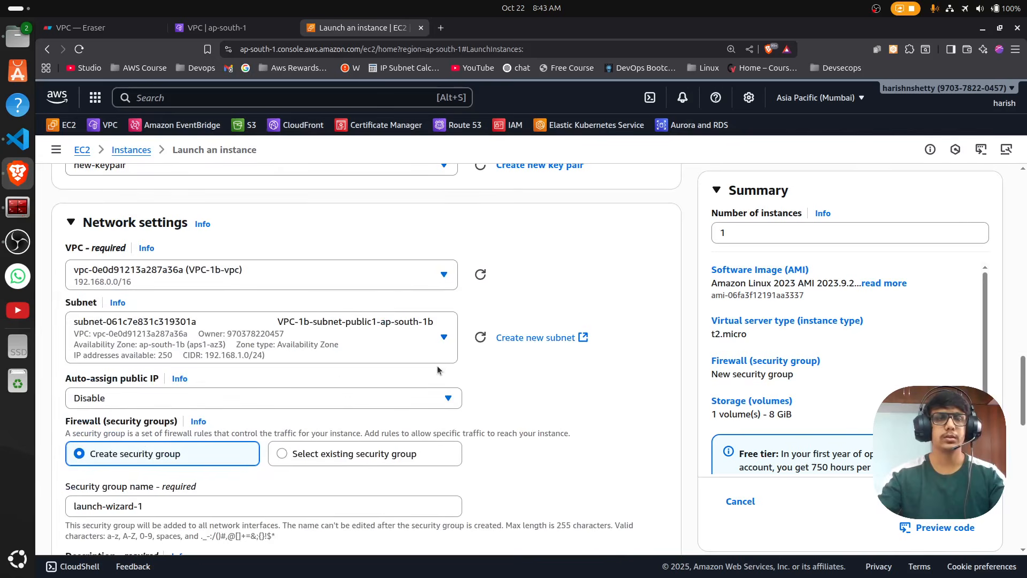
pyautogui.scroll(-2, 226, 386)
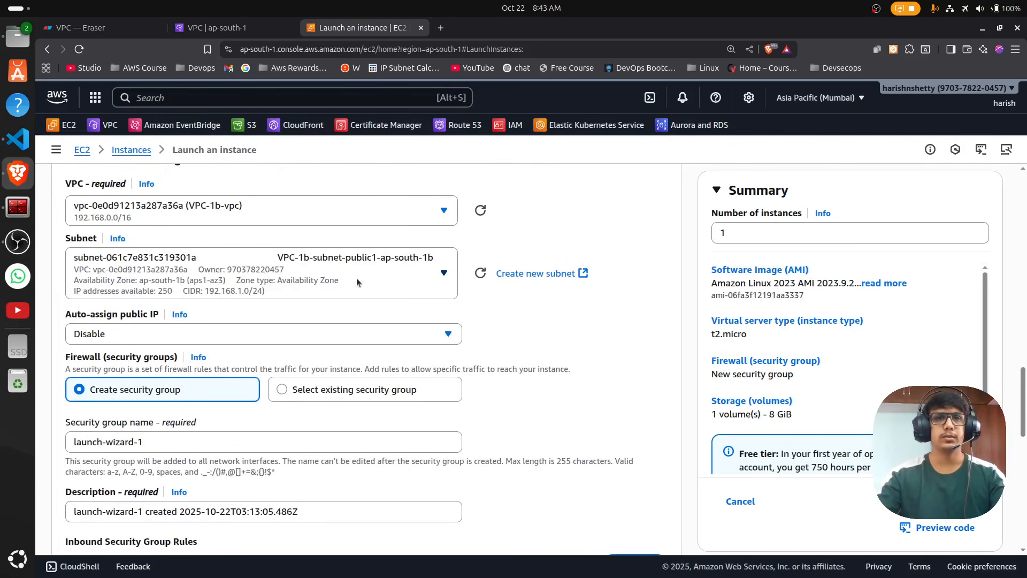
pyautogui.click(265, 279)
pyautogui.click(264, 277)
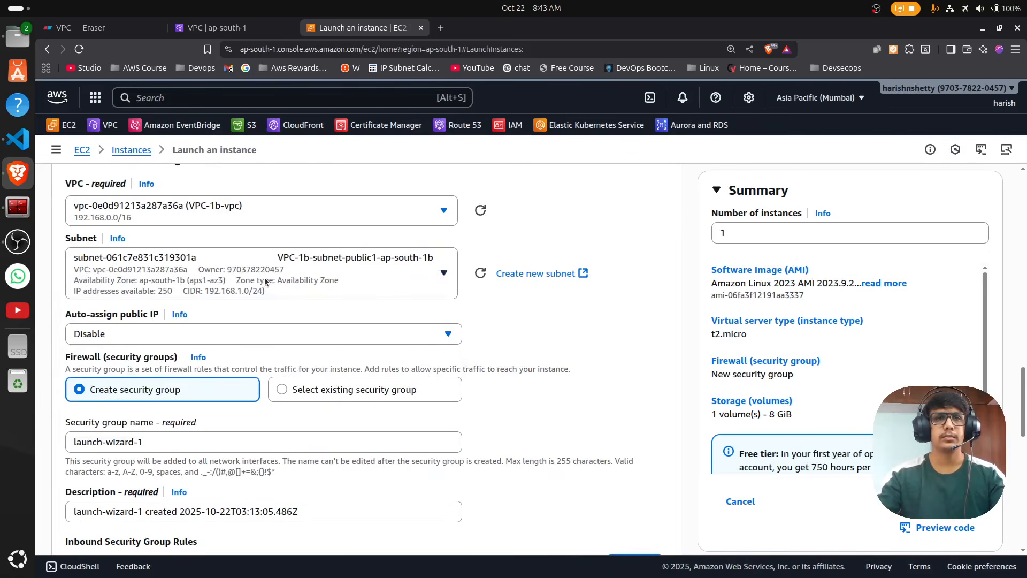
pyautogui.click(329, 268)
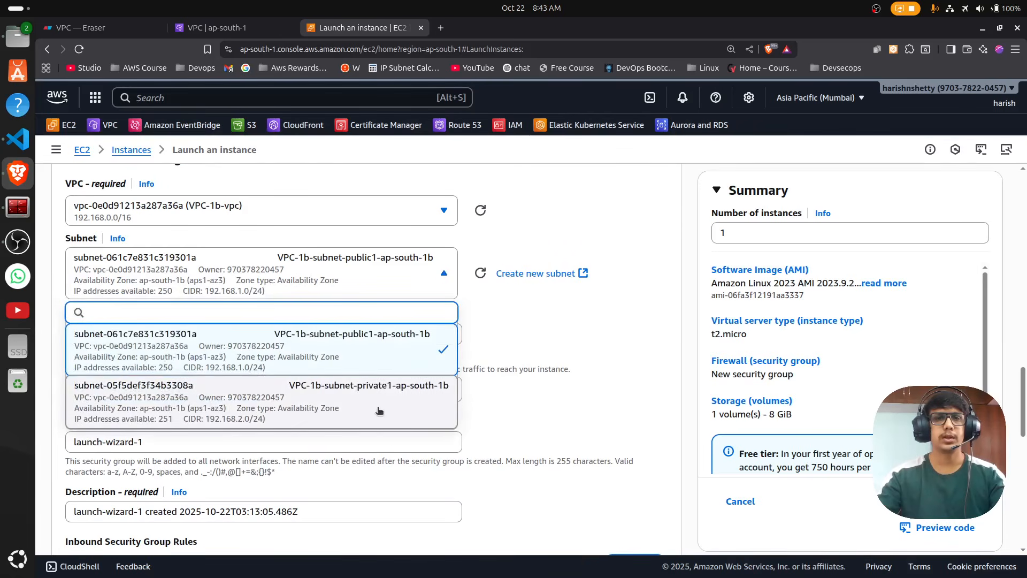
pyautogui.click(420, 396)
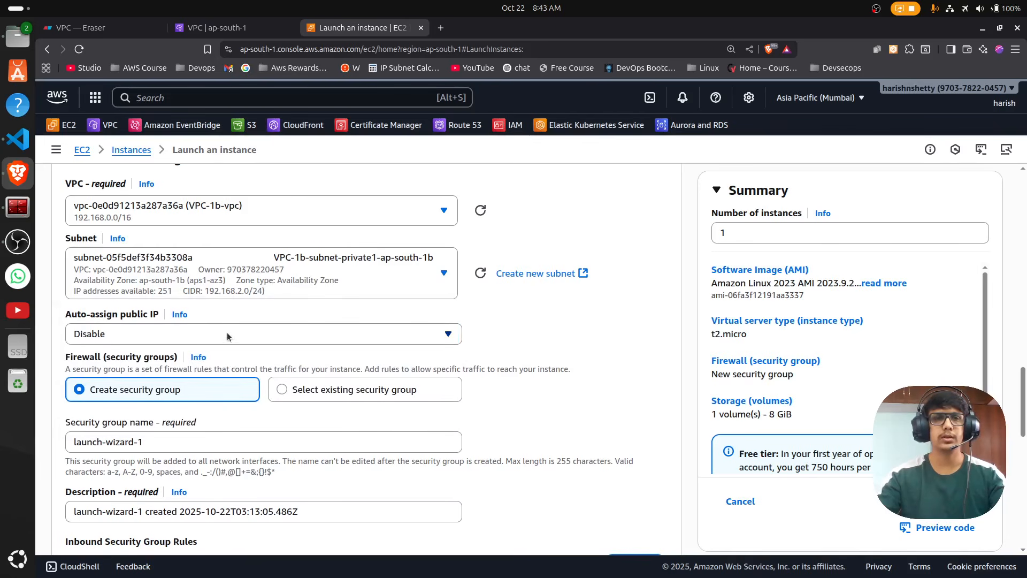
# Assign the existing default security group of VPC-1b-vpc to the ec2-1b instance.
pyautogui.moveTo(61, 320); pyautogui.dragTo(94, 320)
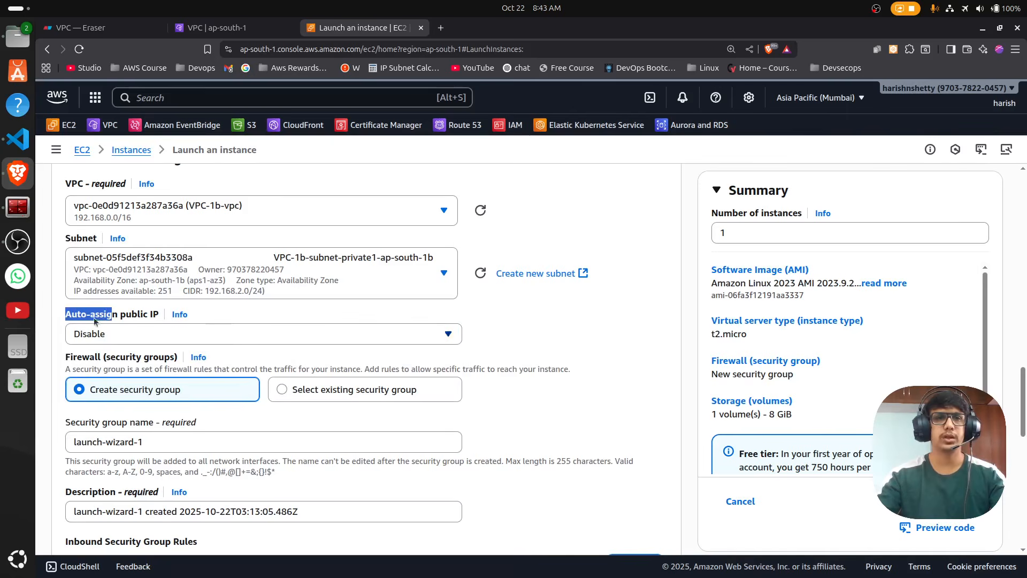
pyautogui.click(341, 392)
pyautogui.scroll(-1, 468, 387)
pyautogui.click(211, 378)
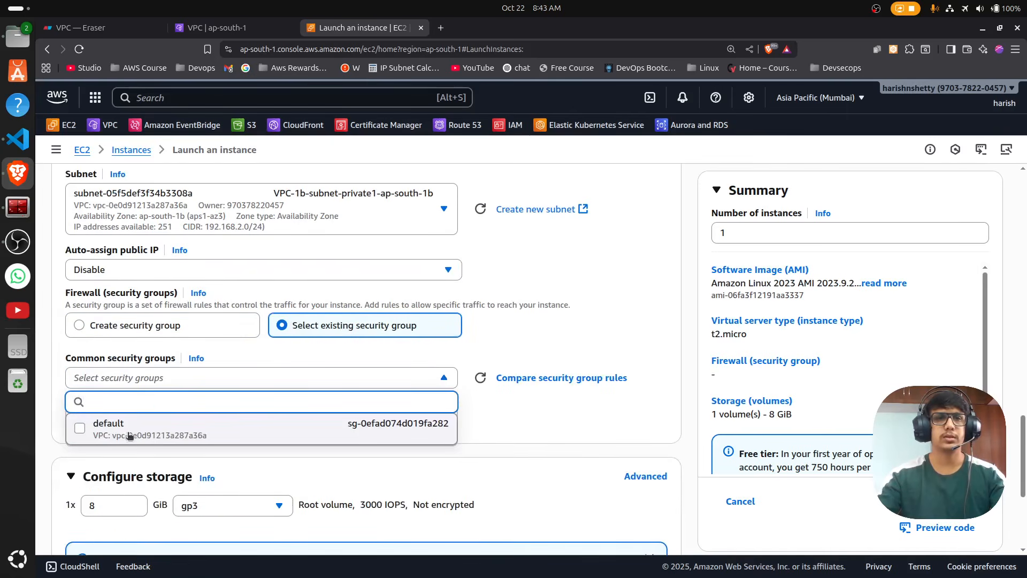
pyautogui.click(128, 435)
# Launch the ec2-1b instance with the default storage settings and return to the instances list.
pyautogui.scroll(-2, 543, 403)
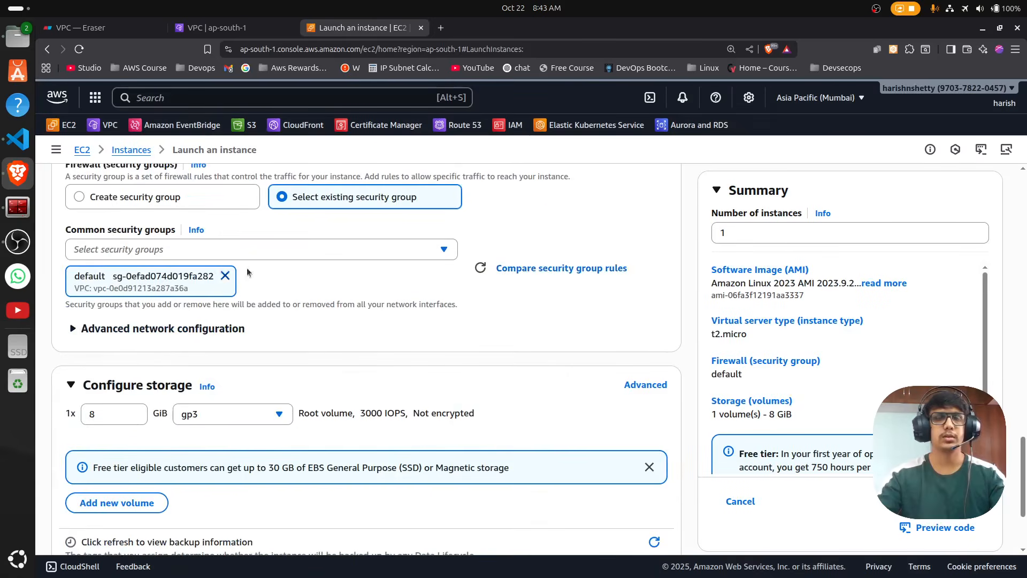
pyautogui.scroll(-2, 244, 406)
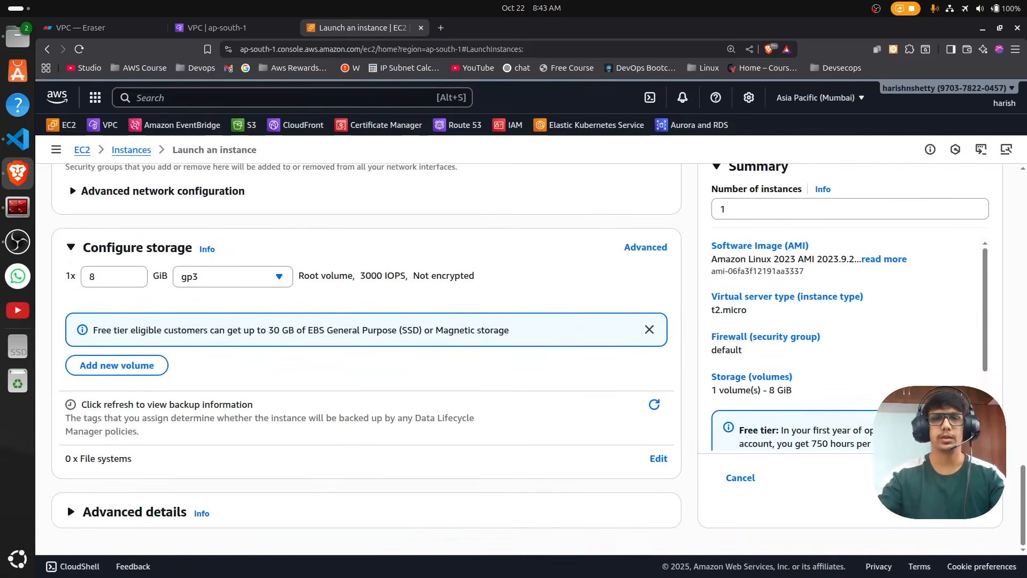
pyautogui.scroll(1, 243, 432)
pyautogui.click(942, 501)
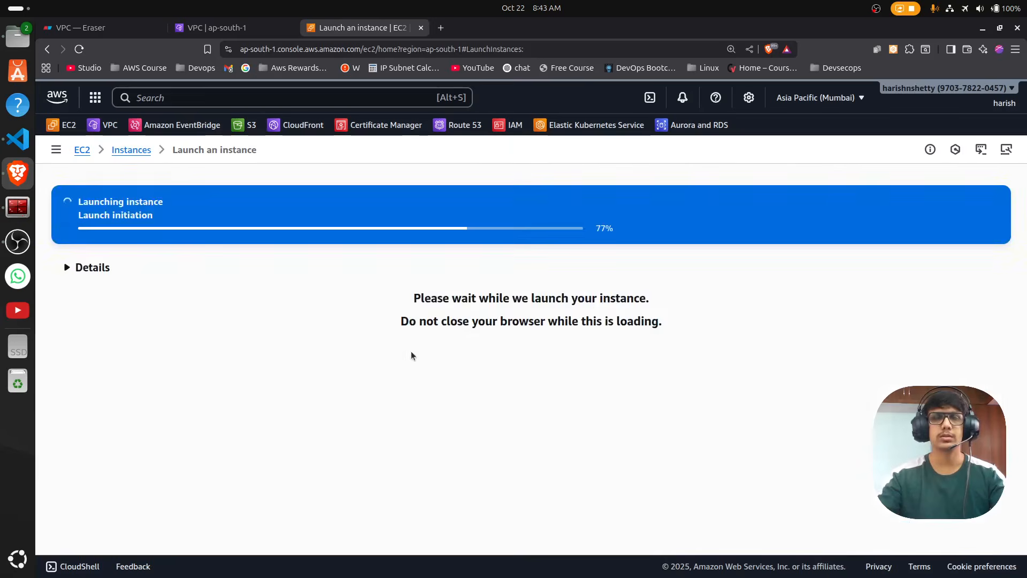
pyautogui.click(142, 153)
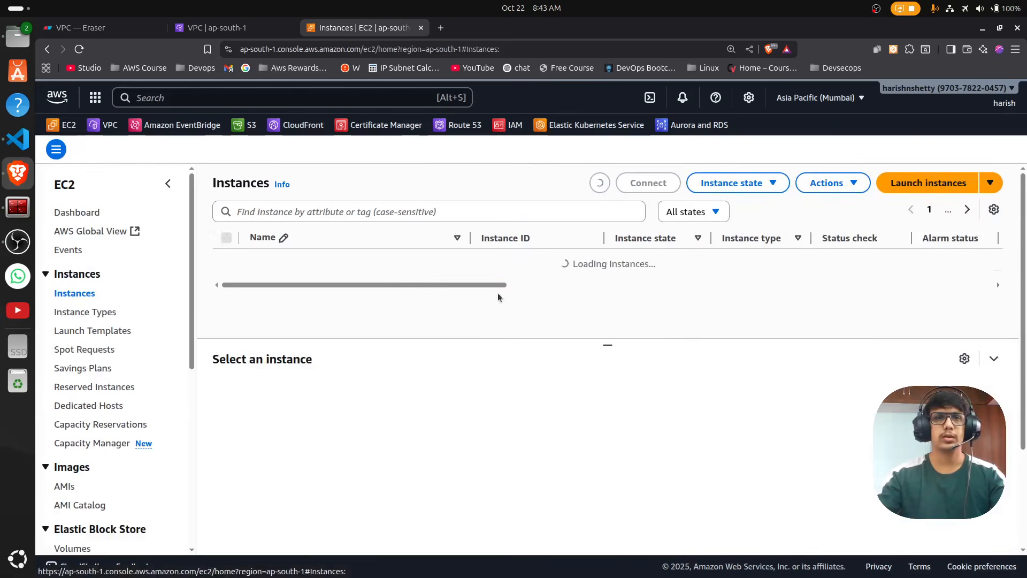
# Open the connection details of jump-server-1a and copy its example SSH command.
pyautogui.click(455, 302)
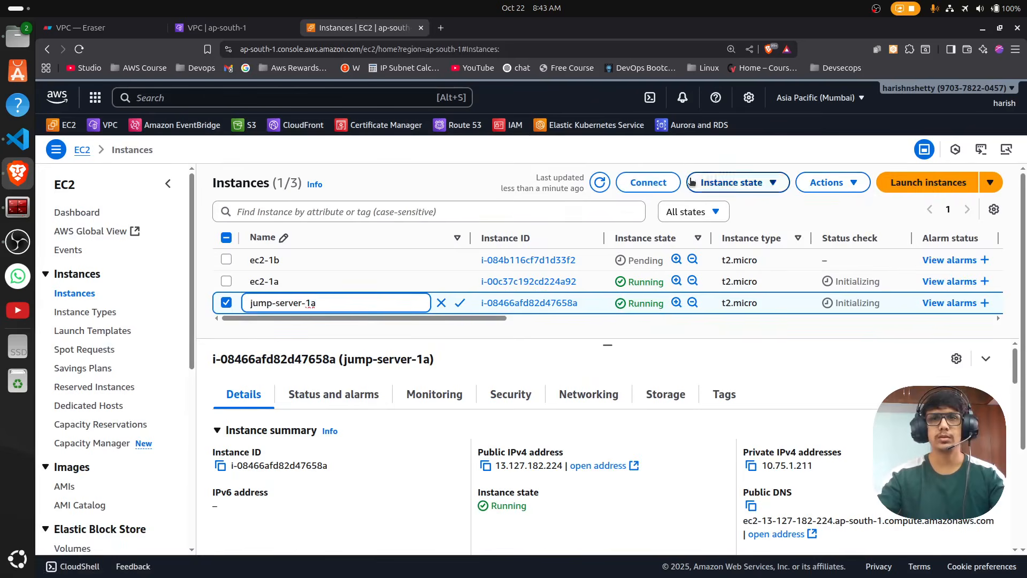
pyautogui.click(662, 185)
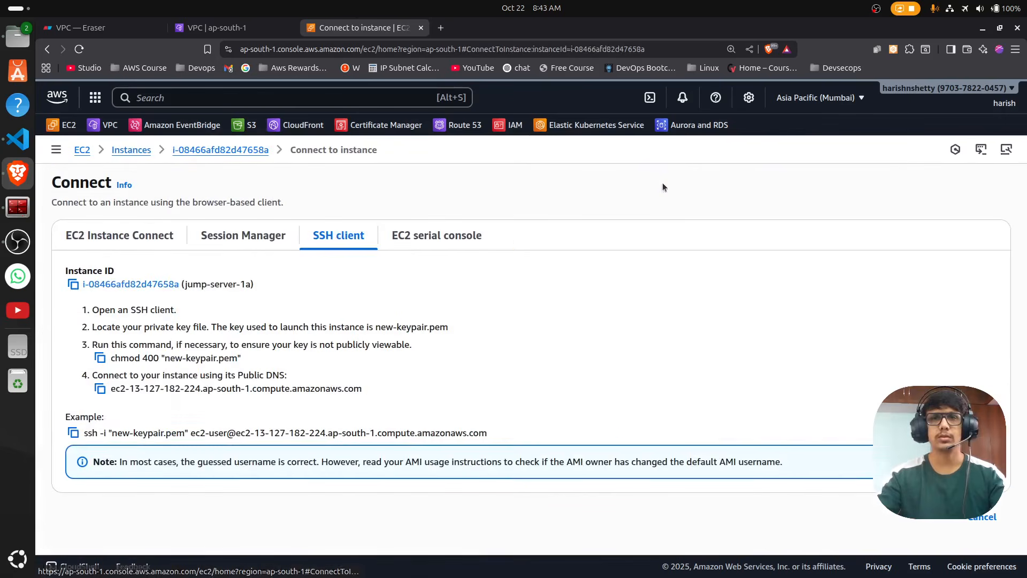
pyautogui.click(65, 434)
# Switch to the terminal and change to the Downloads directory.
pyautogui.click(18, 207)
pyautogui.write('cd ')
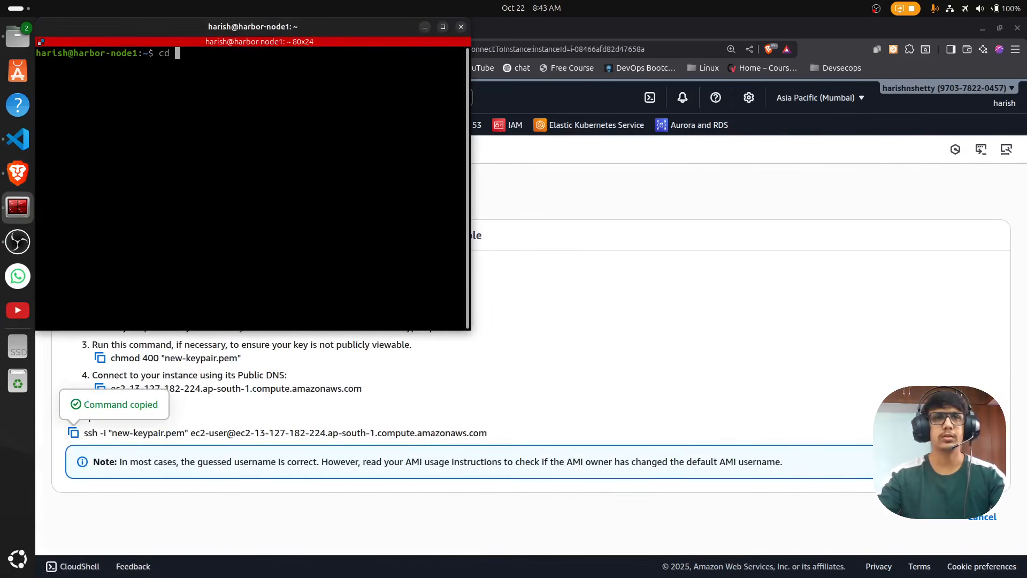
pyautogui.write('Dow')
pyautogui.press('Tab')
pyautogui.press('Return')
# Try to connect to jump-server-1a with the copied SSH command, and widen the terminal window.
pyautogui.hotkey('ctrl', 'shift', 'v')
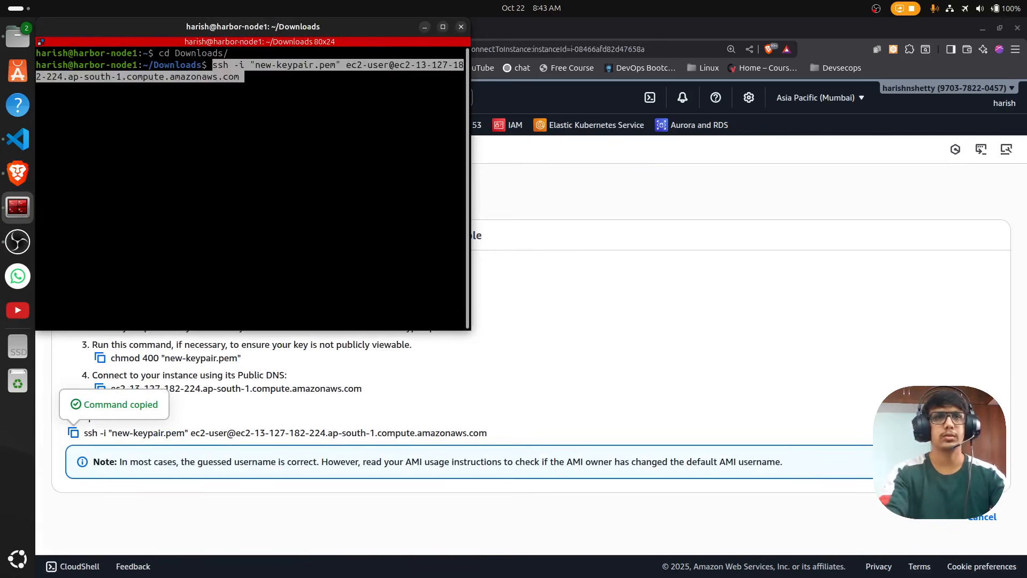
pyautogui.press('Return')
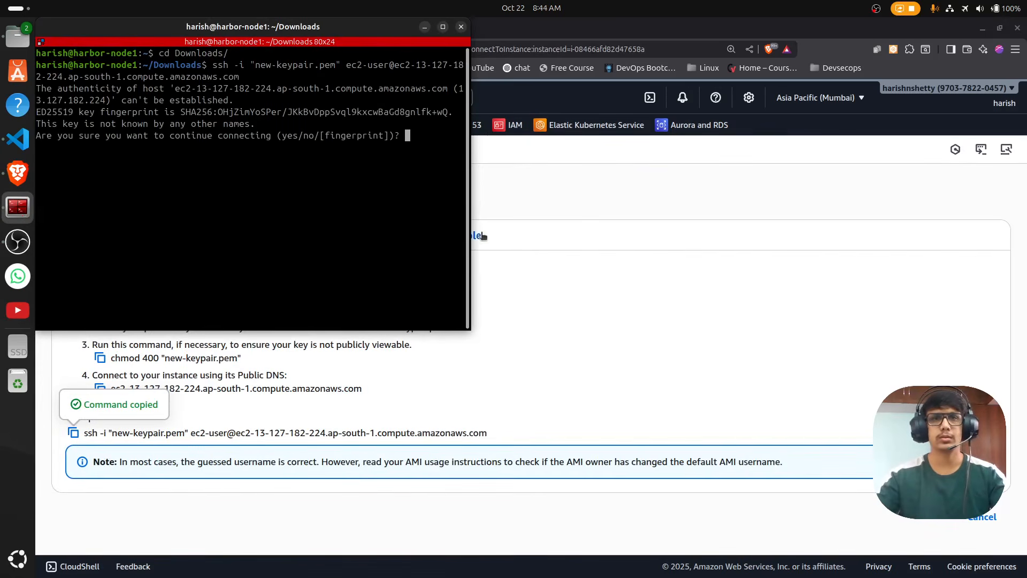
pyautogui.moveTo(483, 236); pyautogui.dragTo(856, 244)
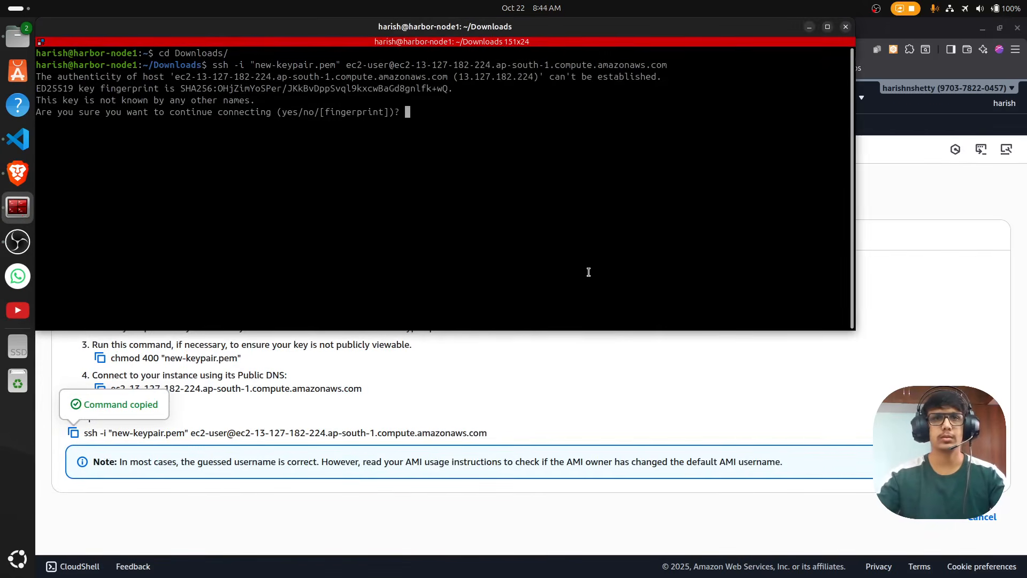
pyautogui.press('Return')
# Rerun the SSH command for jump-server-1a and accept its host key with yes.
pyautogui.press('Up')
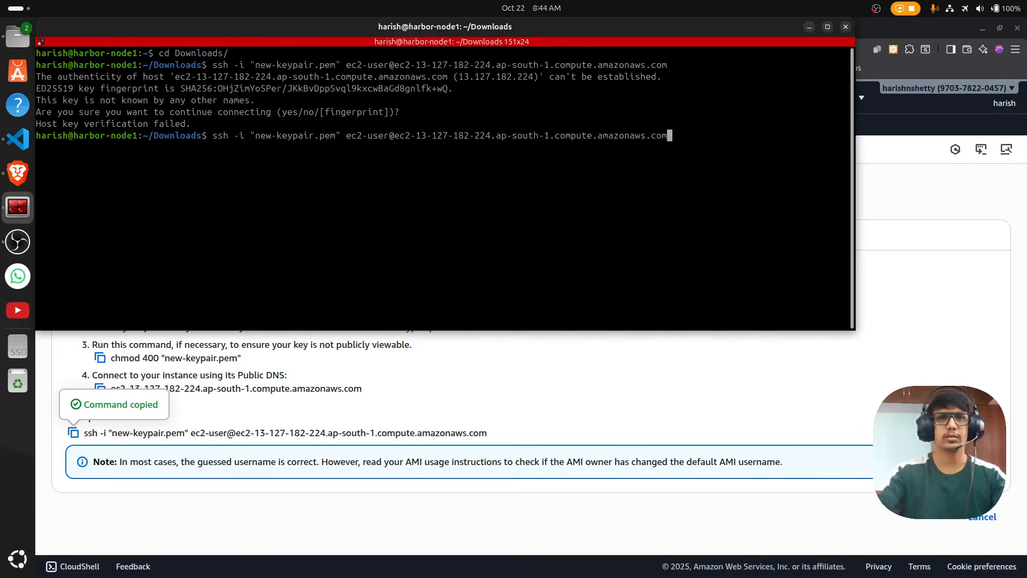
pyautogui.press('Return')
pyautogui.write('yes')
pyautogui.press('Return')
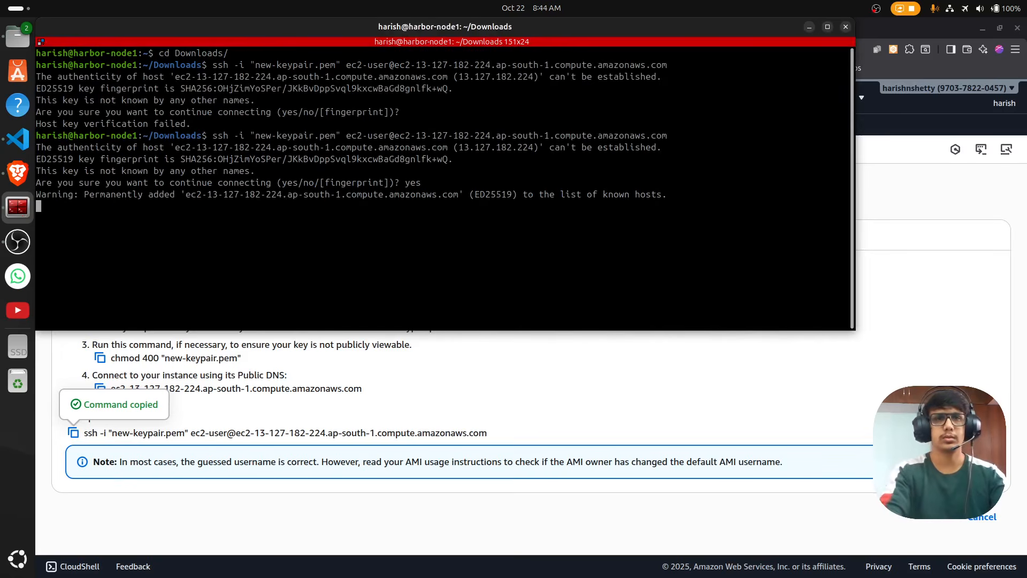
pyautogui.press('Return')
pyautogui.press('Return')
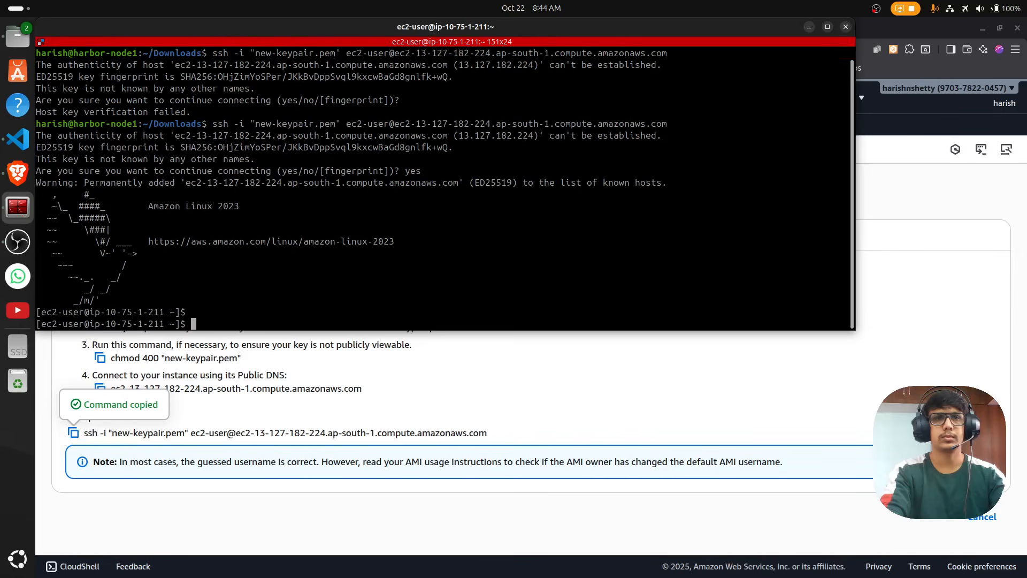
# Enlarge the terminal text by three zoom levels and highlight part of the jump server's prompt address.
pyautogui.hotkey('ctrl', '+')
pyautogui.hotkey('ctrl', '+')
pyautogui.hotkey('ctrl', '+')
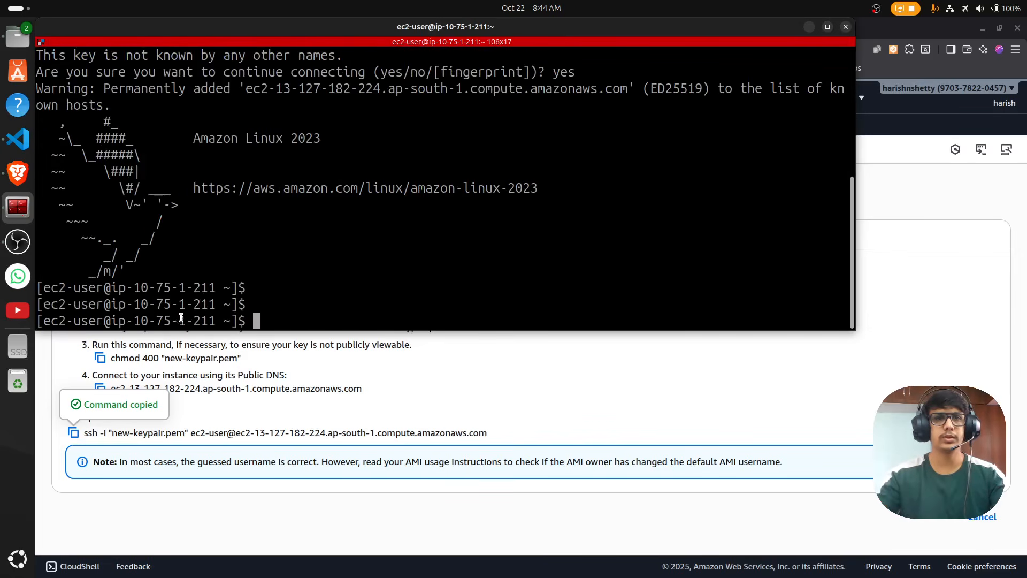
pyautogui.moveTo(178, 319); pyautogui.dragTo(186, 318)
# Begin a ping command, switch to the EC2 instances list and copy the private IPv4 address of ec2-1a.
pyautogui.write('ping')
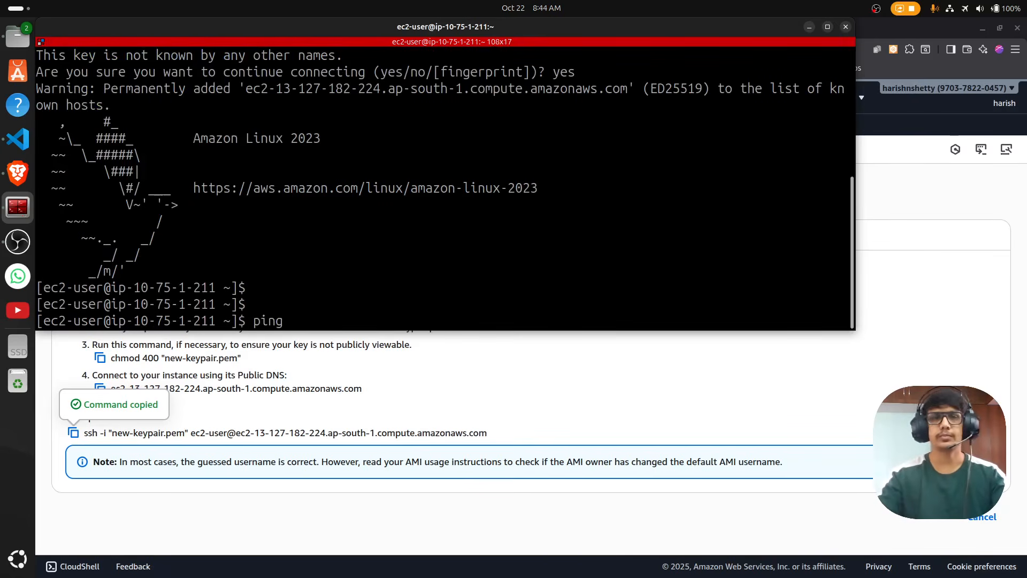
pyautogui.hotkey('alt', 'Tab')
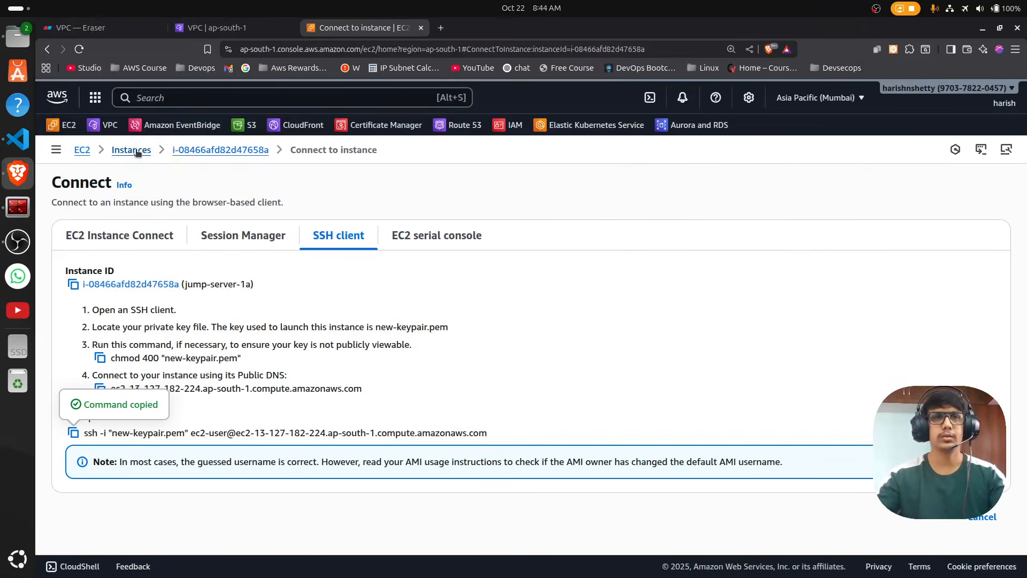
pyautogui.click(137, 151)
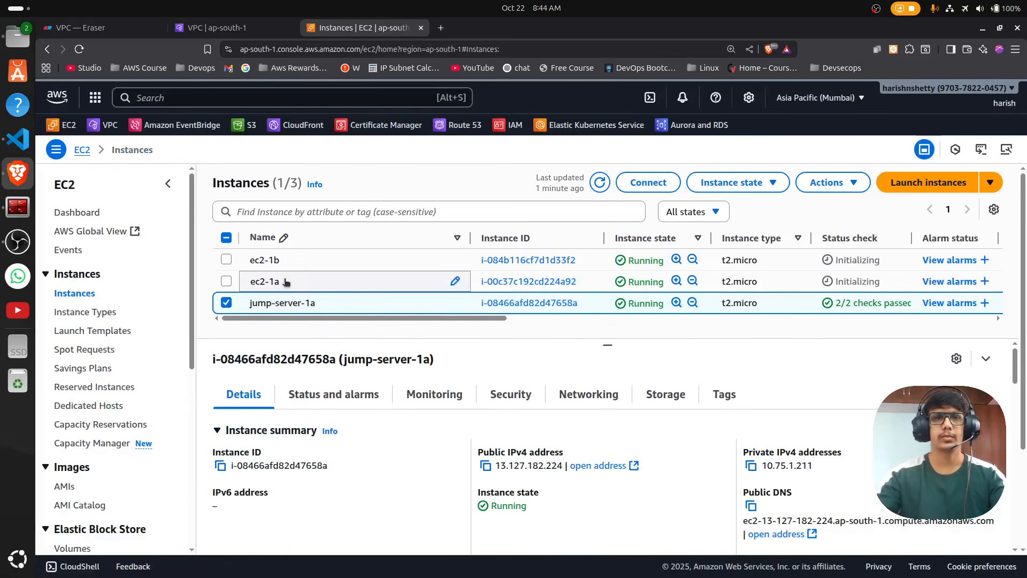
pyautogui.click(455, 282)
pyautogui.click(751, 465)
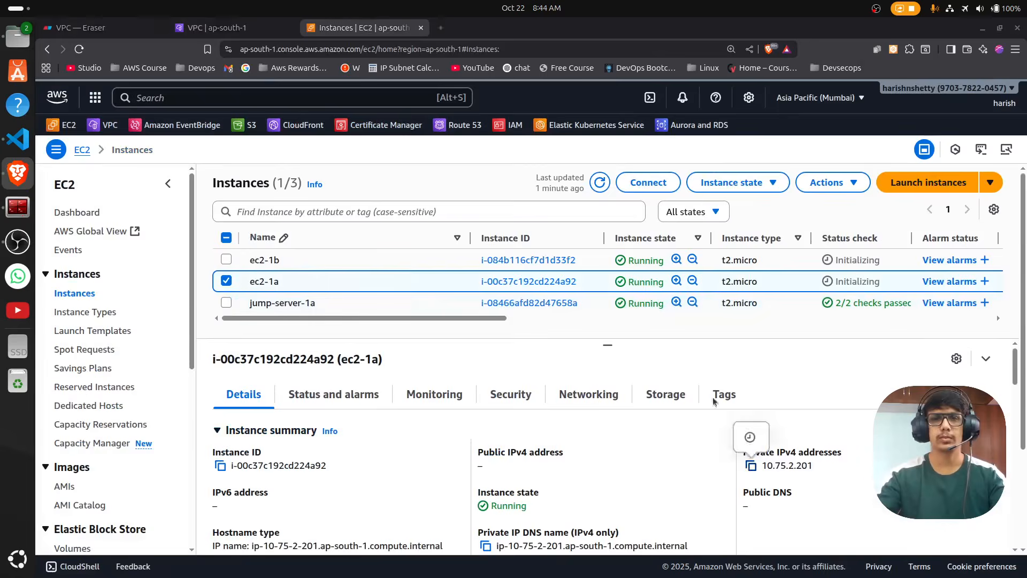
pyautogui.hotkey('alt', 'Tab')
pyautogui.hotkey('ctrl', 'shift', 'v')
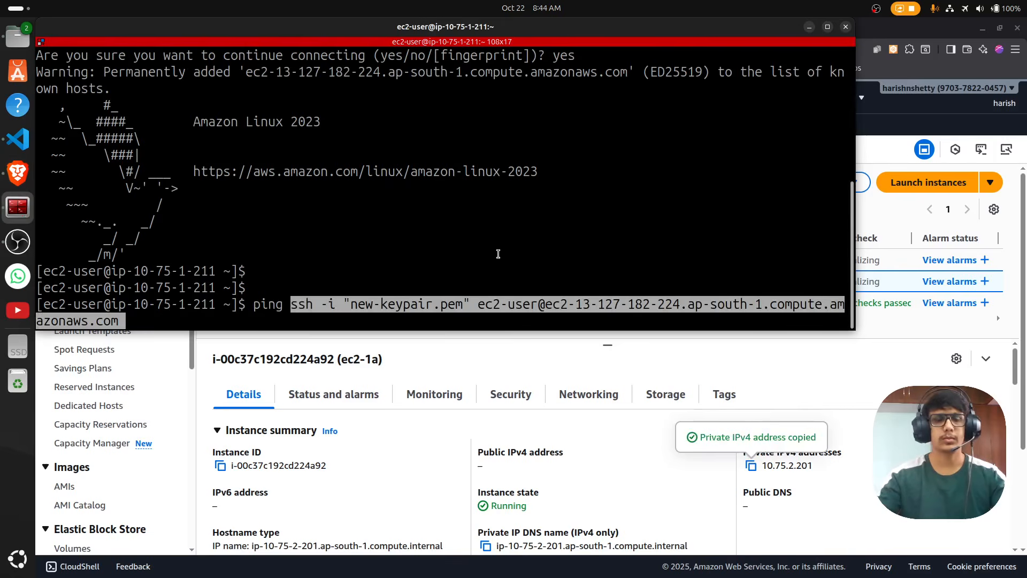
pyautogui.hotkey('ctrl', 'c')
# Copy the private IPv4 address of ec2-1a again and ping 10.75.2.201 from the jump server.
pyautogui.write('ping')
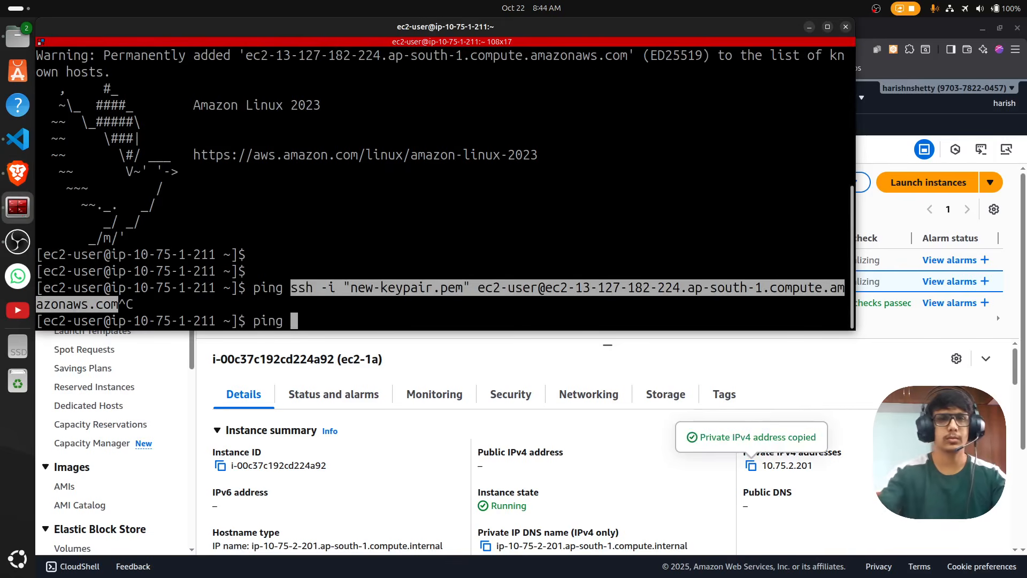
pyautogui.hotkey('alt', 'Tab')
pyautogui.click(752, 465)
pyautogui.hotkey('alt', 'Tab')
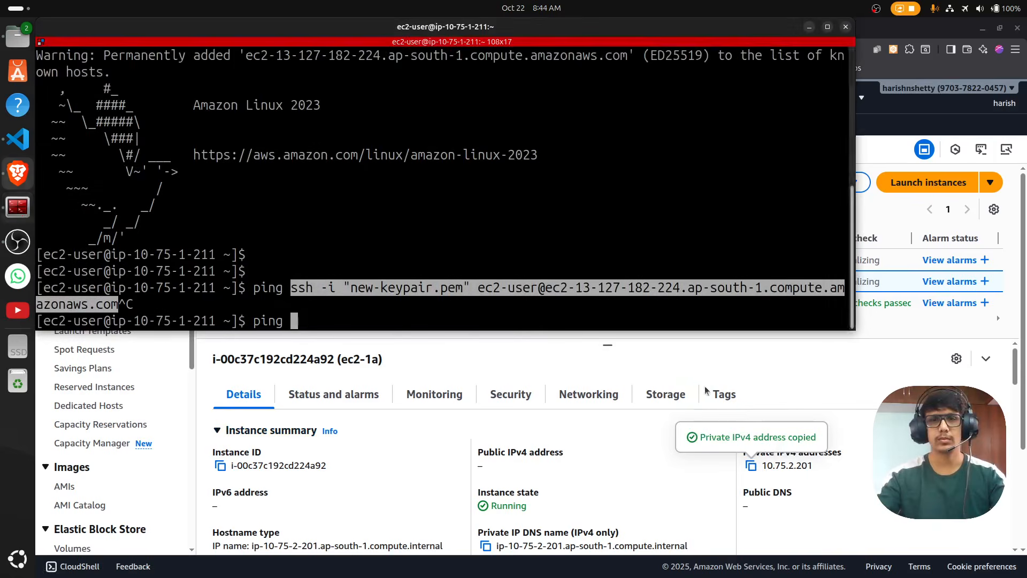
pyautogui.hotkey('ctrl', 'shift', 'v')
pyautogui.press('Return')
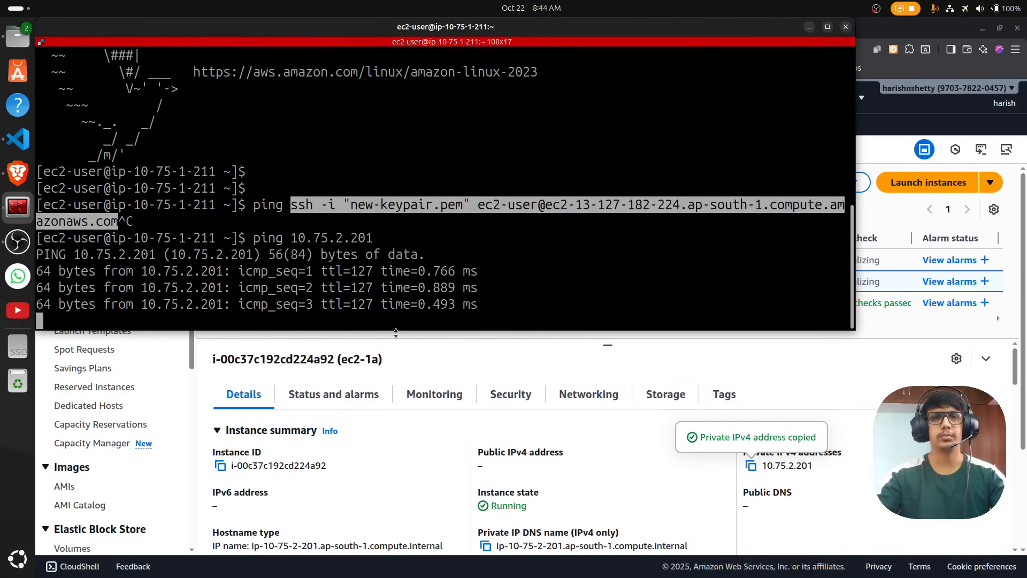
# Make the terminal window taller, stop the running ping and clear the terminal screen.
pyautogui.moveTo(397, 330); pyautogui.dragTo(403, 410)
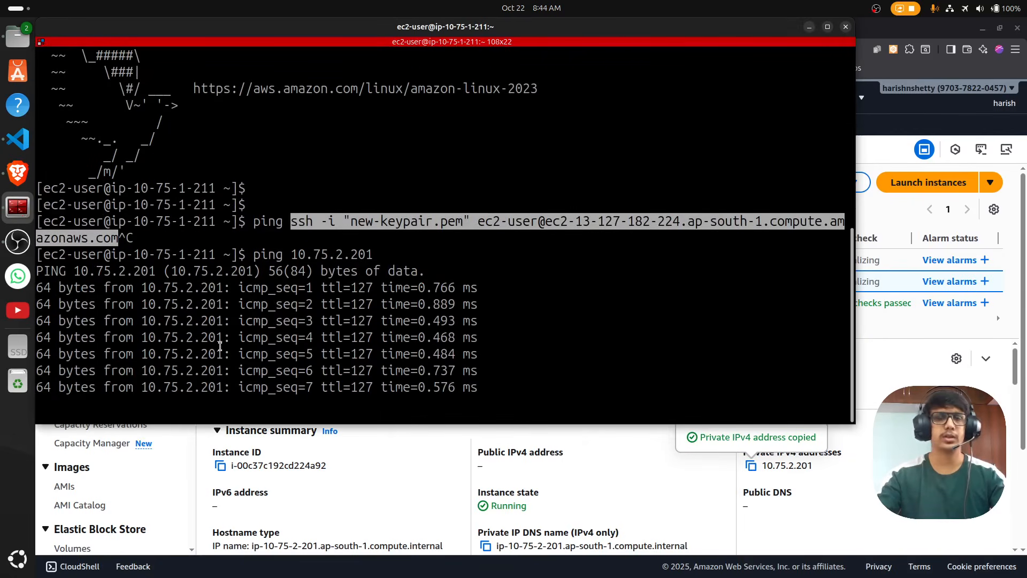
pyautogui.hotkey('ctrl', 'l')
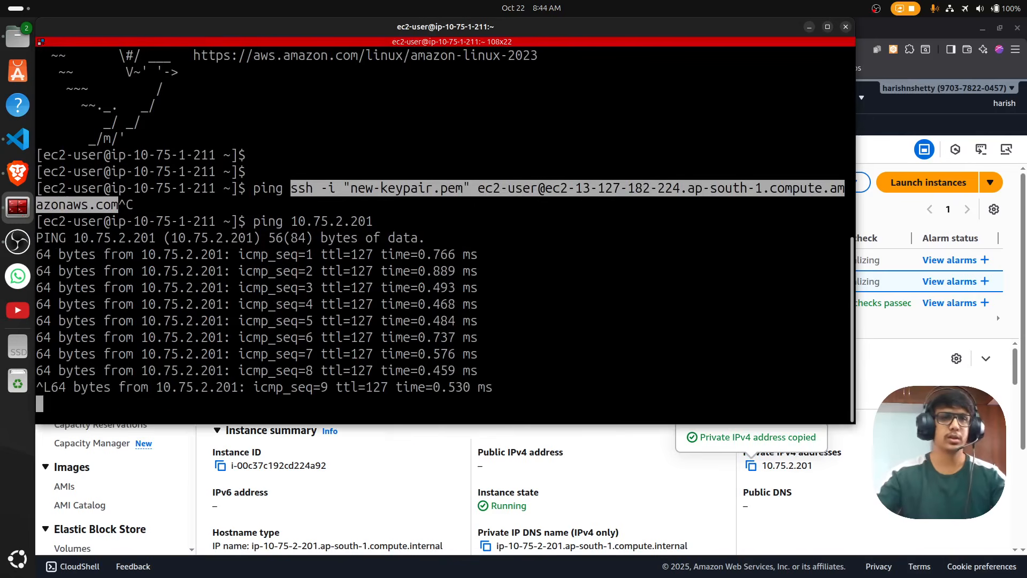
pyautogui.hotkey('ctrl', 'c')
pyautogui.hotkey('ctrl', 'l')
# Switch to the EC2 instances list, view the details of ec2-1b, and copy the private IPv4 address of ec2-1a.
pyautogui.hotkey('alt', 'Tab')
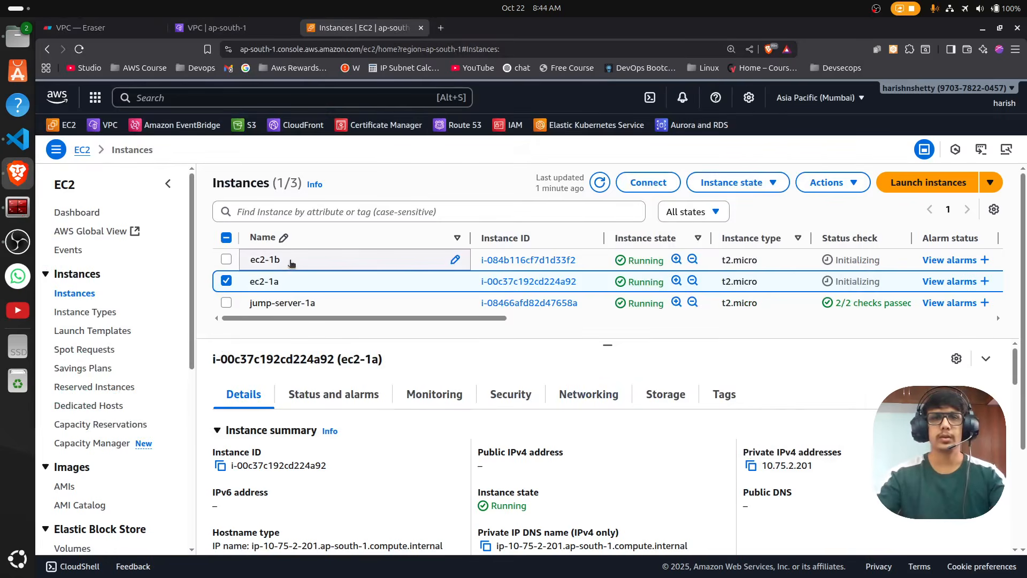
pyautogui.click(292, 260)
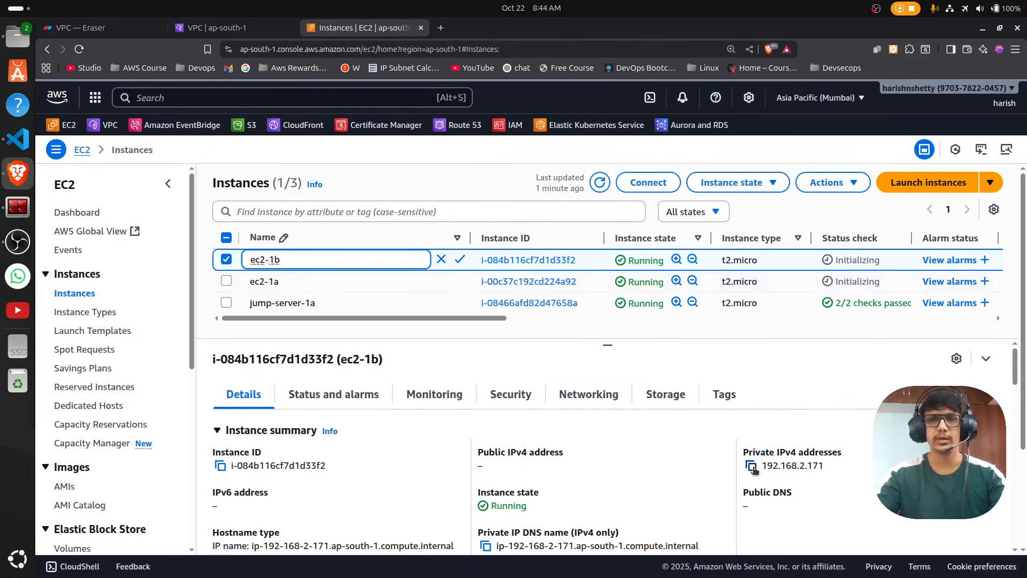
pyautogui.click(322, 282)
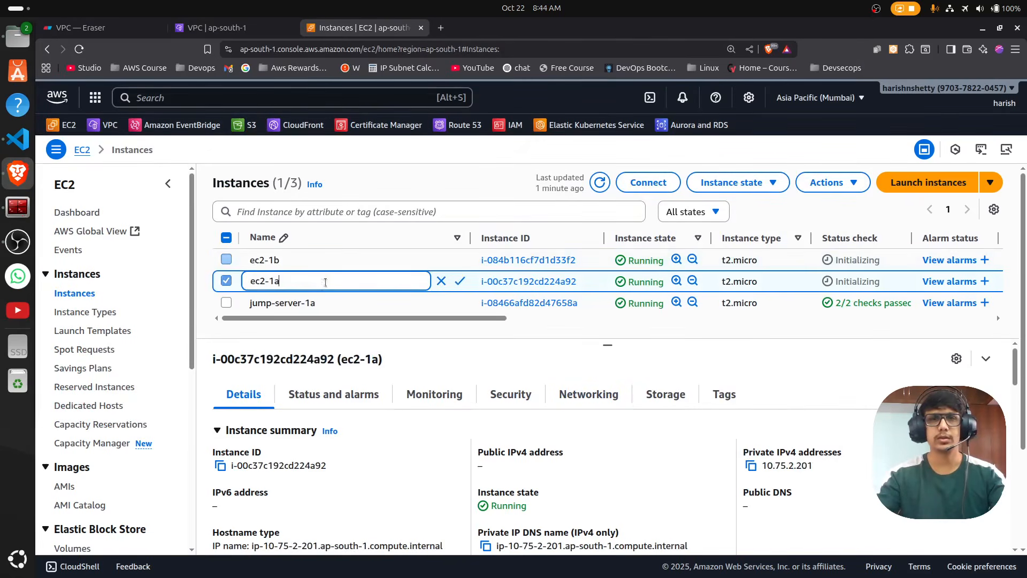
pyautogui.click(751, 465)
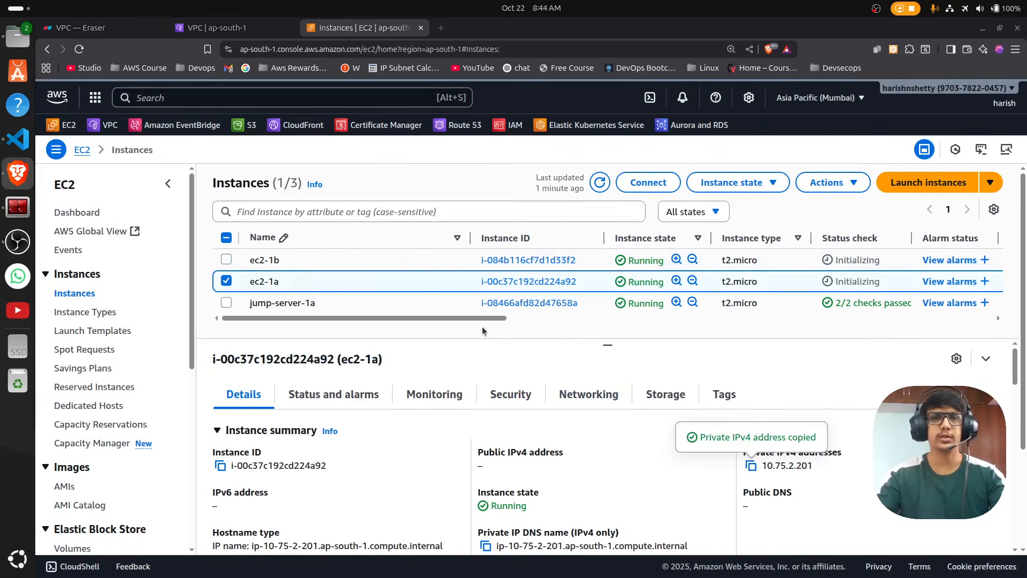
# Switch to the terminal, split it into two stacked panes and begin an scp command from the local Downloads directory.
pyautogui.hotkey('alt', 'Tab')
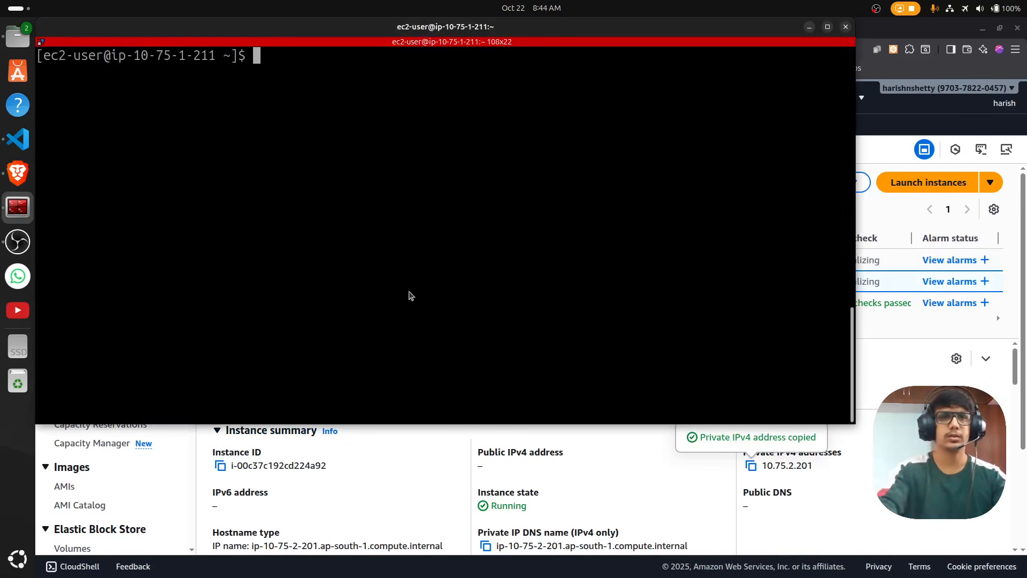
pyautogui.hotkey('ctrl', 'shift', 'o')
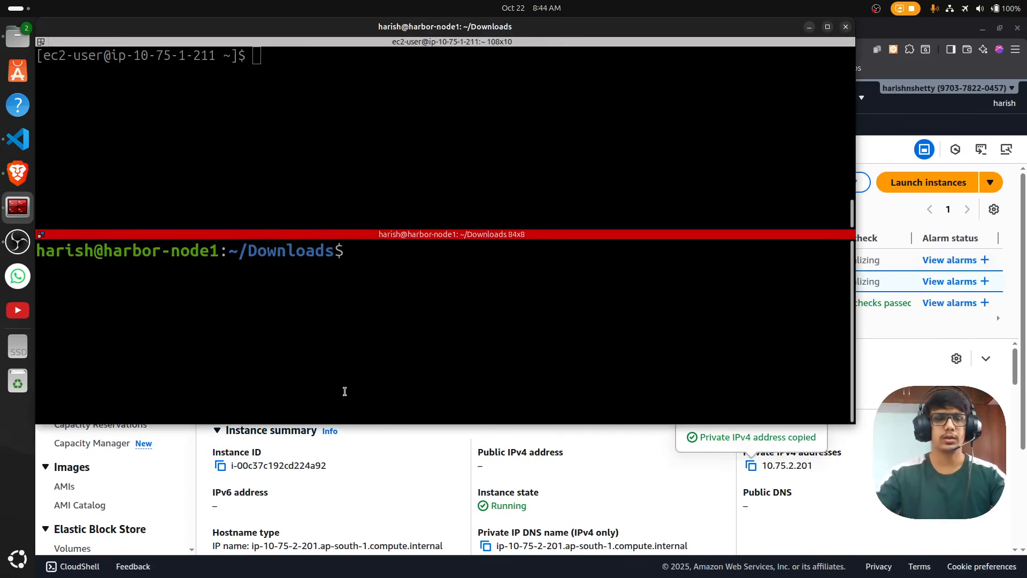
pyautogui.write('scp ')
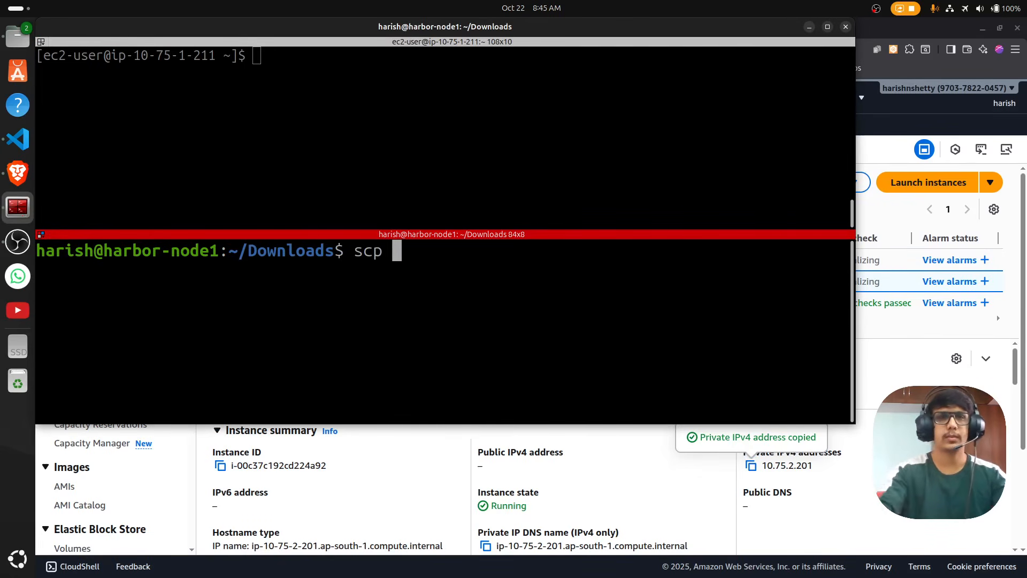
# Print the jump server's working directory with pwd and select the printed path.
pyautogui.write('-')
pyautogui.click(352, 197)
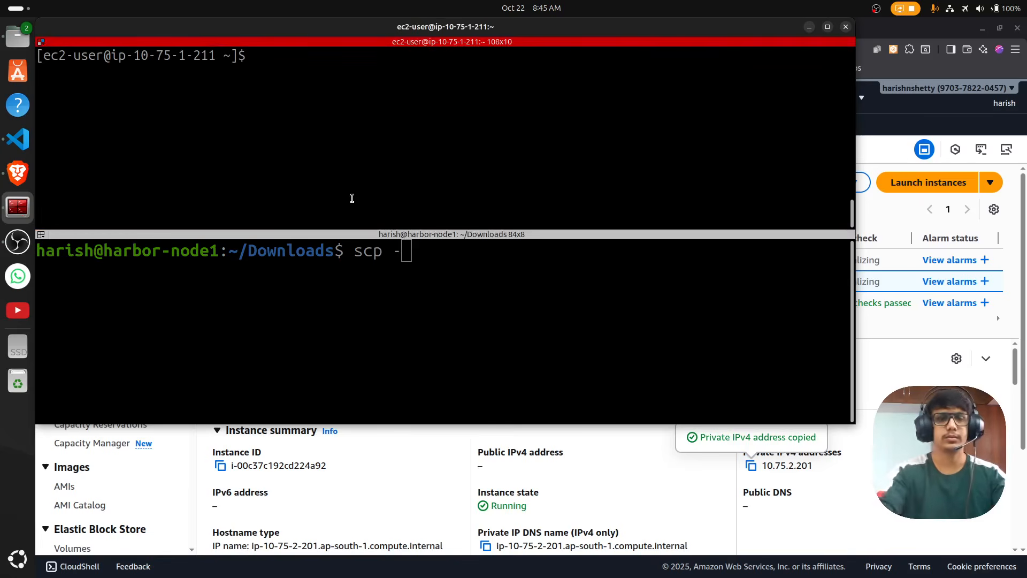
pyautogui.write('pwd')
pyautogui.press('Return')
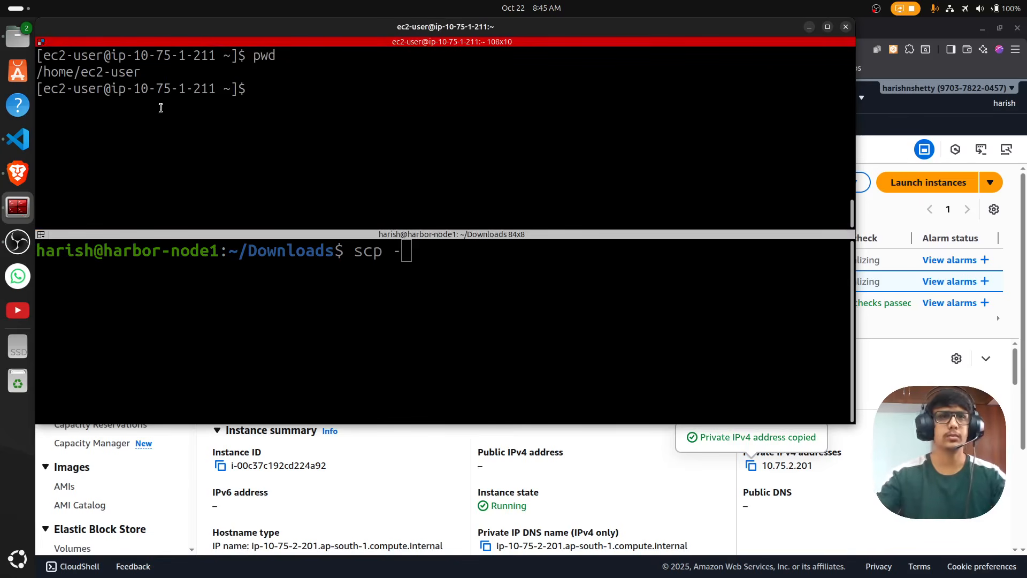
pyautogui.doubleClick(114, 73)
pyautogui.click(451, 282)
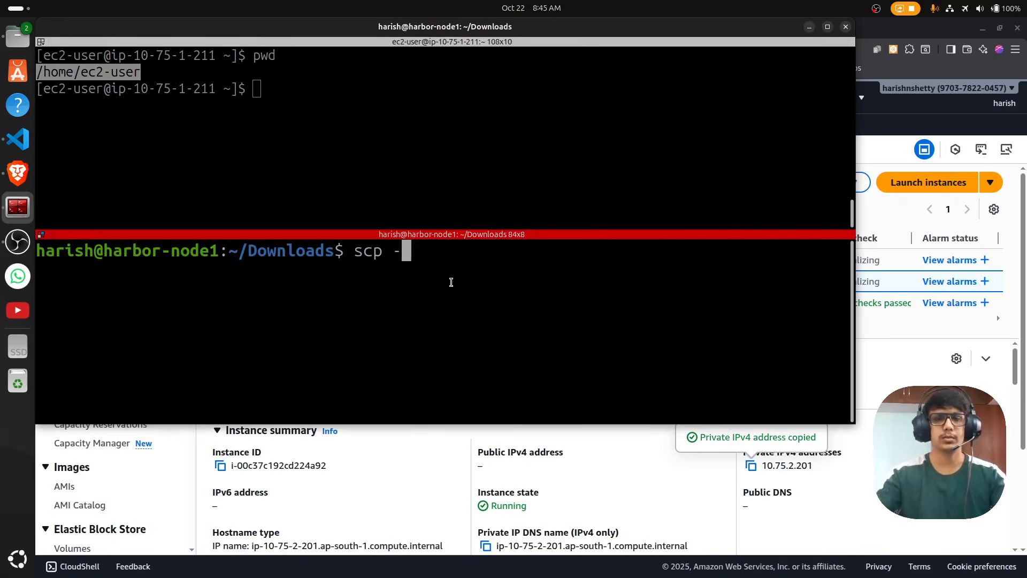
# Specify new-keypair.pem as the identity file in the local scp command with the -i option.
pyautogui.write('i ne')
pyautogui.press('Tab')
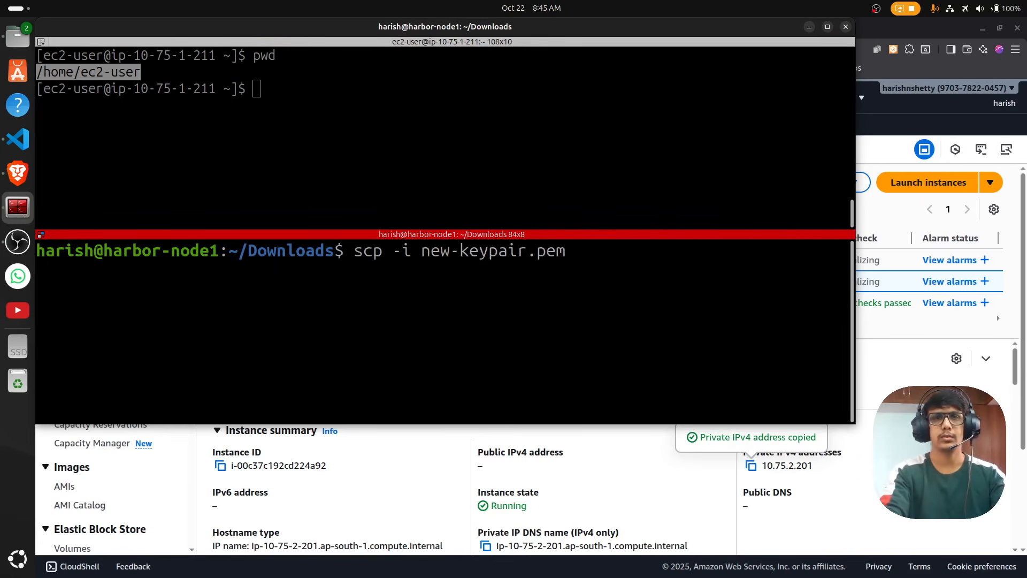
pyautogui.write('ne')
pyautogui.press('BackSpace')
pyautogui.press('BackSpace')
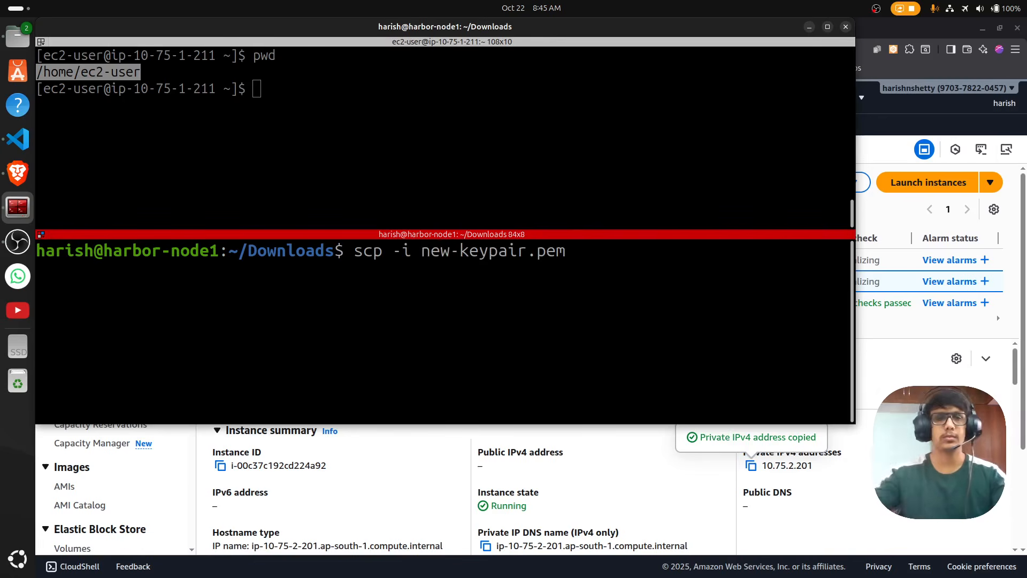
pyautogui.click(17, 241)
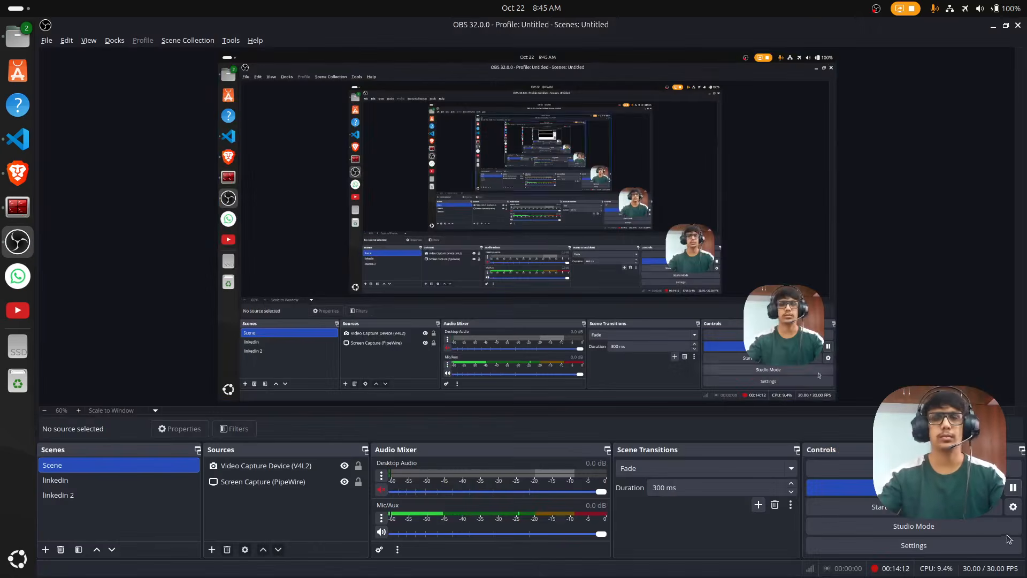
pyautogui.click(18, 172)
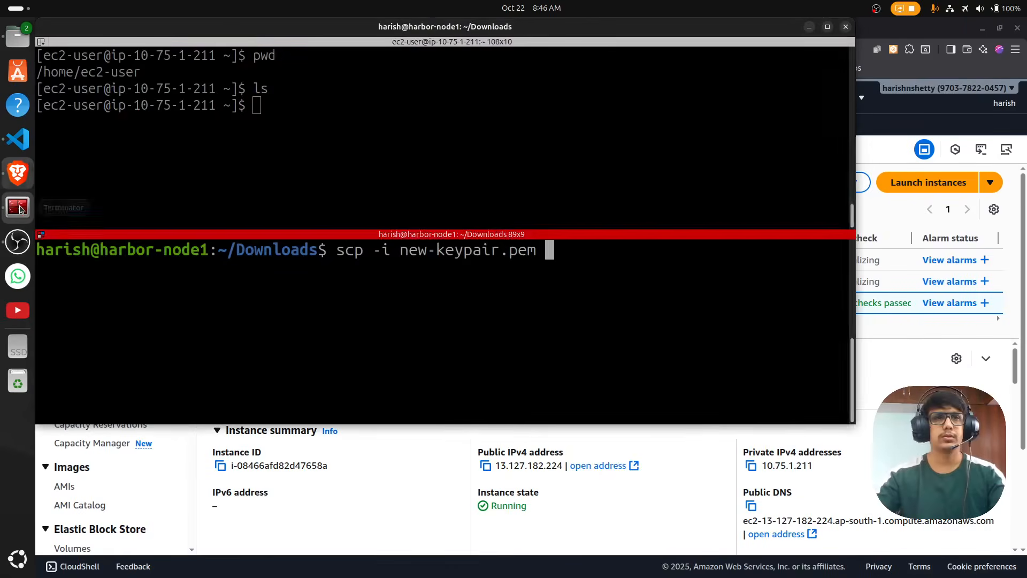
pyautogui.click(17, 206)
# Add new-keypair.pem as the source file to copy in the local scp command.
pyautogui.click(454, 206)
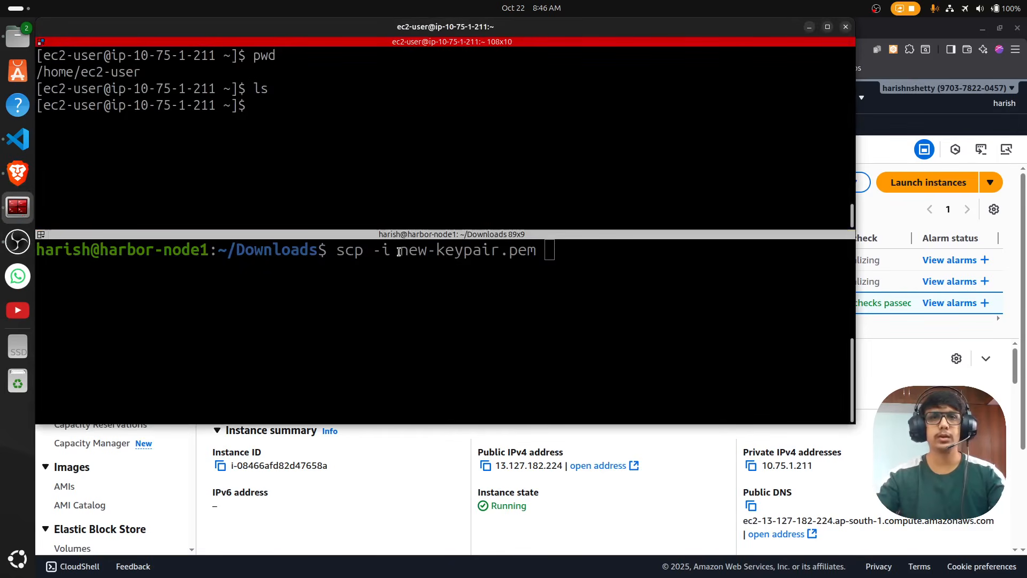
pyautogui.moveTo(400, 252); pyautogui.dragTo(538, 252)
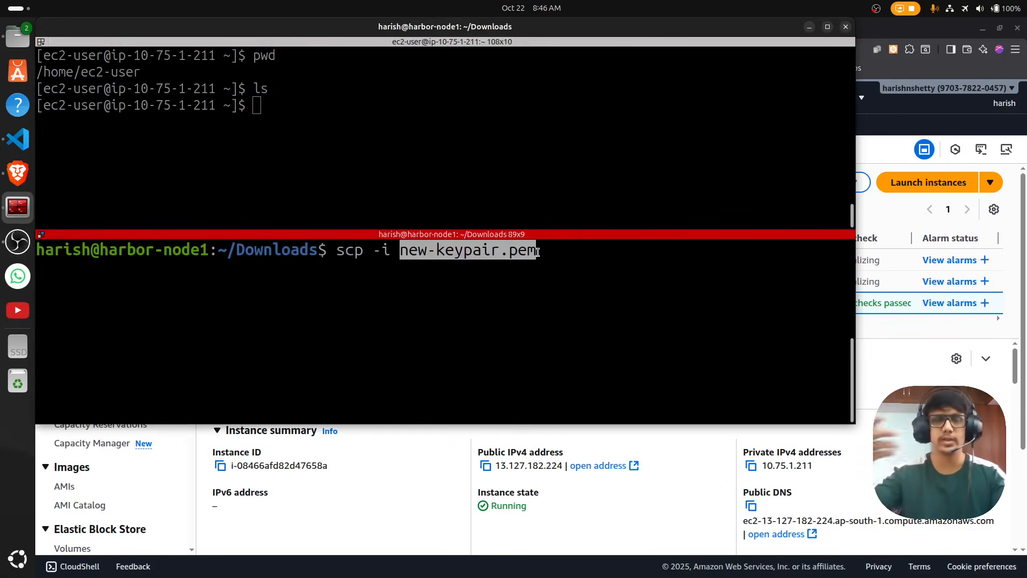
pyautogui.click(606, 356)
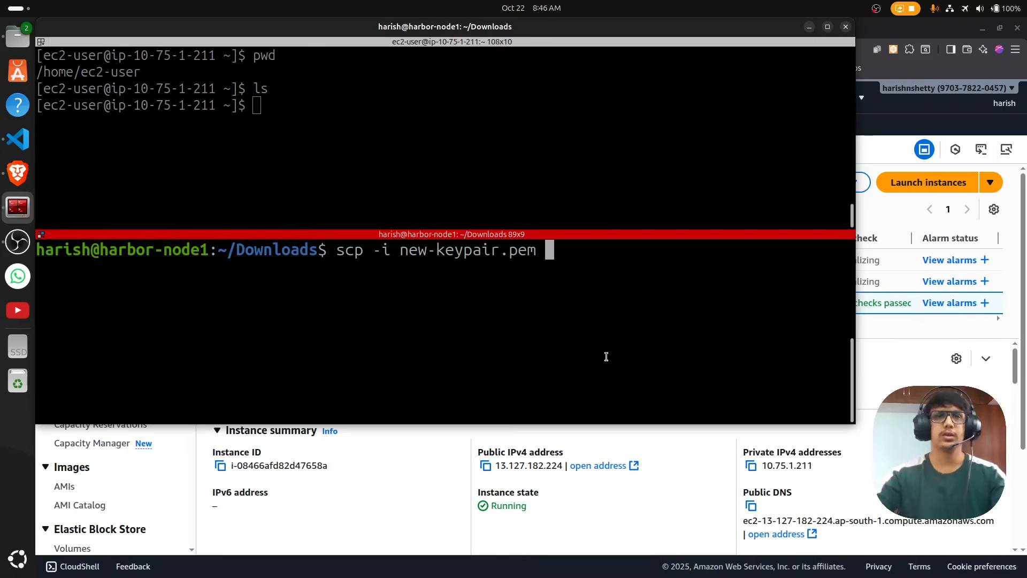
pyautogui.write('new-keypair.pem')
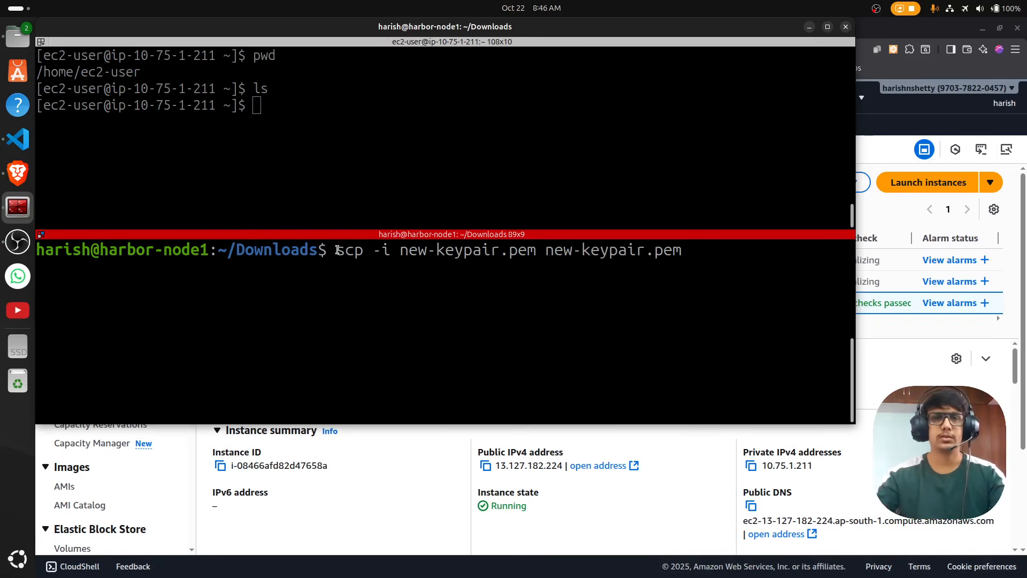
pyautogui.moveTo(338, 250); pyautogui.dragTo(680, 251)
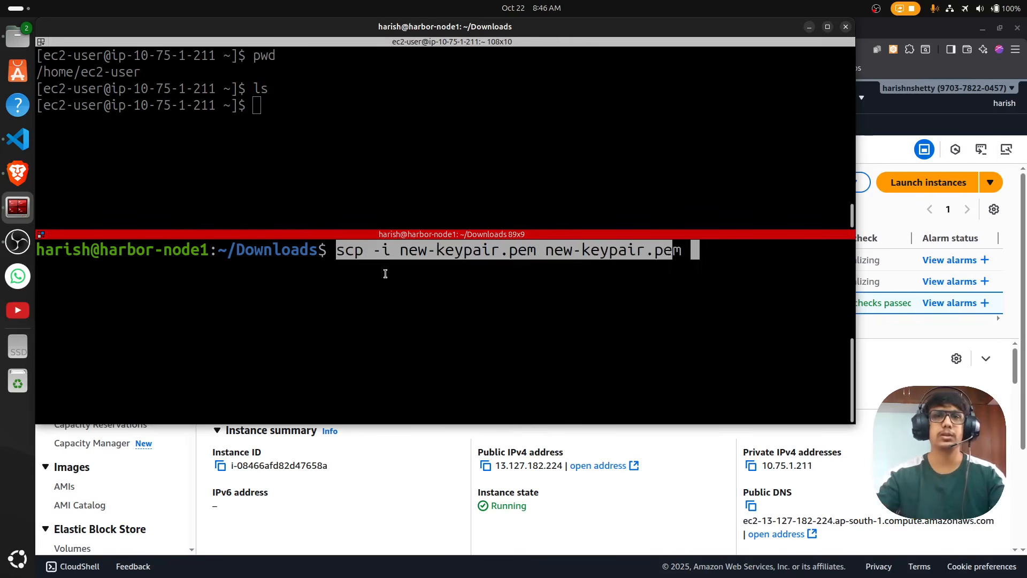
pyautogui.click(352, 254)
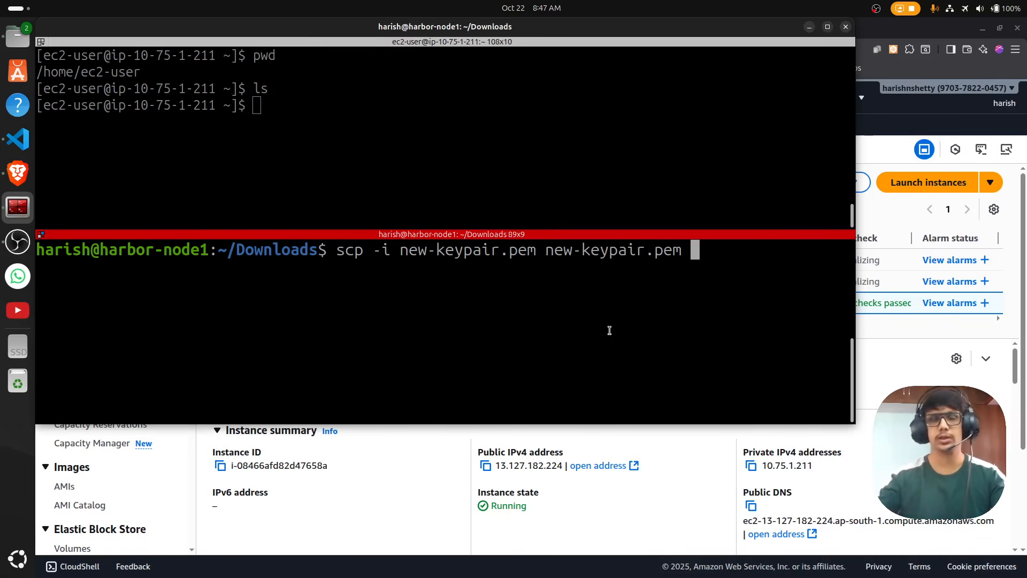
# Add ec2-user@ and the jump server's public IPv4 address 13.127.182.224, followed by a colon, as the scp destination.
pyautogui.write('ec2-')
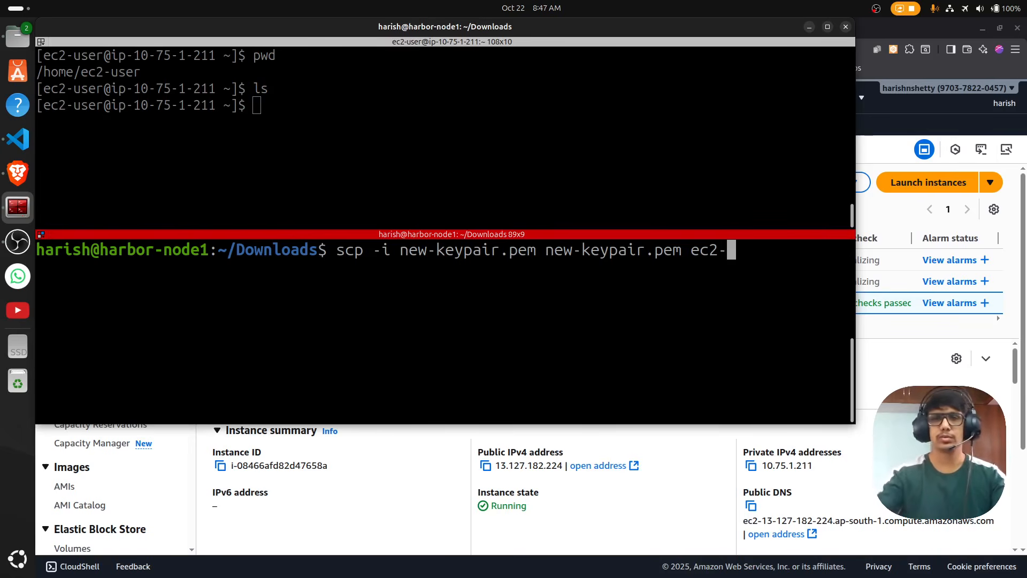
pyautogui.write('user@')
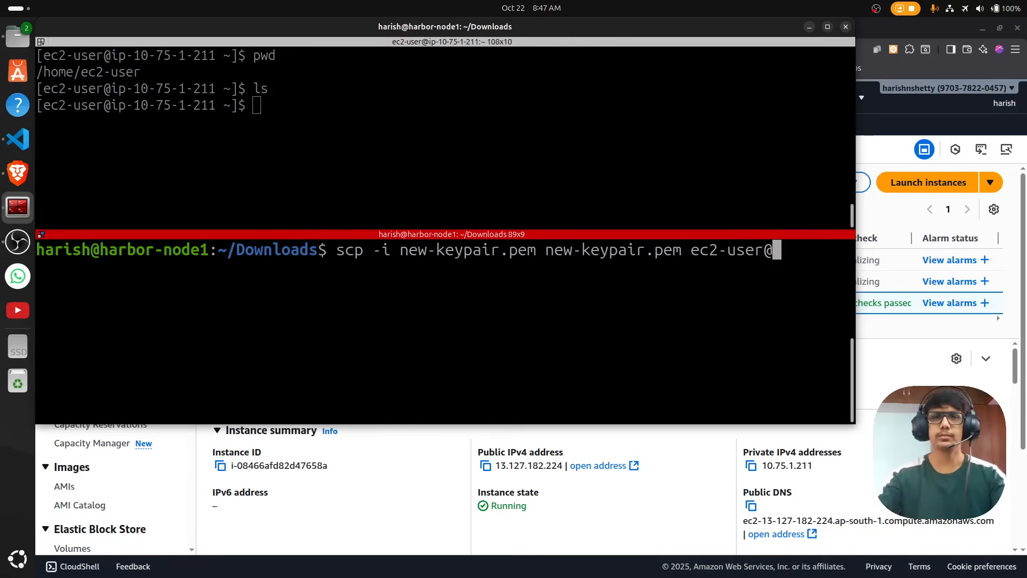
pyautogui.moveTo(690, 250); pyautogui.dragTo(752, 250)
pyautogui.click(791, 332)
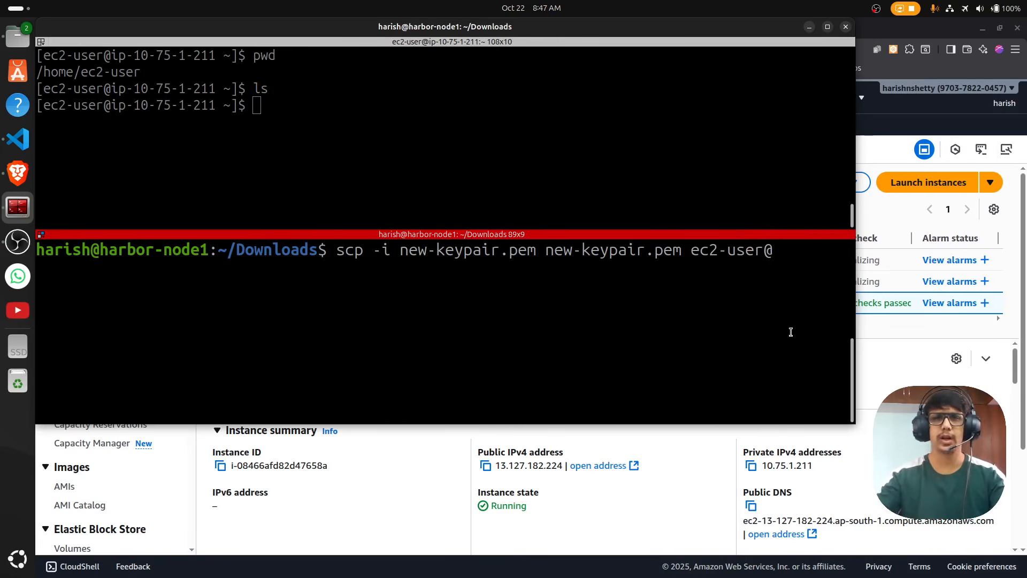
pyautogui.click(486, 466)
pyautogui.hotkey('alt', 'Tab')
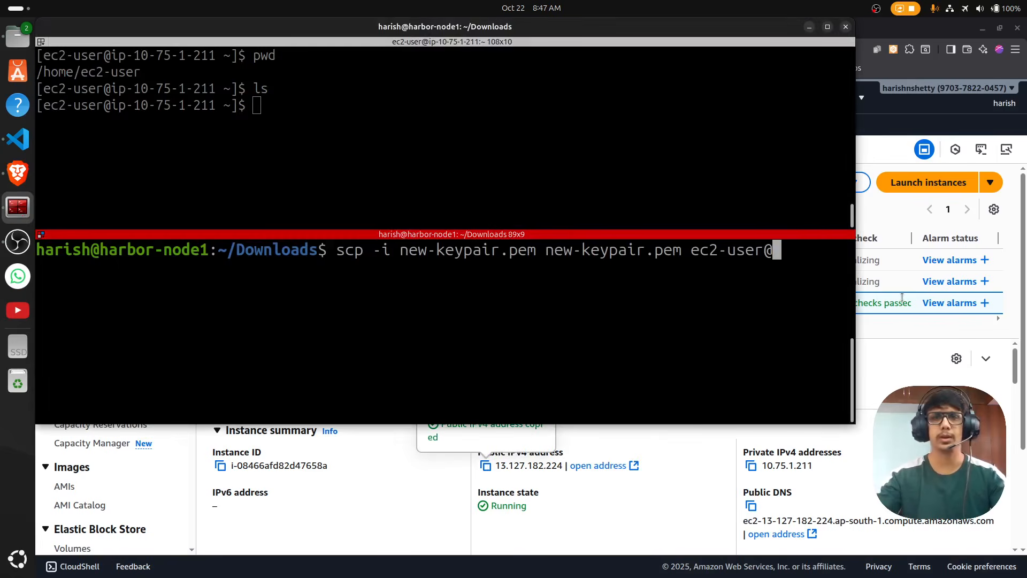
pyautogui.hotkey('ctrl', 'shift', 'v')
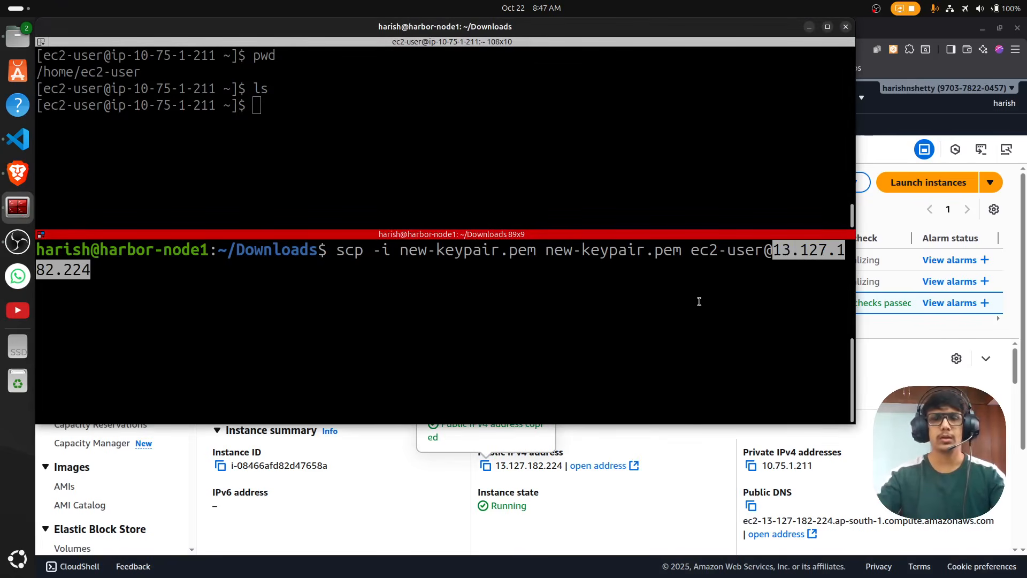
pyautogui.write(':')
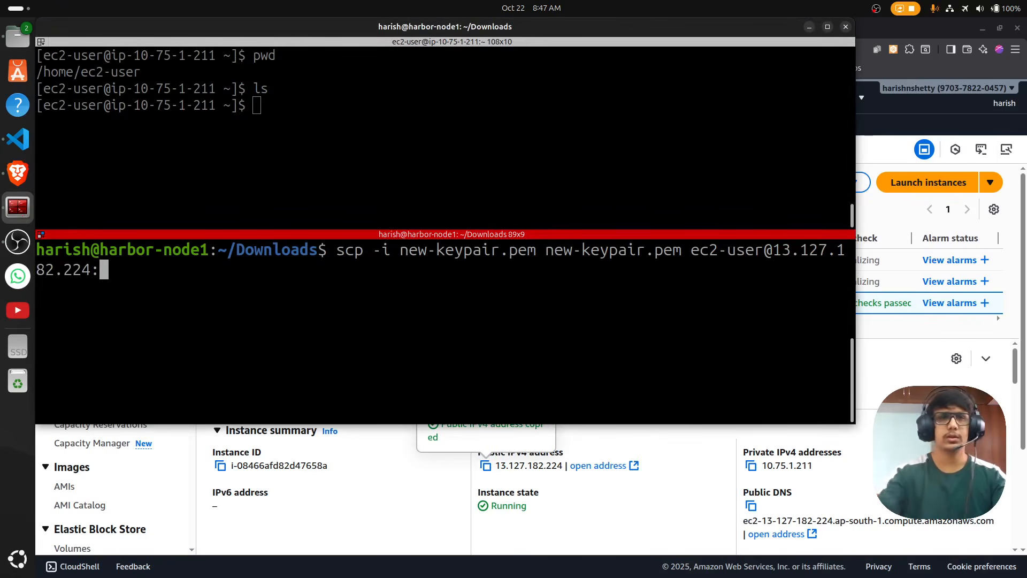
# Append the remote path /home/ec2-user to the scp destination and run the command to copy the key file.
pyautogui.click(139, 72)
pyautogui.moveTo(139, 72); pyautogui.dragTo(40, 70)
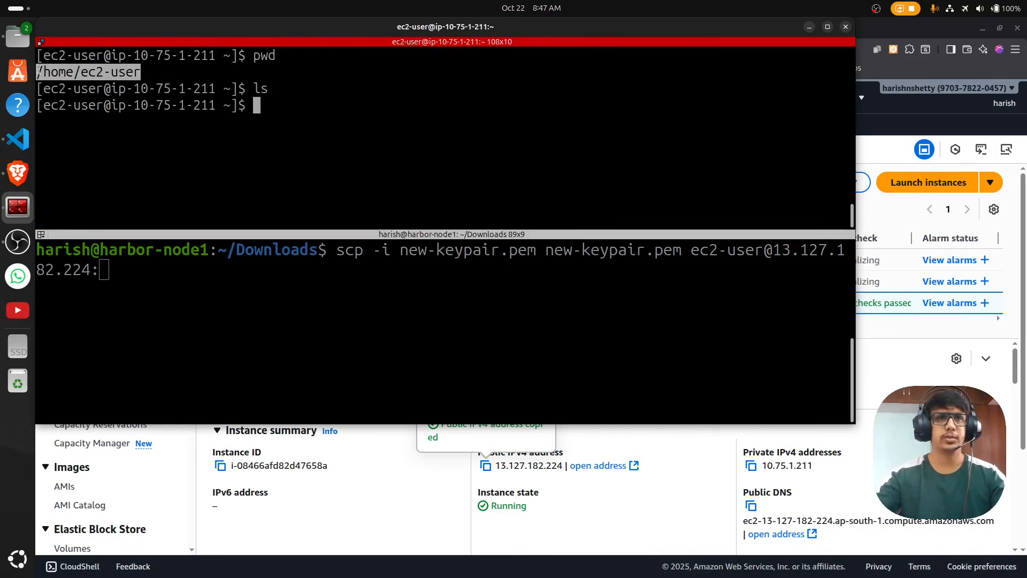
pyautogui.click(204, 292)
pyautogui.middleClick(204, 292)
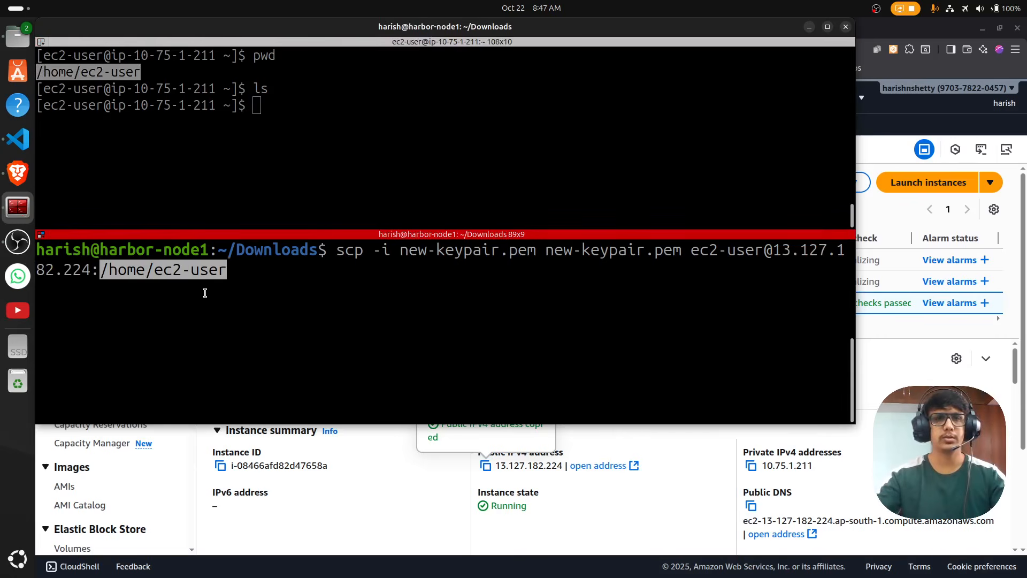
pyautogui.click(232, 128)
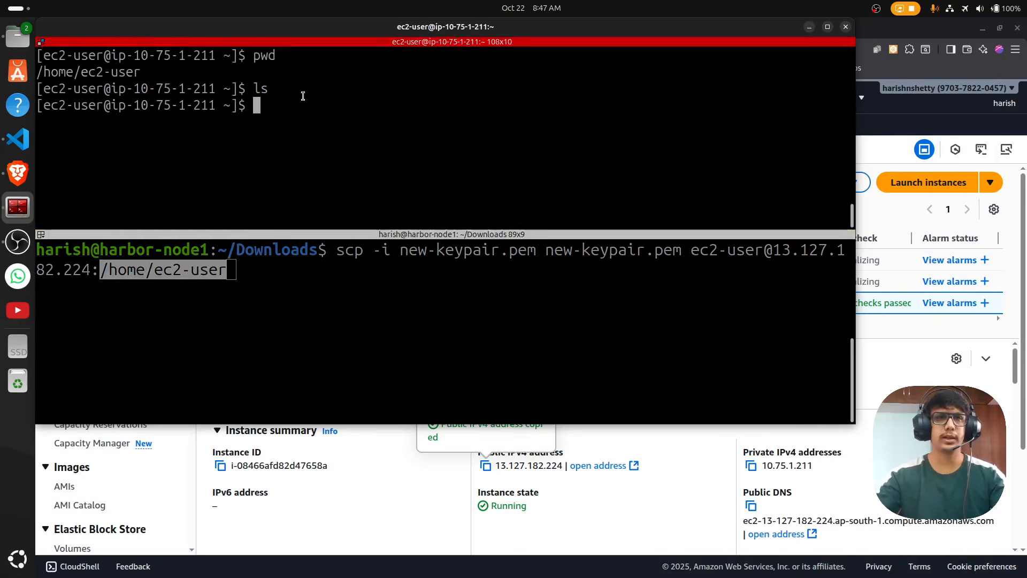
pyautogui.click(282, 333)
pyautogui.press('Return')
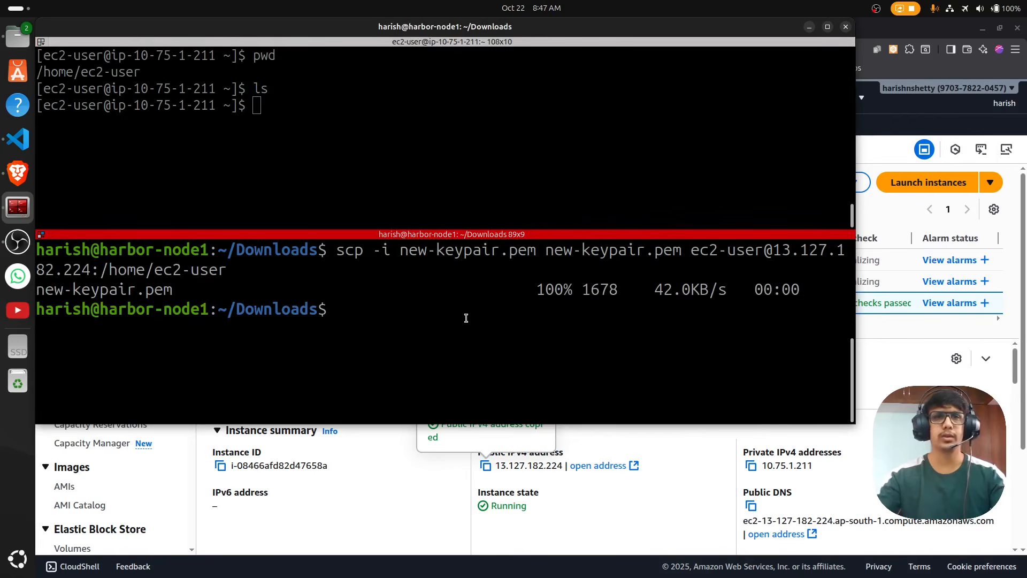
# List the jump server's home directory with ls to check for the copied key file.
pyautogui.moveTo(172, 293); pyautogui.dragTo(73, 293)
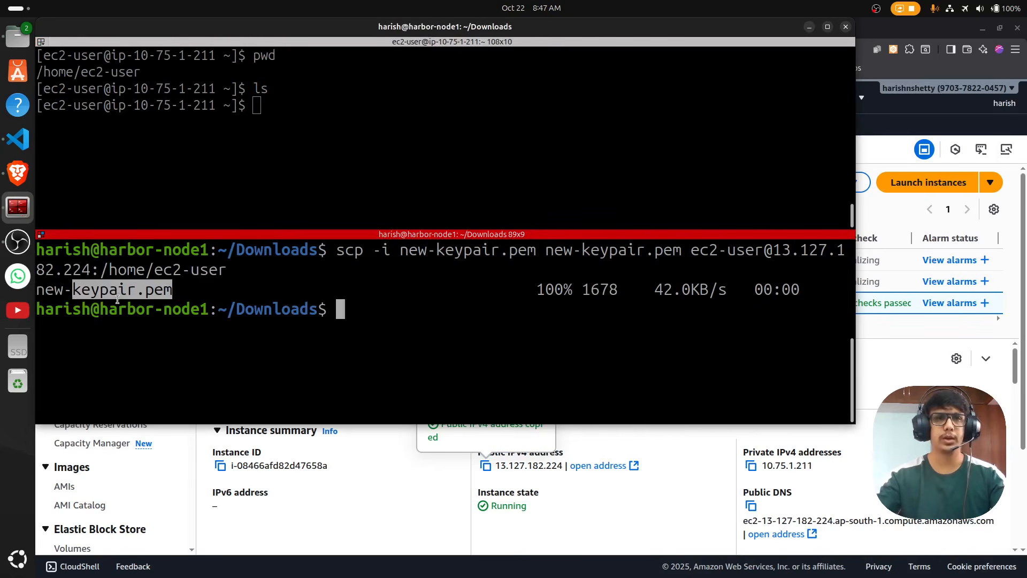
pyautogui.click(319, 193)
pyautogui.write('ls')
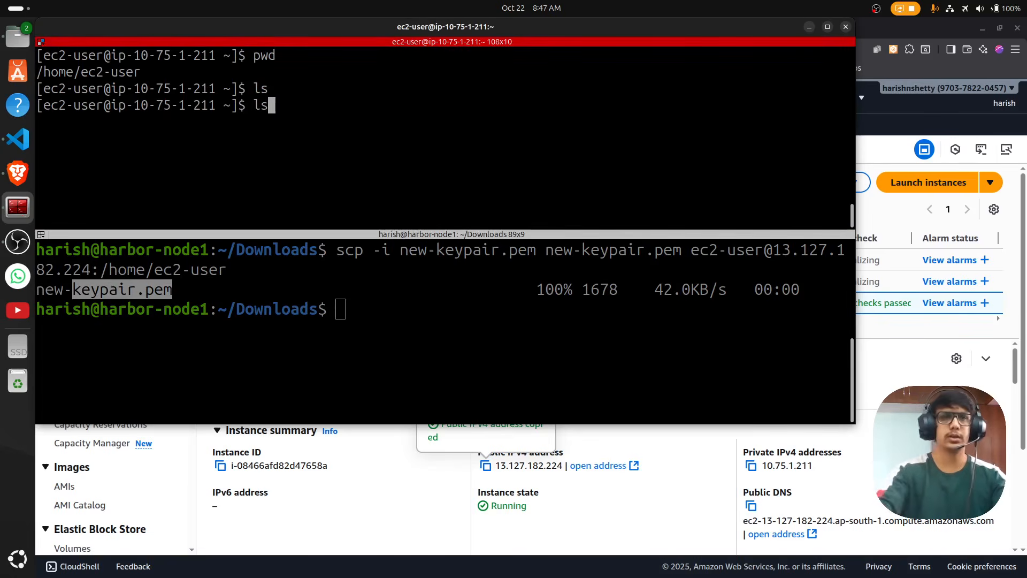
pyautogui.press('Return')
pyautogui.tripleClick(91, 122)
pyautogui.click(368, 205)
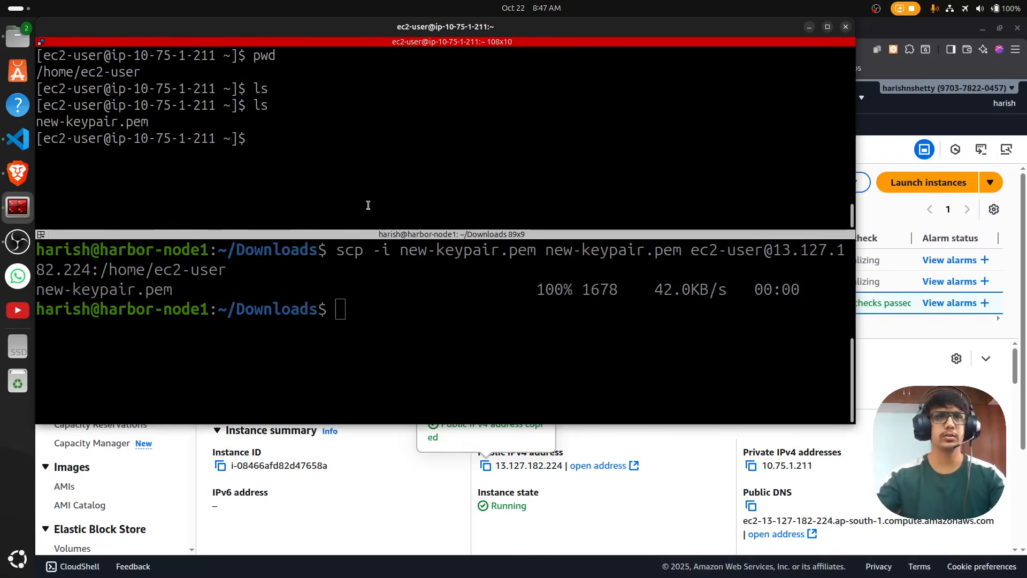
# Show the permissions of all files in the jump server's home directory with ls -lart.
pyautogui.write('ls -l')
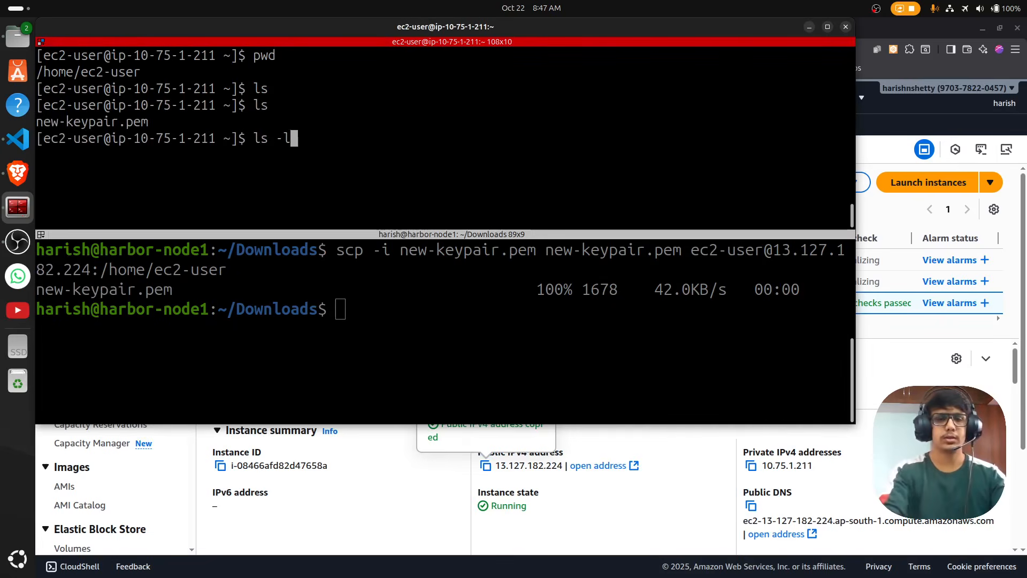
pyautogui.write('art')
pyautogui.press('Return')
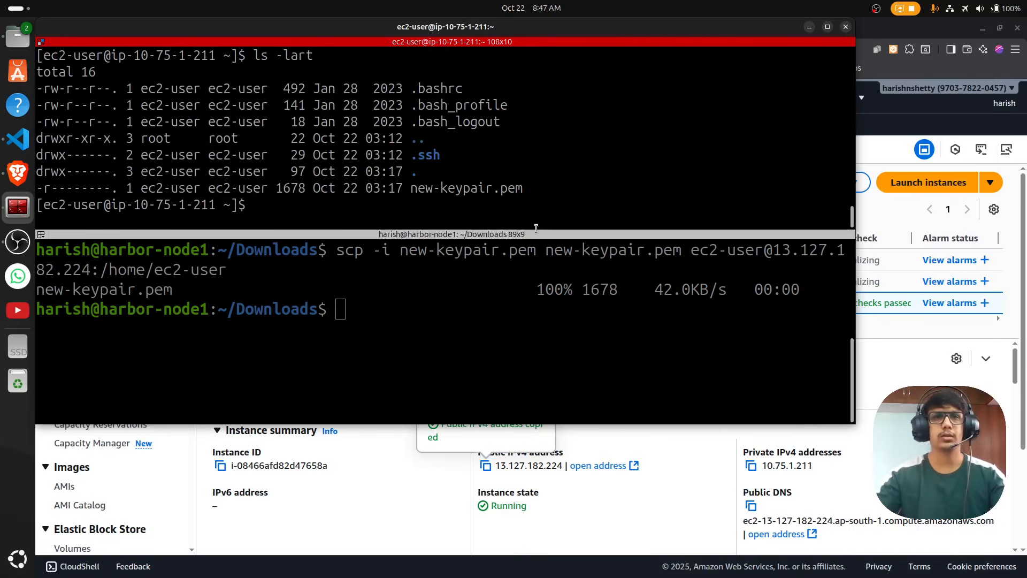
# Close the local terminal session, then enlarge the text and clear the screen of the jump server terminal.
pyautogui.click(438, 358)
pyautogui.click(358, 187)
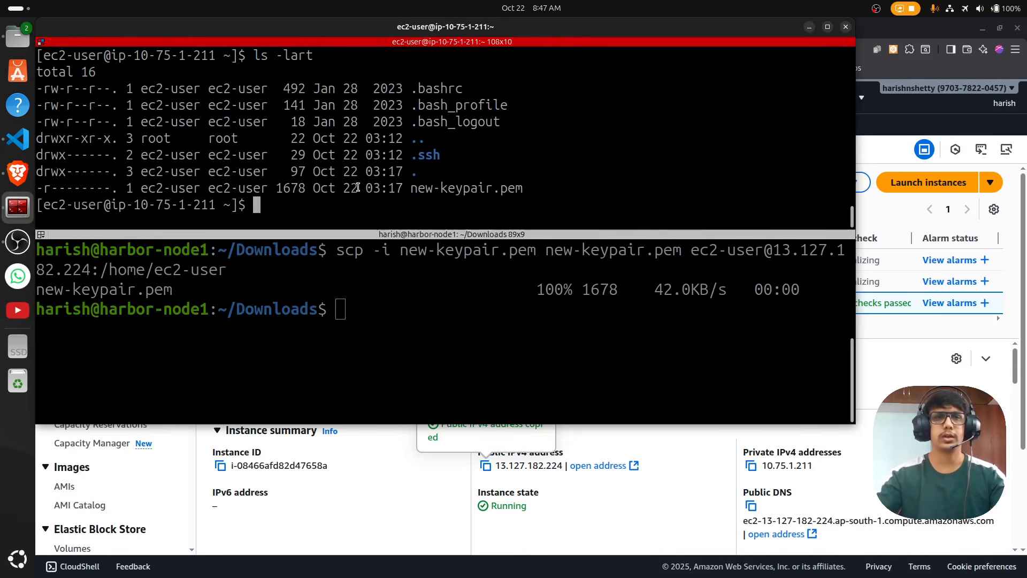
pyautogui.click(381, 364)
pyautogui.hotkey('ctrl', 'd')
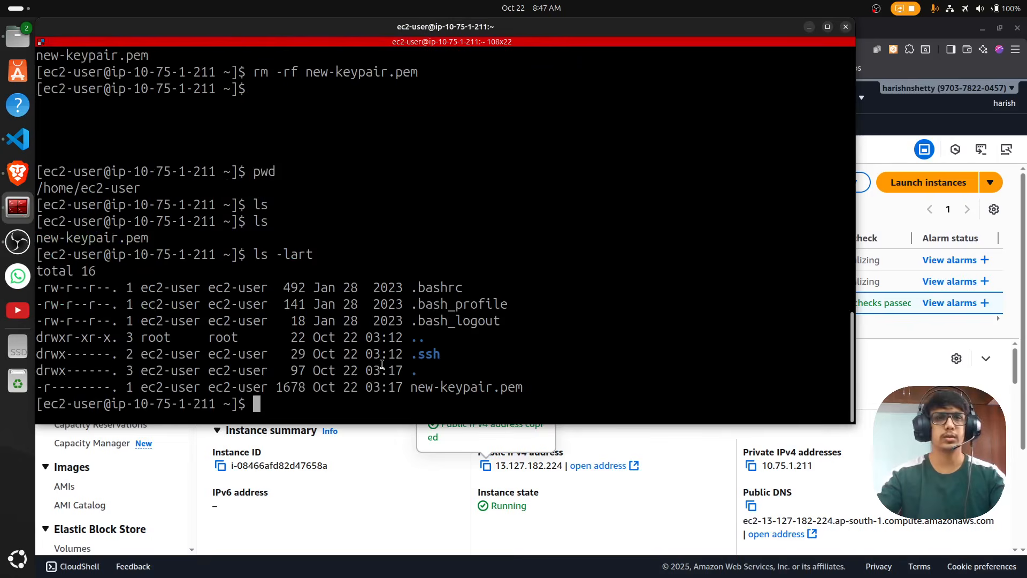
pyautogui.hotkey('ctrl', '+')
pyautogui.hotkey('ctrl', 'l')
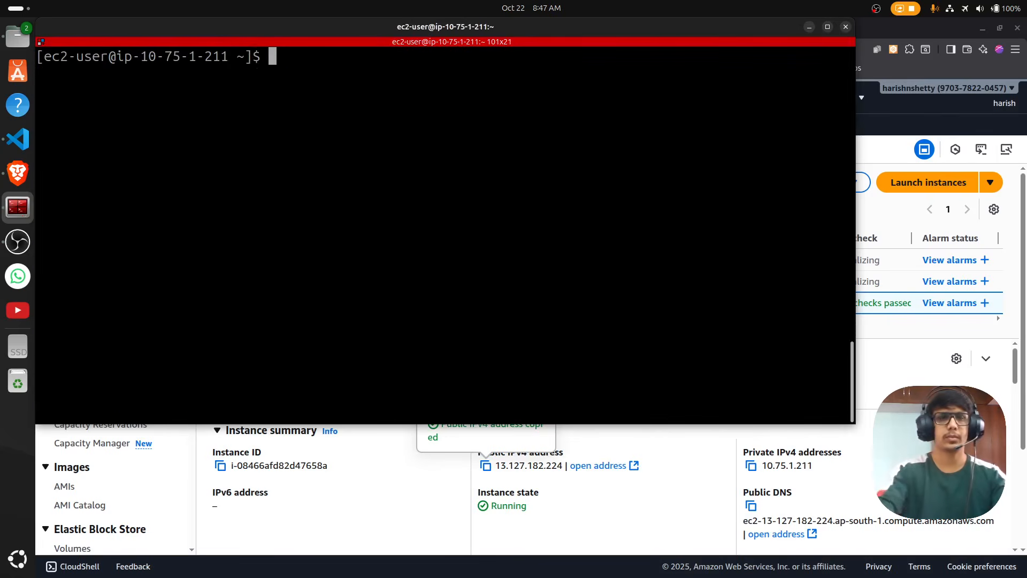
# Begin an SSH command on the jump server using new-keypair.pem as the identity file and ec2-user@ as the login.
pyautogui.write('ssh -i ne')
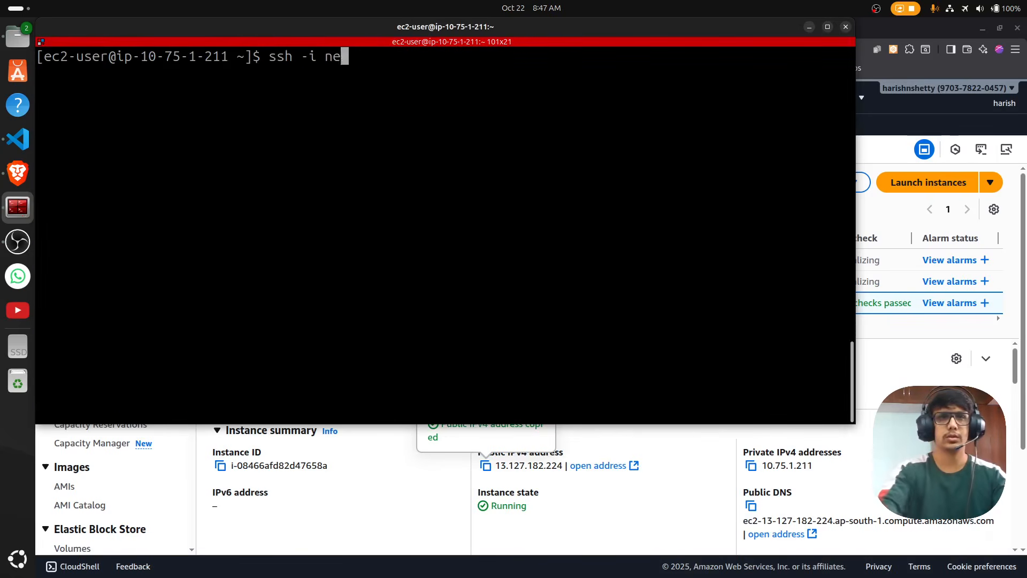
pyautogui.press('Tab')
pyautogui.write('ec2-')
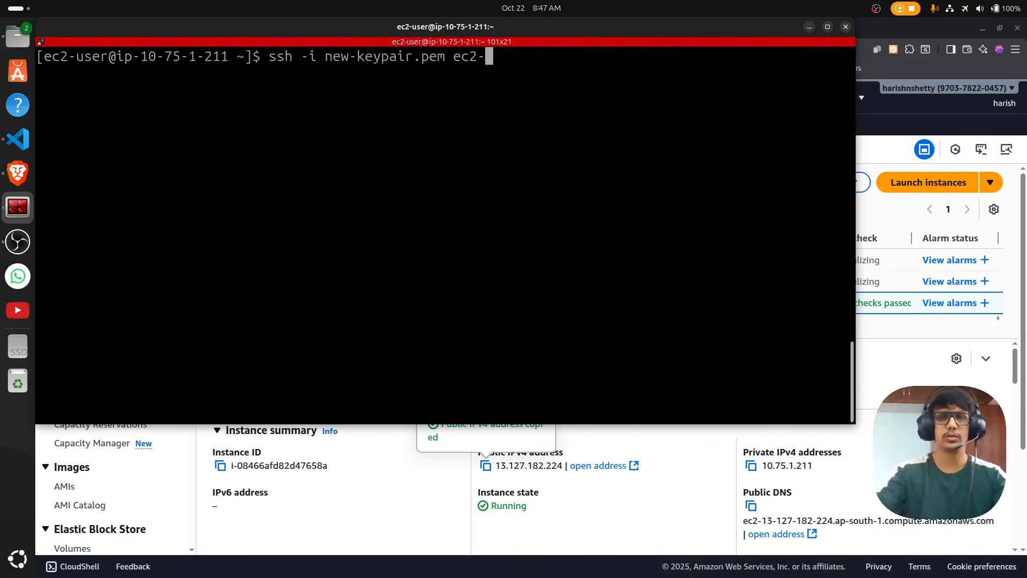
pyautogui.write('user@')
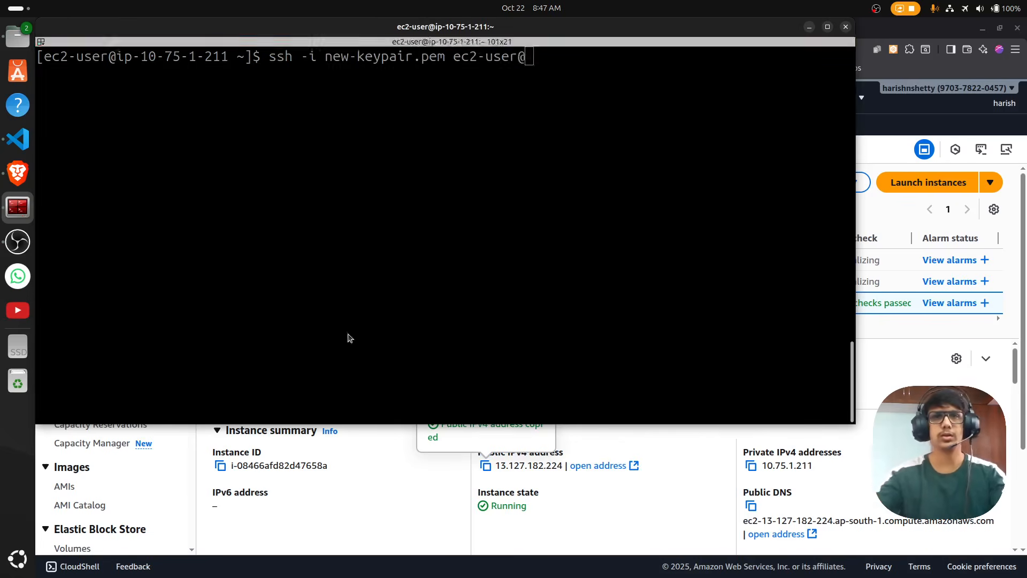
# Copy the private IPv4 address of instance ec2-1b and try to SSH from the jump server to 192.168.2.171.
pyautogui.hotkey('alt', 'Tab')
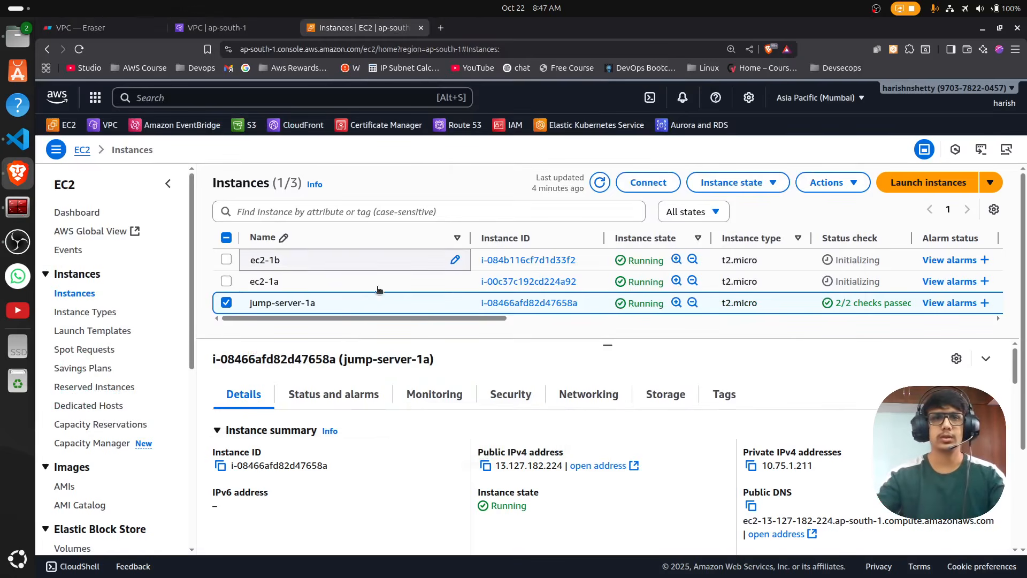
pyautogui.click(273, 261)
pyautogui.click(751, 466)
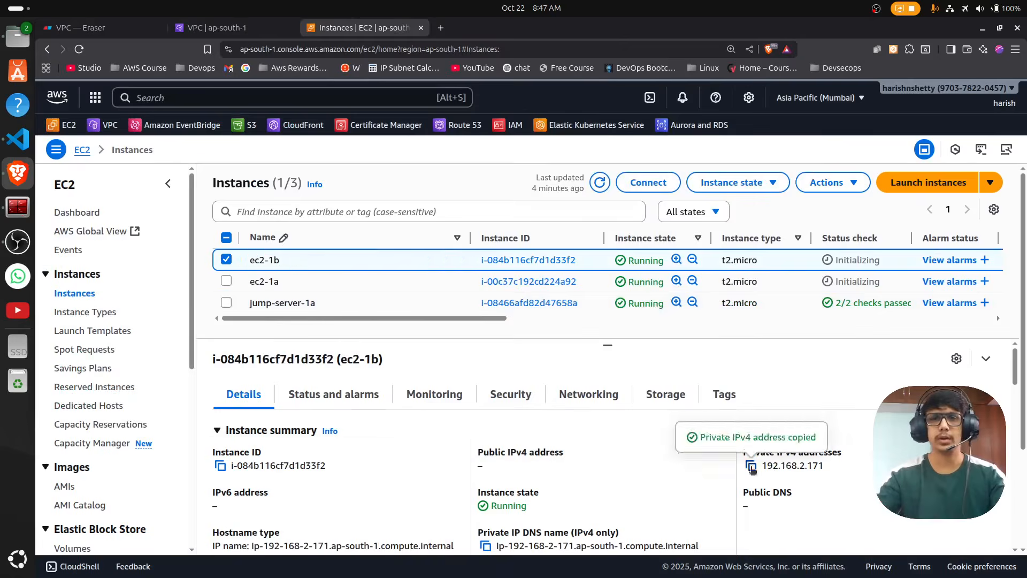
pyautogui.hotkey('alt', 'Tab')
pyautogui.hotkey('ctrl', 'shift', 'v')
pyautogui.press('Return')
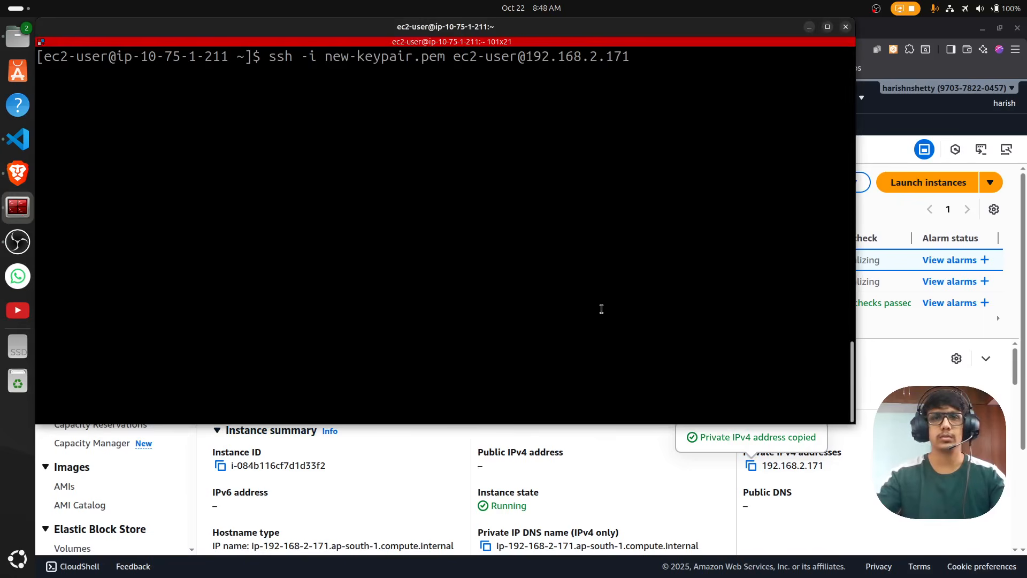
# Copy the private IPv4 address of instance ec2-1a, then interrupt the running SSH attempt and recall its command to replace the host address.
pyautogui.hotkey('alt', 'Tab')
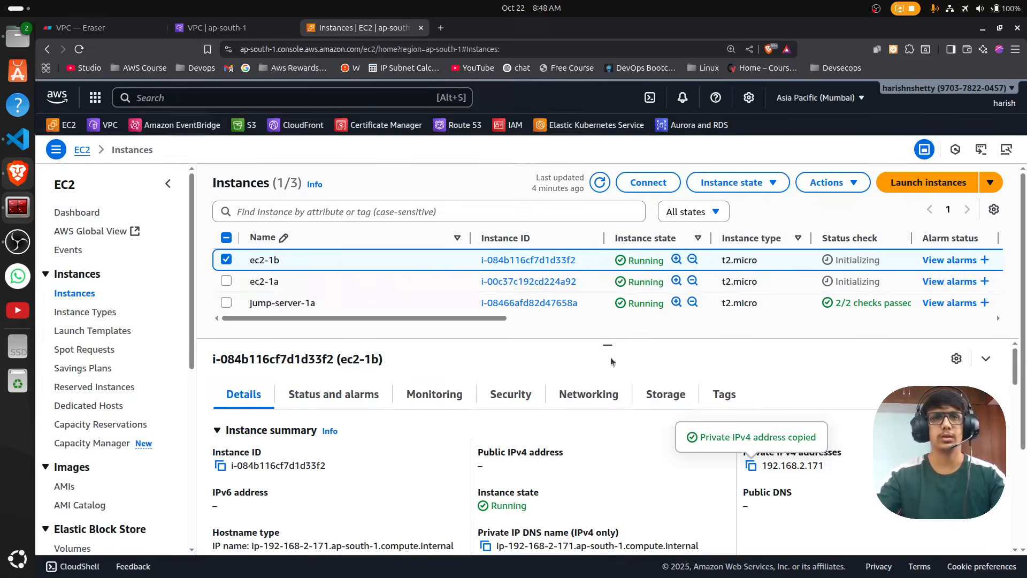
pyautogui.click(305, 281)
pyautogui.click(752, 465)
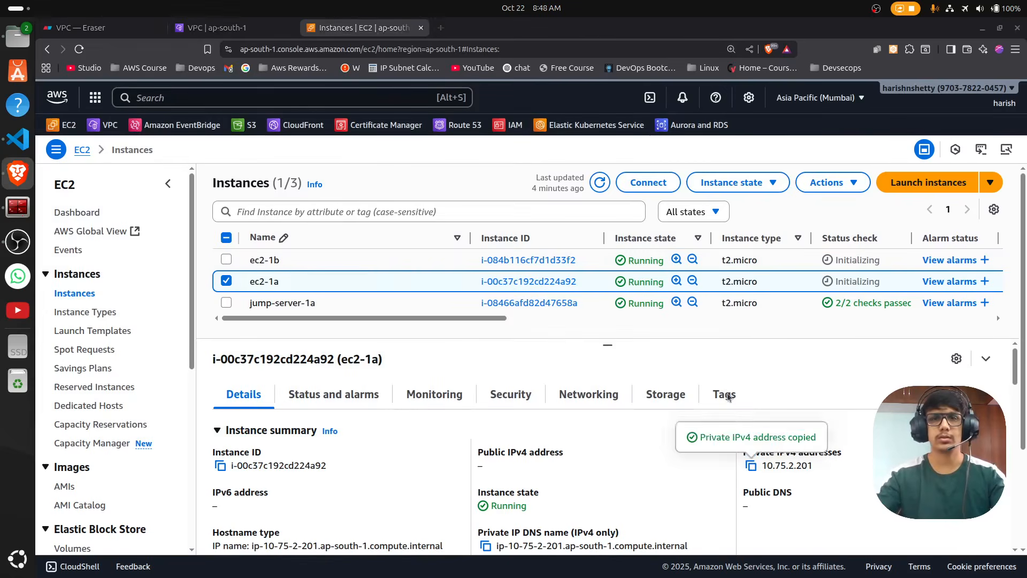
pyautogui.hotkey('alt', 'Tab')
pyautogui.press('Up')
pyautogui.press('BackSpace')
pyautogui.press('BackSpace')
pyautogui.press('BackSpace')
pyautogui.press('BackSpace')
pyautogui.press('BackSpace')
pyautogui.press('BackSpace')
pyautogui.press('BackSpace')
pyautogui.press('BackSpace')
pyautogui.press('BackSpace')
pyautogui.press('BackSpace')
pyautogui.press('BackSpace')
pyautogui.press('BackSpace')
pyautogui.press('BackSpace')
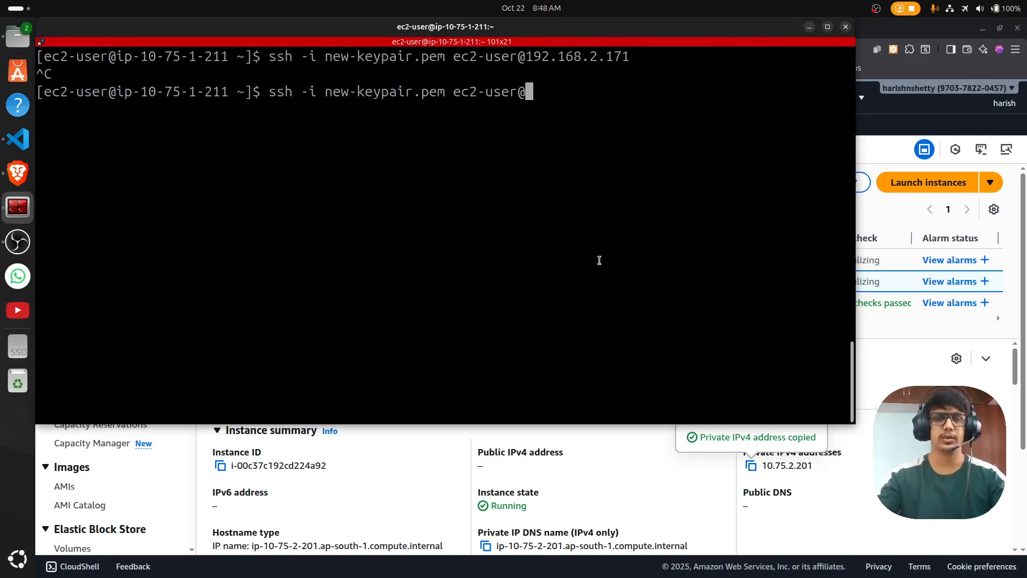
pyautogui.hotkey('ctrl', 'shift', 'v')
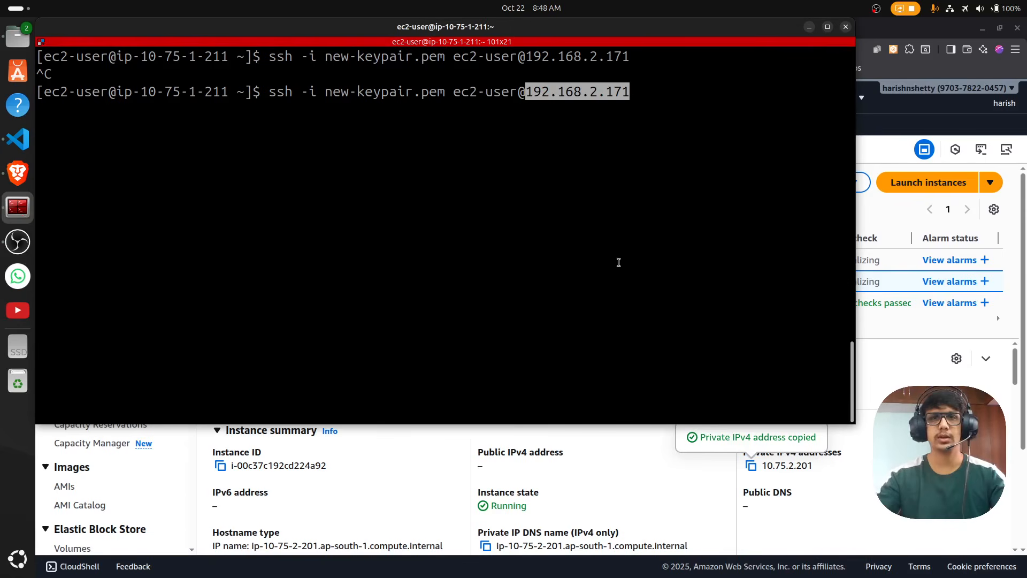
pyautogui.press('BackSpace')
pyautogui.press('BackSpace')
pyautogui.press('BackSpace')
pyautogui.press('BackSpace')
pyautogui.press('BackSpace')
pyautogui.press('BackSpace')
pyautogui.press('BackSpace')
pyautogui.press('BackSpace')
pyautogui.press('BackSpace')
pyautogui.press('BackSpace')
pyautogui.press('BackSpace')
pyautogui.press('BackSpace')
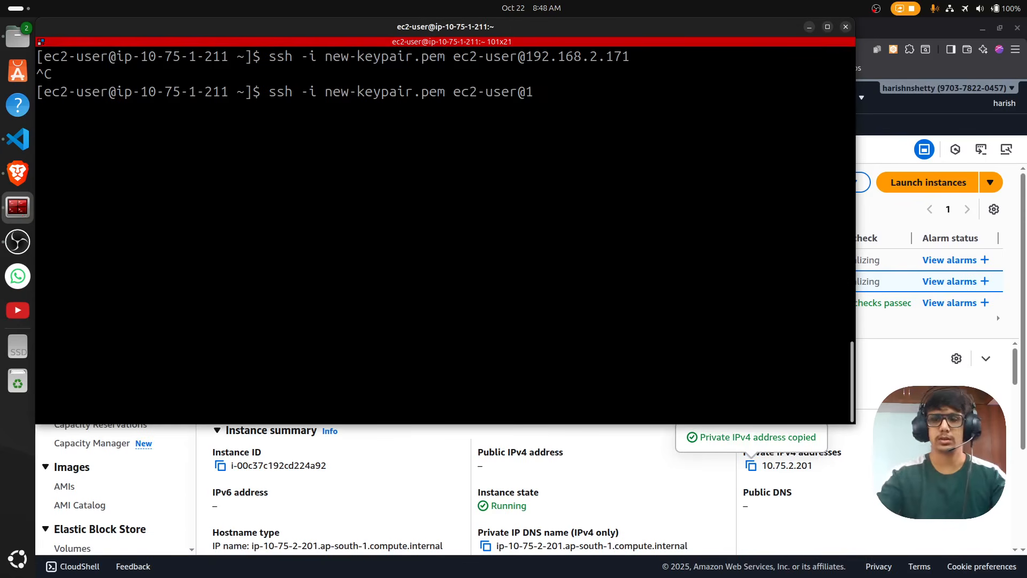
pyautogui.write('0.75.2.201')
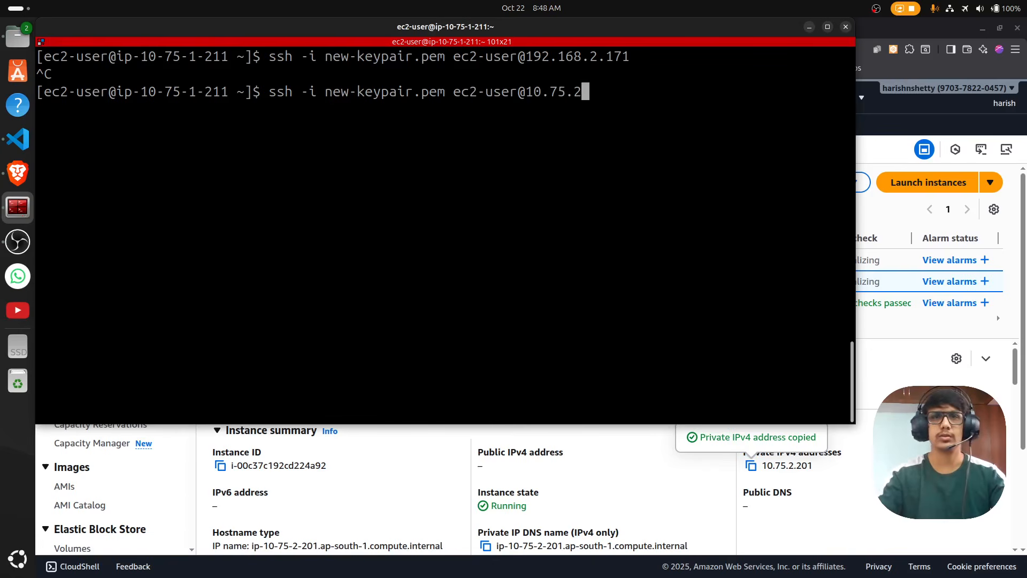
pyautogui.press('Return')
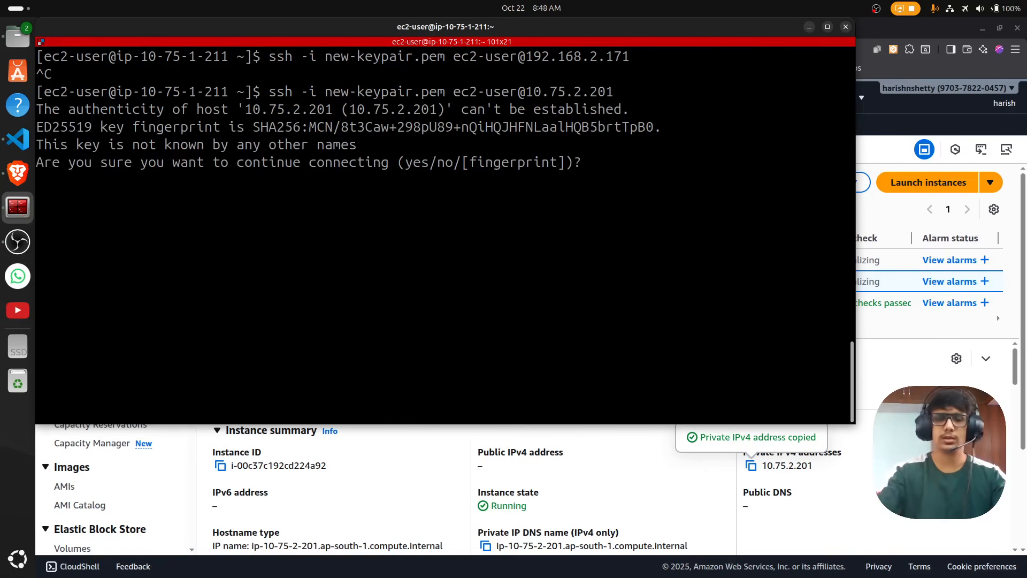
pyautogui.write('yes')
pyautogui.press('Return')
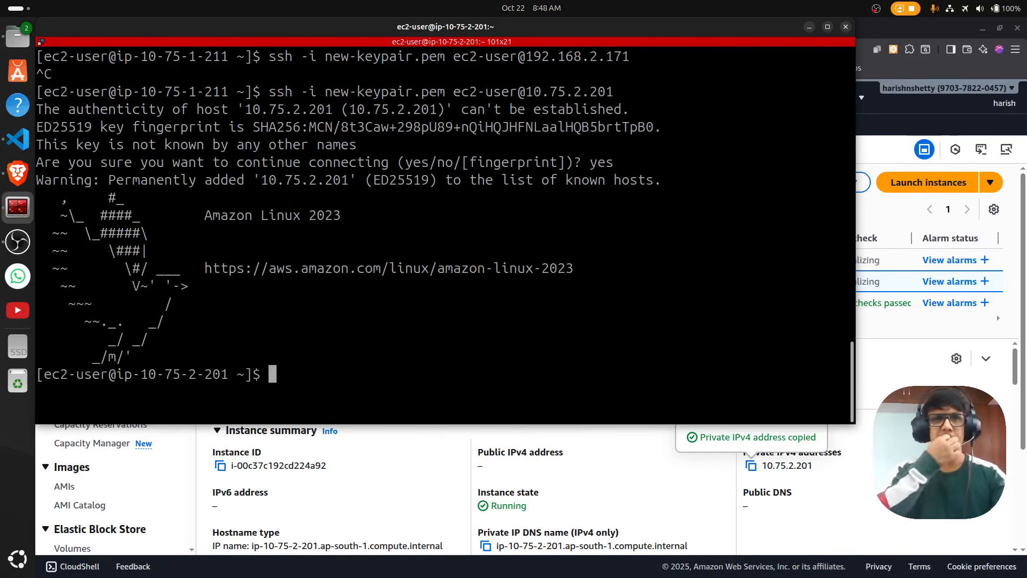
# Clear the terminal screen and highlight the 10-75-2 part of the host name in the prompt.
pyautogui.hotkey('ctrl', 'l')
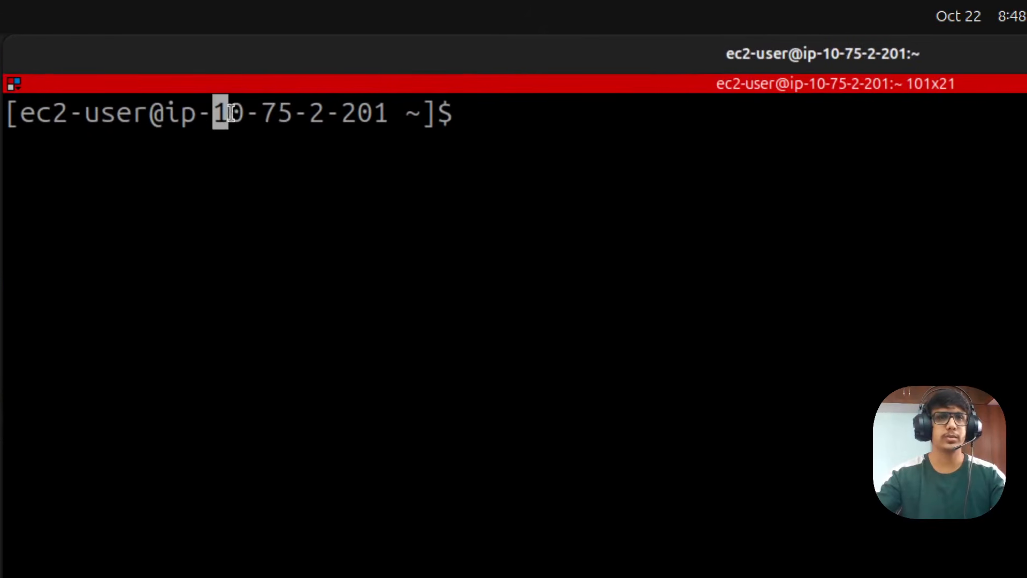
pyautogui.moveTo(230, 114); pyautogui.dragTo(325, 117)
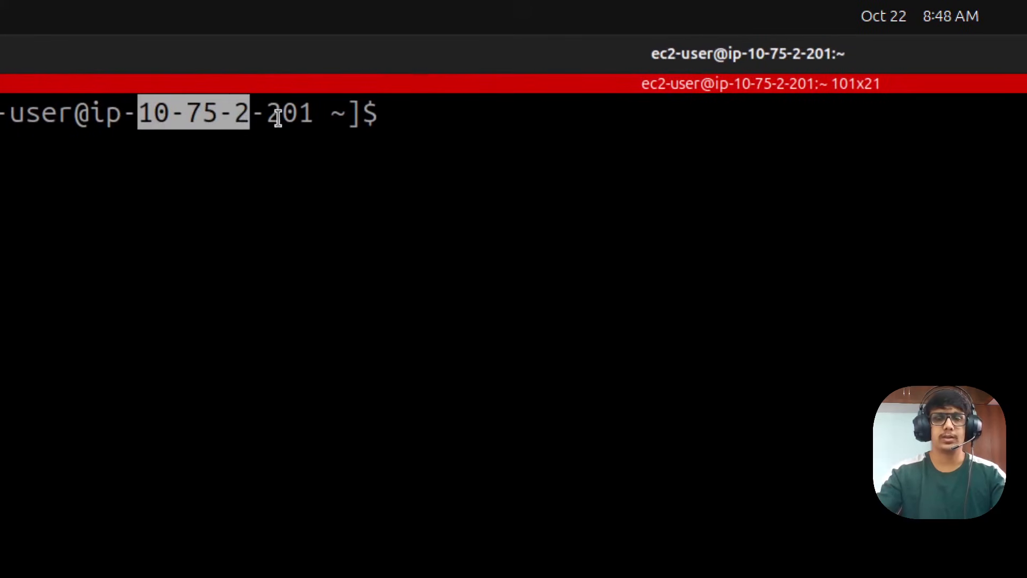
pyautogui.click(227, 154)
pyautogui.hotkey('ctrl', 'c')
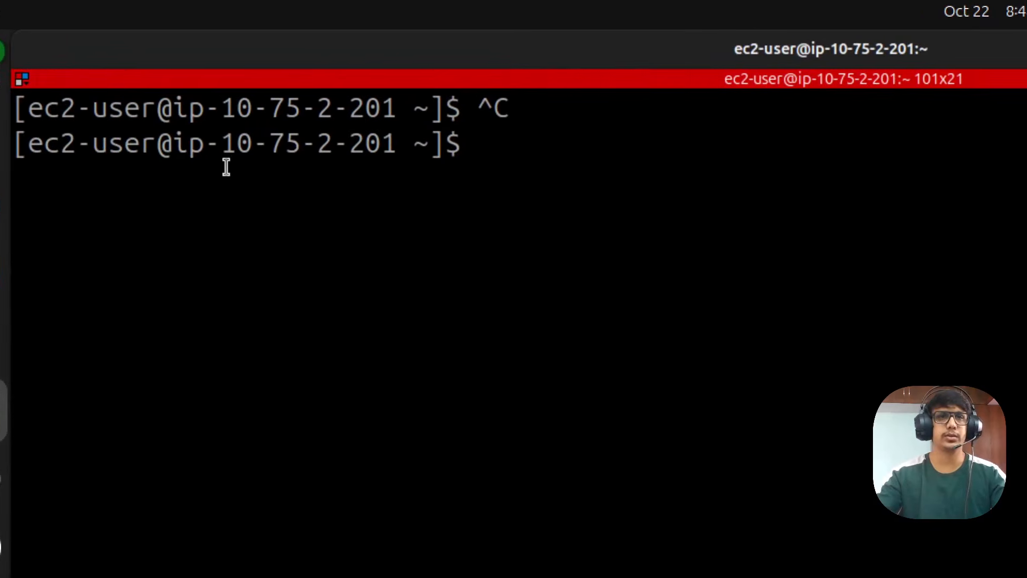
# Exit the session on 10.75.2.201 and reconnect to it from the jump server with the same SSH command.
pyautogui.write('exit')
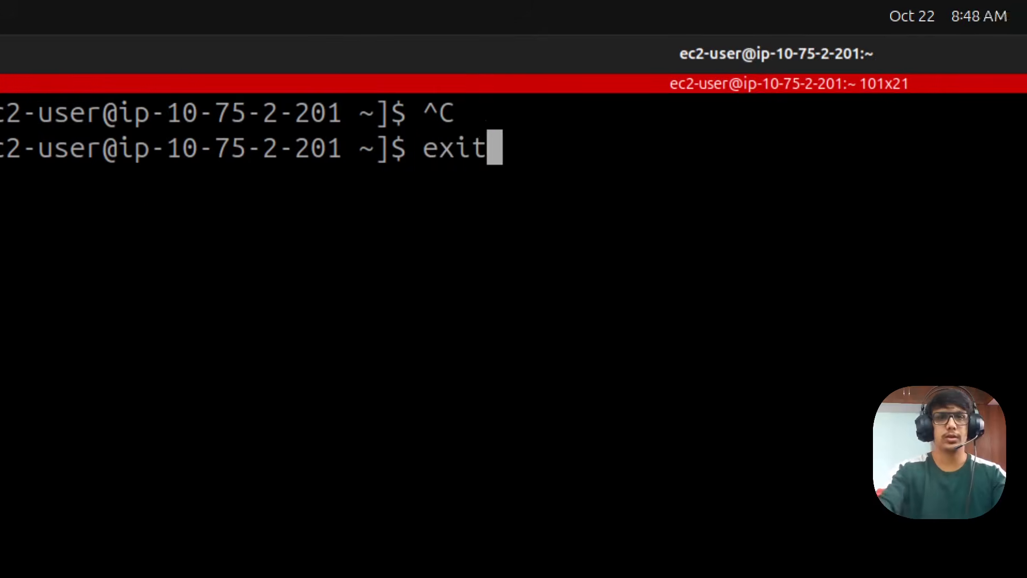
pyautogui.press('Return')
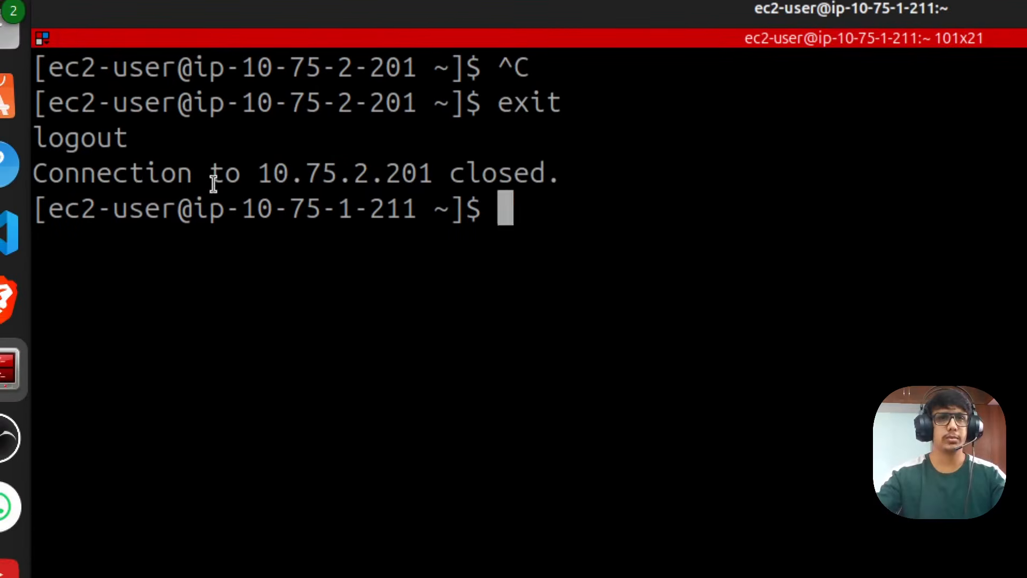
pyautogui.press('Up')
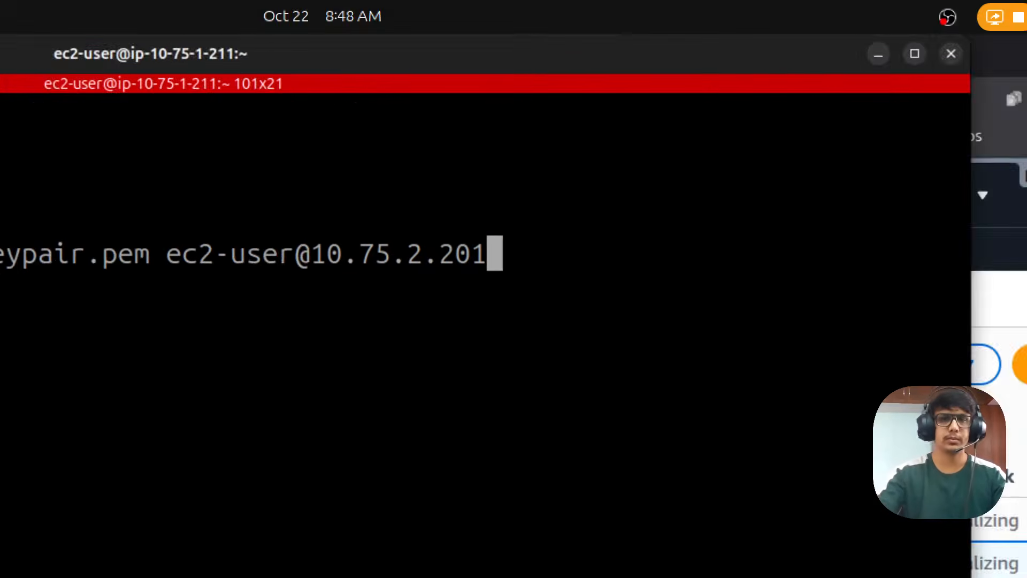
pyautogui.press('Return')
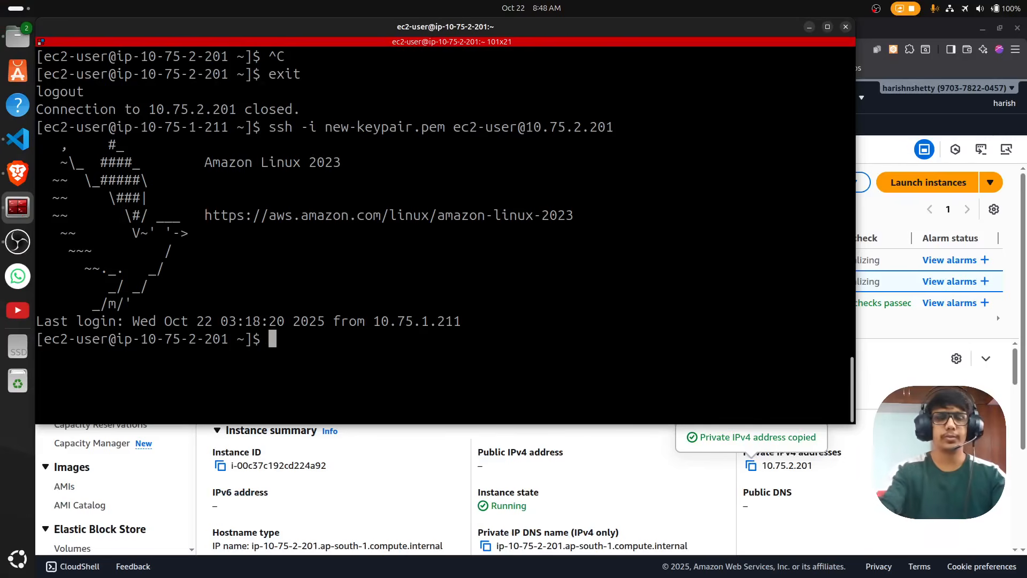
# Begin a ping command on the private instance and copy the private IPv4 address of ec2-1b from the EC2 console.
pyautogui.write('ping 192.16')
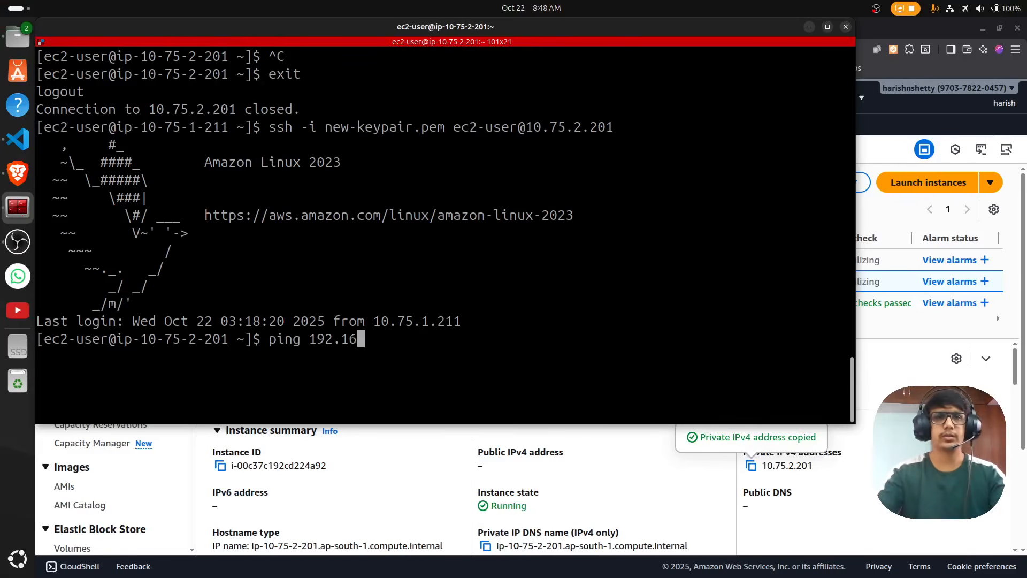
pyautogui.hotkey('alt', 'Tab')
pyautogui.click(452, 260)
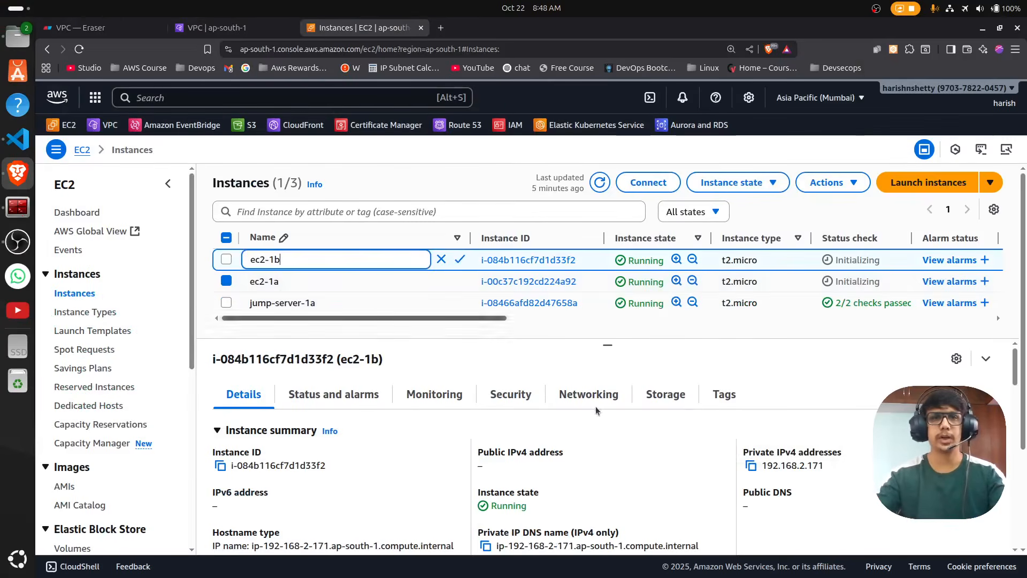
pyautogui.click(752, 466)
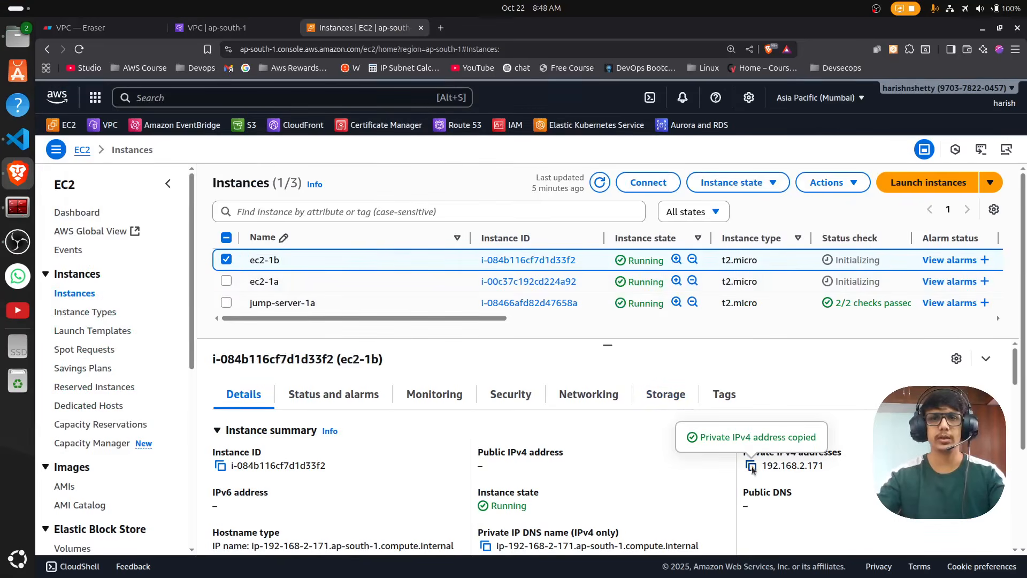
# Replace the partial ping address with 192.168.2.171, clear the screen and run the ping from the private instance.
pyautogui.hotkey('alt', 'Tab')
pyautogui.press('BackSpace')
pyautogui.press('BackSpace')
pyautogui.press('BackSpace')
pyautogui.press('BackSpace')
pyautogui.press('BackSpace')
pyautogui.press('BackSpace')
pyautogui.press('BackSpace')
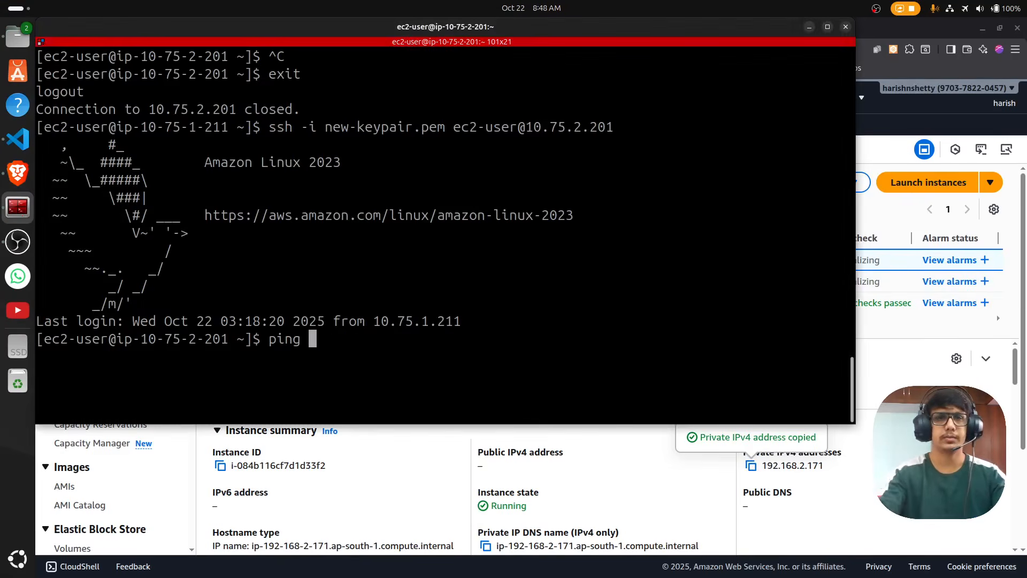
pyautogui.hotkey('ctrl', 'l')
pyautogui.hotkey('ctrl', 'shift', 'v')
pyautogui.press('Return')
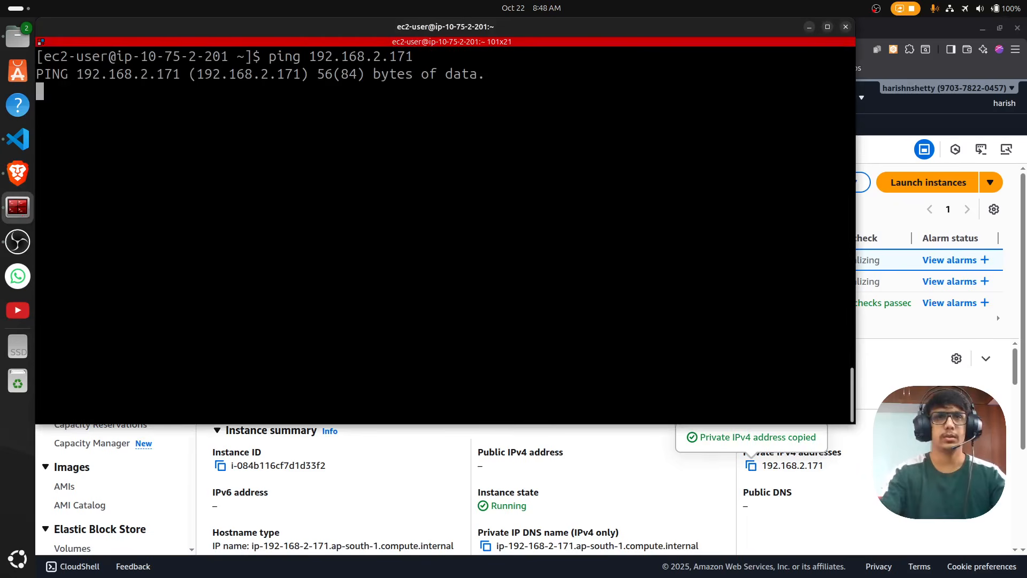
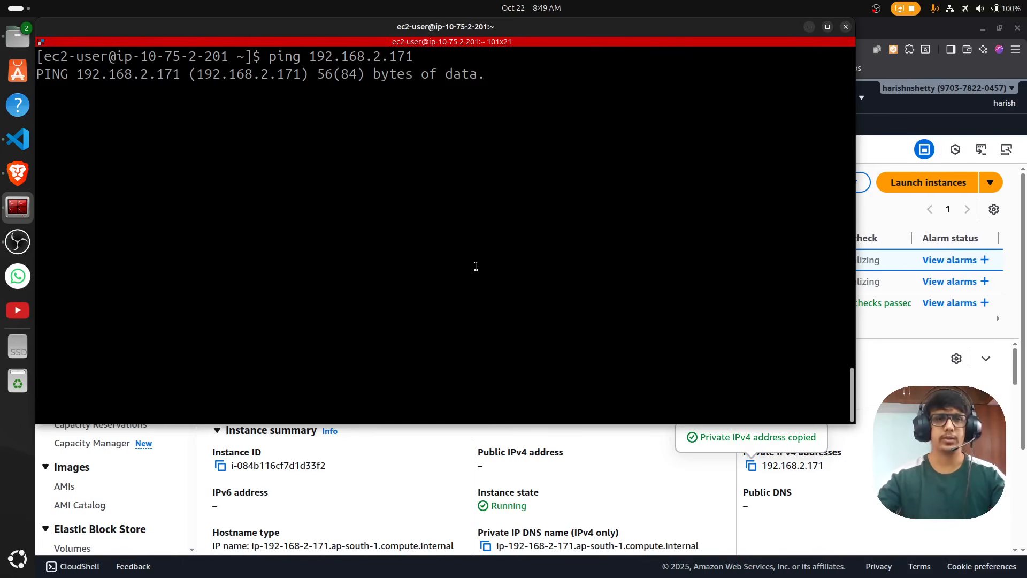
# Check the same-region VPC peering diagram in Eraser, then open the Peering connections page in the AWS VPC console.
pyautogui.click(683, 482)
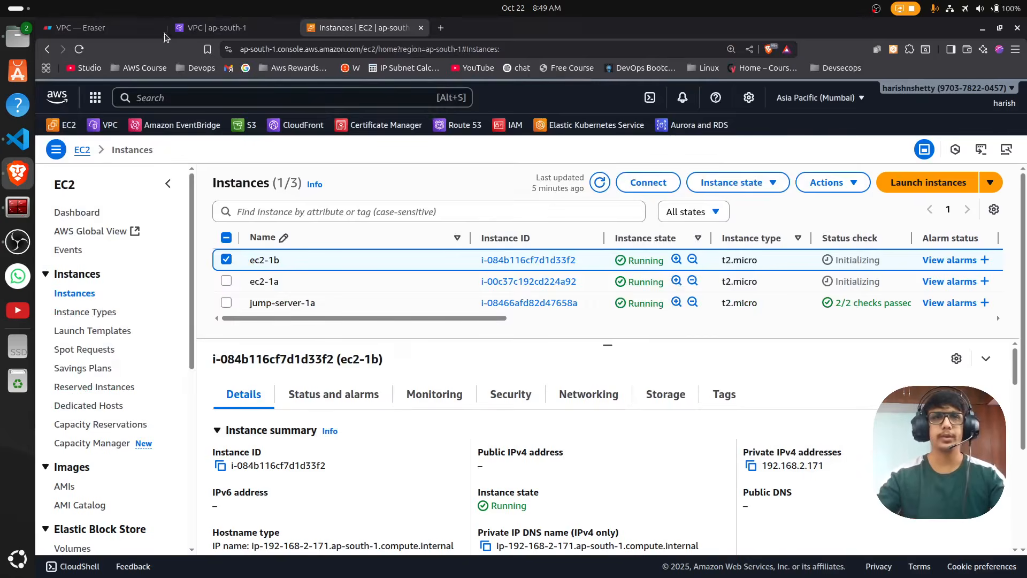
pyautogui.click(96, 27)
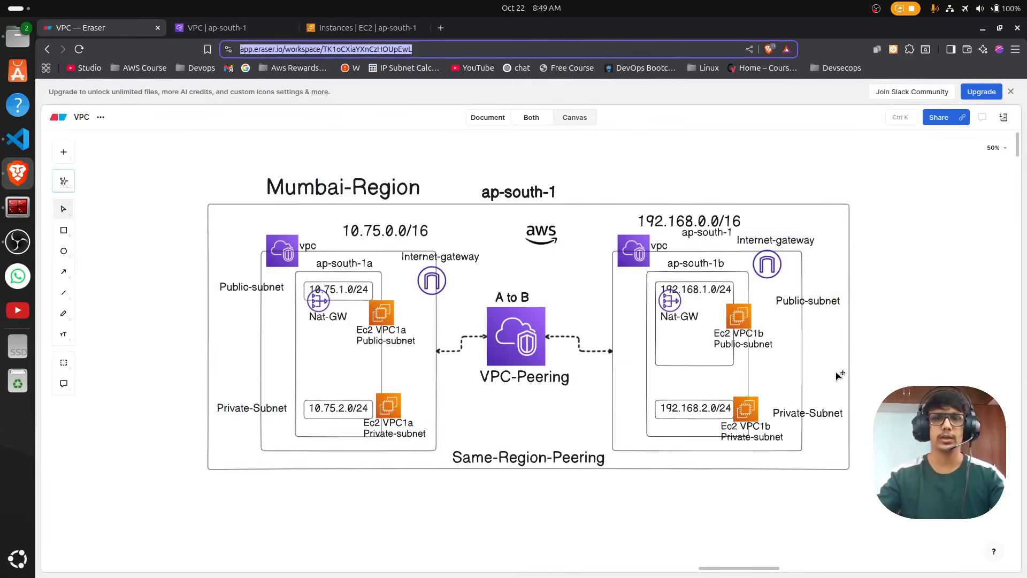
pyautogui.click(225, 27)
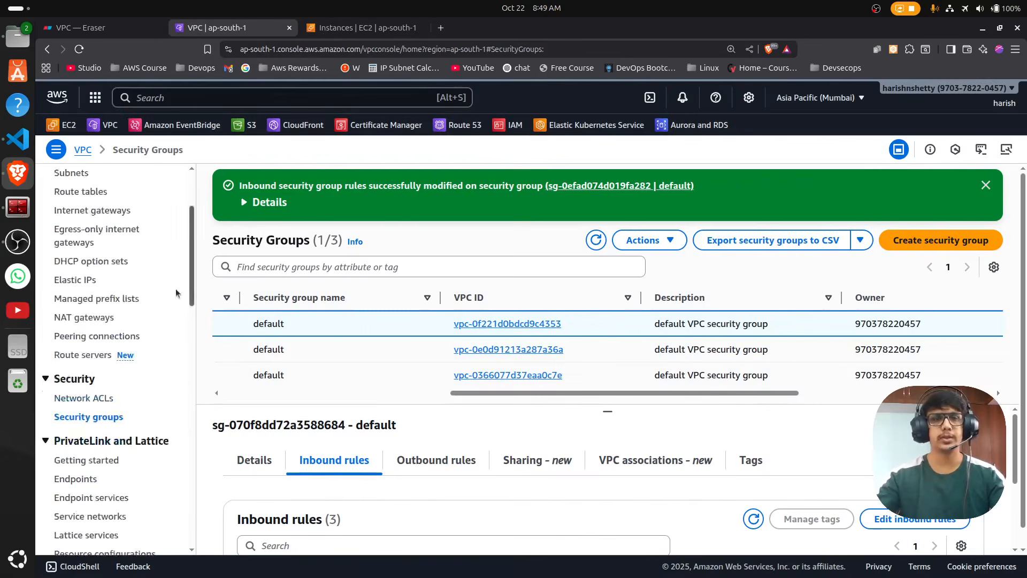
pyautogui.scroll(-3, 127, 358)
pyautogui.scroll(3, 143, 340)
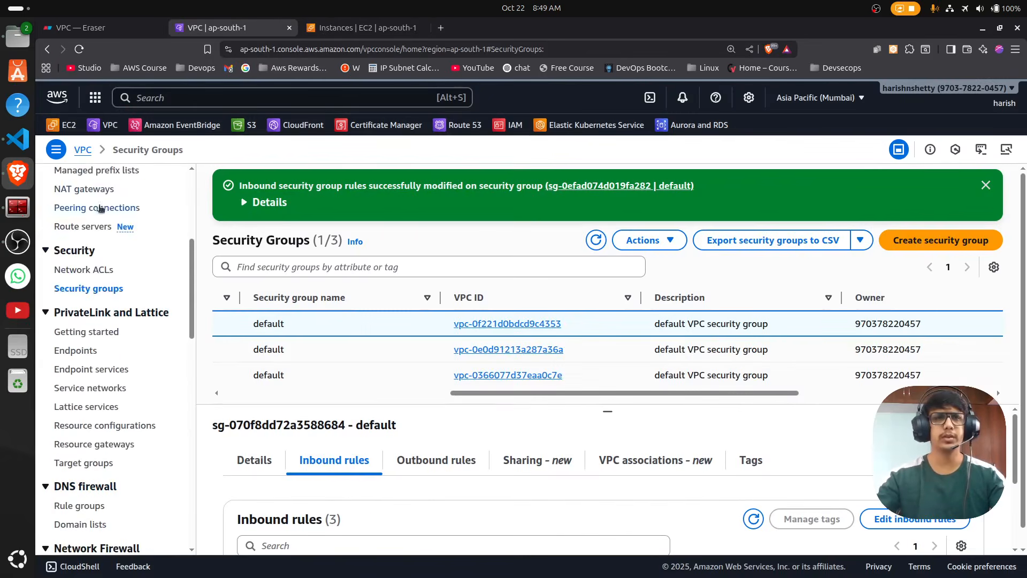
pyautogui.scroll(-3, 93, 353)
pyautogui.scroll(5, 104, 374)
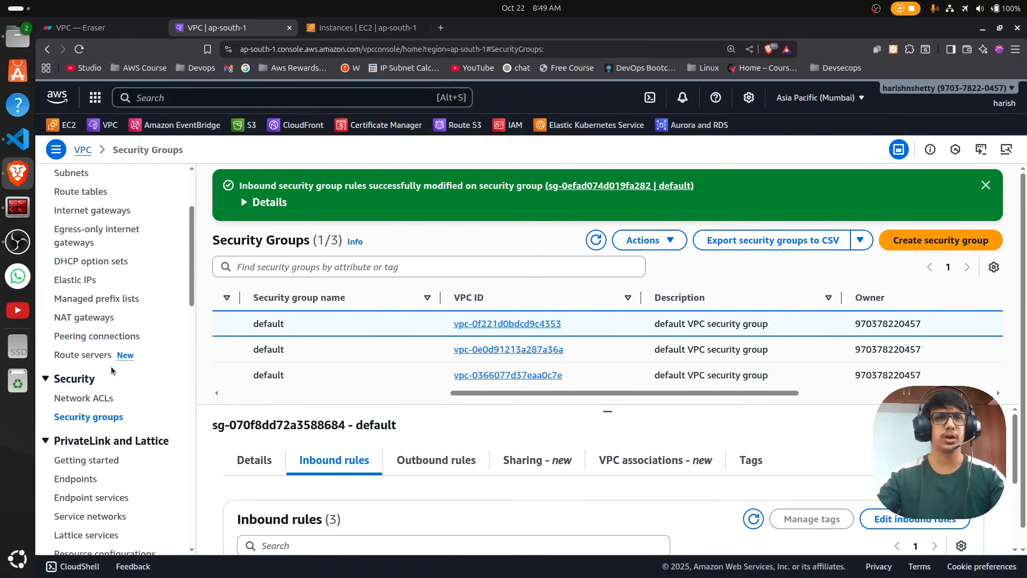
pyautogui.scroll(5, 111, 366)
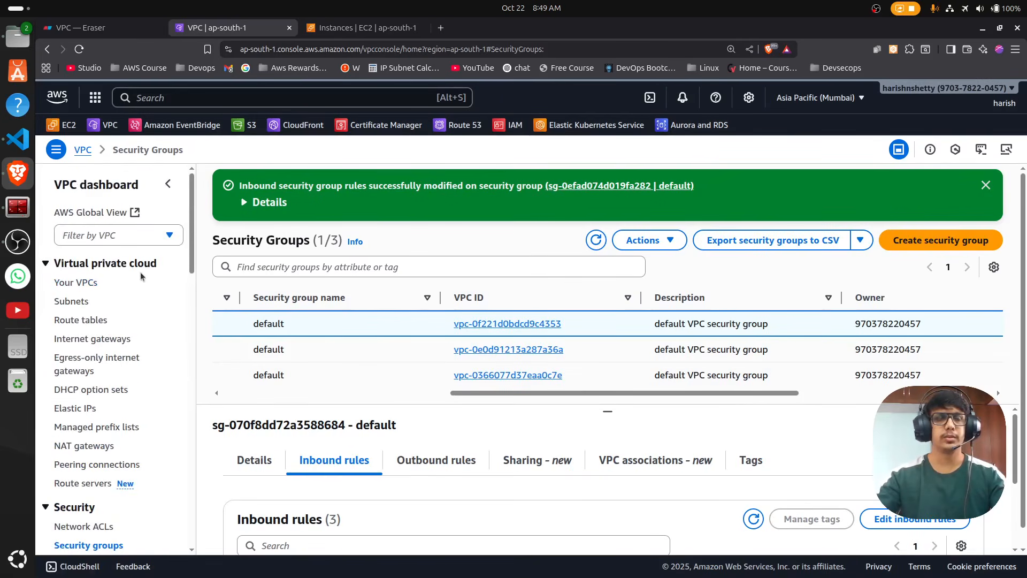
pyautogui.click(73, 465)
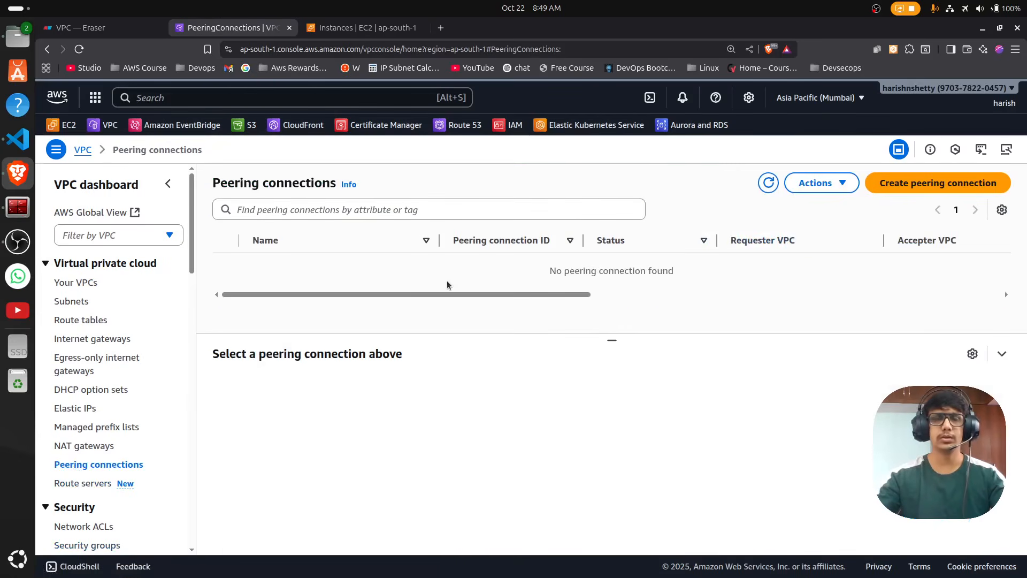
pyautogui.moveTo(612, 339); pyautogui.dragTo(612, 352)
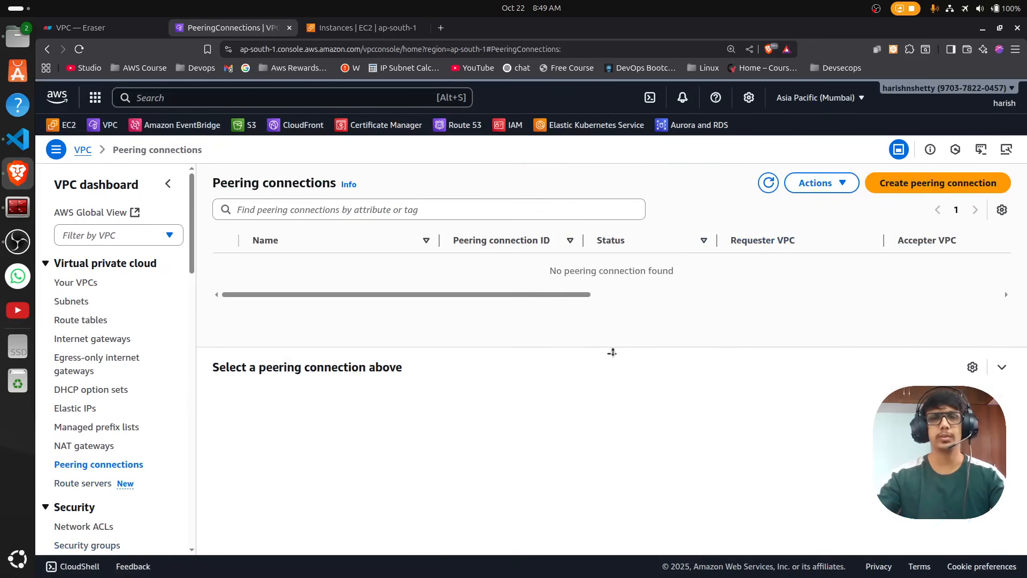
# Start a new VPC peering connection and name it VPC-a-to-b.
pyautogui.click(901, 184)
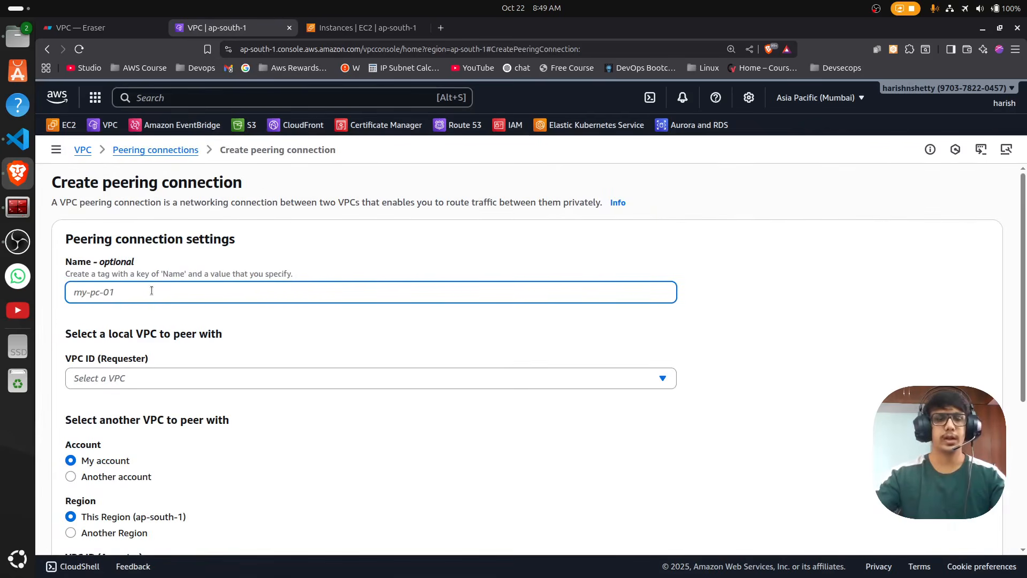
pyautogui.write('VPC-a')
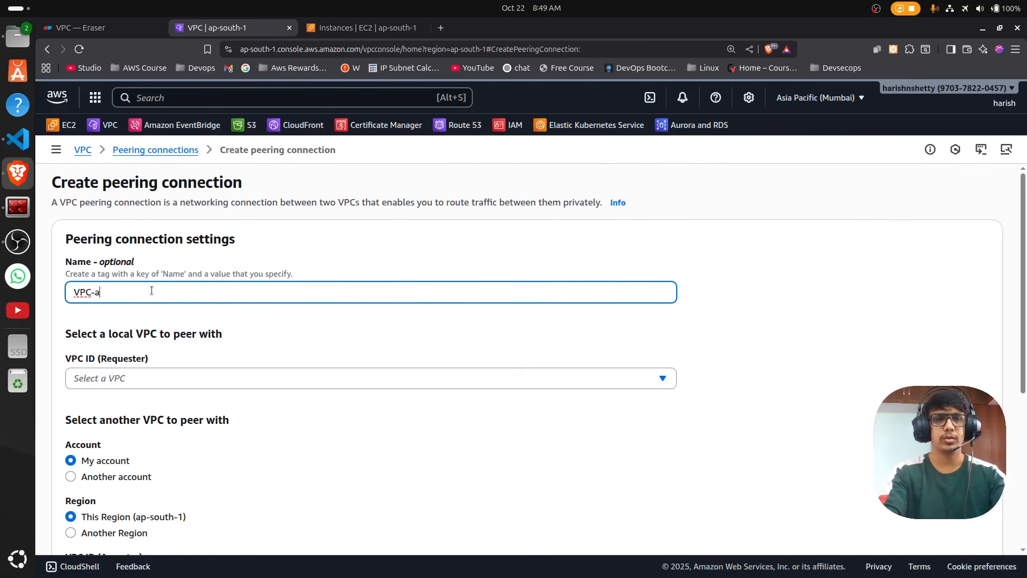
pyautogui.write('-to-b')
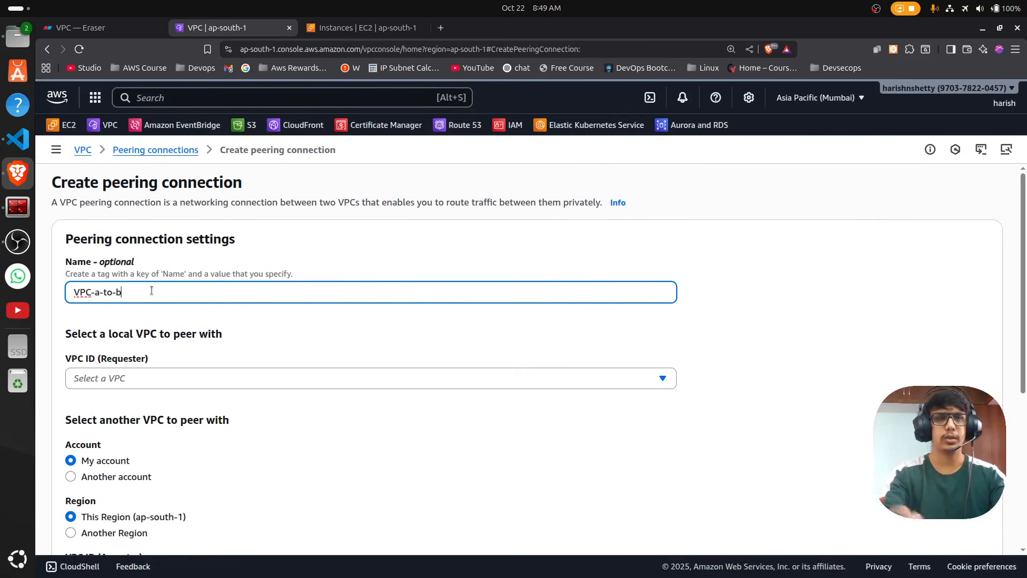
# In the Eraser multi-region diagram, change the North-Virginia VPC's availability zone label to US-EAST-1(c).
pyautogui.click(116, 32)
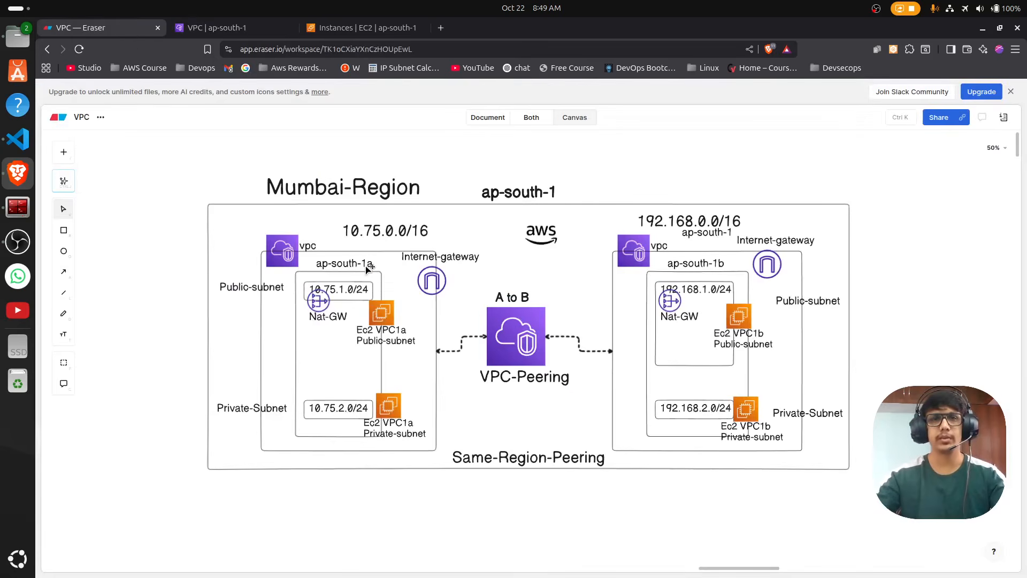
pyautogui.scroll(-12, 601, 441)
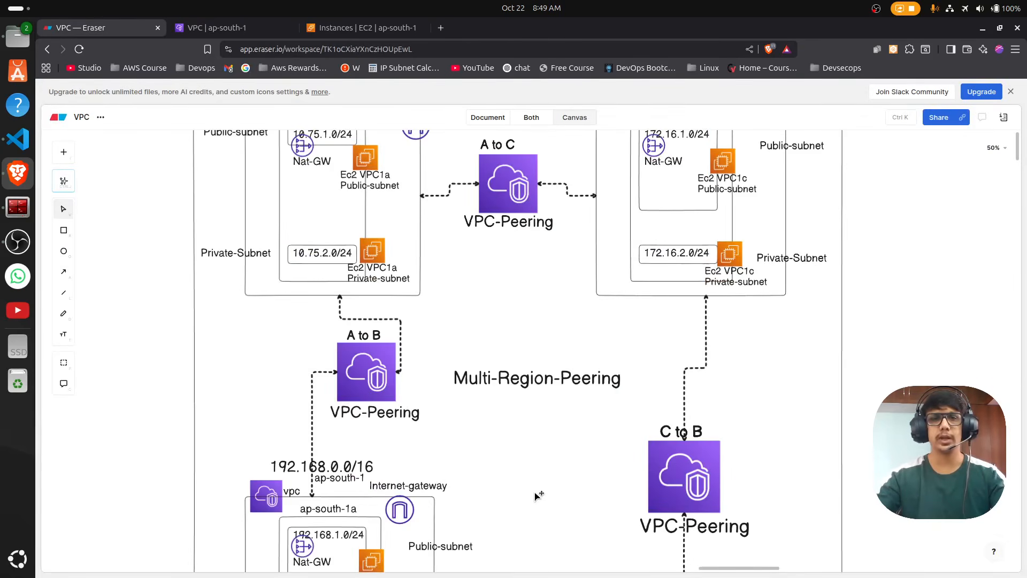
pyautogui.scroll(3, 572, 449)
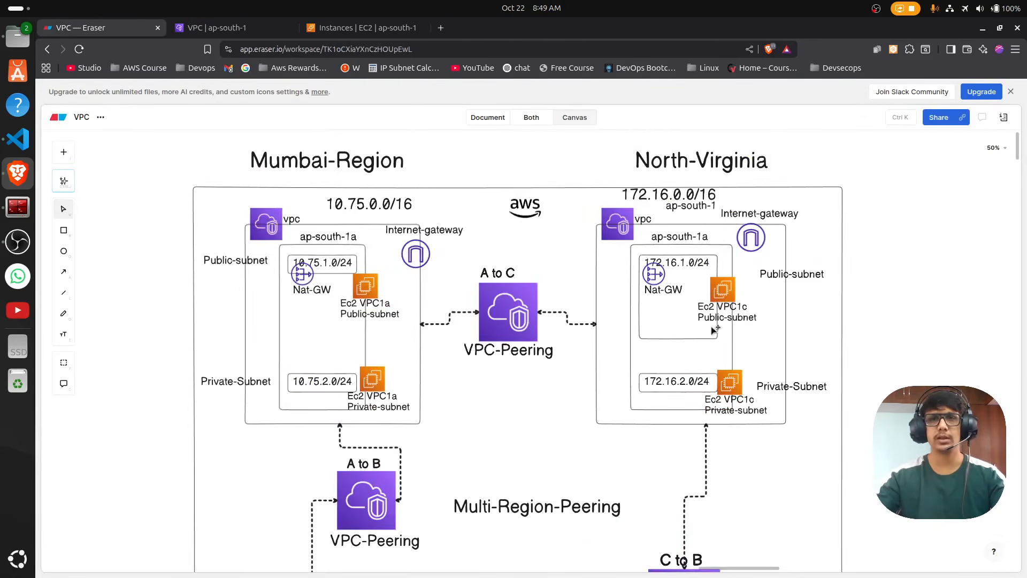
pyautogui.click(705, 234)
pyautogui.click(705, 234)
pyautogui.doubleClick(706, 234)
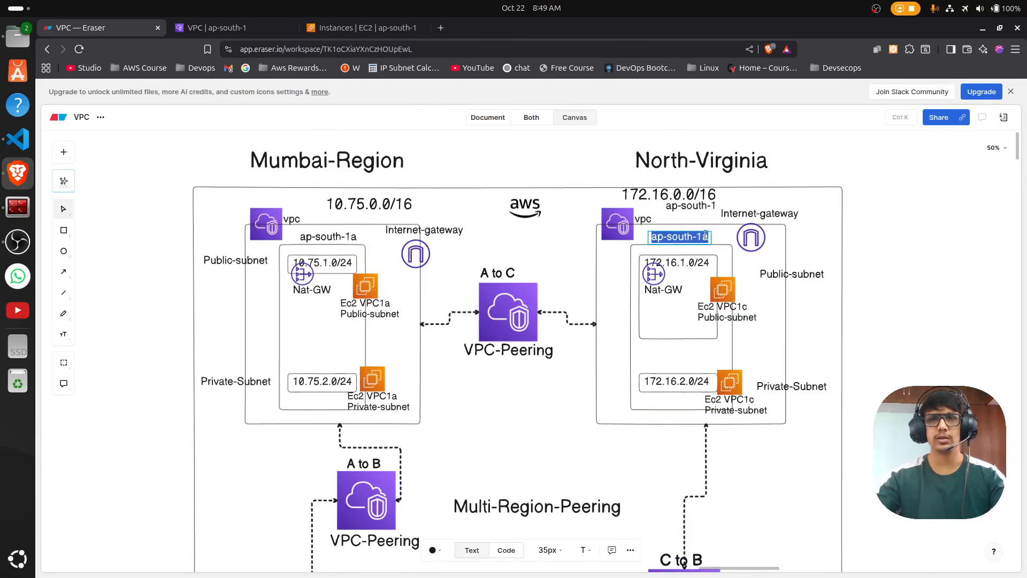
pyautogui.write('NV')
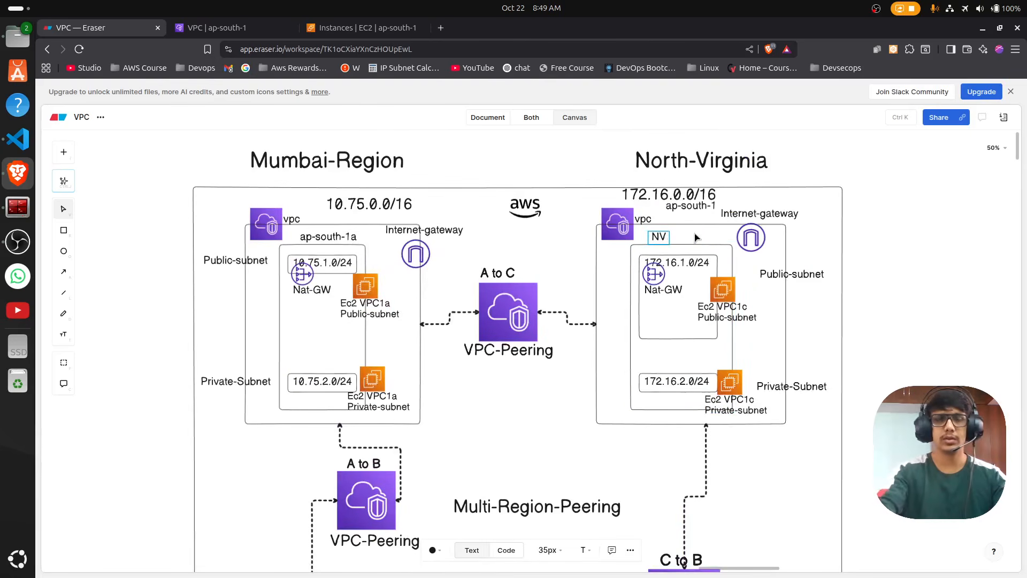
pyautogui.write('-')
pyautogui.press('BackSpace')
pyautogui.press('BackSpace')
pyautogui.press('BackSpace')
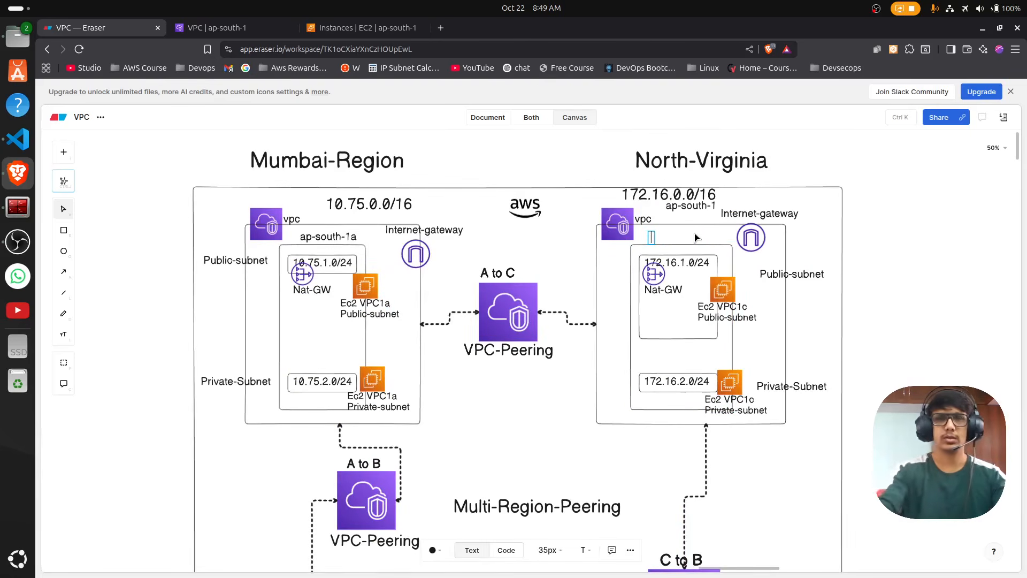
pyautogui.write('US-EAST-1')
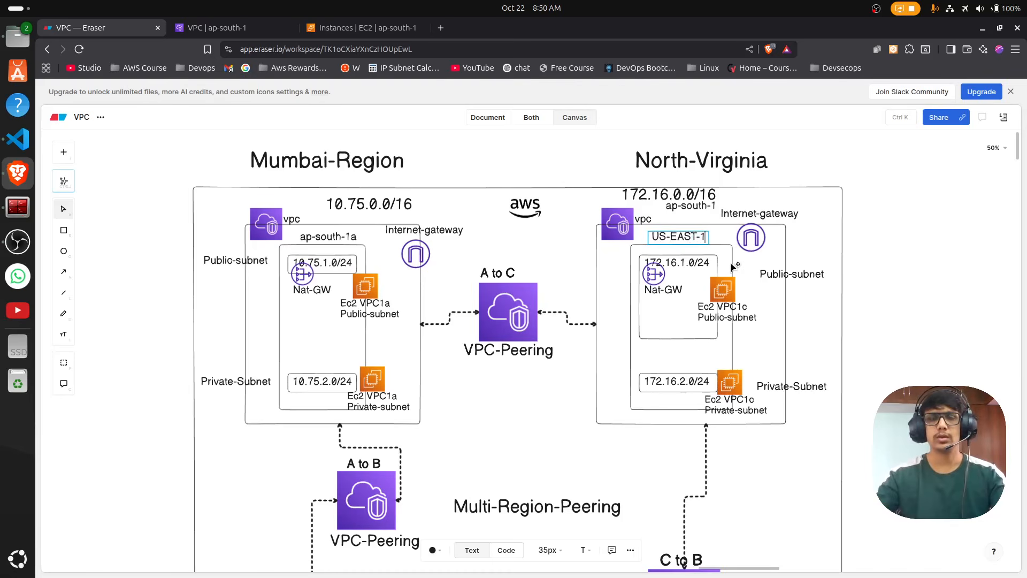
pyautogui.write('()')
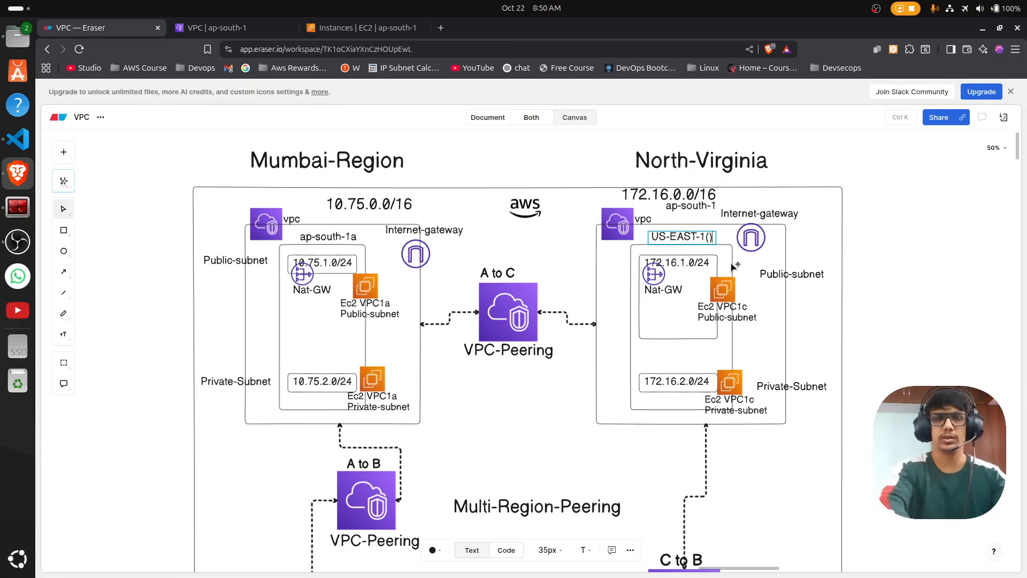
pyautogui.write('c')
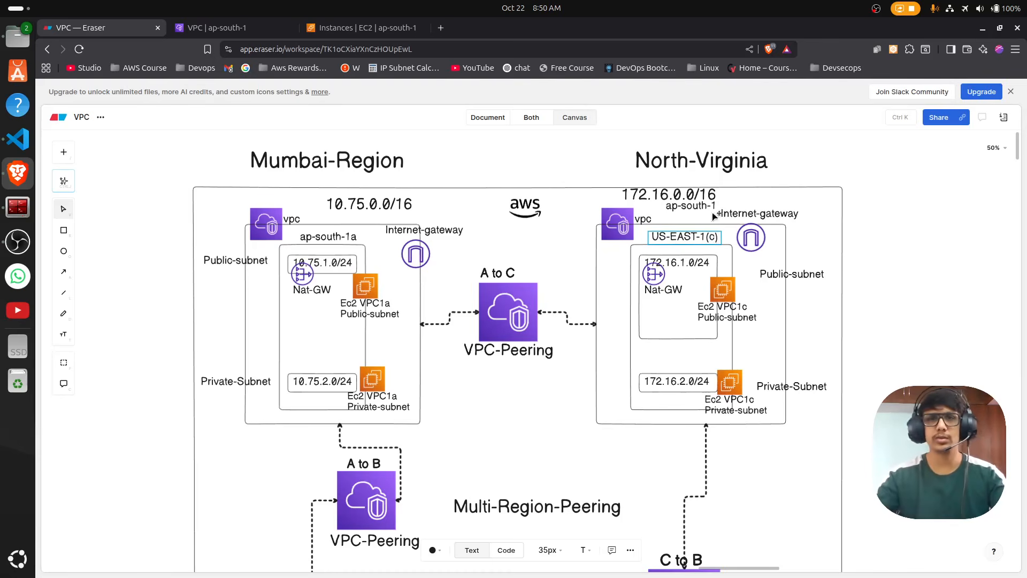
pyautogui.click(623, 284)
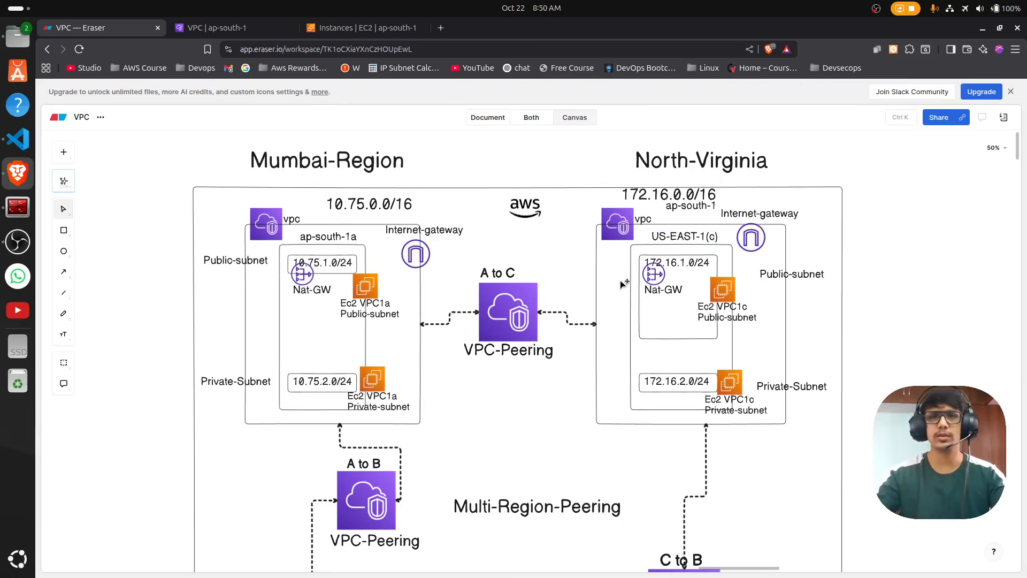
# Return to the AWS peering connection form and choose VPC-1a-vpc as the requester VPC.
pyautogui.click(230, 28)
pyautogui.scroll(-3, 153, 342)
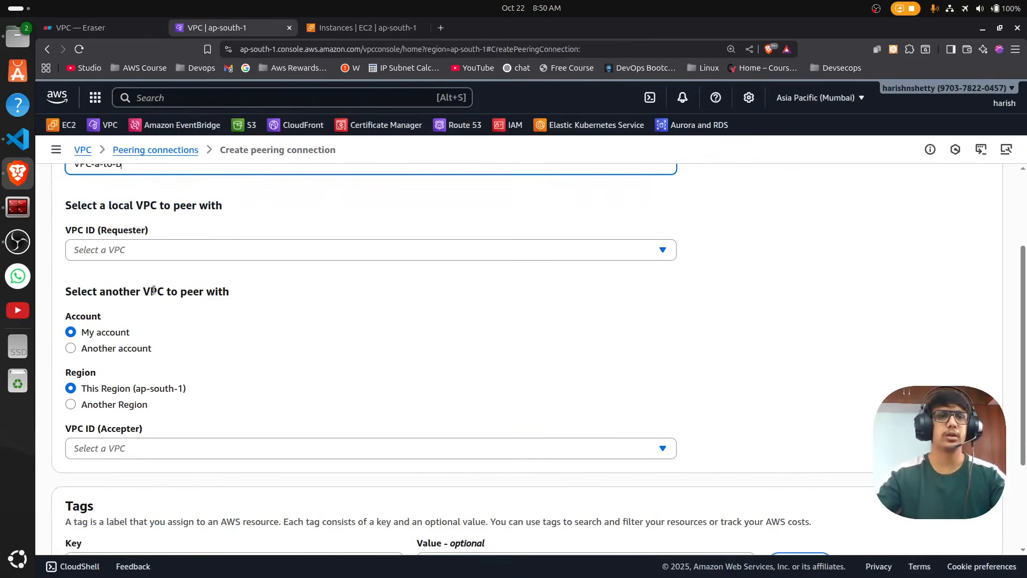
pyautogui.click(111, 250)
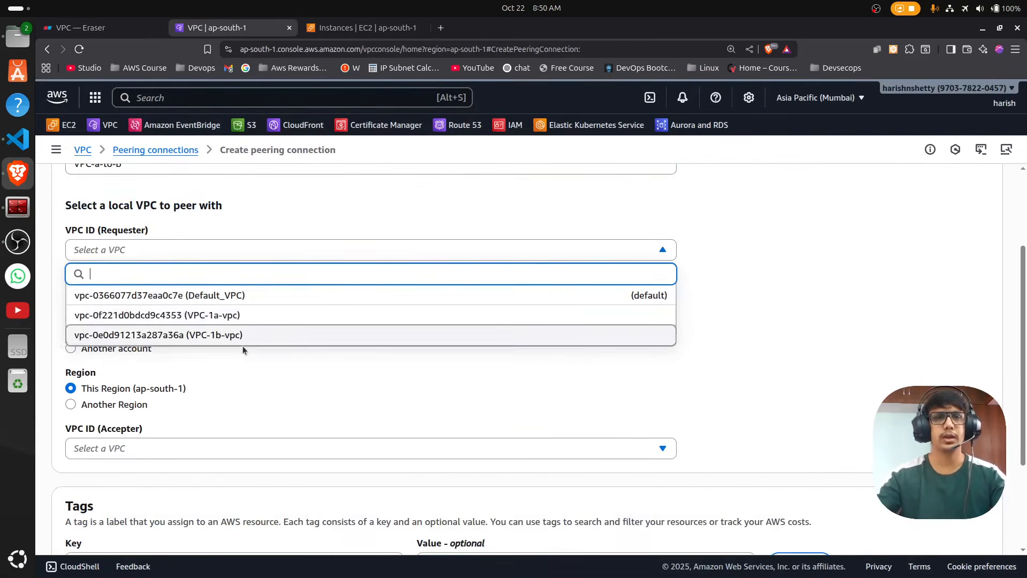
pyautogui.click(208, 318)
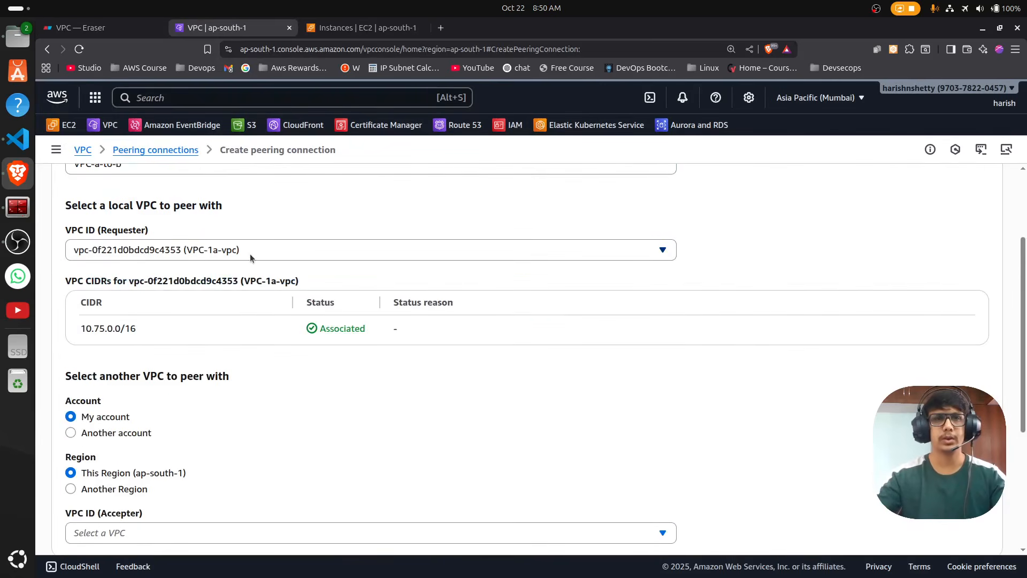
# Compare the requester VPC's CIDR in the peering form with the same-region peering diagram in Eraser.
pyautogui.click(125, 26)
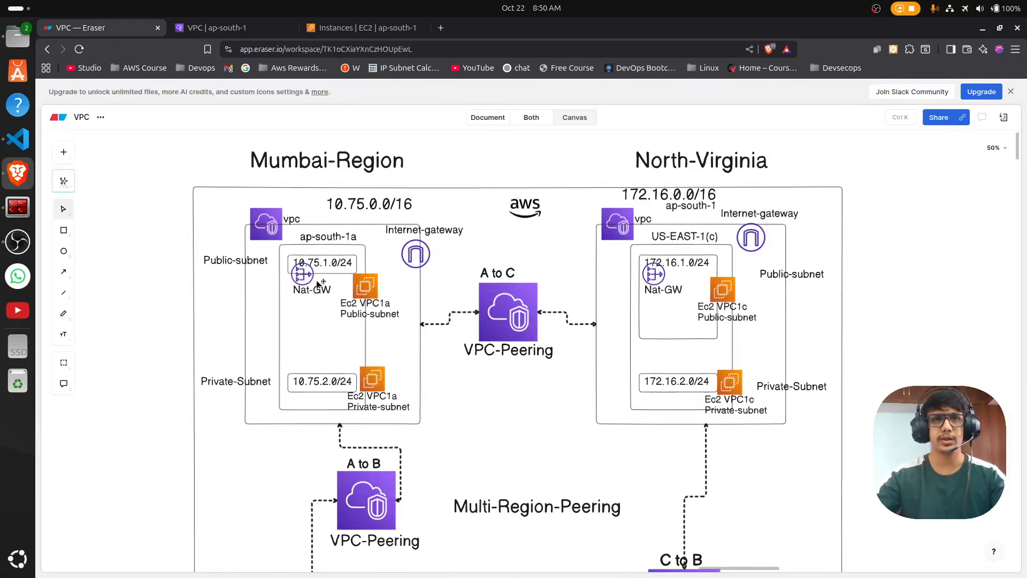
pyautogui.scroll(5, 383, 276)
pyautogui.scroll(-3, 384, 380)
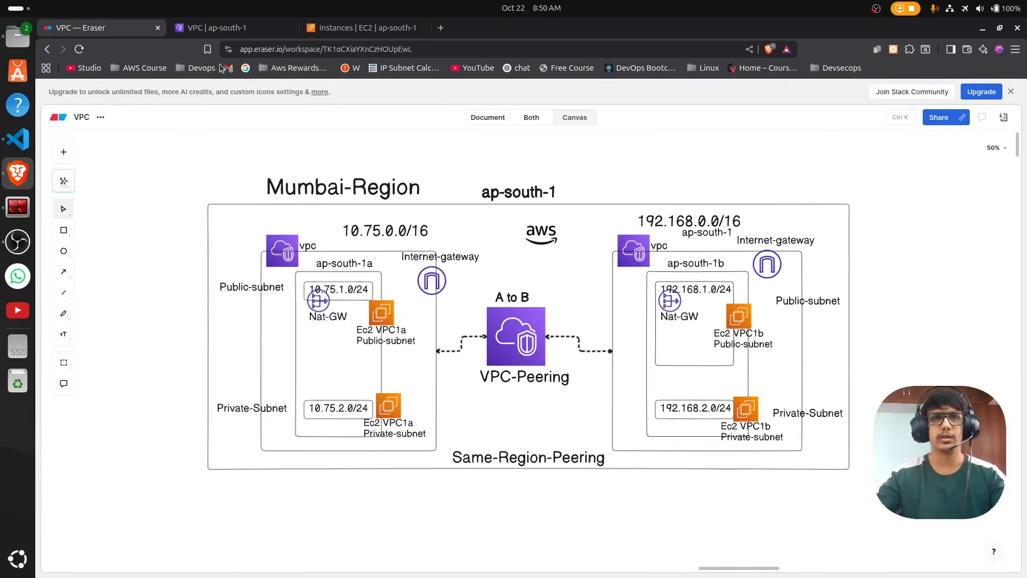
pyautogui.click(201, 30)
pyautogui.scroll(-2, 271, 378)
pyautogui.scroll(1, 271, 375)
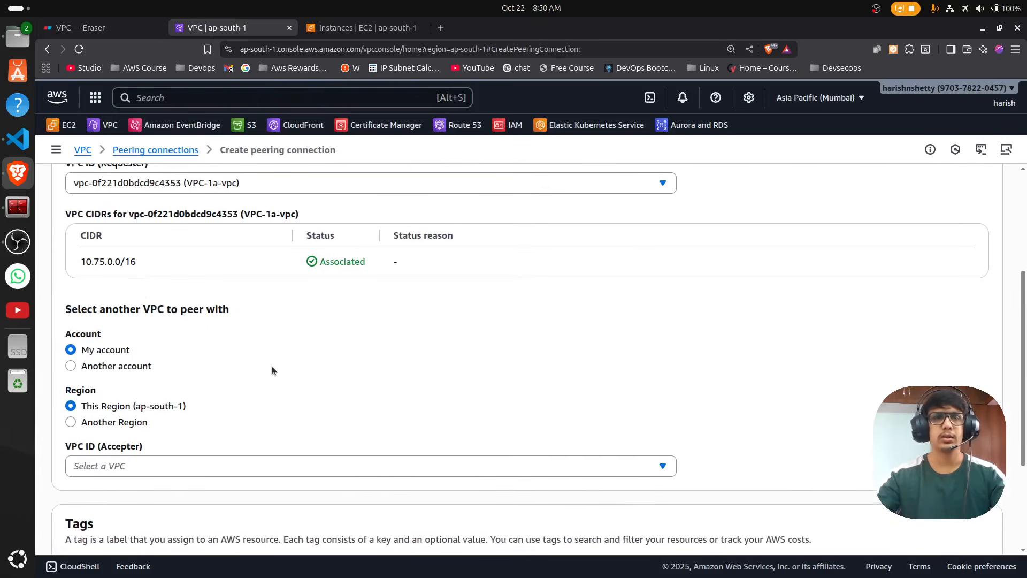
pyautogui.moveTo(136, 265); pyautogui.dragTo(80, 264)
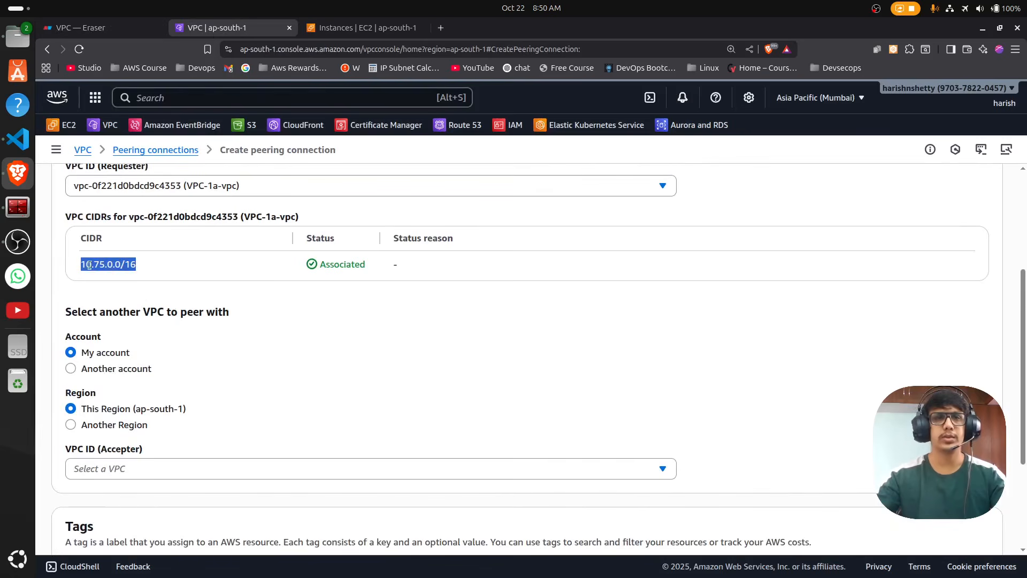
pyautogui.scroll(-1, 252, 371)
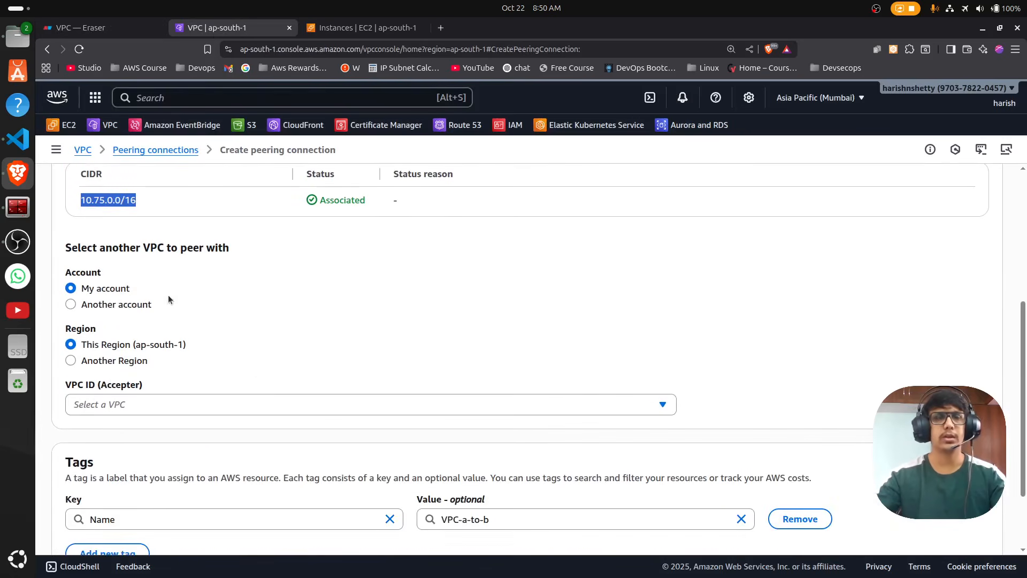
# Keep My account and This Region (ap-south-1) for the other VPC and choose VPC-1b-vpc as the accepter.
pyautogui.click(89, 251)
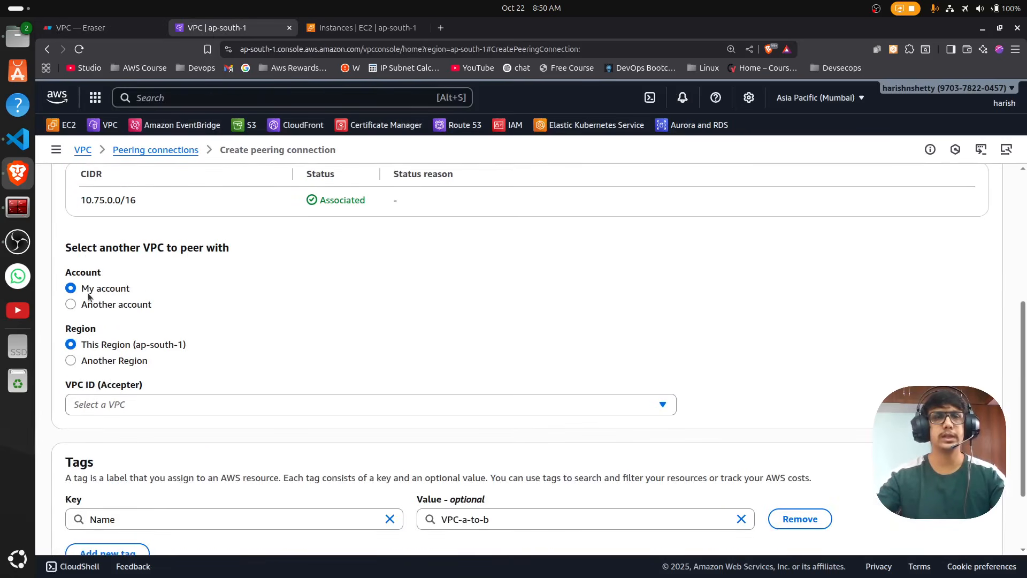
pyautogui.moveTo(83, 293); pyautogui.dragTo(150, 291)
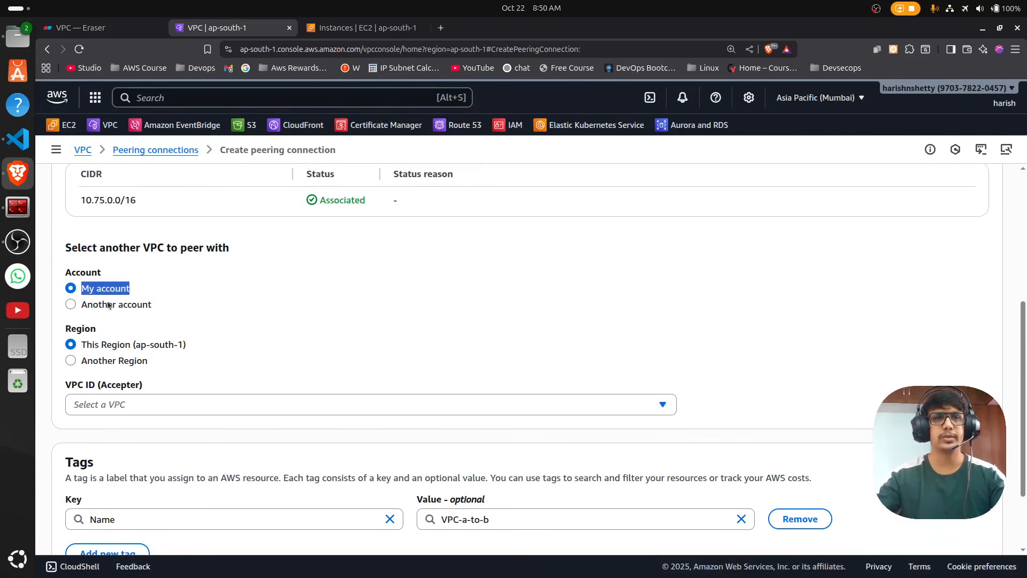
pyautogui.scroll(-1, 182, 379)
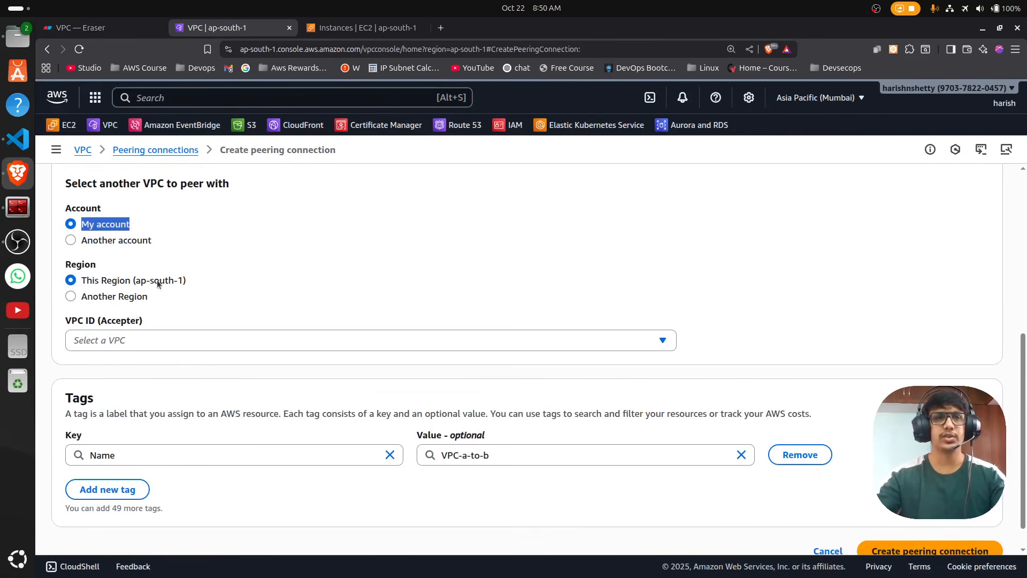
pyautogui.moveTo(81, 284); pyautogui.dragTo(207, 287)
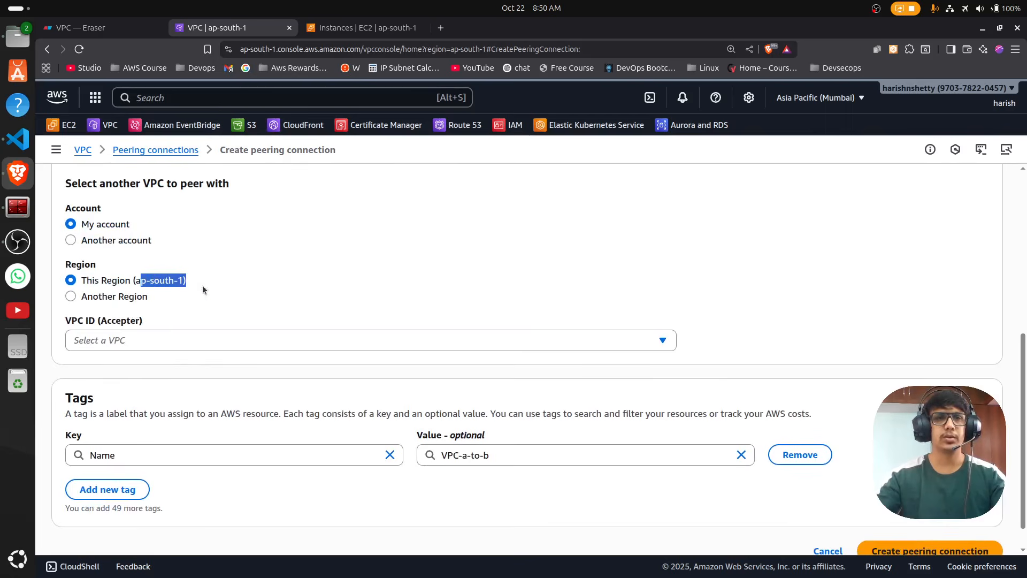
pyautogui.click(114, 342)
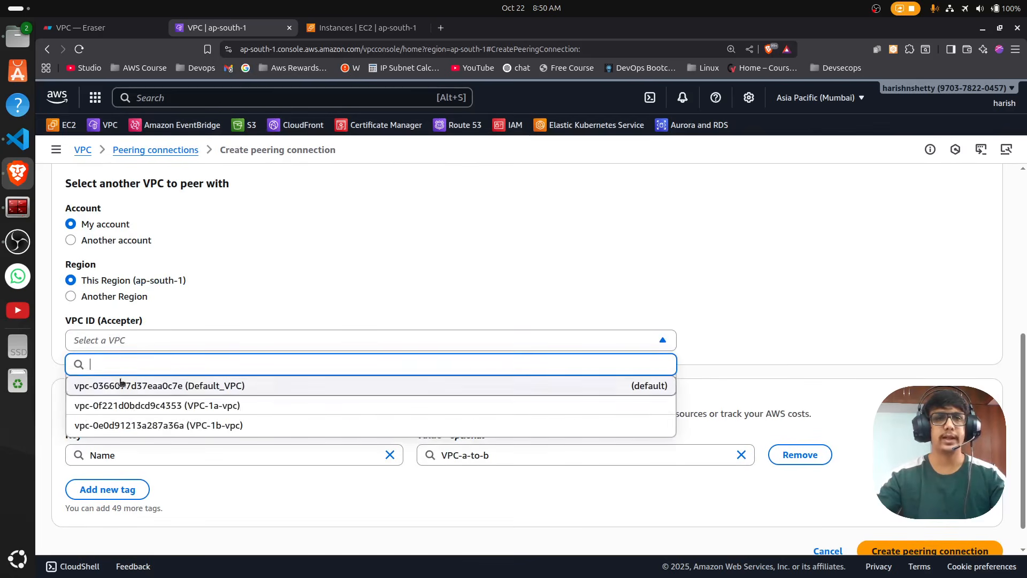
pyautogui.click(230, 434)
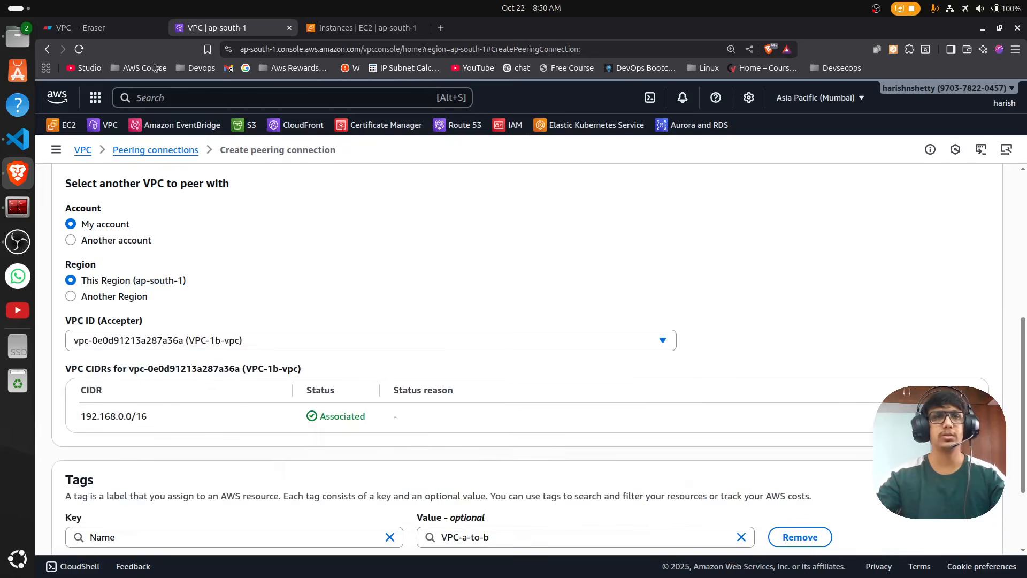
# Check the accepter VPC's CIDR against the Eraser diagram, then create the peering connection in the AWS console.
pyautogui.click(116, 30)
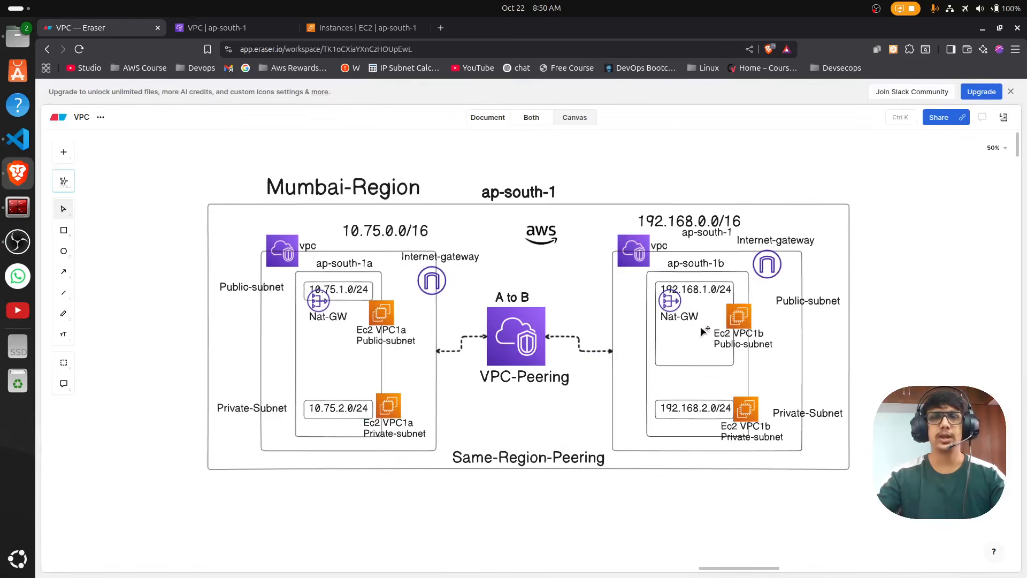
pyautogui.click(234, 34)
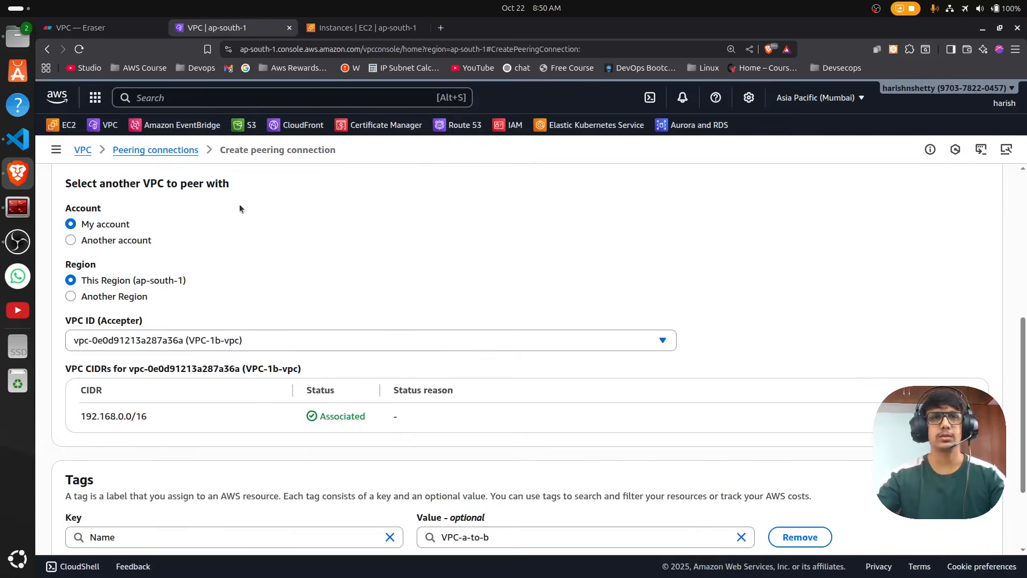
pyautogui.scroll(-2, 522, 446)
pyautogui.moveTo(152, 306); pyautogui.dragTo(75, 302)
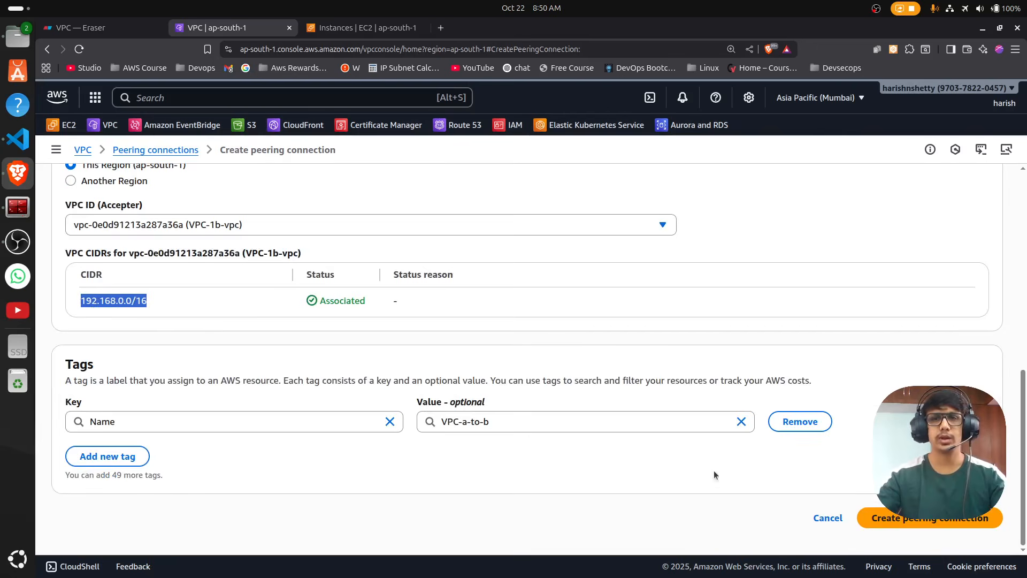
pyautogui.click(927, 519)
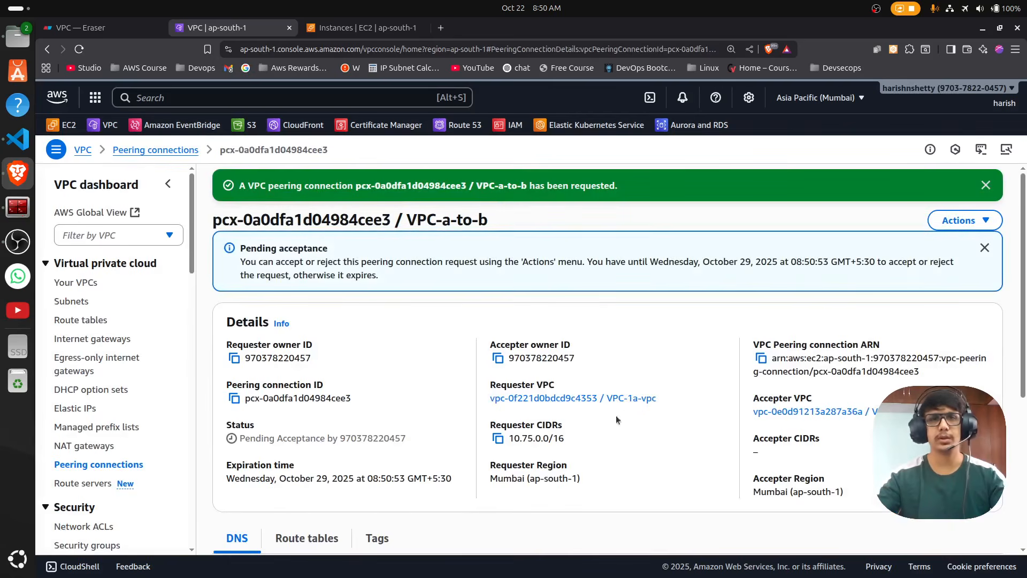
# Accept the pending VPC-a-to-b peering connection request, then refresh the peering connections list and check the connection's status.
pyautogui.click(119, 466)
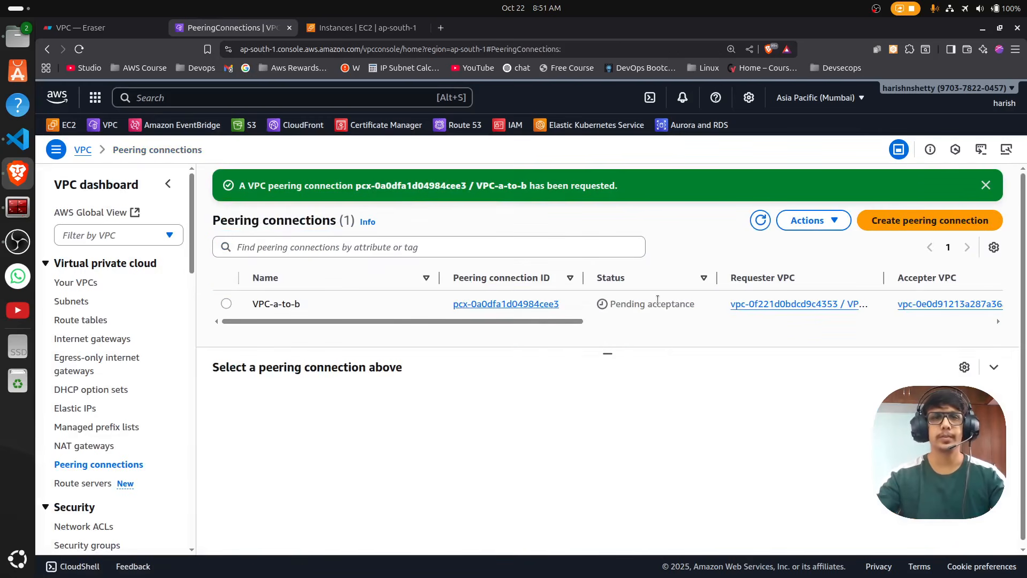
pyautogui.click(227, 304)
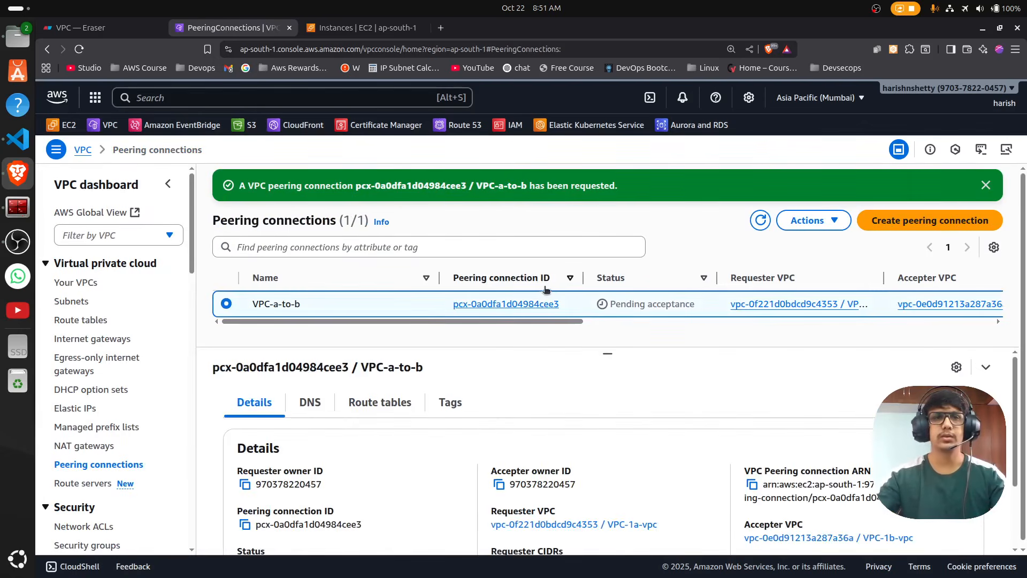
pyautogui.click(828, 224)
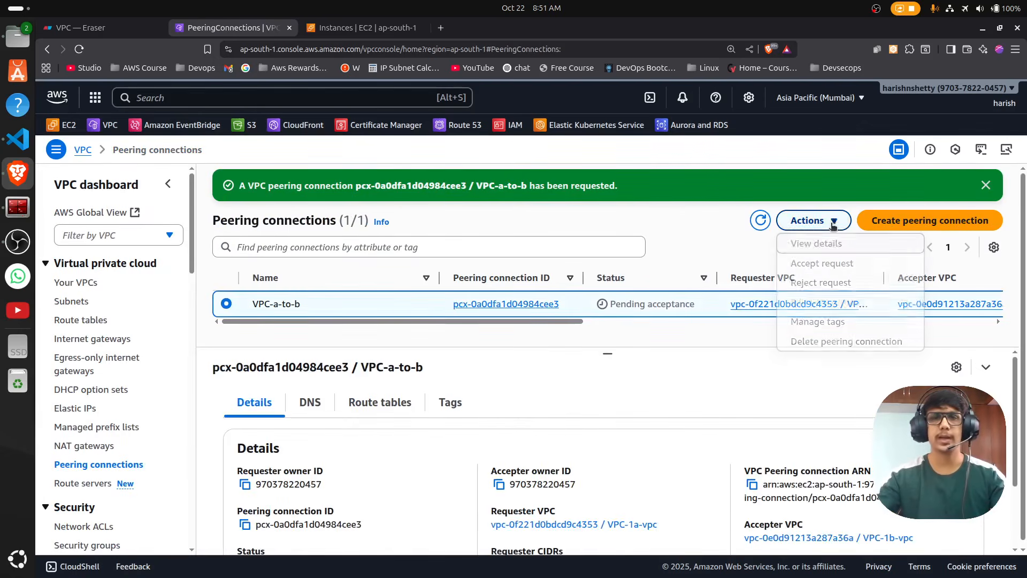
pyautogui.click(836, 269)
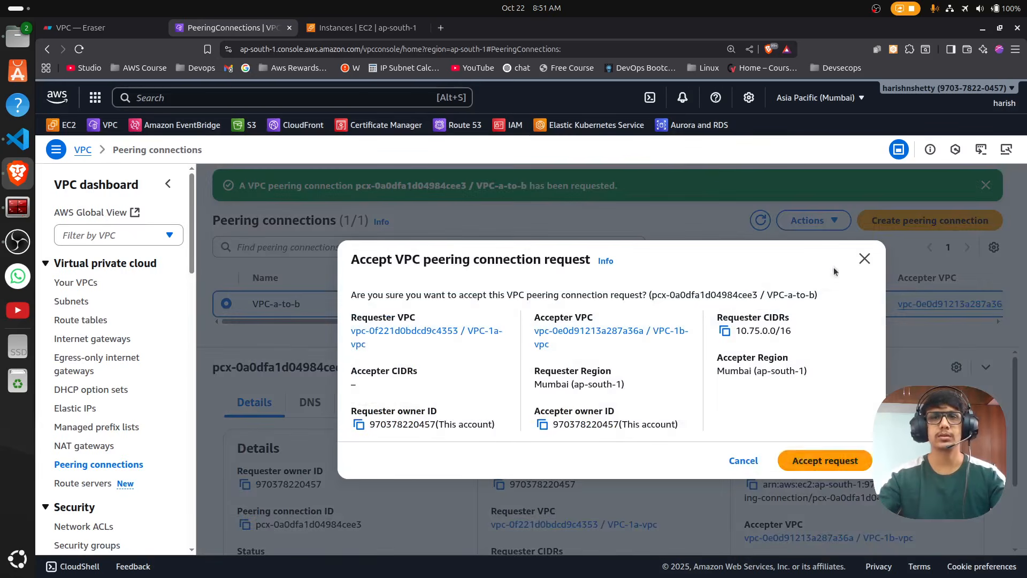
pyautogui.click(806, 459)
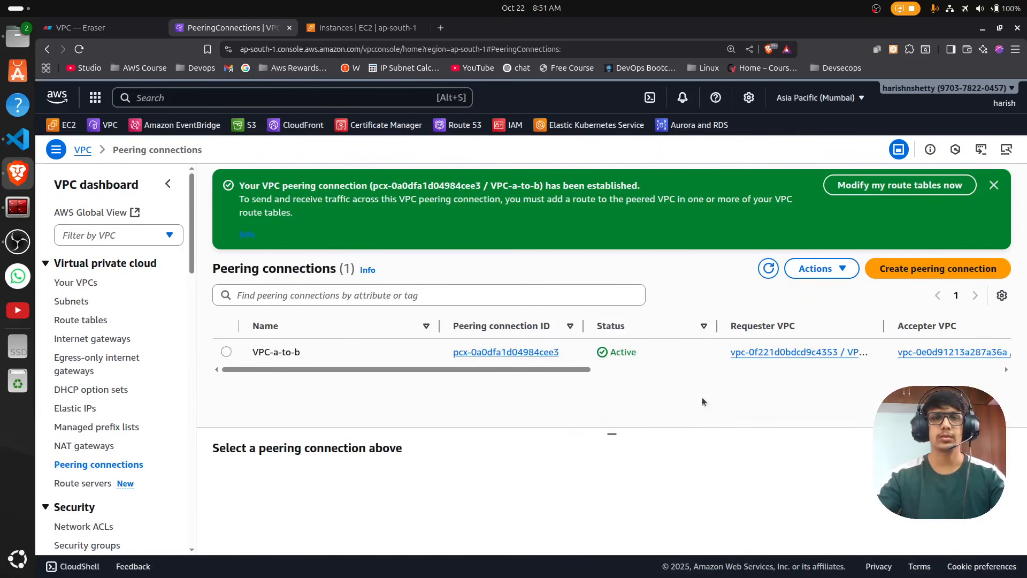
pyautogui.click(769, 269)
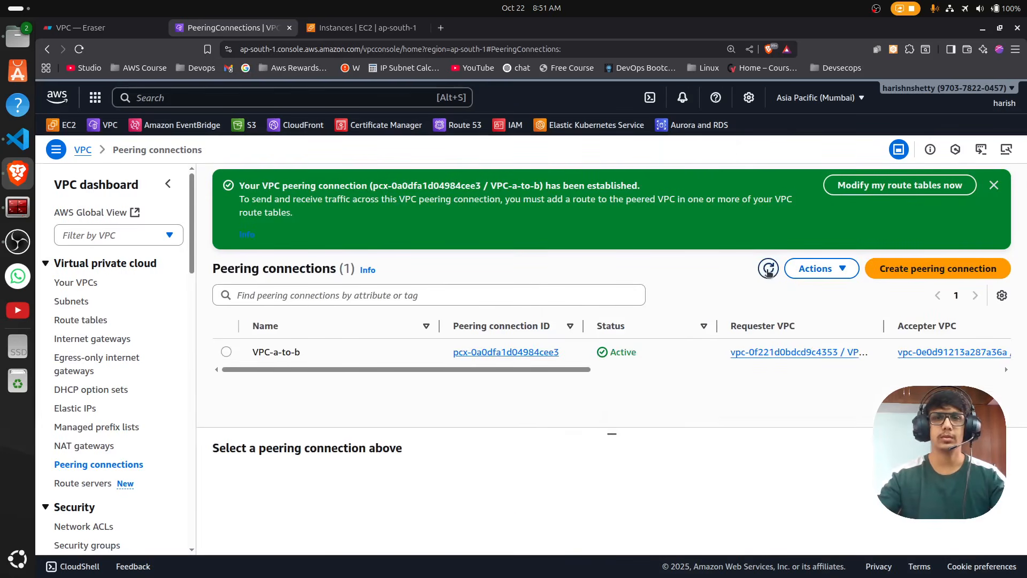
pyautogui.click(630, 354)
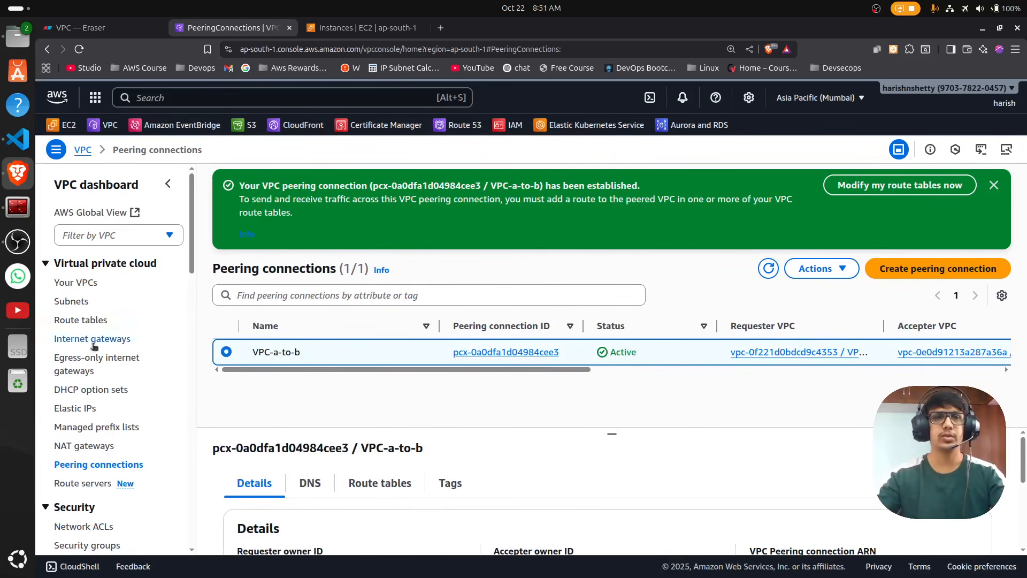
# Open the VPC route tables list, refresh it, and enlarge the list area to show more tables.
pyautogui.click(79, 321)
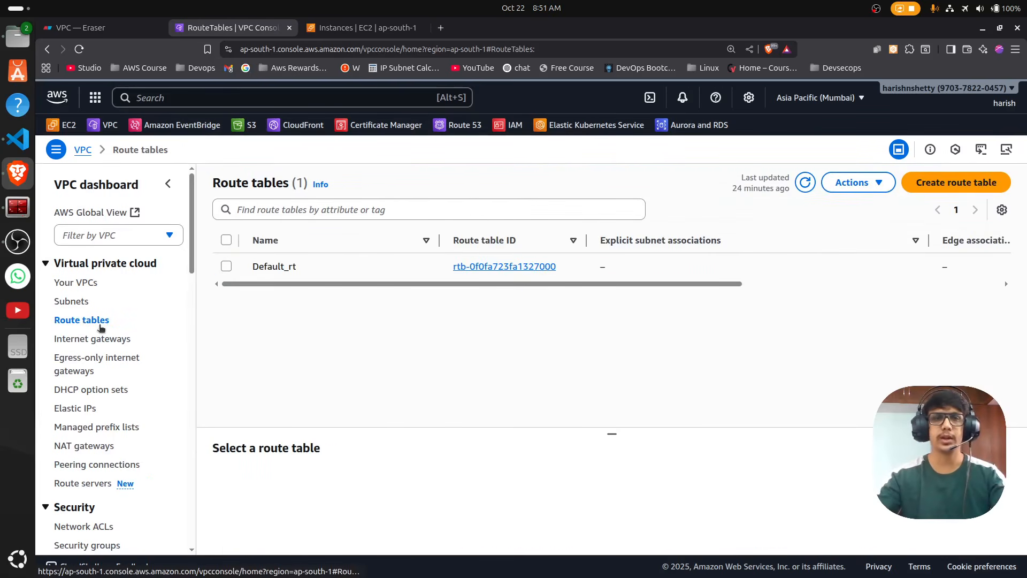
pyautogui.click(805, 183)
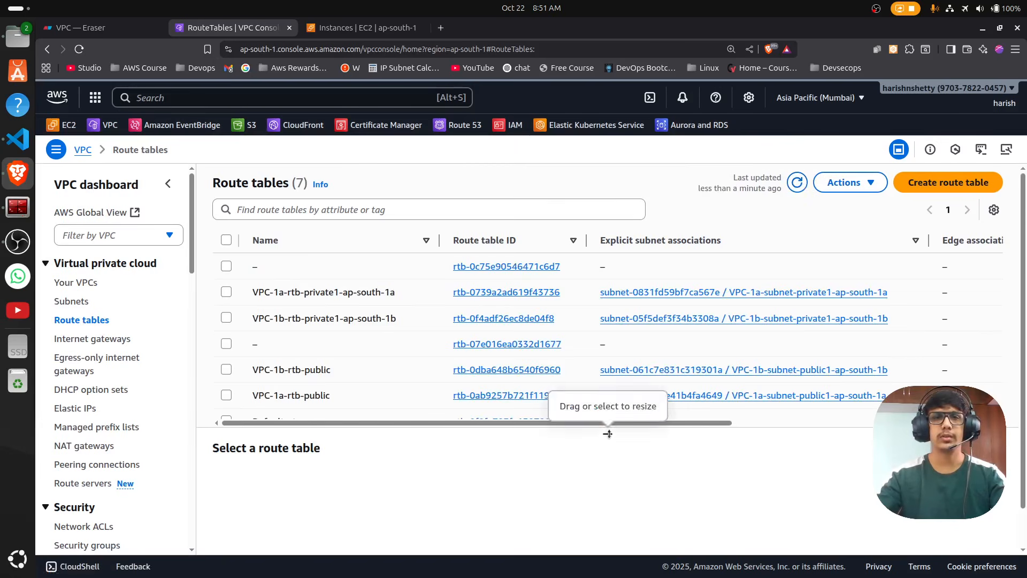
pyautogui.moveTo(608, 435); pyautogui.dragTo(608, 455)
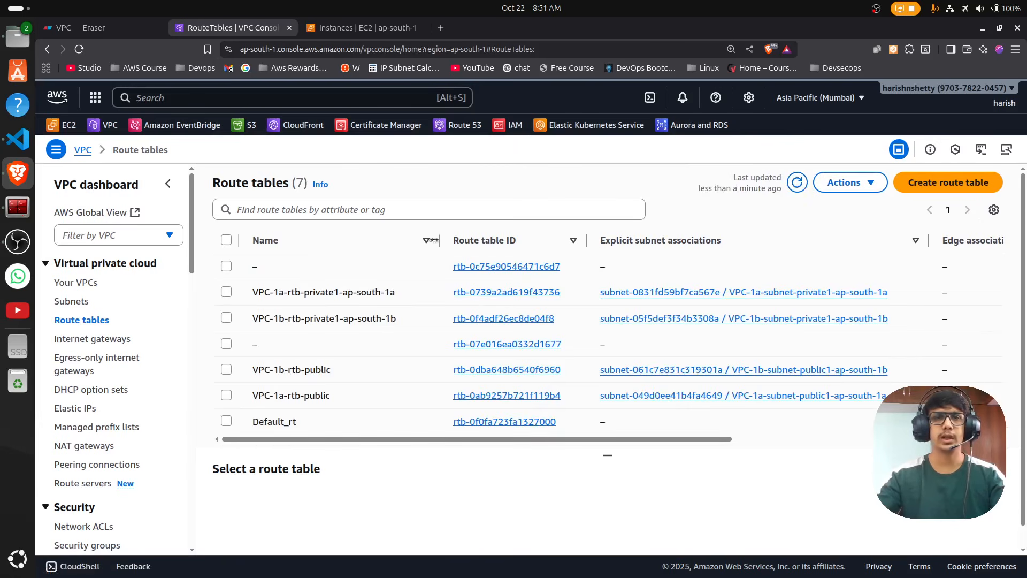
pyautogui.moveTo(439, 240); pyautogui.dragTo(440, 241)
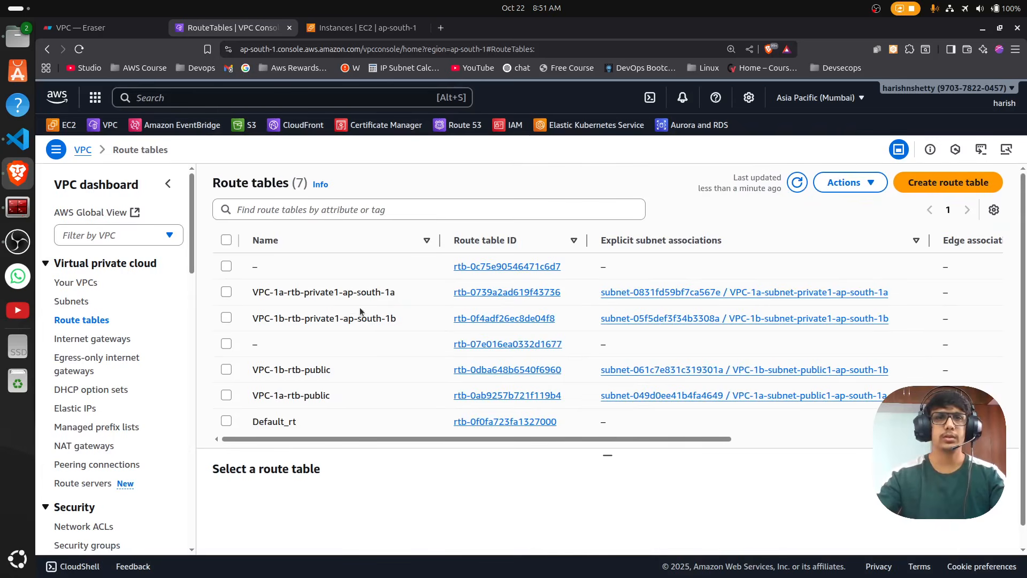
# Examine the routes of VPC-1a-rtb-private1-ap-south-1a and VPC-1b-rtb-private1-ap-south-1b for a path to the peered VPC.
pyautogui.click(315, 293)
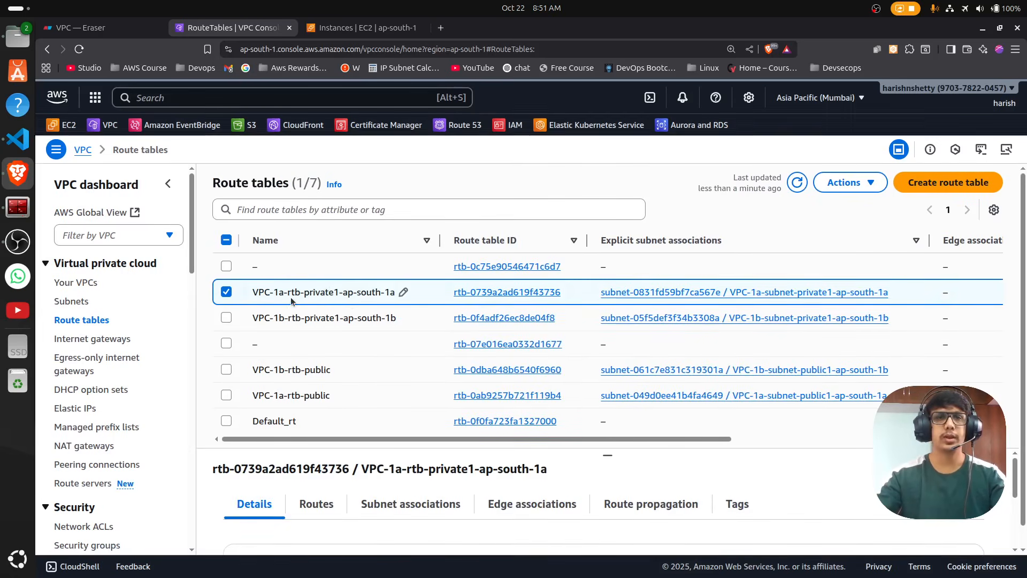
pyautogui.moveTo(391, 301)
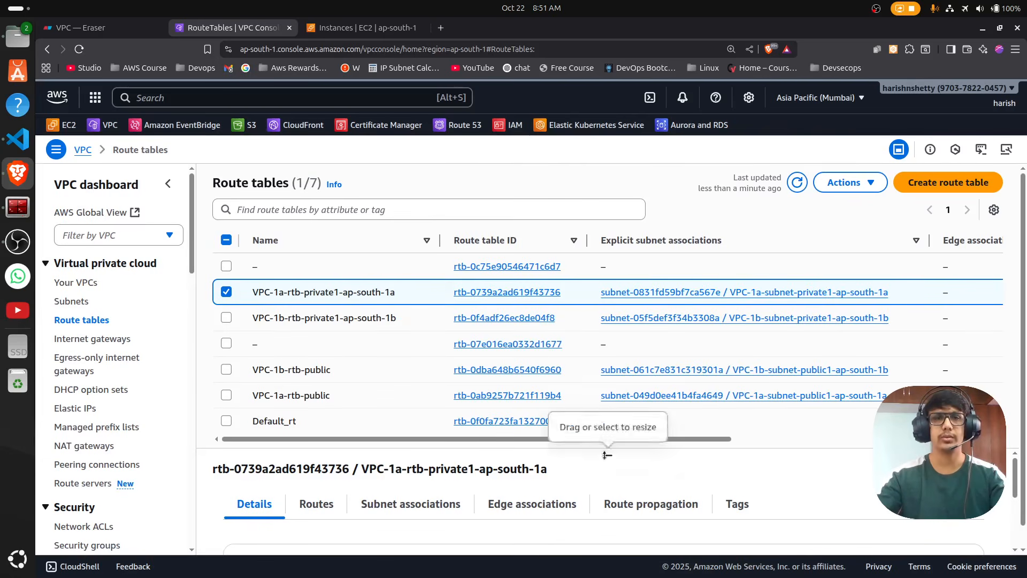
pyautogui.moveTo(607, 455); pyautogui.dragTo(607, 380)
pyautogui.click(328, 441)
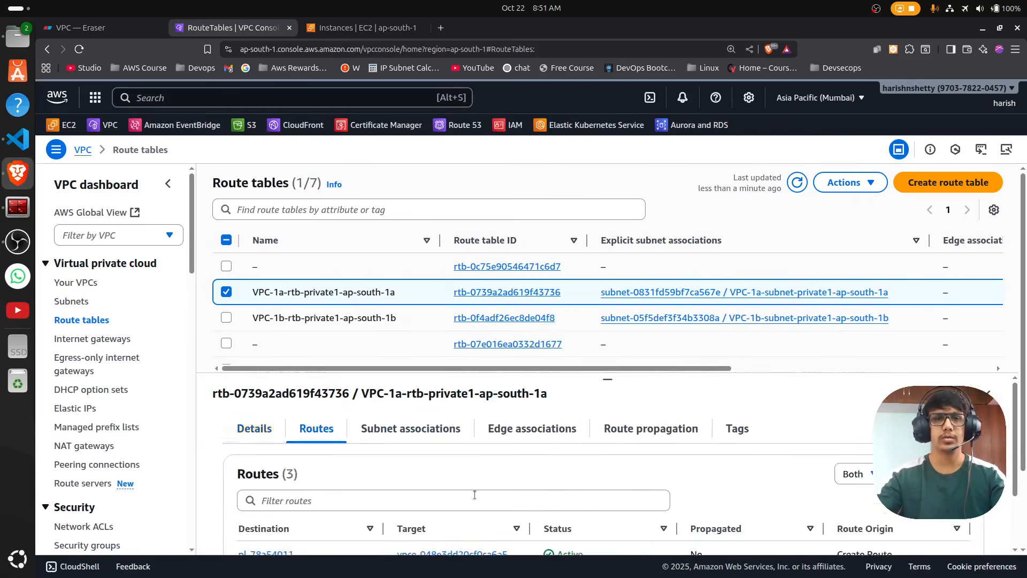
pyautogui.scroll(-3, 230, 536)
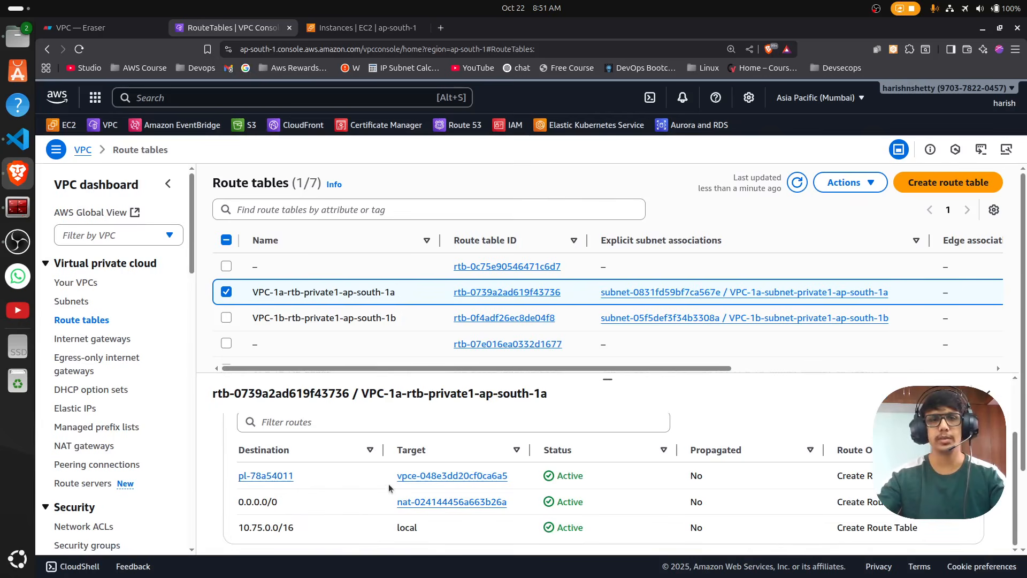
pyautogui.click(321, 318)
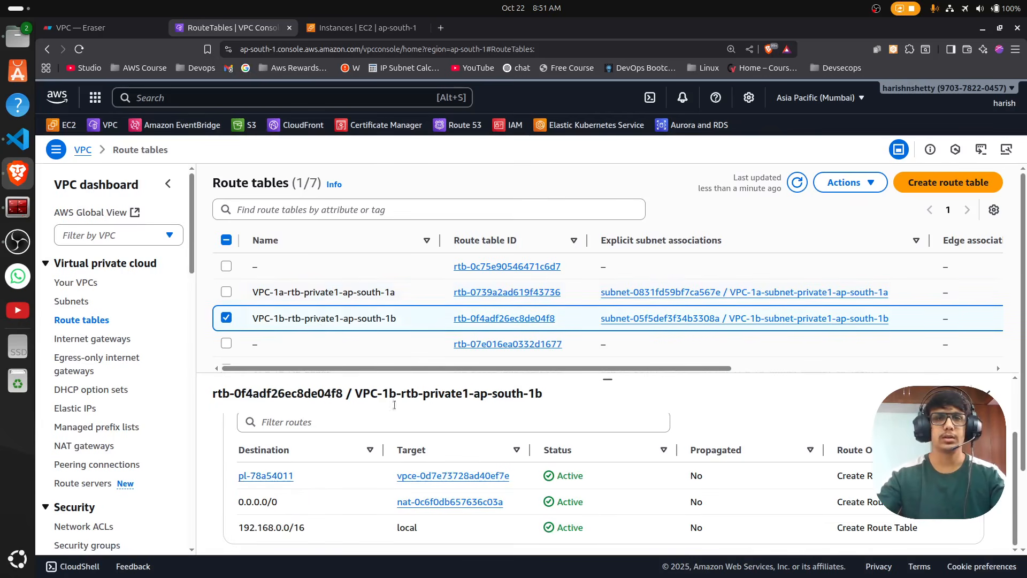
# Switch to the terminal, stop the running ping and test connectivity again with ping 192.168.2.171.
pyautogui.click(18, 207)
pyautogui.hotkey('ctrl', 'c')
pyautogui.press('Up')
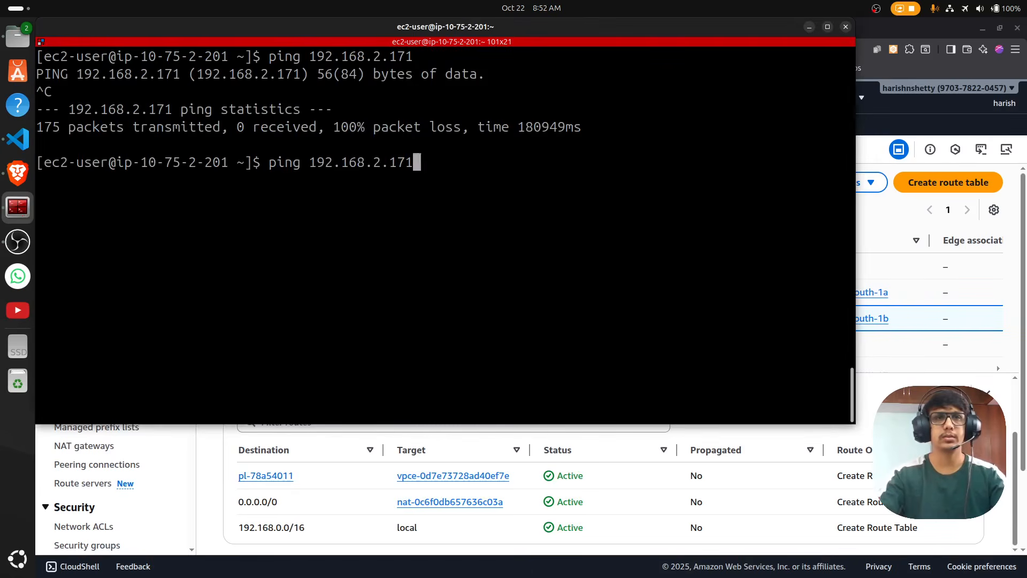
pyautogui.press('Return')
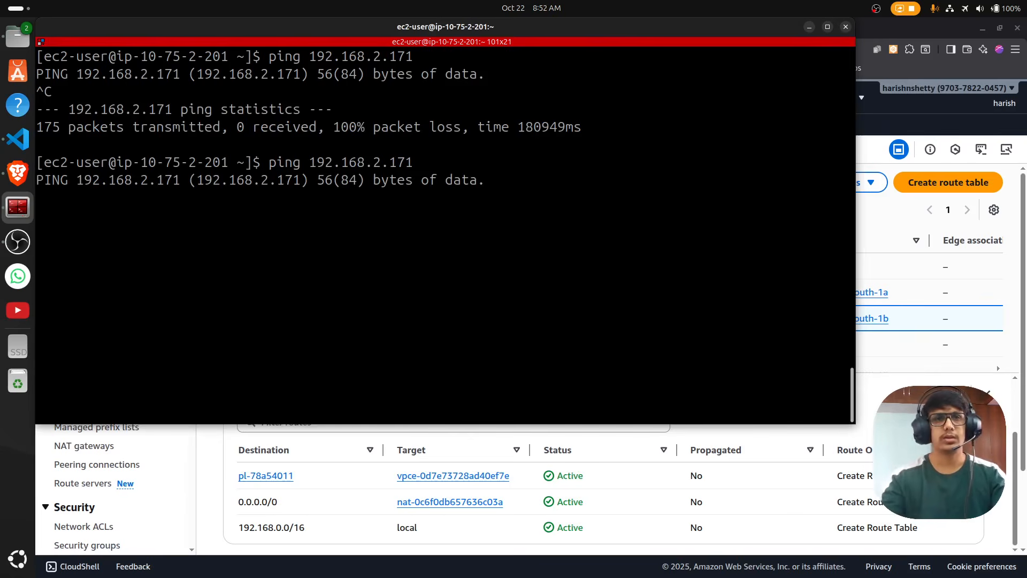
# Return to the AWS console, open the routes of VPC-1a-rtb-private1-ap-south-1a for editing and add a new route.
pyautogui.hotkey('alt', 'Tab')
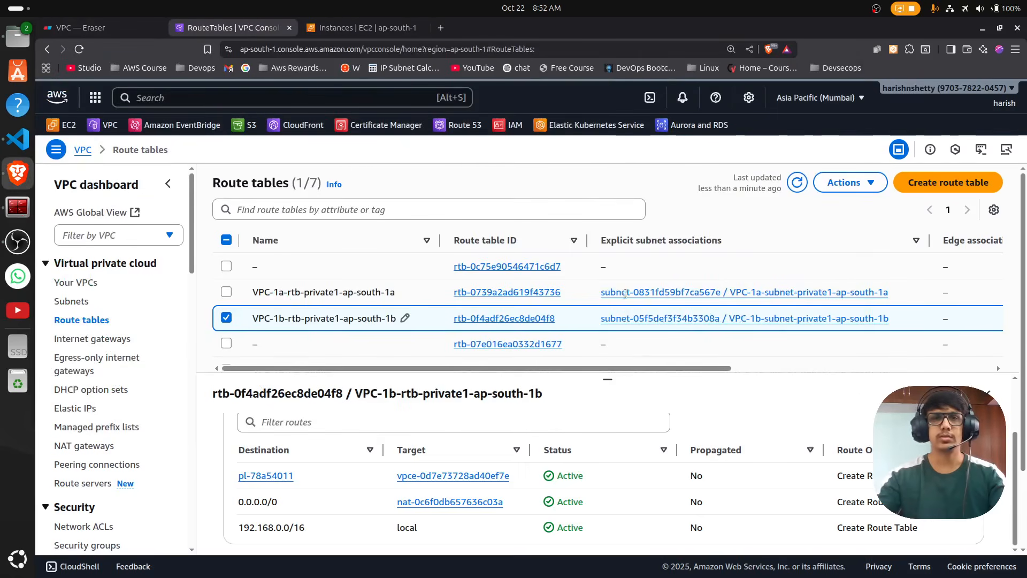
pyautogui.click(330, 297)
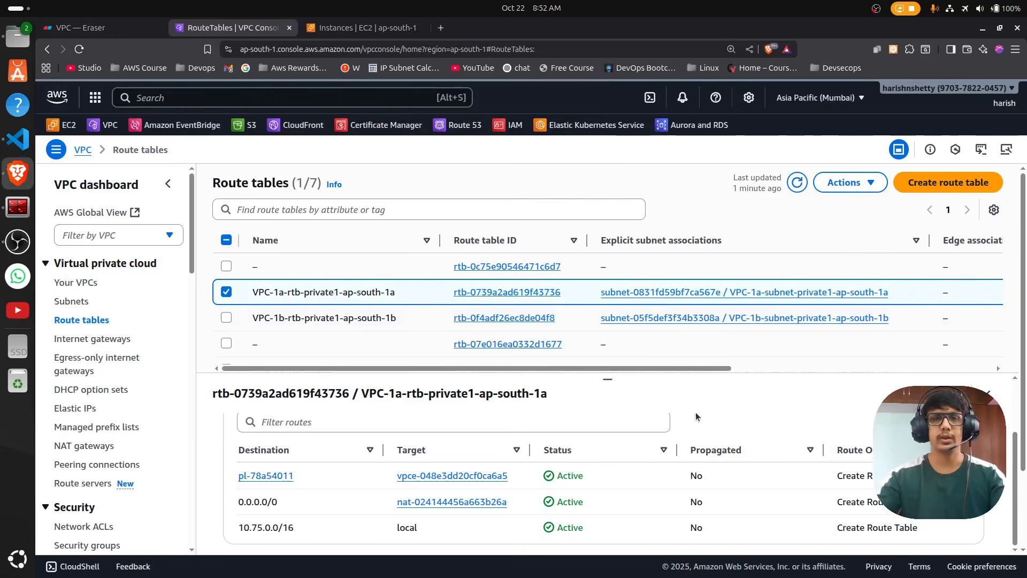
pyautogui.scroll(1, 824, 482)
pyautogui.click(933, 459)
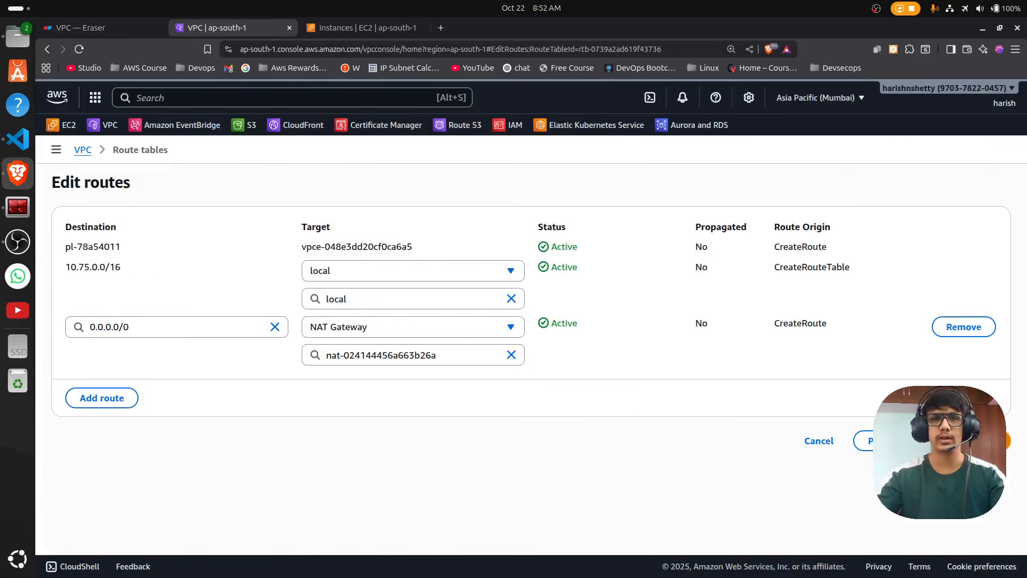
pyautogui.click(113, 399)
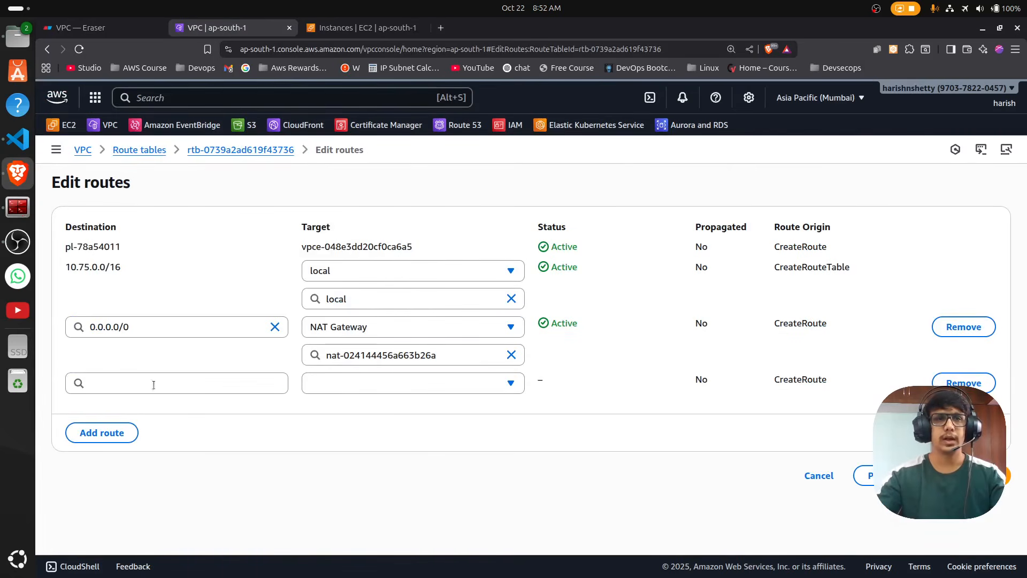
# Compare the VPC's own local CIDR, then set the new route's destination to 192.168.0.0/16.
pyautogui.click(154, 385)
pyautogui.click(239, 496)
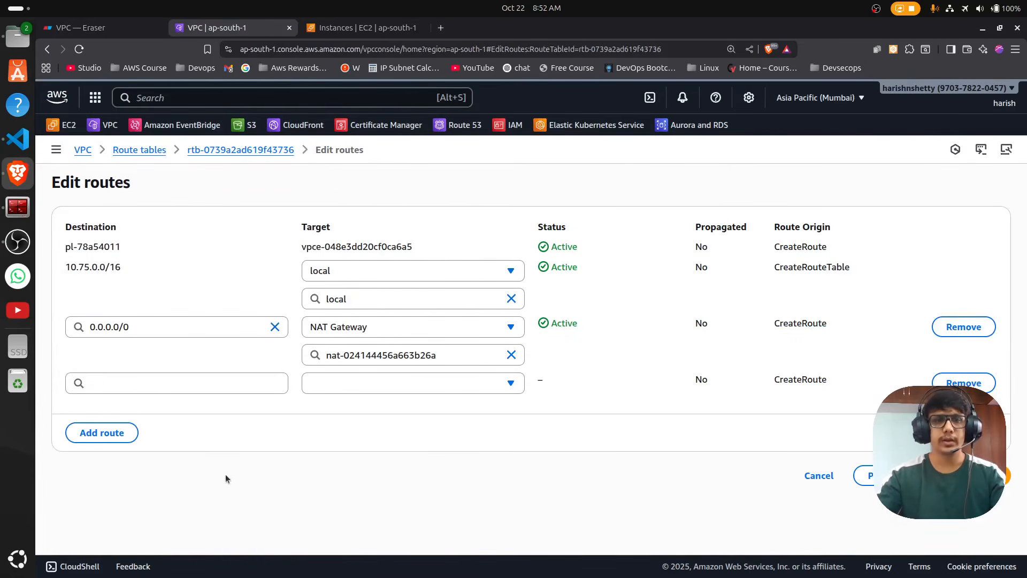
pyautogui.moveTo(63, 272); pyautogui.dragTo(125, 274)
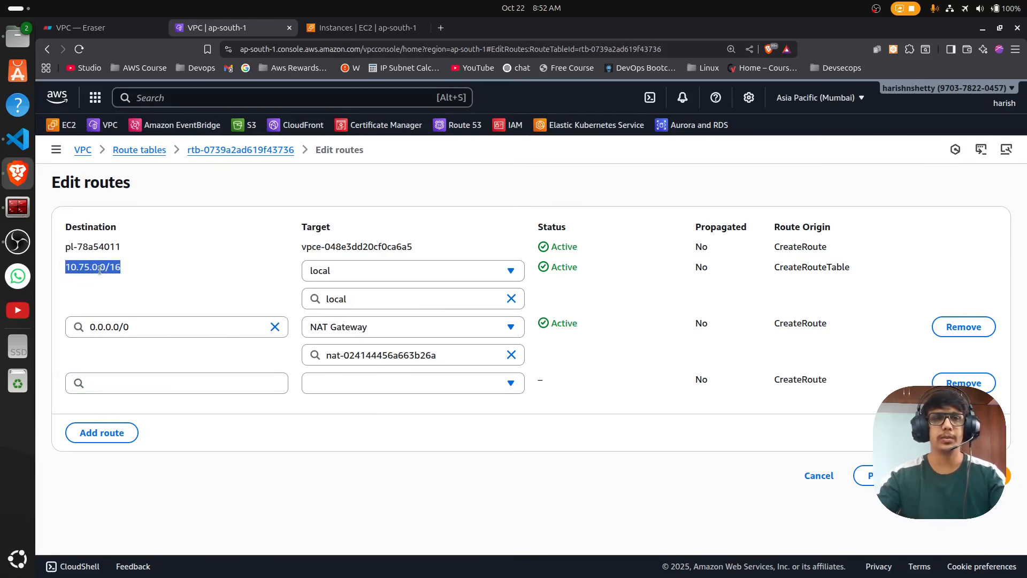
pyautogui.click(125, 384)
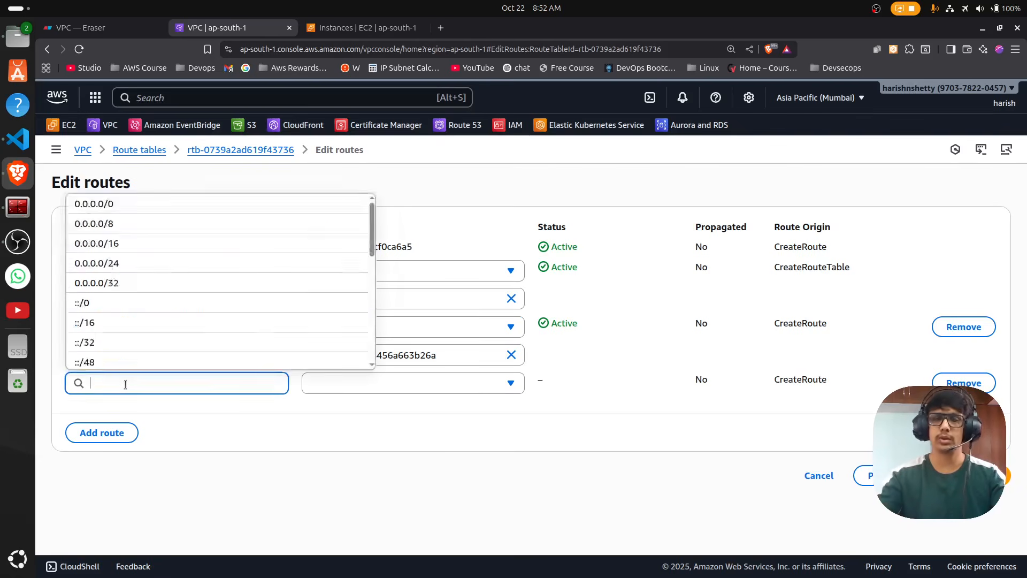
pyautogui.write('192.168.0.')
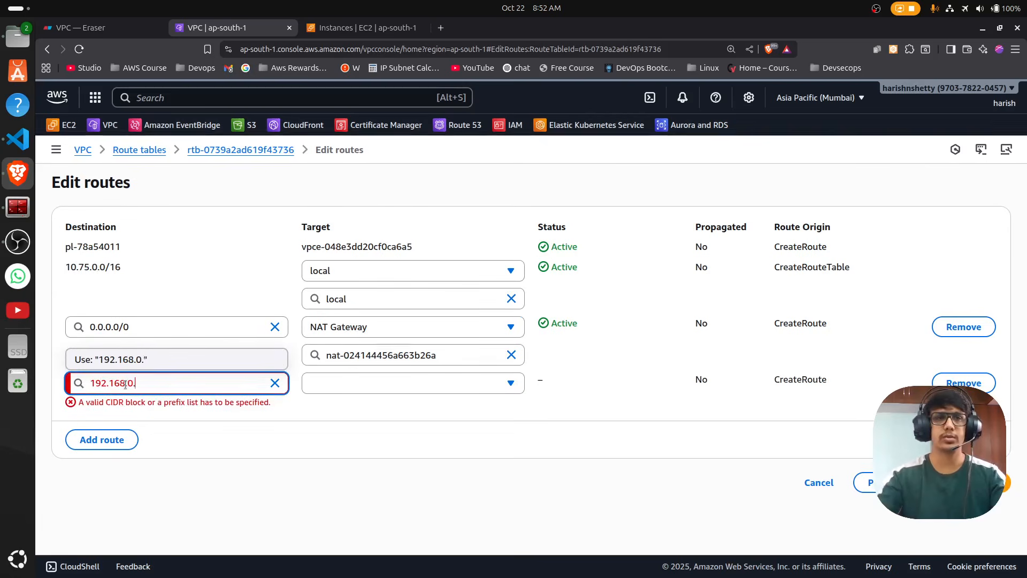
pyautogui.write('0/16')
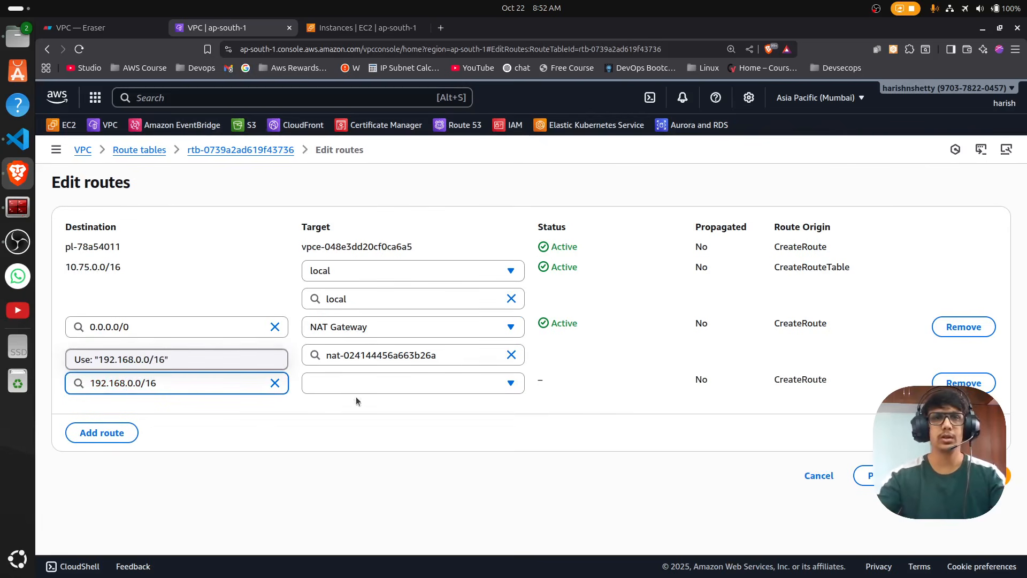
# Set the 192.168.0.0/16 route's target to the peering connection VPC-a-to-b and save the route changes.
pyautogui.click(342, 385)
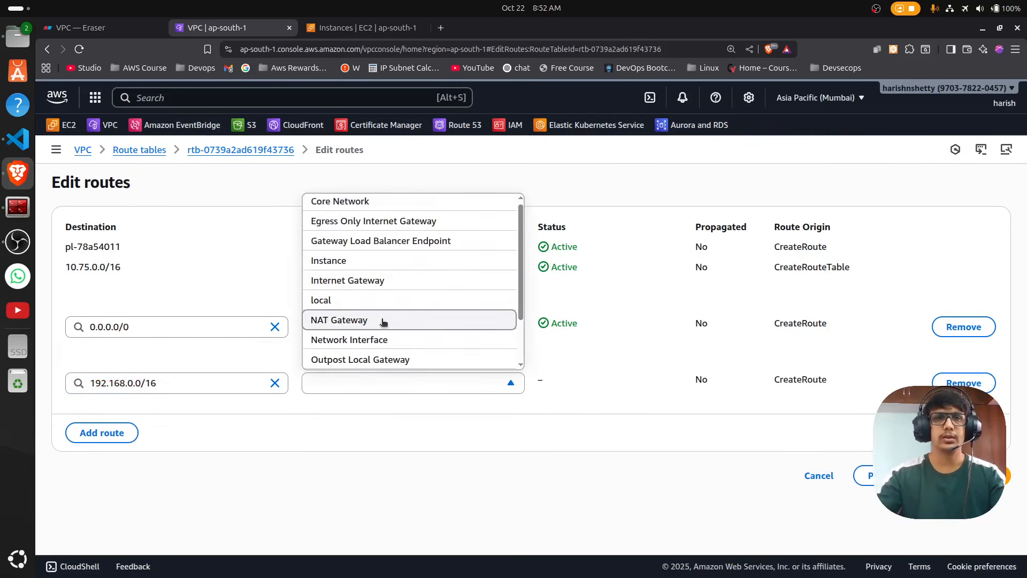
pyautogui.scroll(-2, 369, 332)
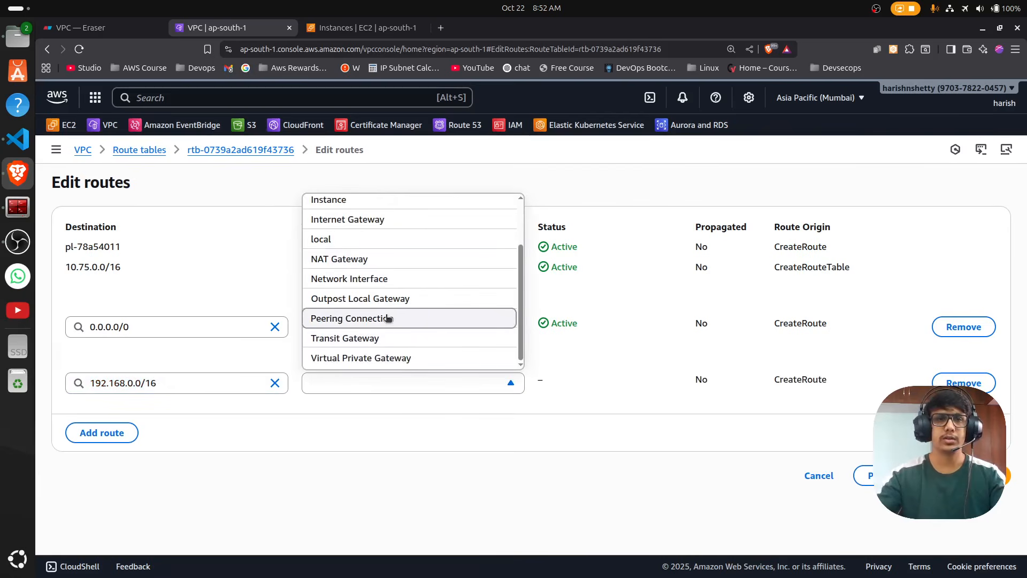
pyautogui.click(388, 318)
pyautogui.click(394, 416)
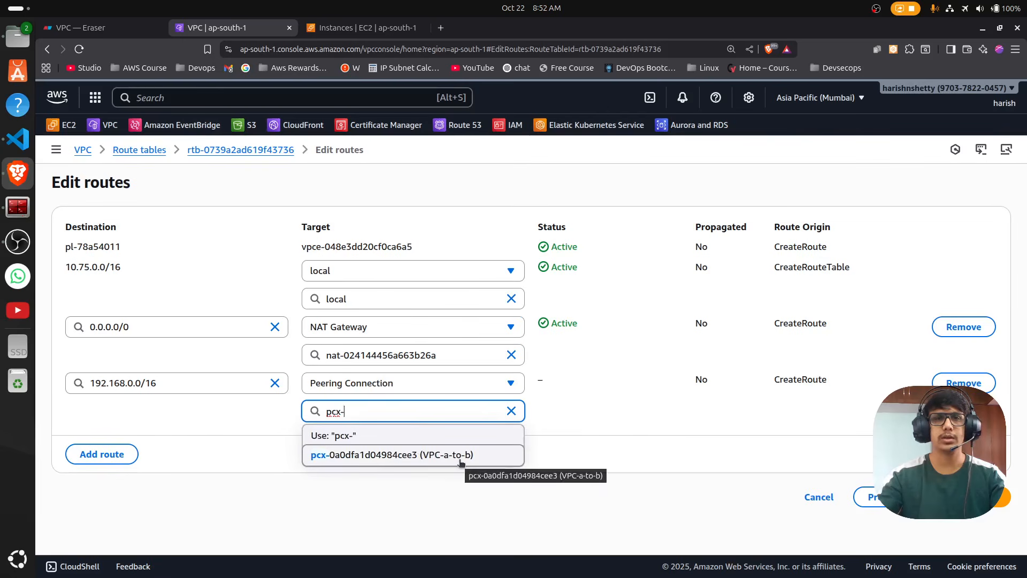
pyautogui.click(460, 461)
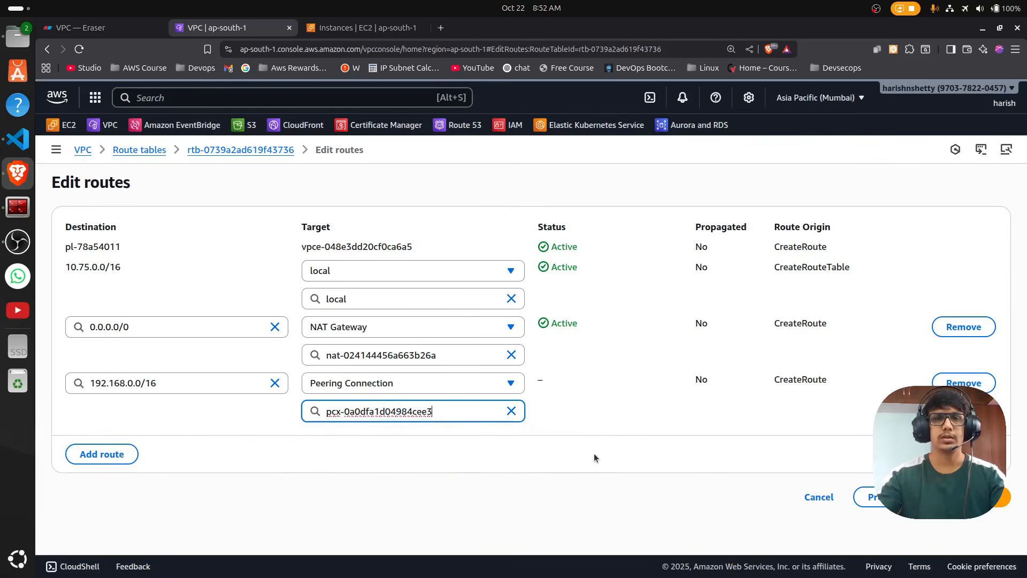
pyautogui.click(637, 418)
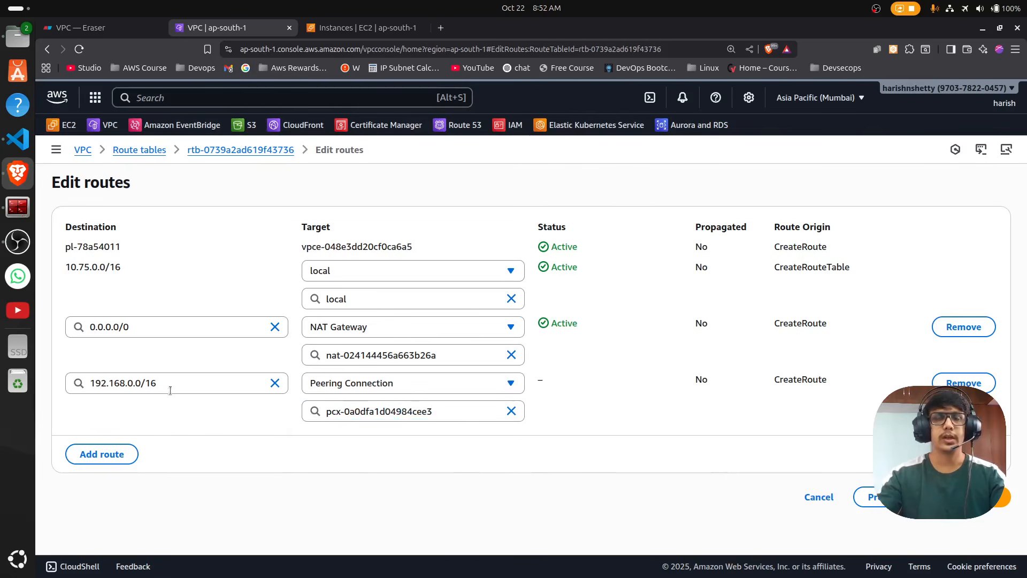
pyautogui.click(995, 497)
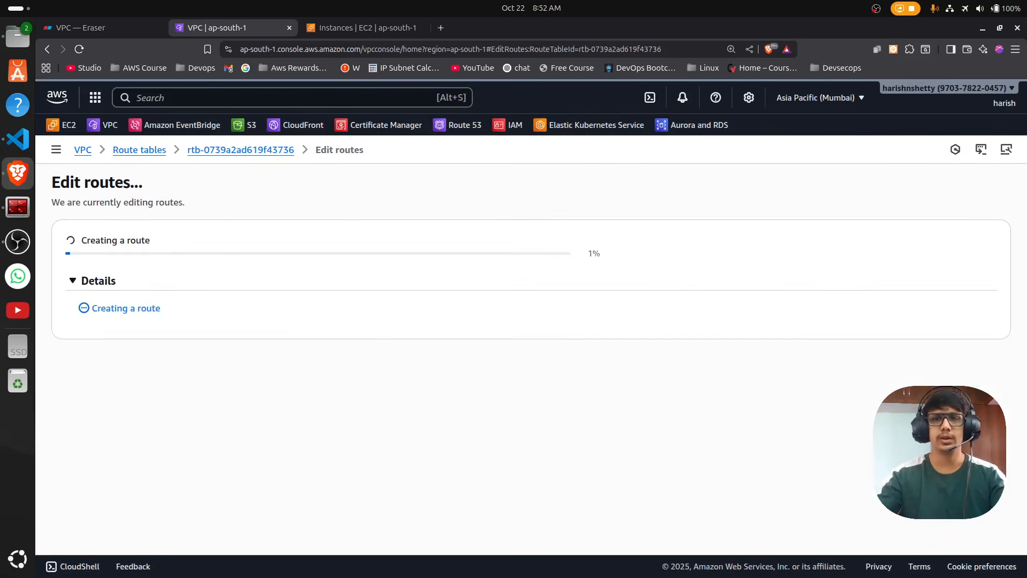
# Switch to the terminal and restart the ping to 192.168.2.171 to test the new route.
pyautogui.click(16, 210)
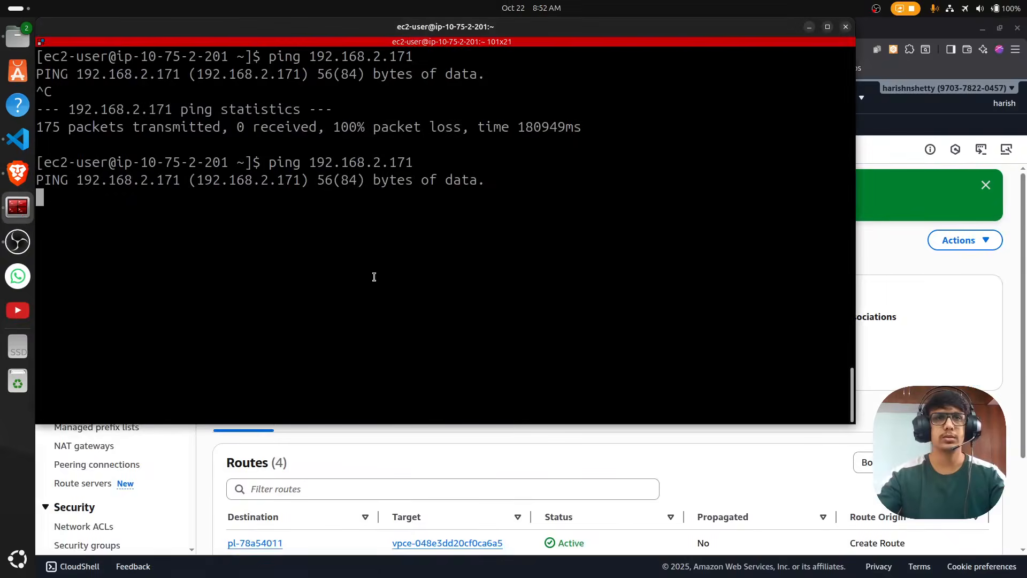
pyautogui.hotkey('ctrl', 'c')
pyautogui.press('Up')
pyautogui.press('Return')
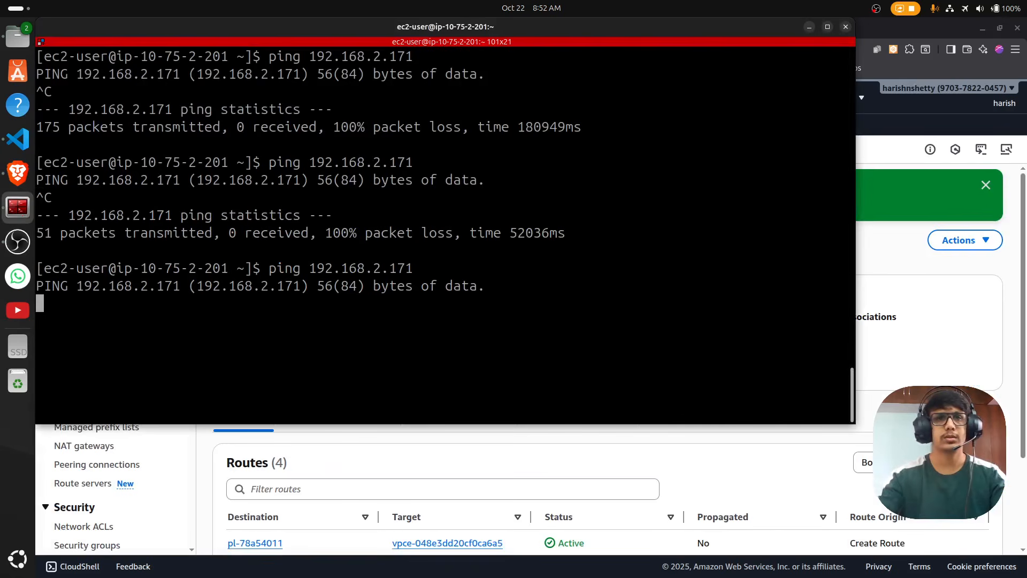
# Return to the AWS console, open the routes of VPC-1b-rtb-private1-ap-south-1b for editing and add a new route.
pyautogui.hotkey('alt', 'Tab')
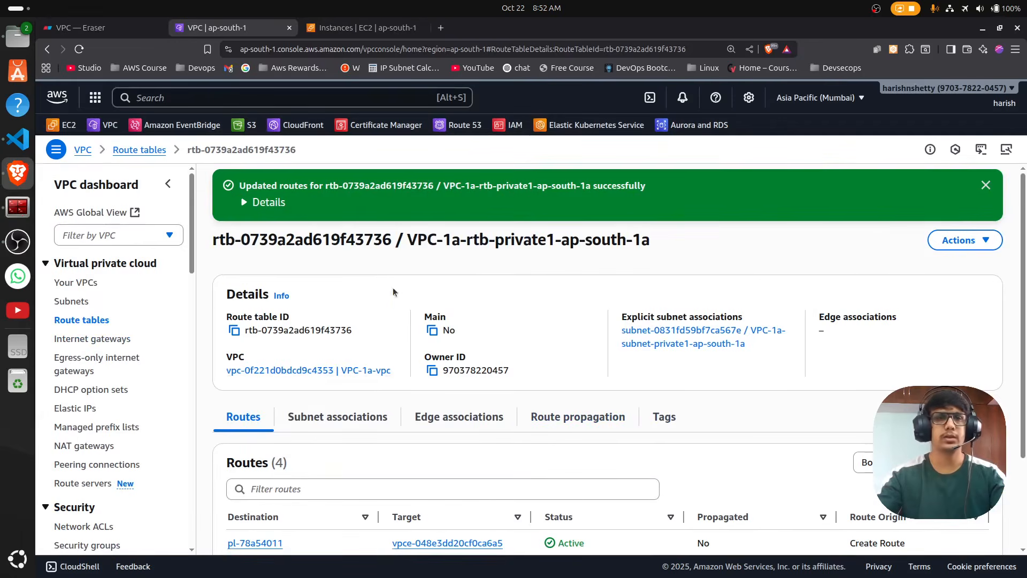
pyautogui.click(80, 320)
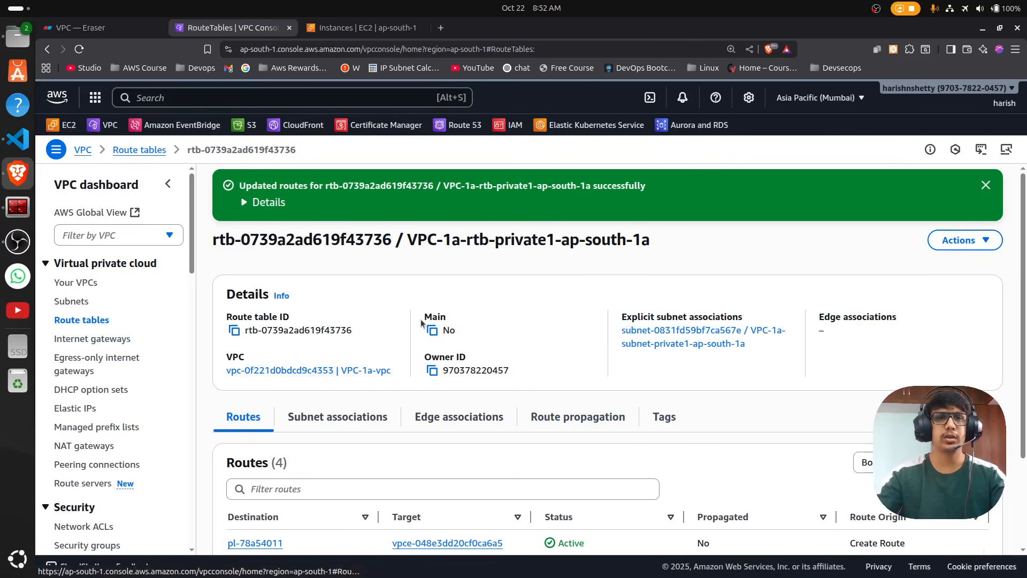
pyautogui.moveTo(569, 374); pyautogui.dragTo(569, 411)
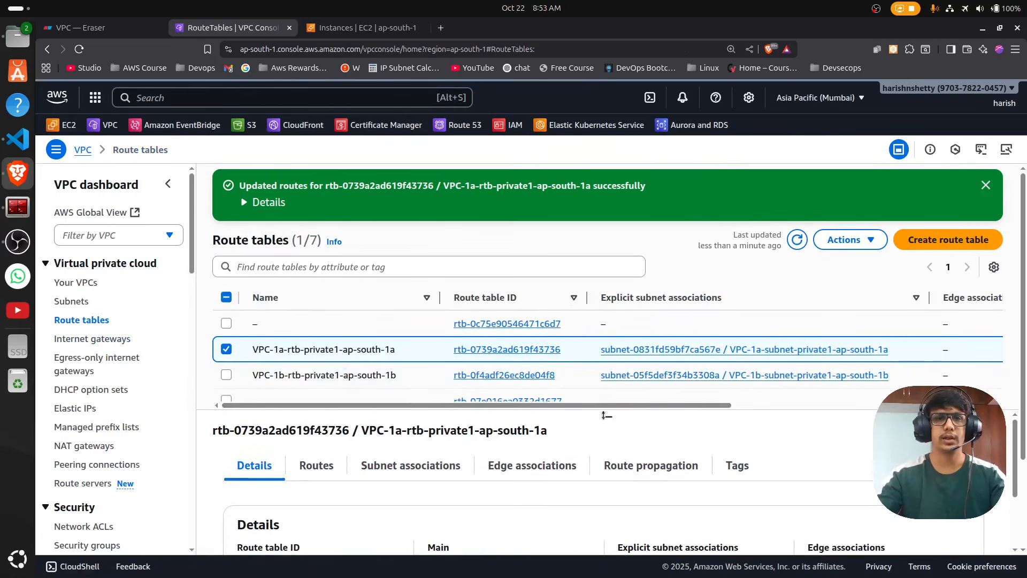
pyautogui.click(310, 379)
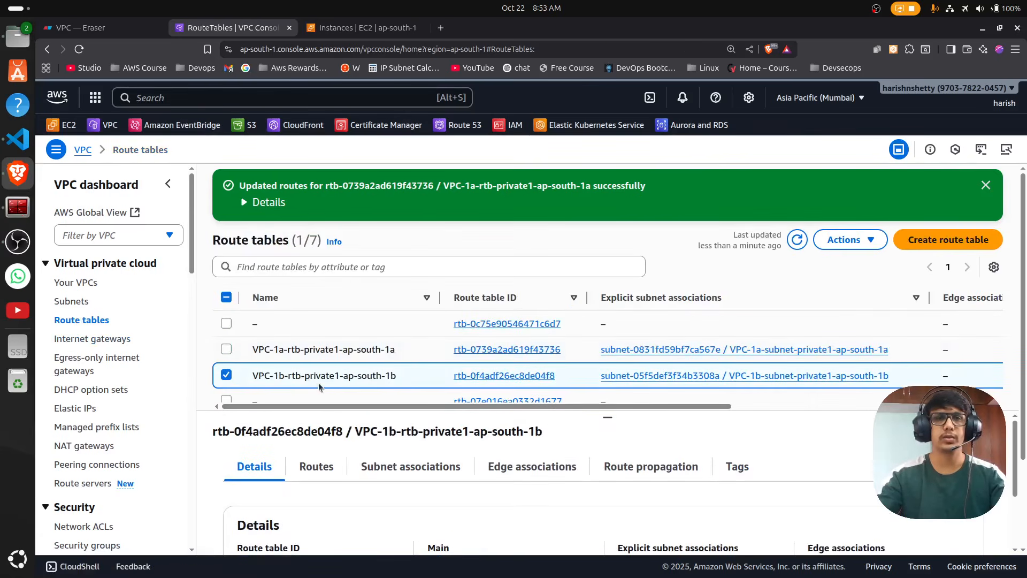
pyautogui.click(316, 467)
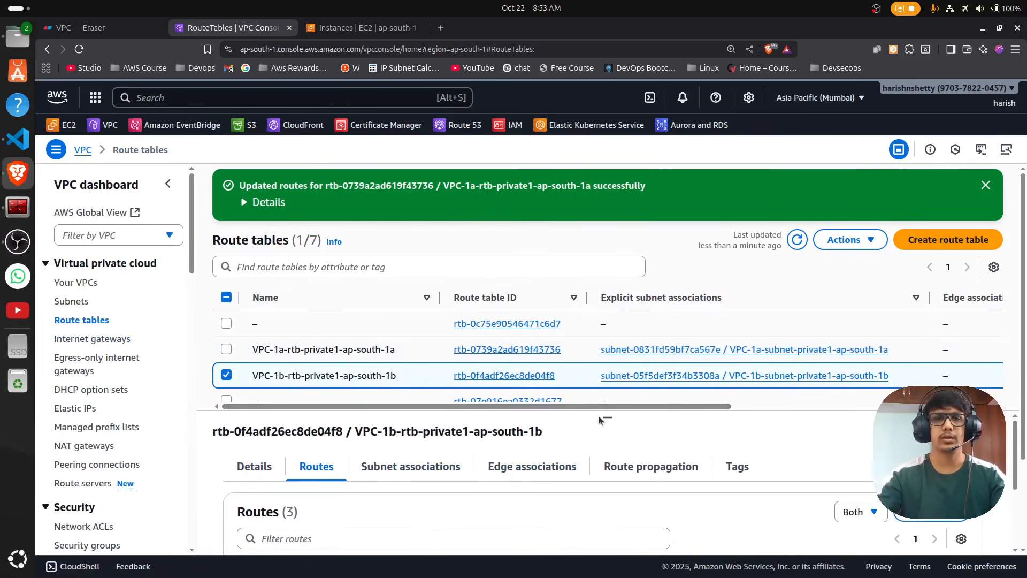
pyautogui.moveTo(607, 416); pyautogui.dragTo(607, 395)
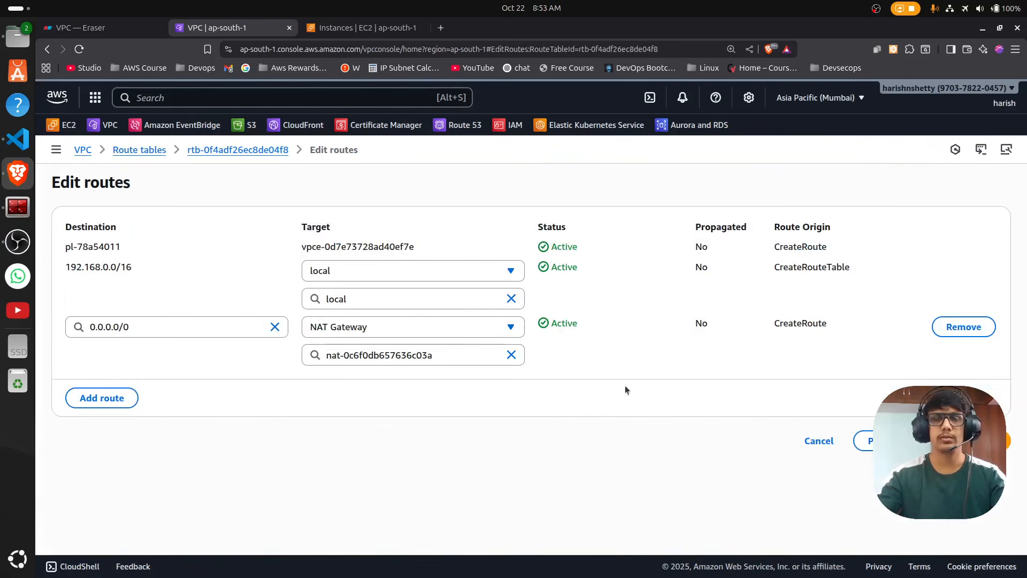
pyautogui.click(129, 377)
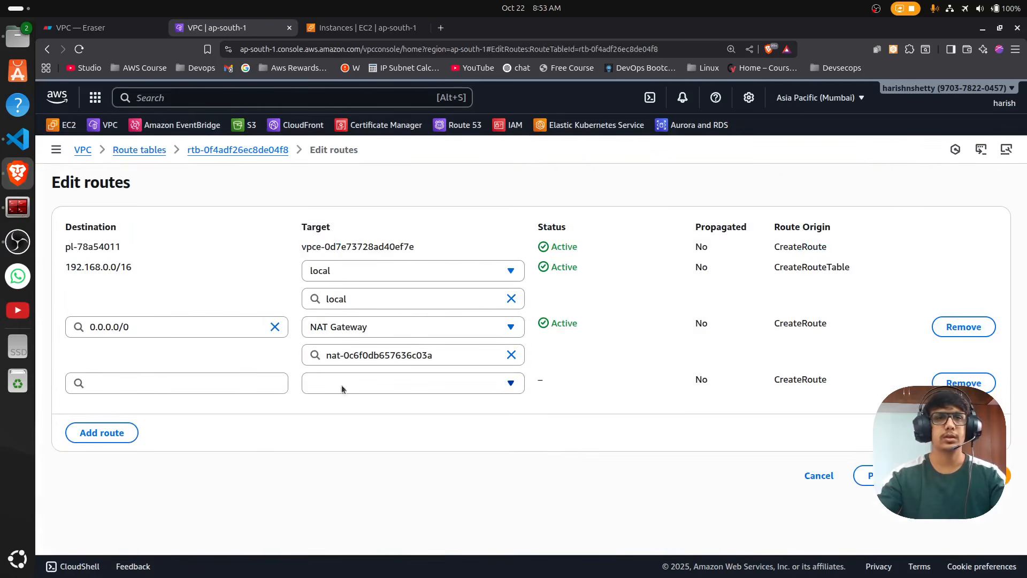
# Check the VPC's own local CIDR, then set the new route's destination to 10.75.0.0/16.
pyautogui.moveTo(136, 271); pyautogui.dragTo(62, 271)
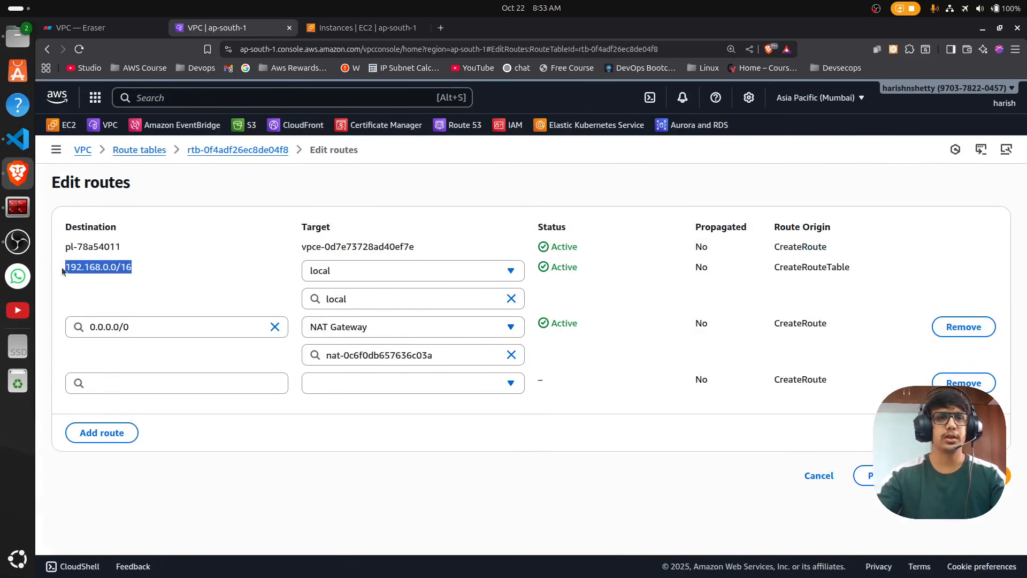
pyautogui.click(104, 380)
pyautogui.write('10')
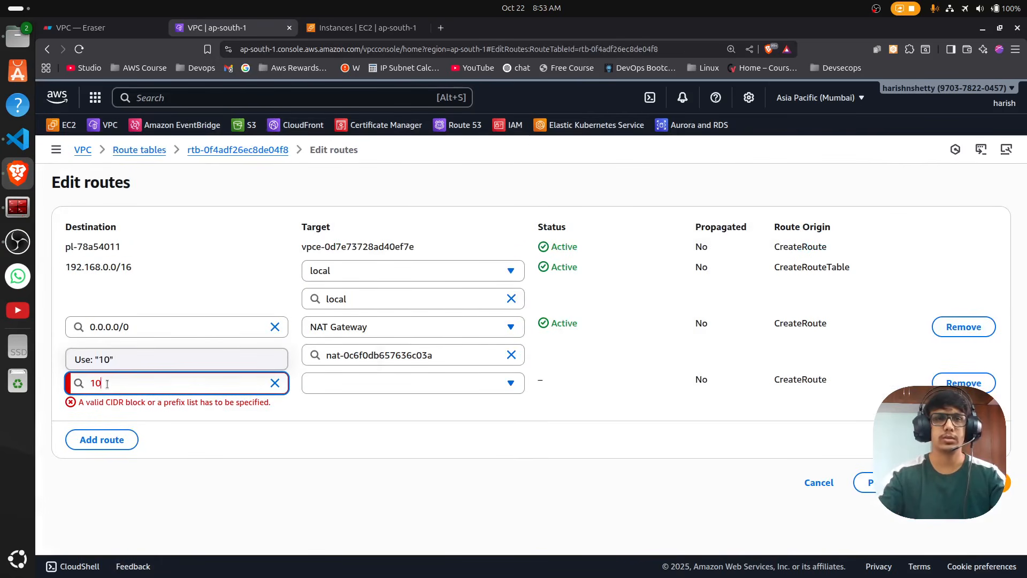
pyautogui.write('.75.0.0')
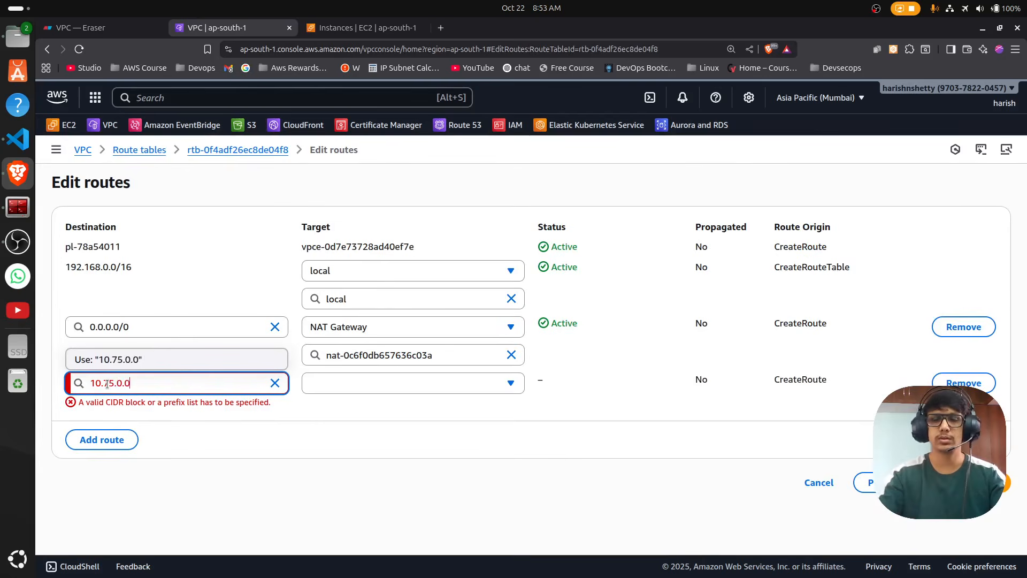
pyautogui.write('/16')
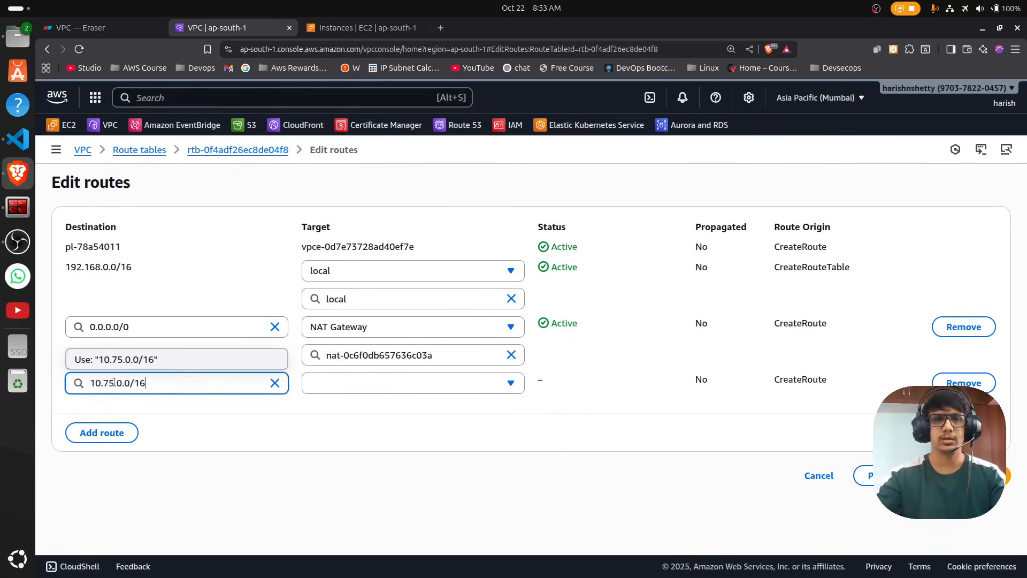
# Set the 10.75.0.0/16 route's target to the peering connection pcx-0a0dfa1d04984cee3 and save the route changes.
pyautogui.click(380, 379)
pyautogui.scroll(-2, 393, 310)
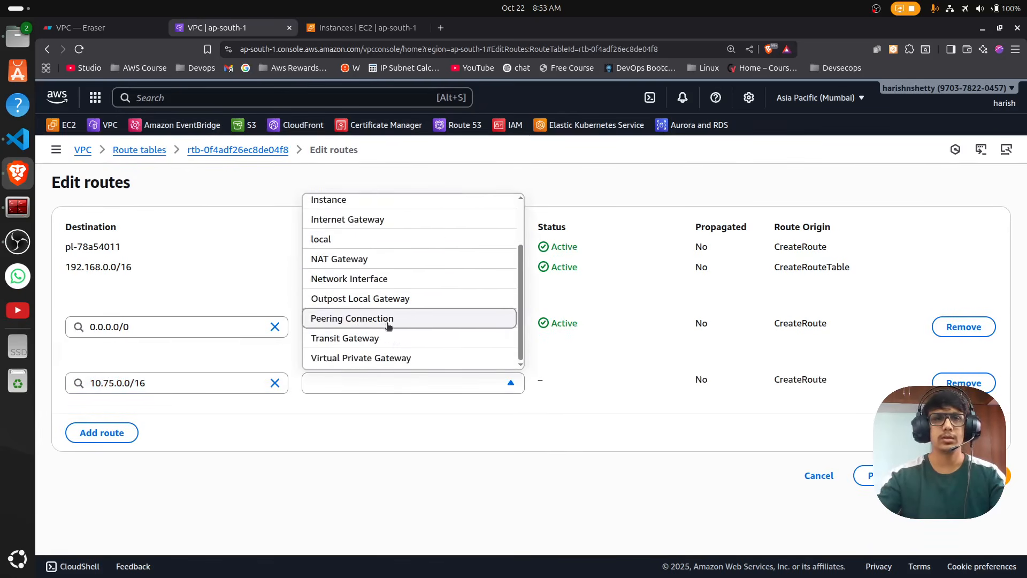
pyautogui.click(387, 324)
pyautogui.click(376, 412)
pyautogui.click(376, 455)
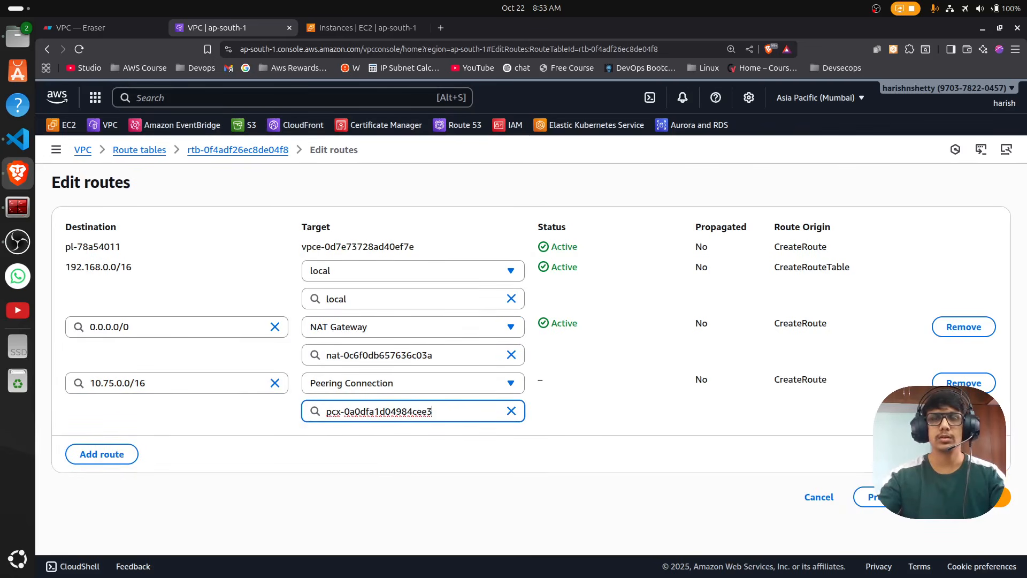
pyautogui.click(999, 497)
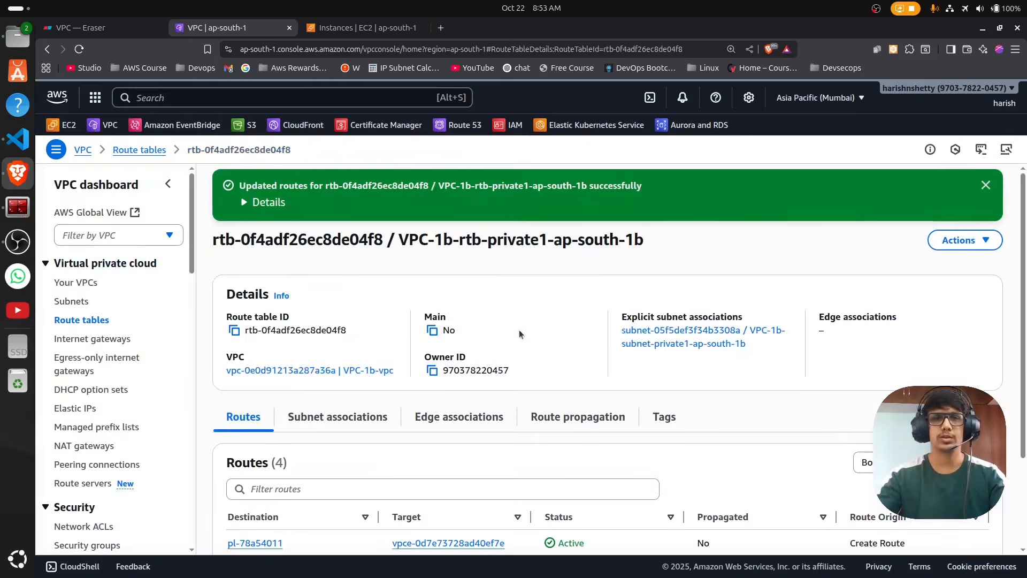
# Check the running ping to 192.168.2.171 in the terminal, then review the same-region and multi-region peering diagrams in Eraser.
pyautogui.hotkey('alt', 'Tab')
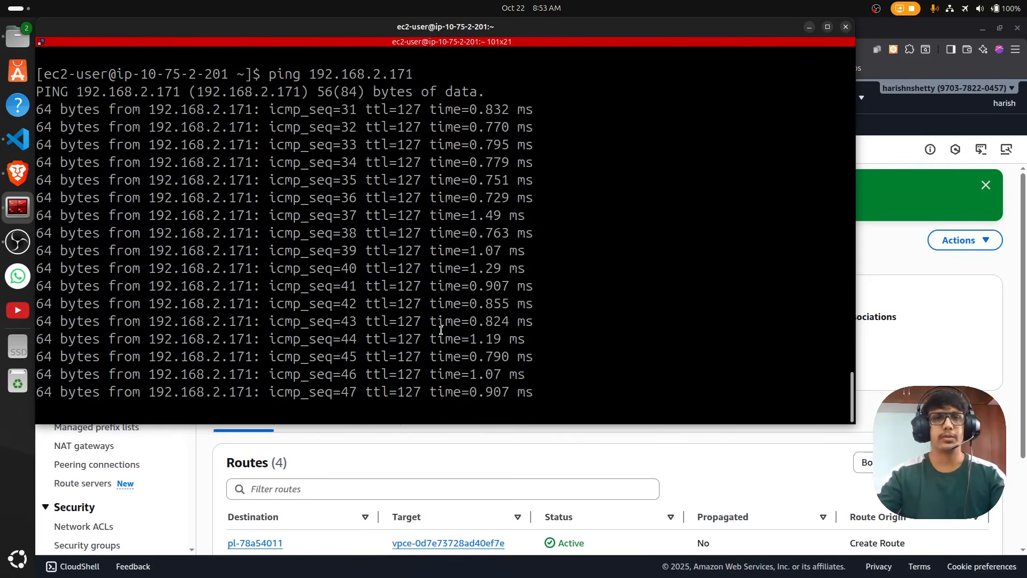
pyautogui.hotkey('alt', 'Tab')
pyautogui.click(118, 28)
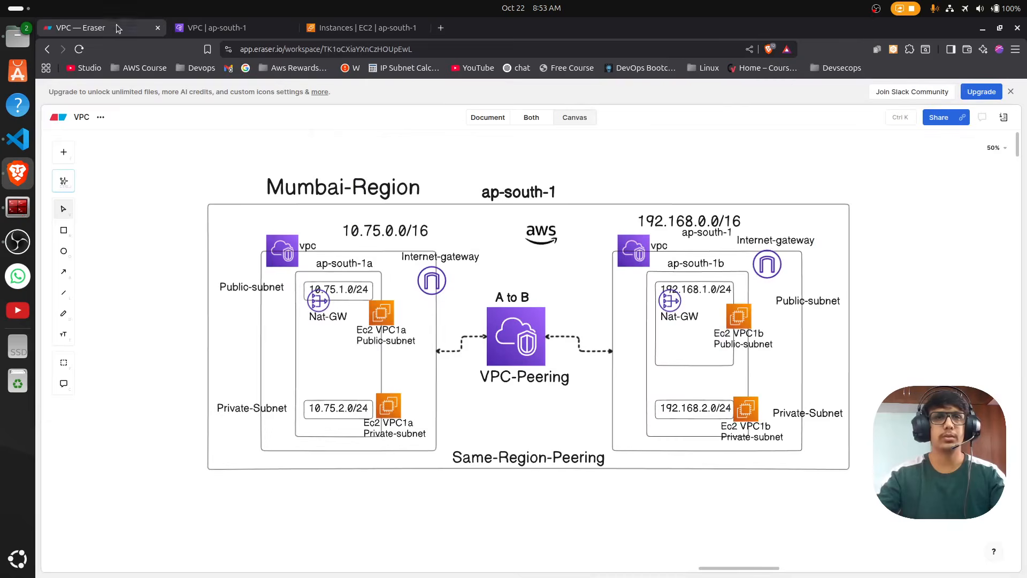
pyautogui.scroll(-10, 491, 395)
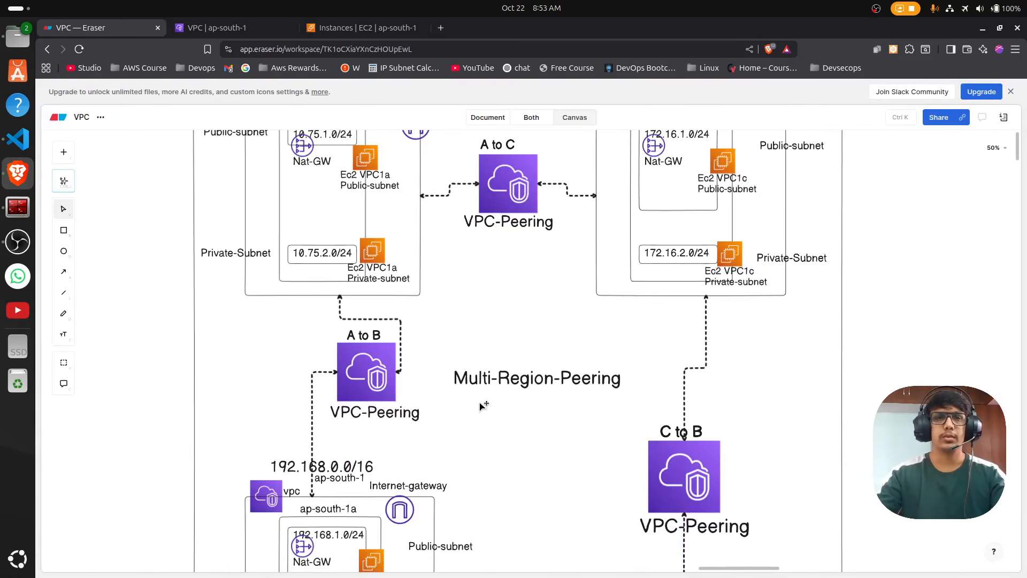
pyautogui.scroll(5, 440, 410)
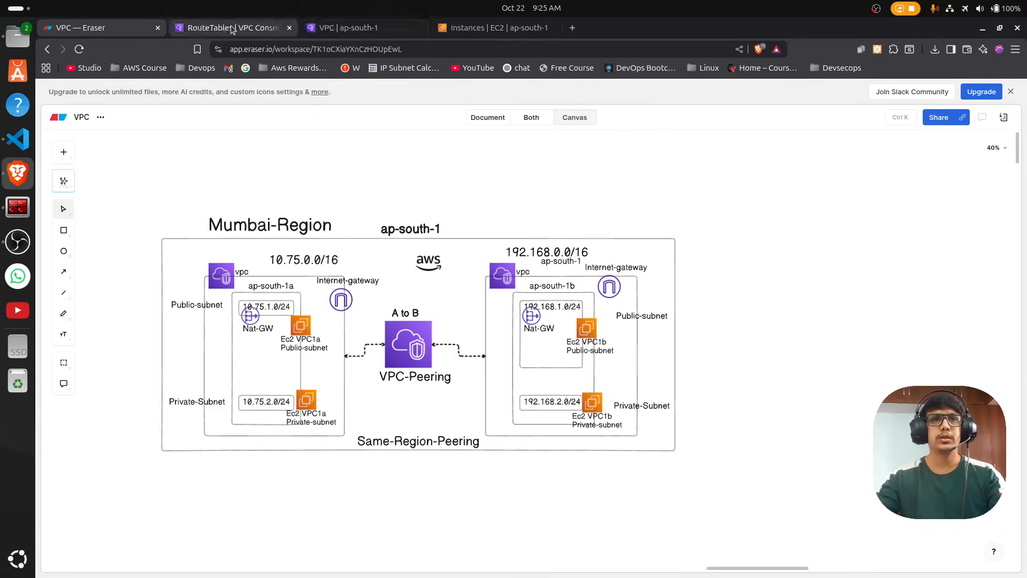
# Switch to the VPC console, open the peering connections, refresh the list and filter it by Status: Active.
pyautogui.click(348, 27)
pyautogui.scroll(-10, 150, 385)
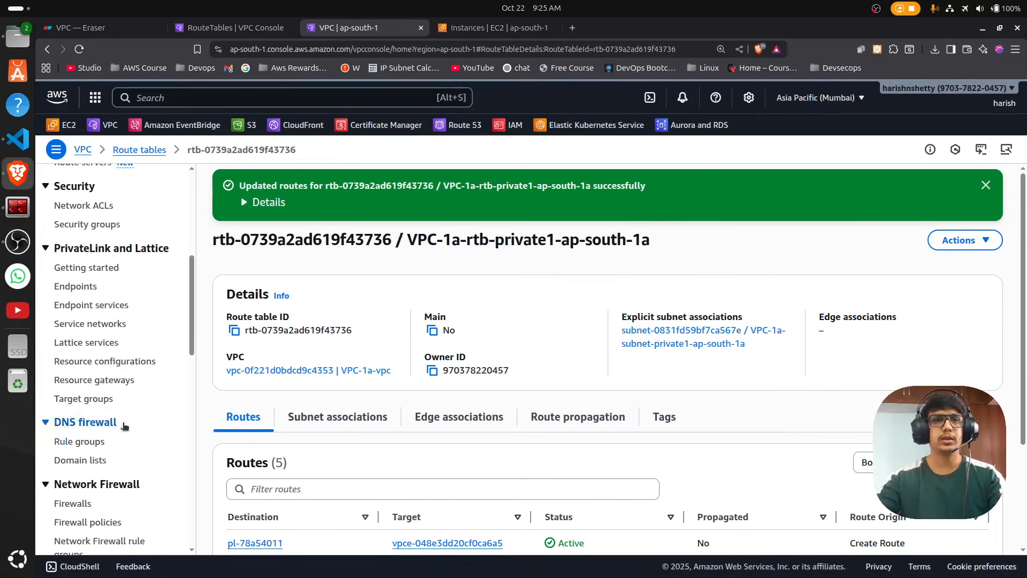
pyautogui.scroll(10, 115, 427)
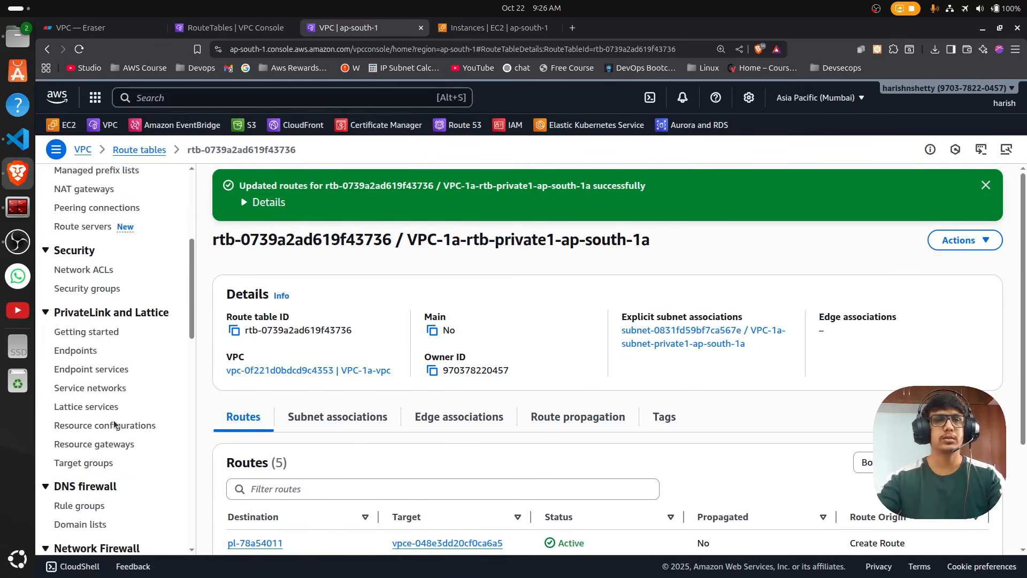
pyautogui.click(83, 400)
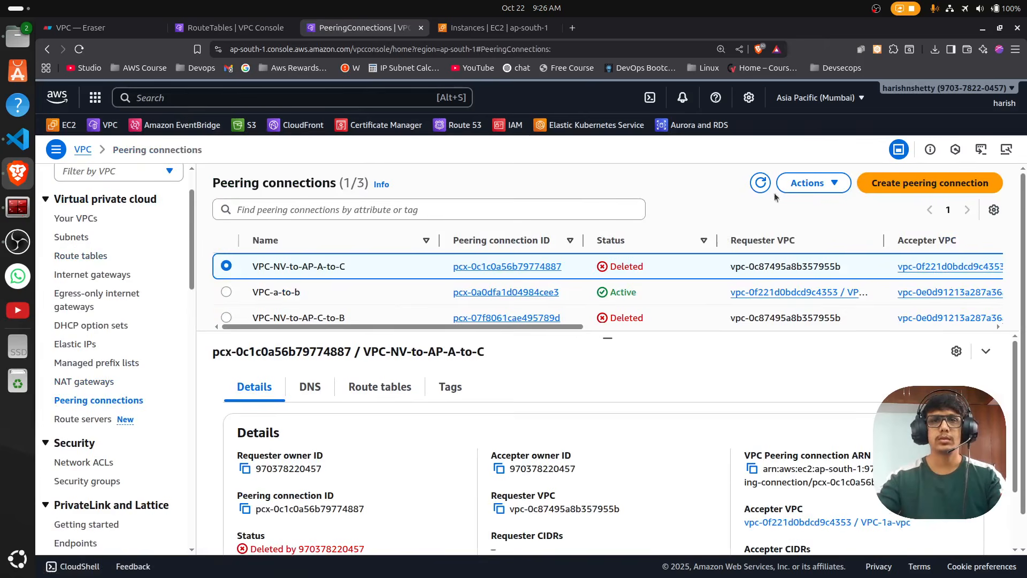
pyautogui.click(760, 183)
pyautogui.hotkey('alt', 'Tab')
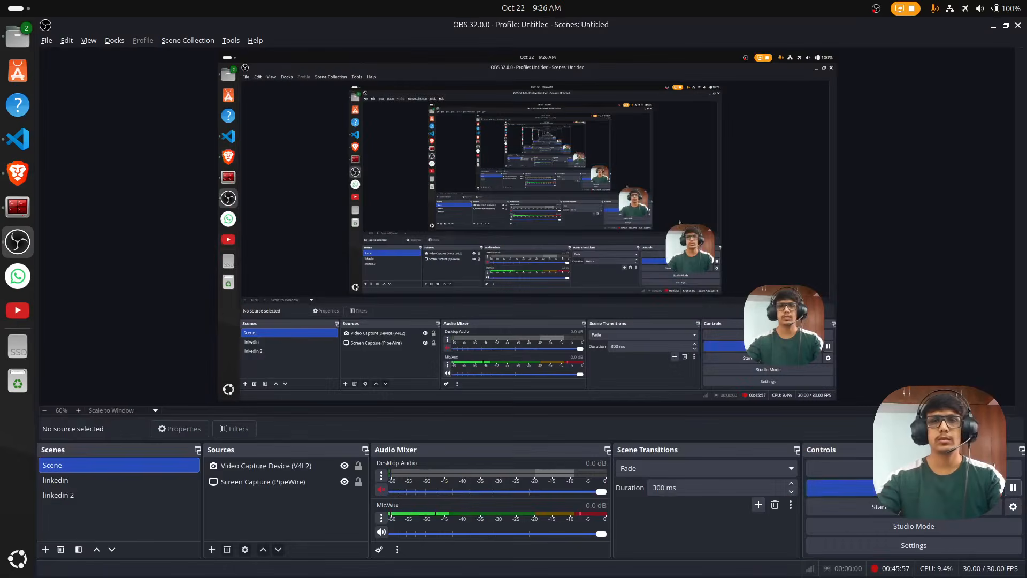
pyautogui.click(1013, 489)
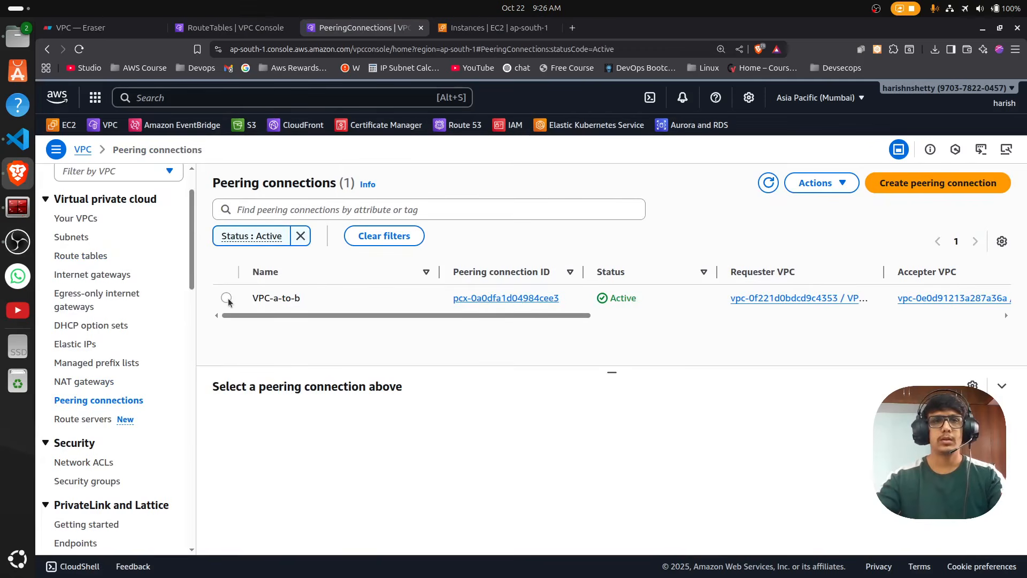
# Delete the VPC-a-to-b peering connection together with its related route table entries, confirming with "delete".
pyautogui.click(227, 298)
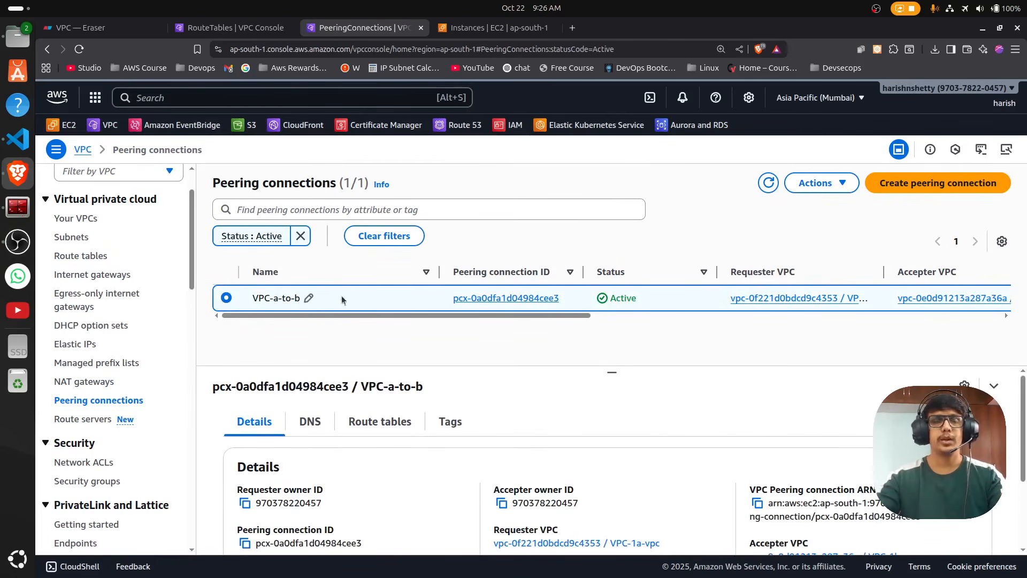
pyautogui.click(814, 183)
pyautogui.click(826, 303)
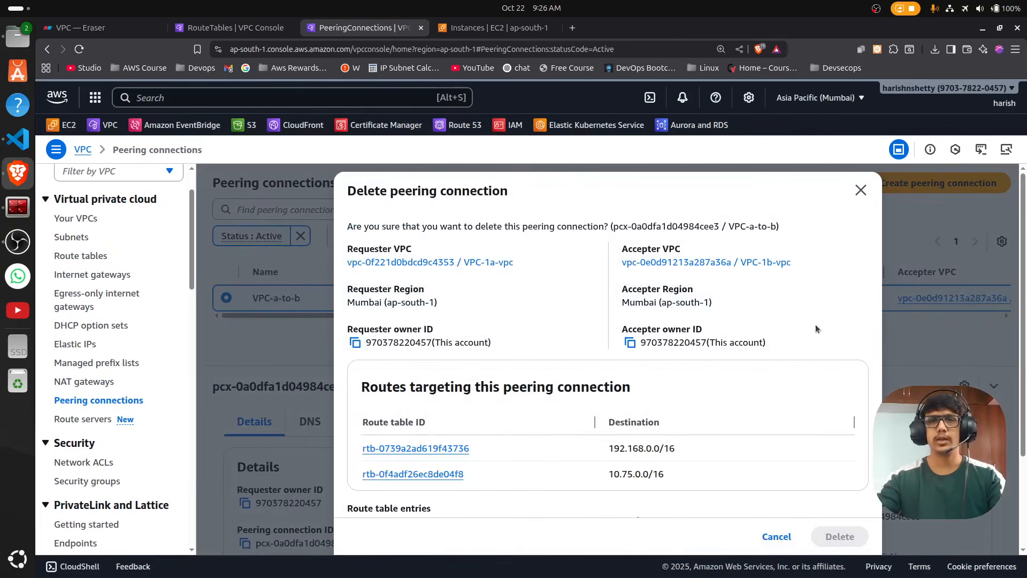
pyautogui.scroll(-3, 410, 517)
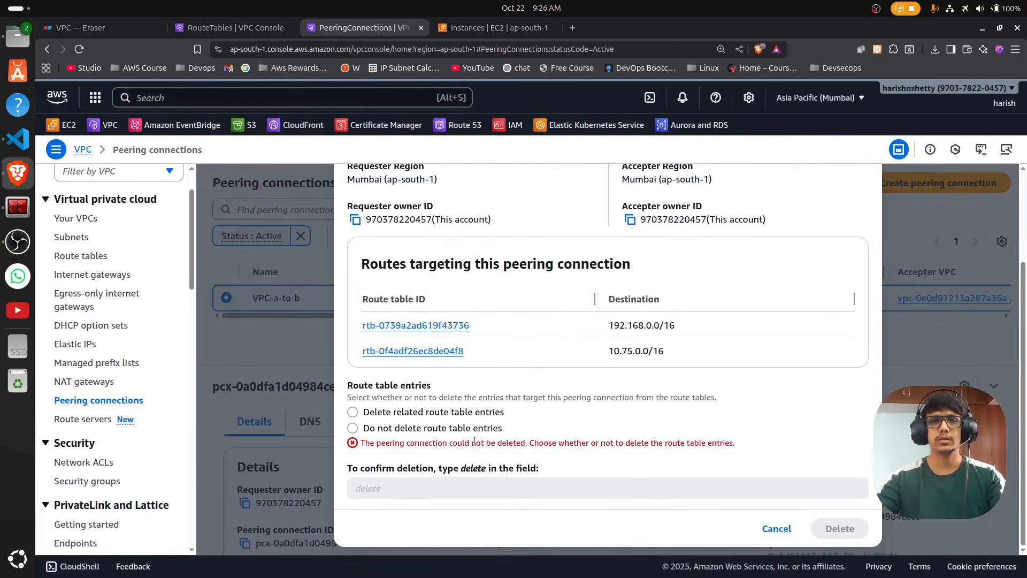
pyautogui.click(400, 416)
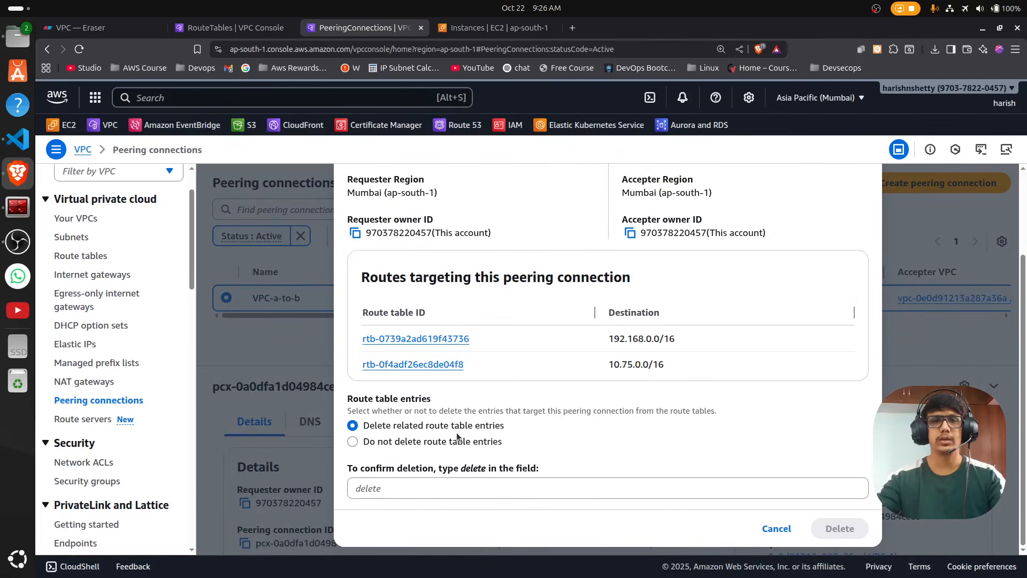
pyautogui.hotkey('ctrl', '-')
pyautogui.doubleClick(481, 482)
pyautogui.hotkey('ctrl', 'c')
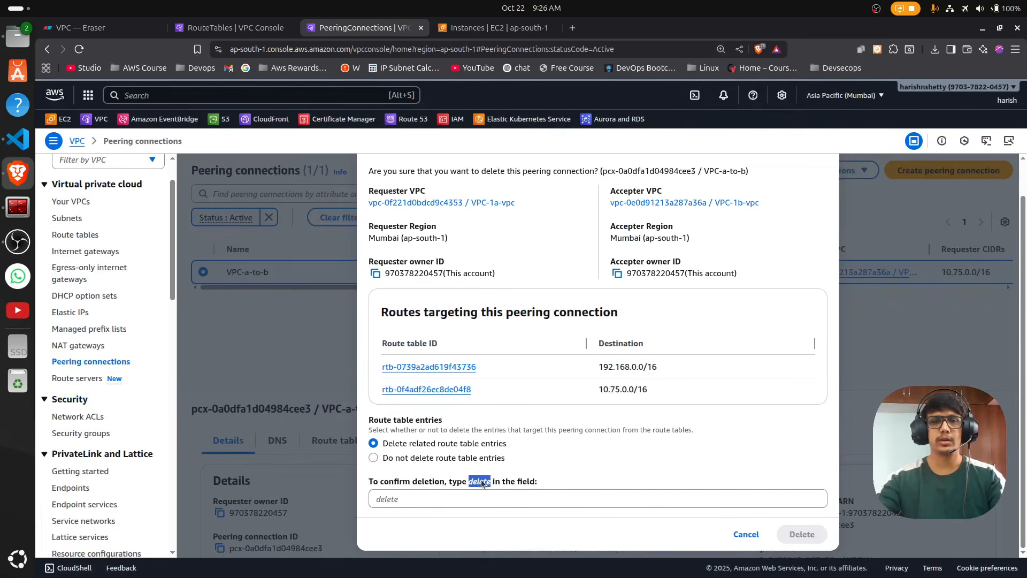
pyautogui.click(439, 499)
pyautogui.hotkey('ctrl', 'v')
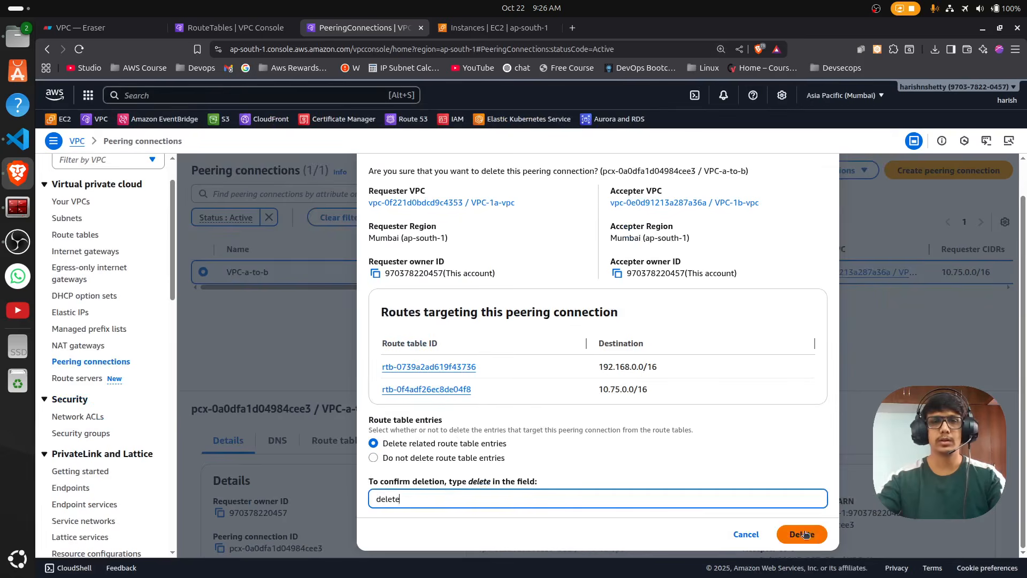
pyautogui.click(810, 536)
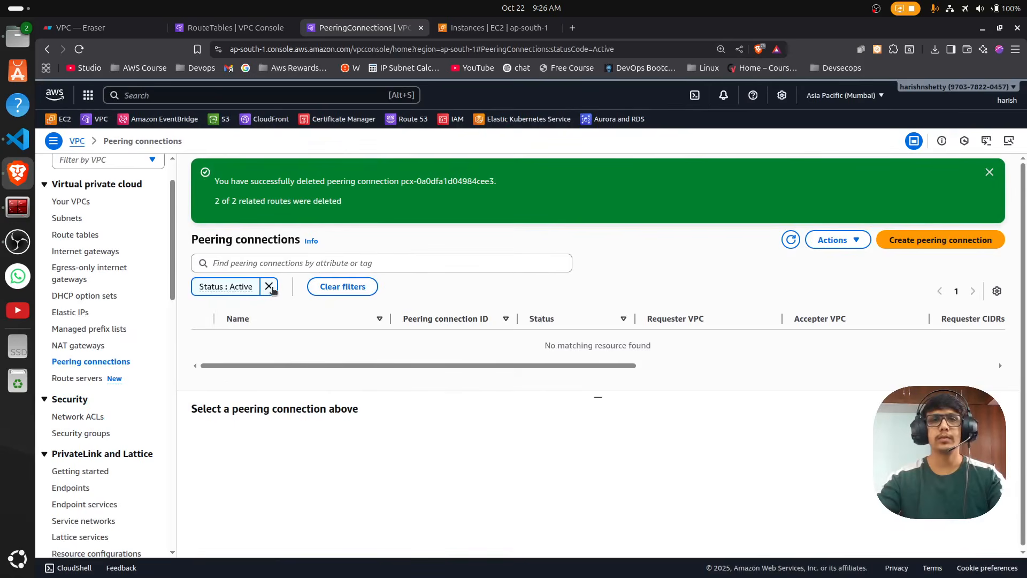
# Remove the Status: Active filter, refresh the peering connections and open the list of NAT gateways.
pyautogui.click(269, 288)
pyautogui.click(791, 242)
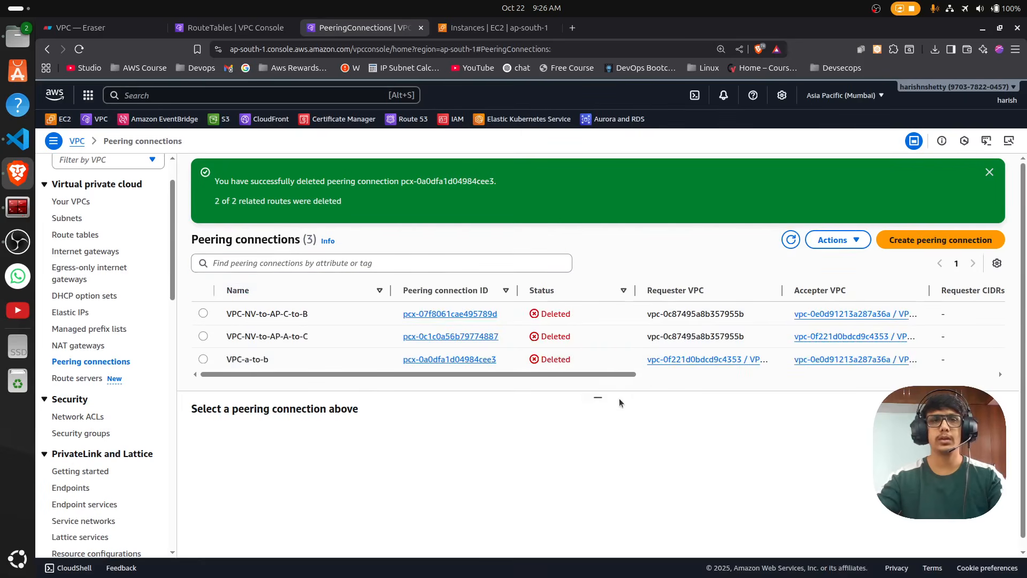
pyautogui.scroll(2, 99, 393)
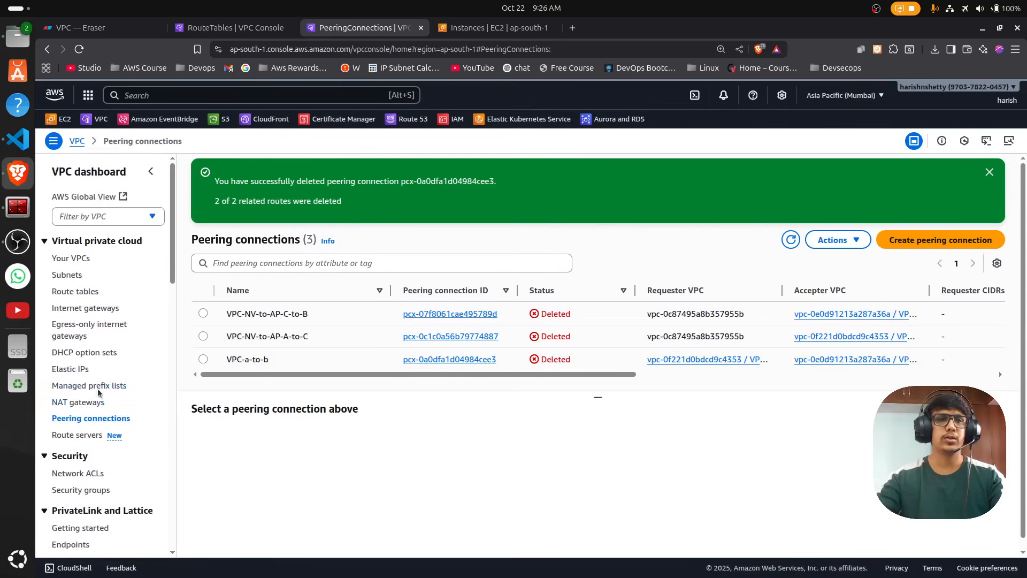
pyautogui.click(78, 403)
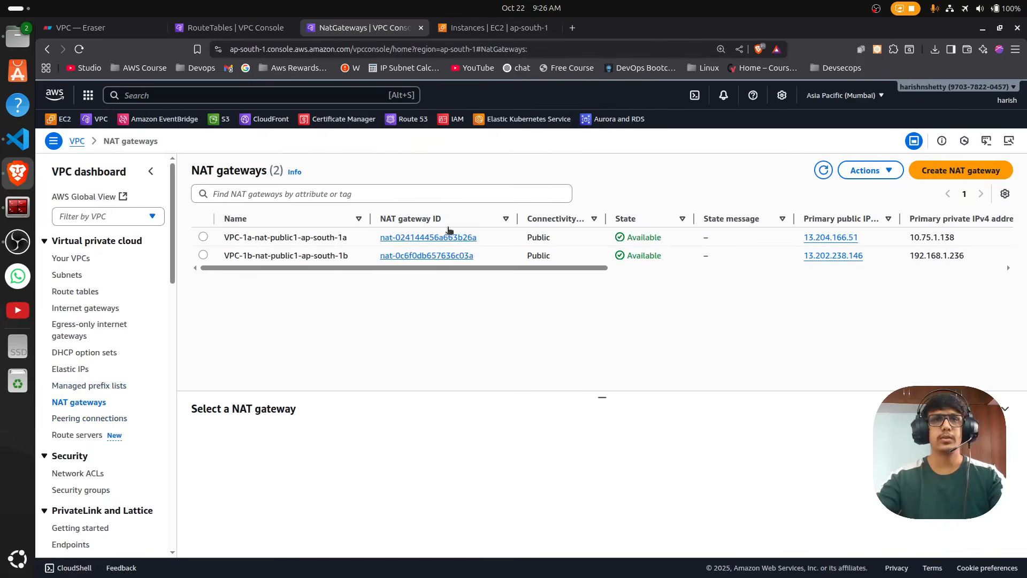
# Switch to the EC2 console and terminate the ec2-1b, ec2-1a and jump-server-1a instances.
pyautogui.click(492, 28)
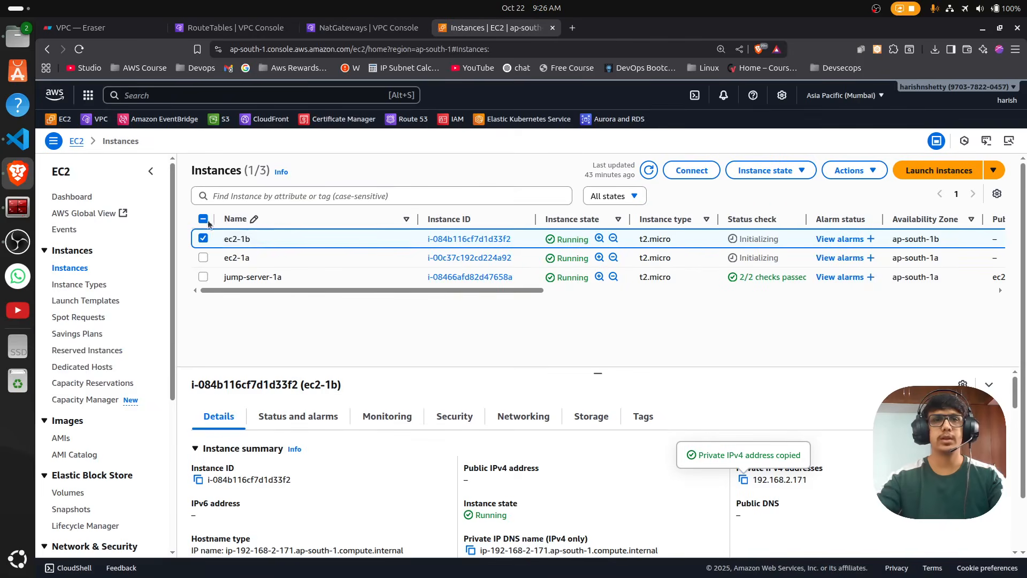
pyautogui.click(203, 219)
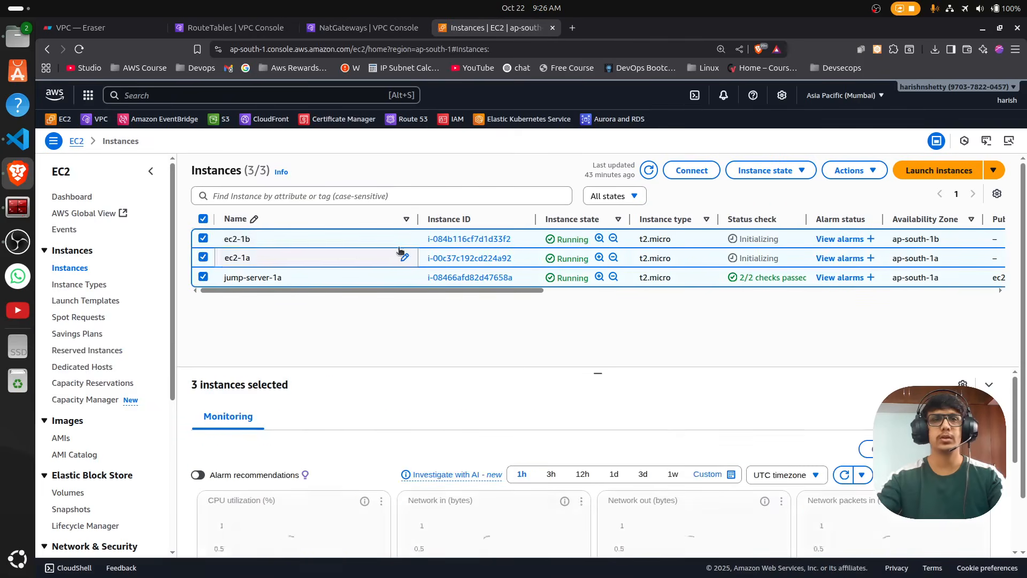
pyautogui.click(794, 175)
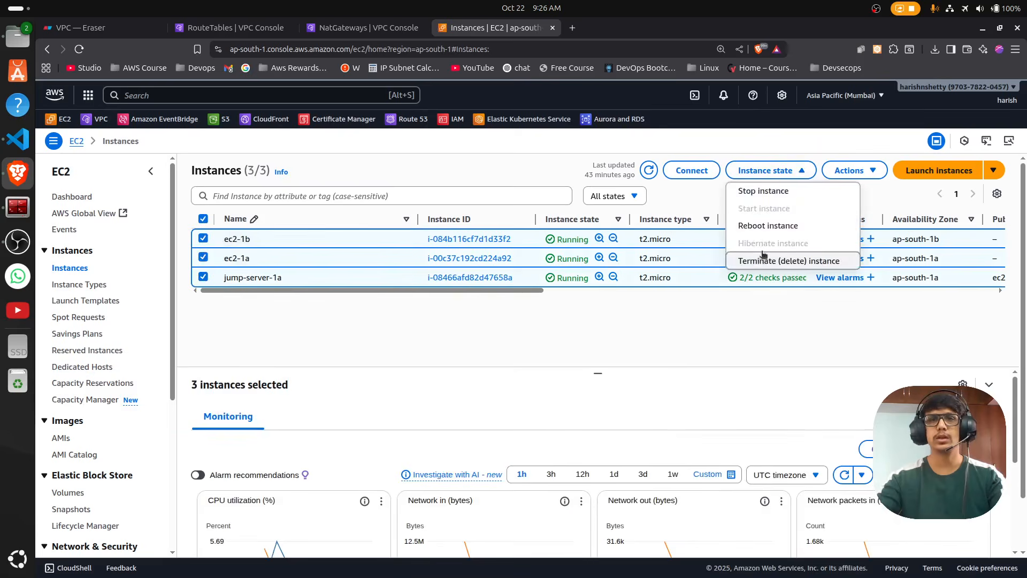
pyautogui.click(763, 261)
pyautogui.click(781, 485)
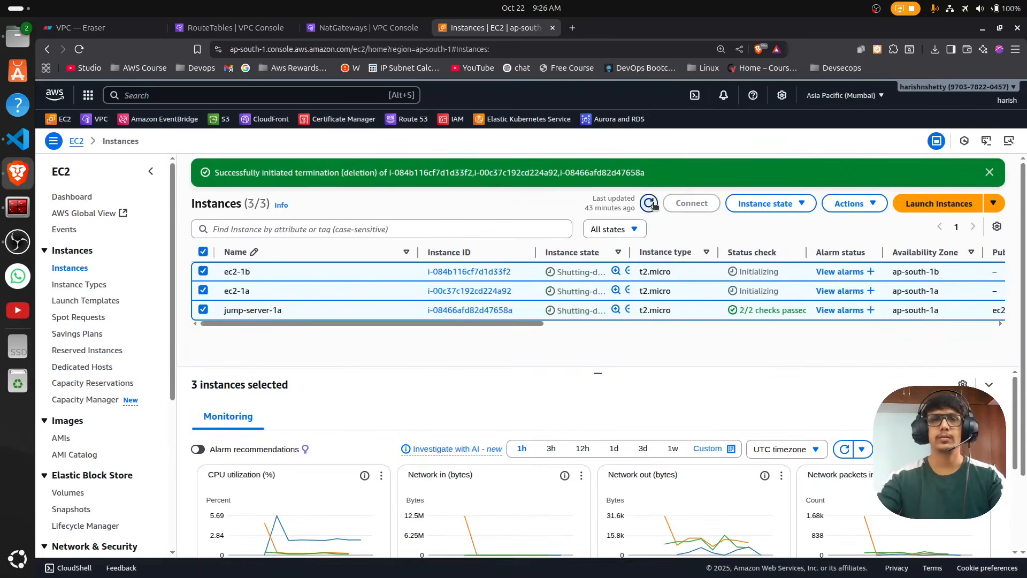
# Refresh the instance list and widen the Instance state column to check the termination status.
pyautogui.click(650, 204)
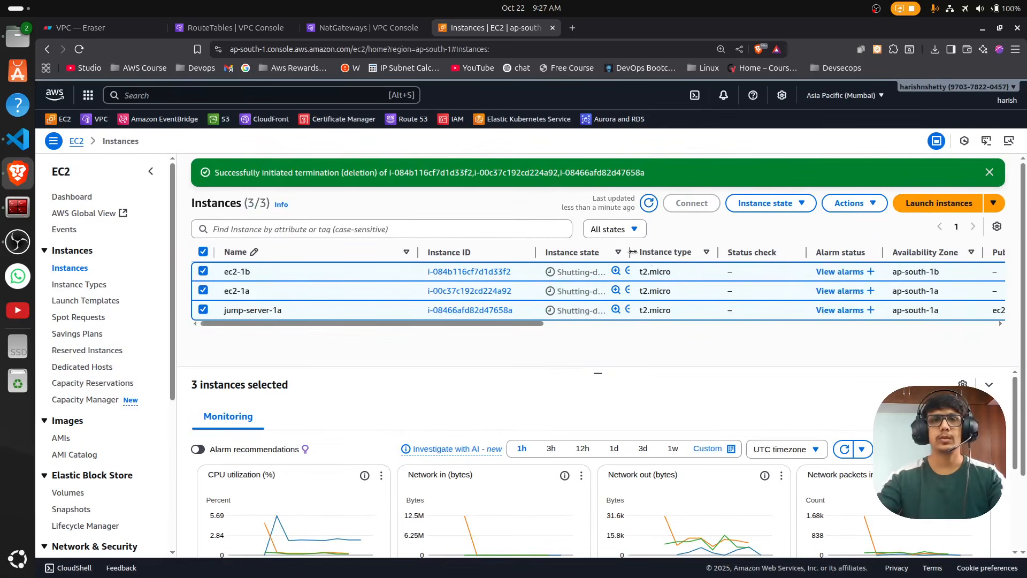
pyautogui.moveTo(633, 252); pyautogui.dragTo(692, 252)
pyautogui.hotkey('alt', 'Tab')
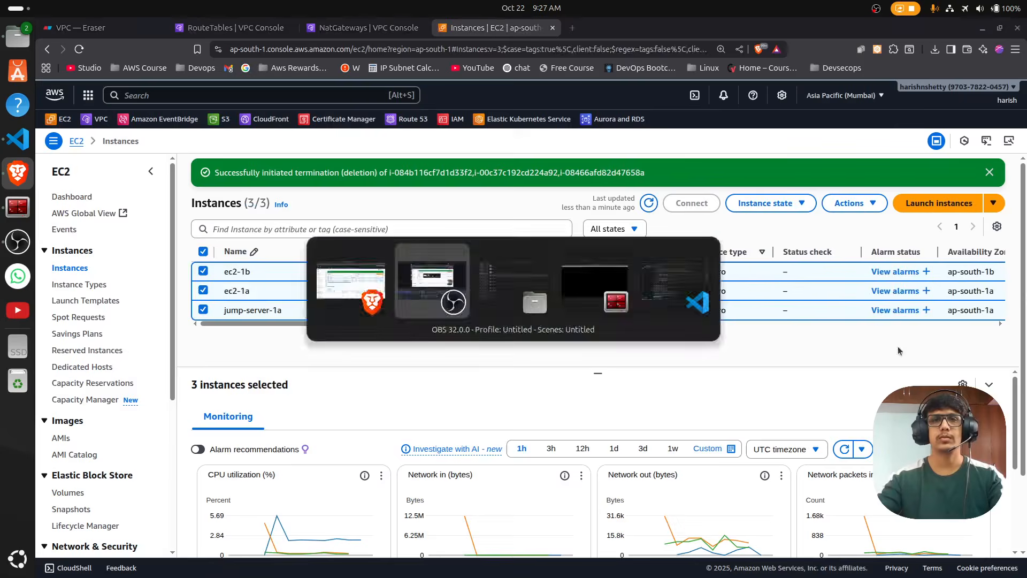
pyautogui.hotkey('alt', 'Tab')
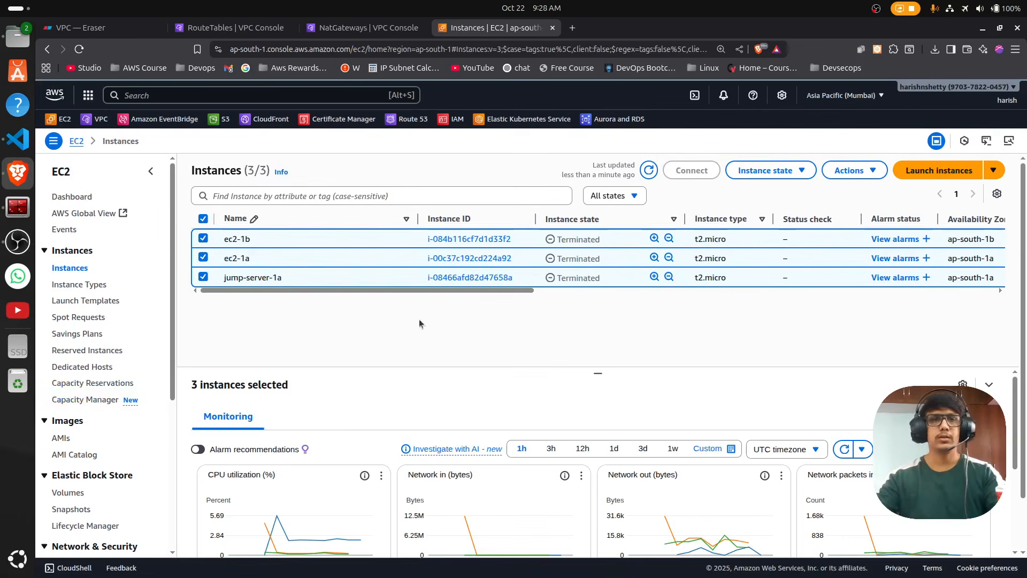
# Return to the VPC console, refresh the NAT gateways and delete VPC-1a-nat-public1-ap-south-1a, confirming with "delete".
pyautogui.click(348, 31)
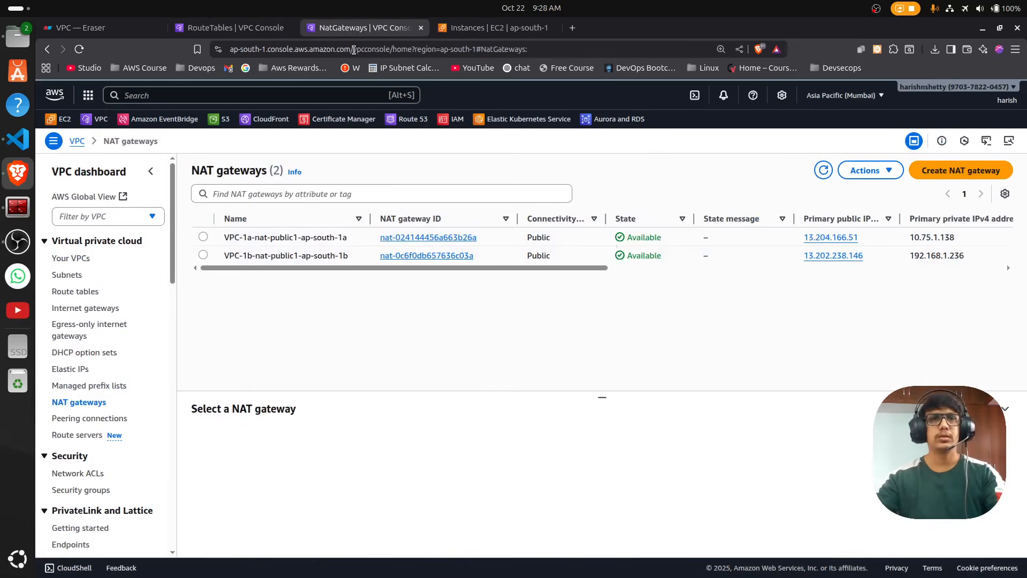
pyautogui.click(823, 170)
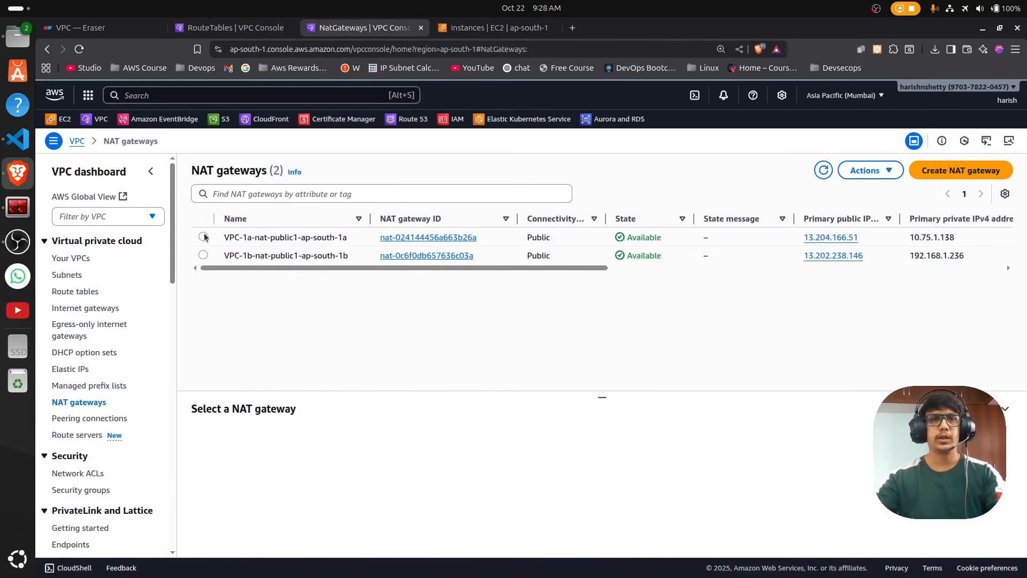
pyautogui.click(203, 236)
pyautogui.click(866, 171)
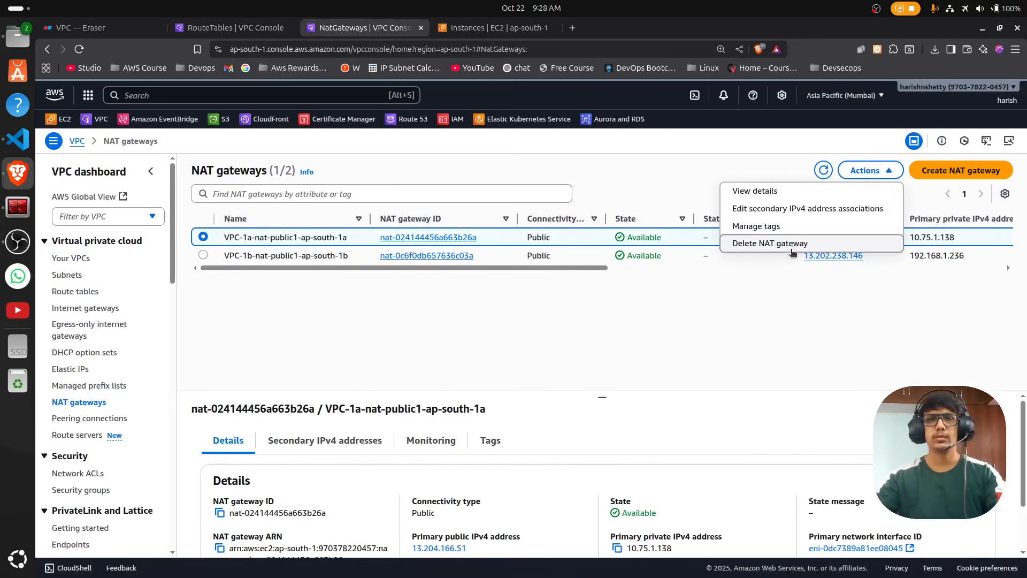
pyautogui.click(792, 245)
pyautogui.click(524, 413)
pyautogui.write('delete')
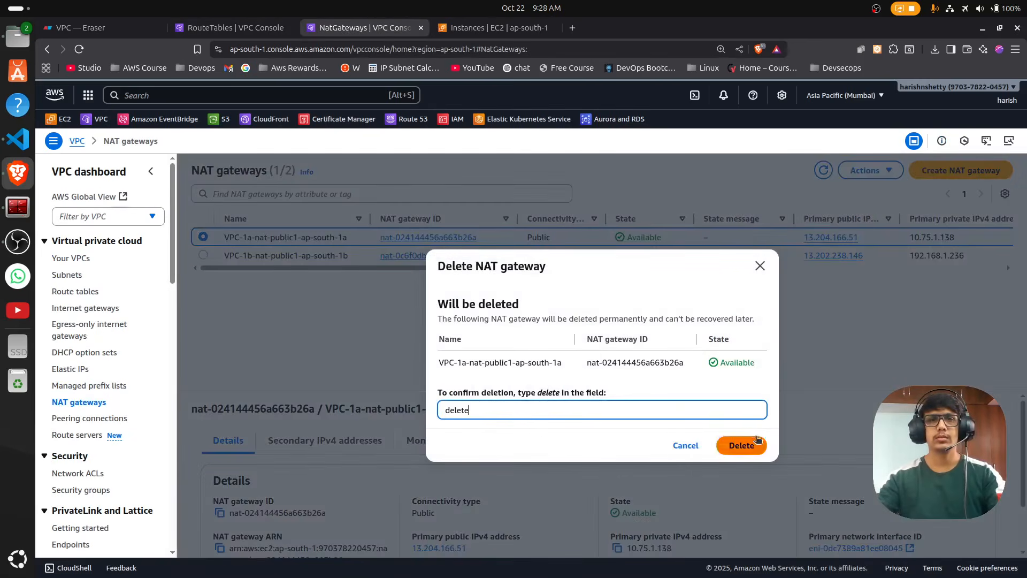
pyautogui.click(743, 446)
# Delete the NAT gateway VPC-1b-nat-public1-ap-south-1b, confirming with "delete", check its state and open the list of VPCs.
pyautogui.click(203, 288)
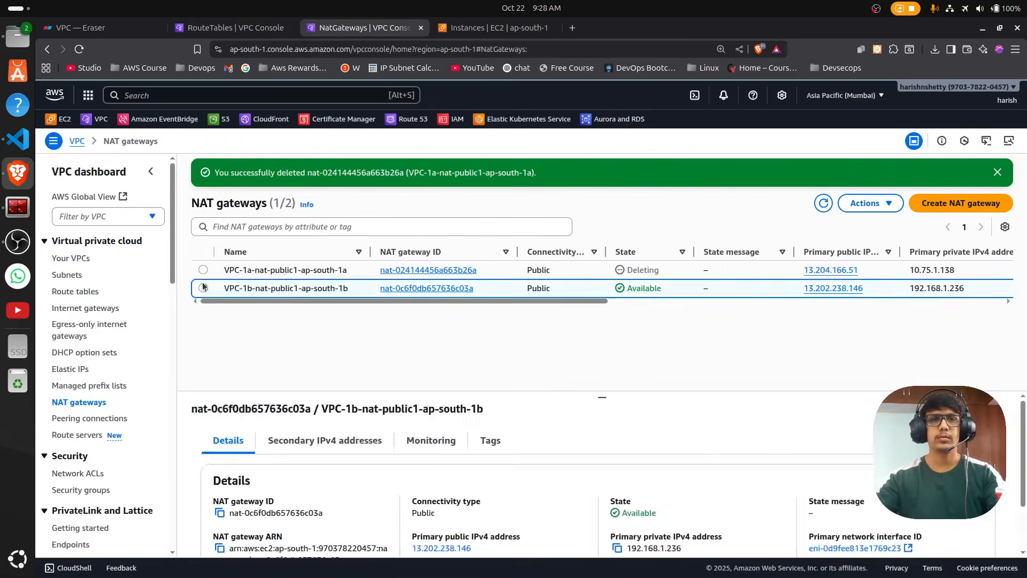
pyautogui.click(867, 203)
pyautogui.click(771, 276)
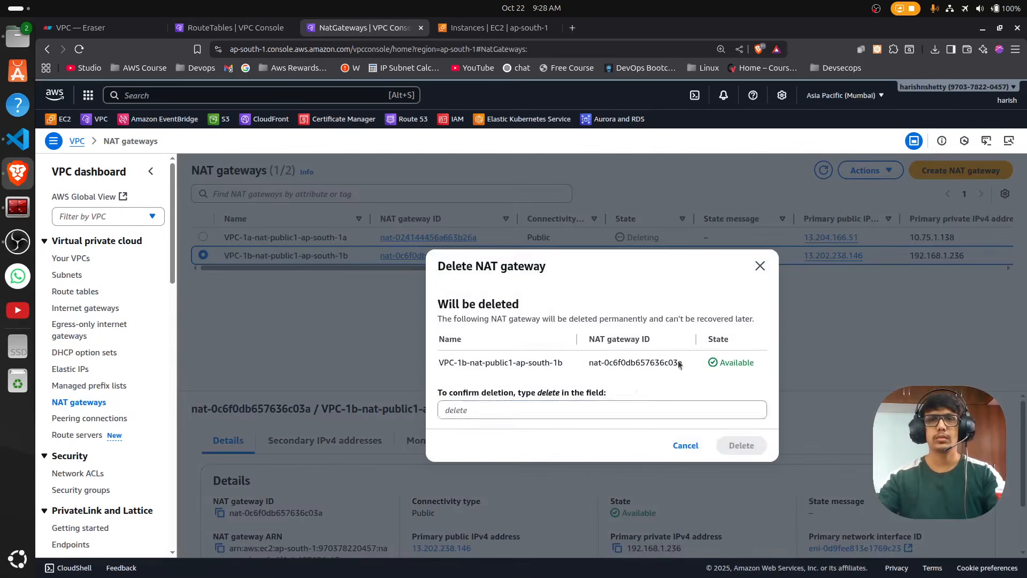
pyautogui.click(548, 409)
pyautogui.write('delete')
pyautogui.click(746, 448)
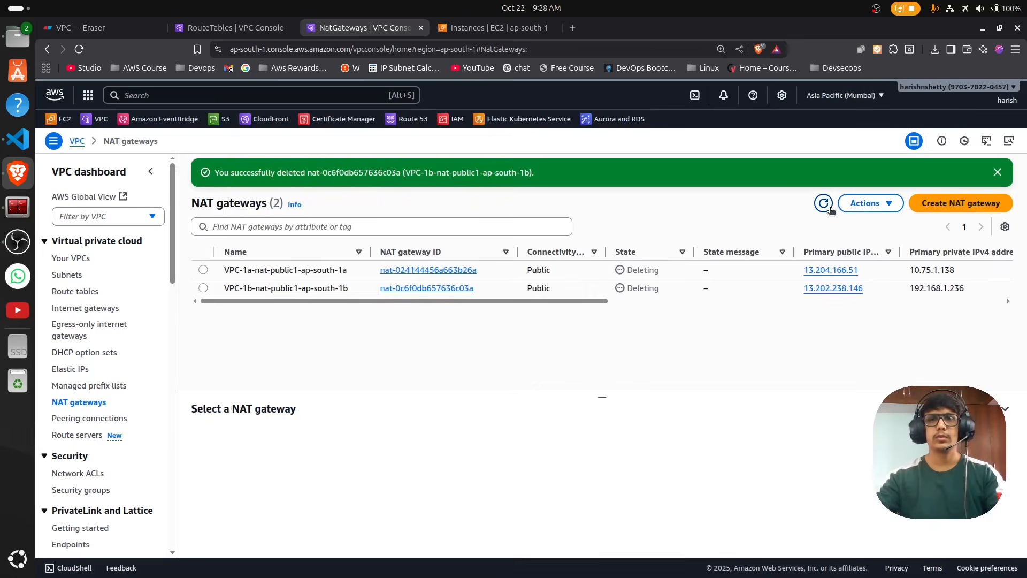
pyautogui.doubleClick(659, 272)
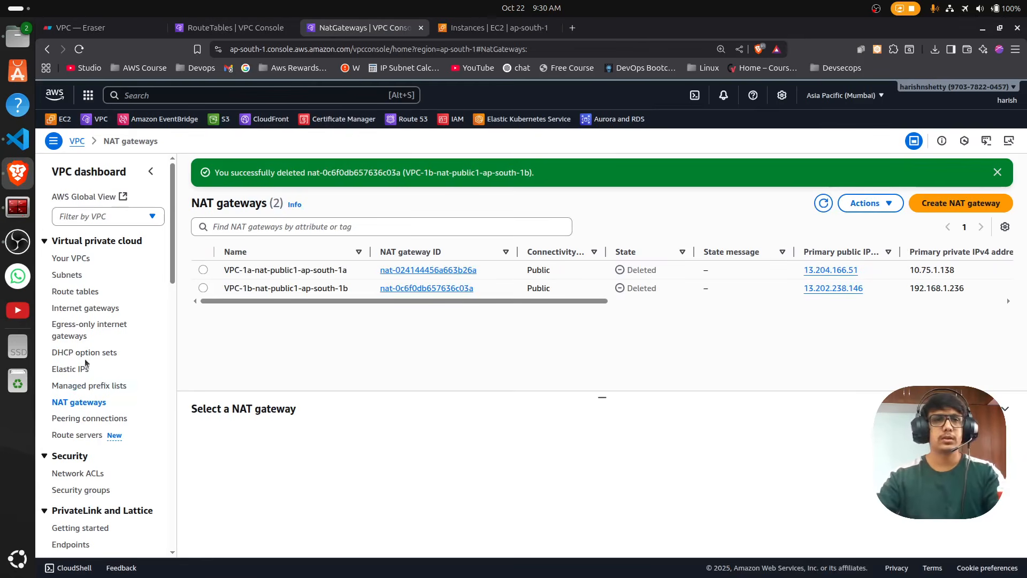
pyautogui.click(72, 258)
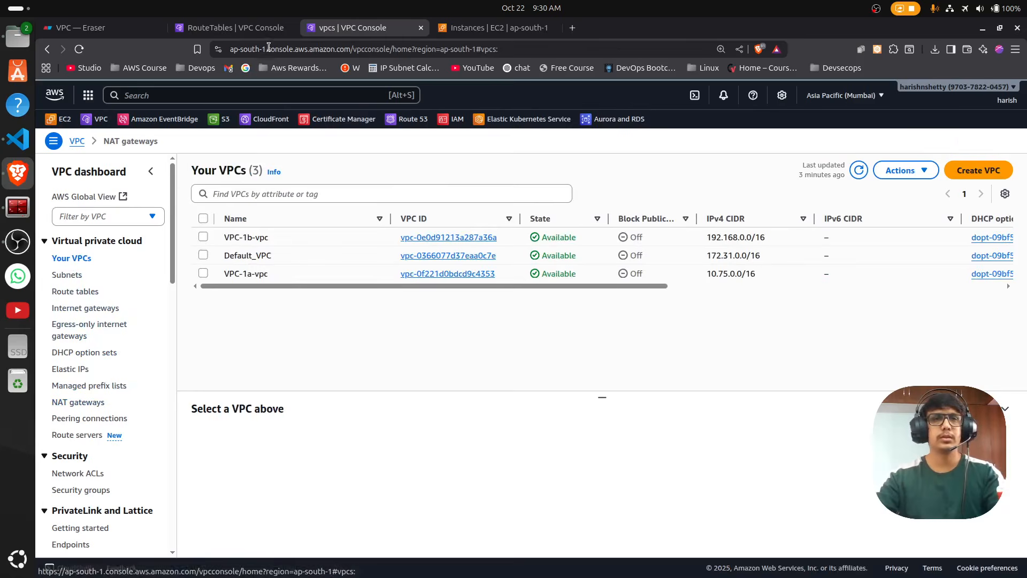
pyautogui.click(203, 237)
pyautogui.click(203, 273)
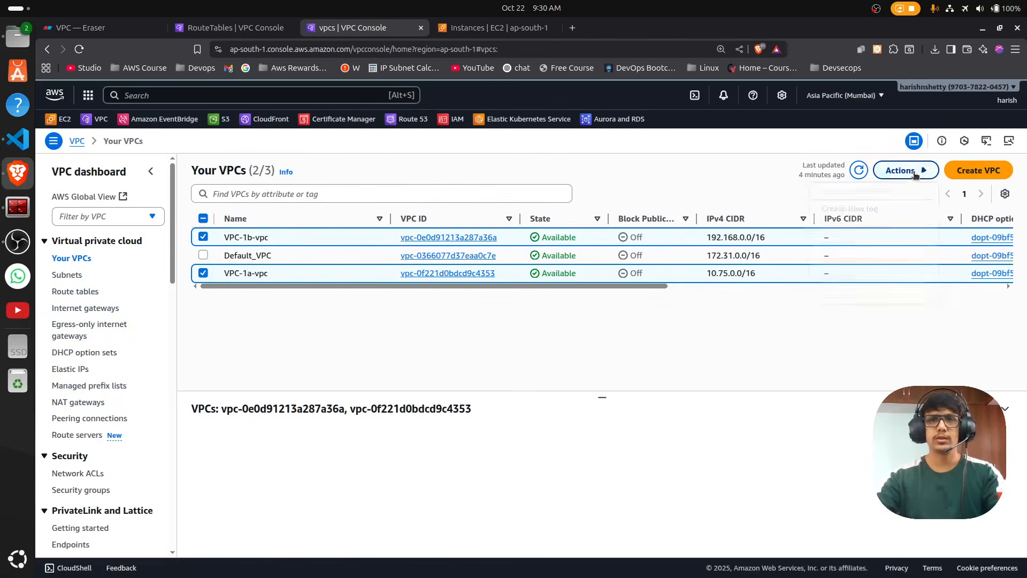
pyautogui.click(903, 170)
pyautogui.click(313, 345)
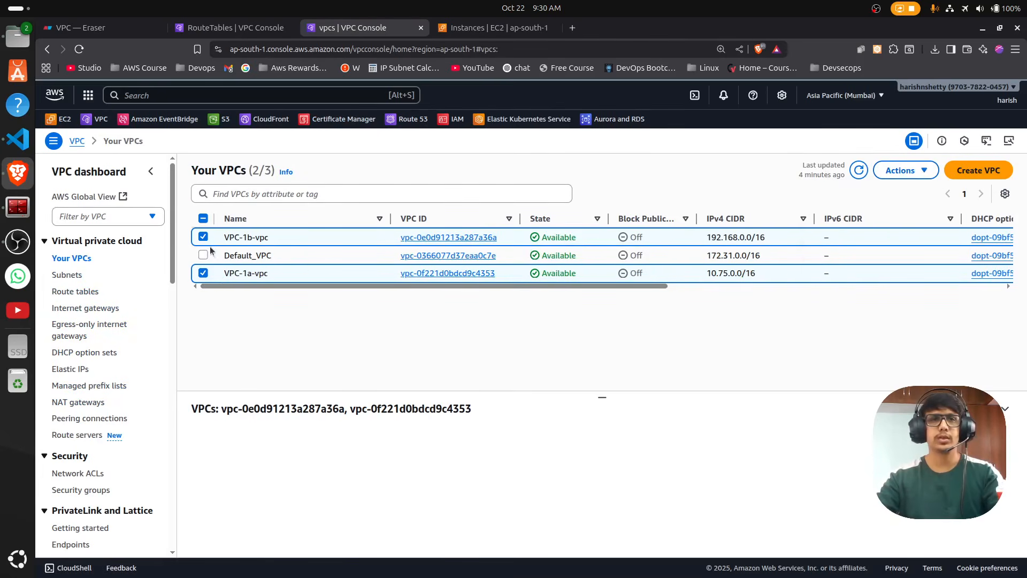
pyautogui.click(204, 219)
pyautogui.click(203, 218)
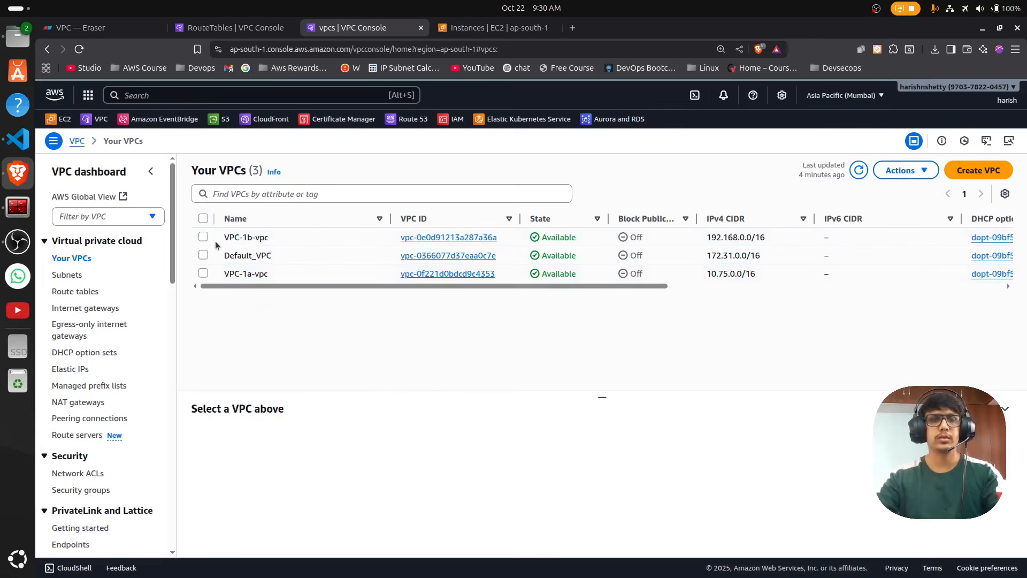
# Delete VPC-1a-vpc together with its associated resources, confirming with "delete".
pyautogui.click(203, 273)
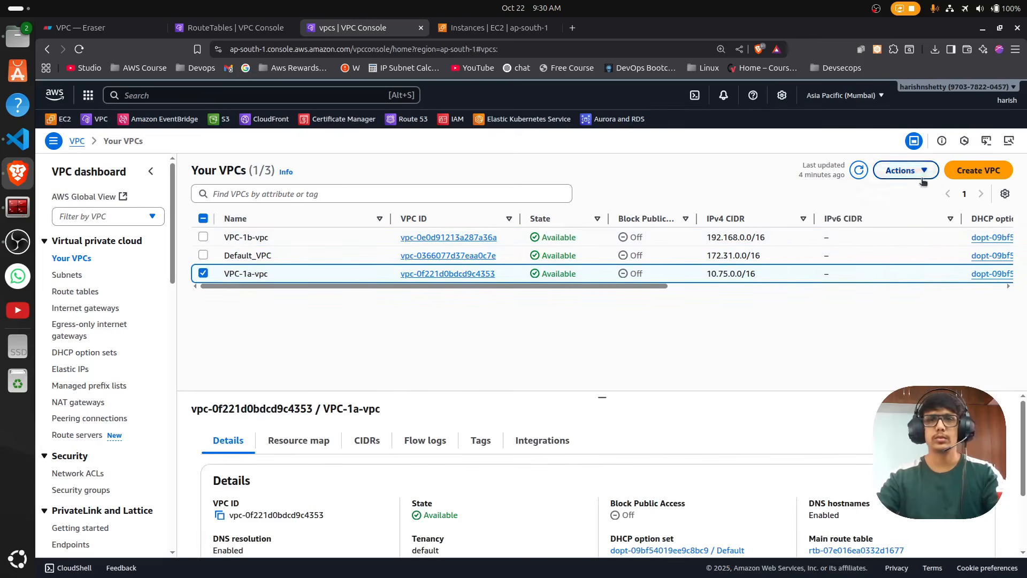
pyautogui.click(904, 170)
pyautogui.click(847, 297)
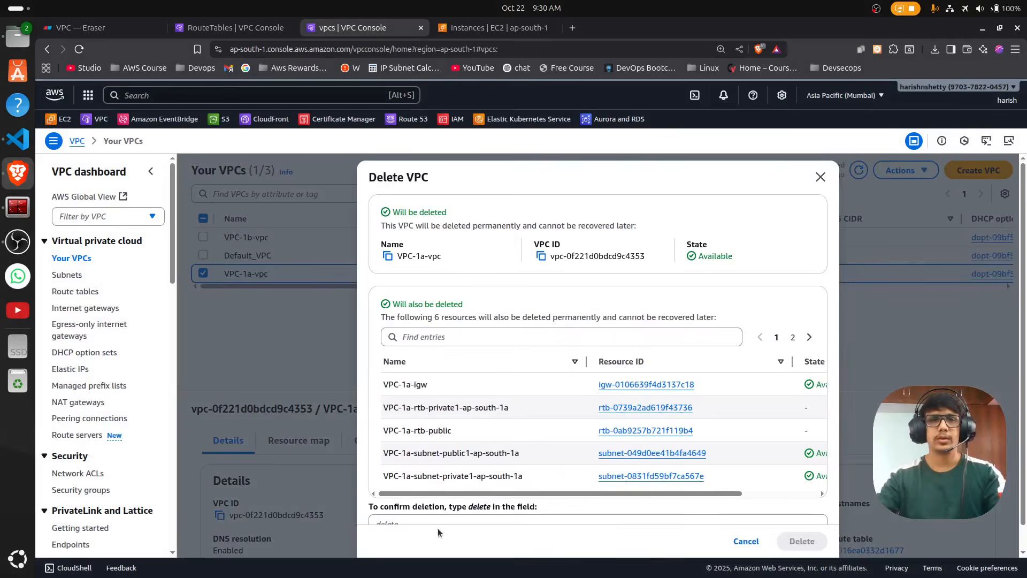
pyautogui.click(517, 518)
pyautogui.write('delete')
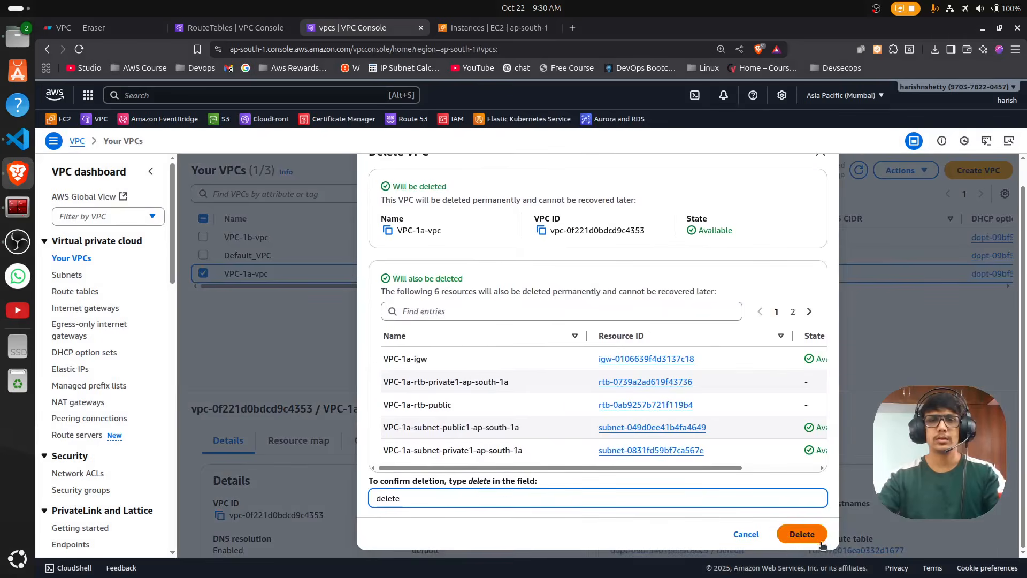
pyautogui.click(822, 542)
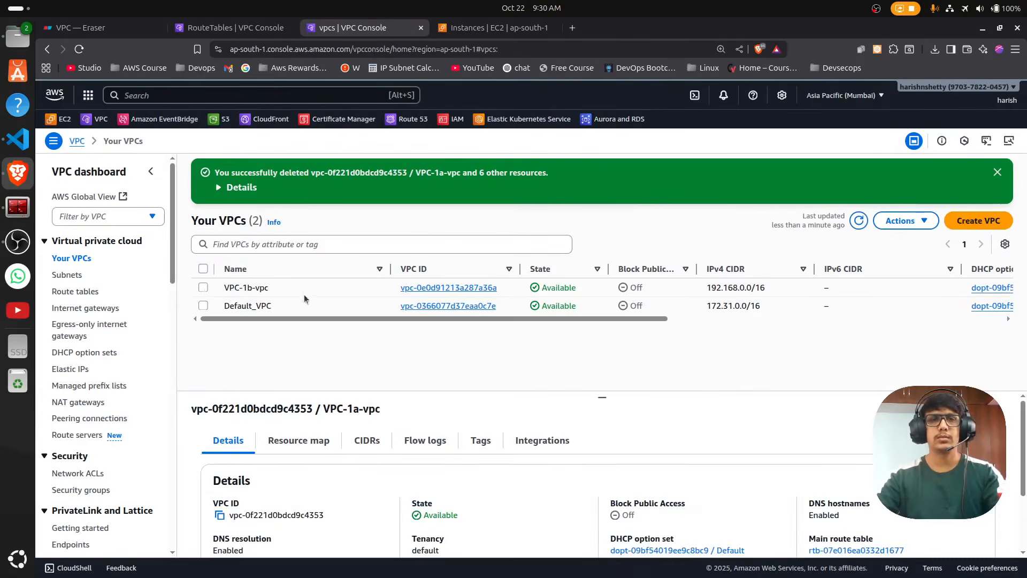
# Delete VPC-1b-vpc together with its associated resources, confirming with "delete".
pyautogui.click(204, 288)
pyautogui.click(904, 220)
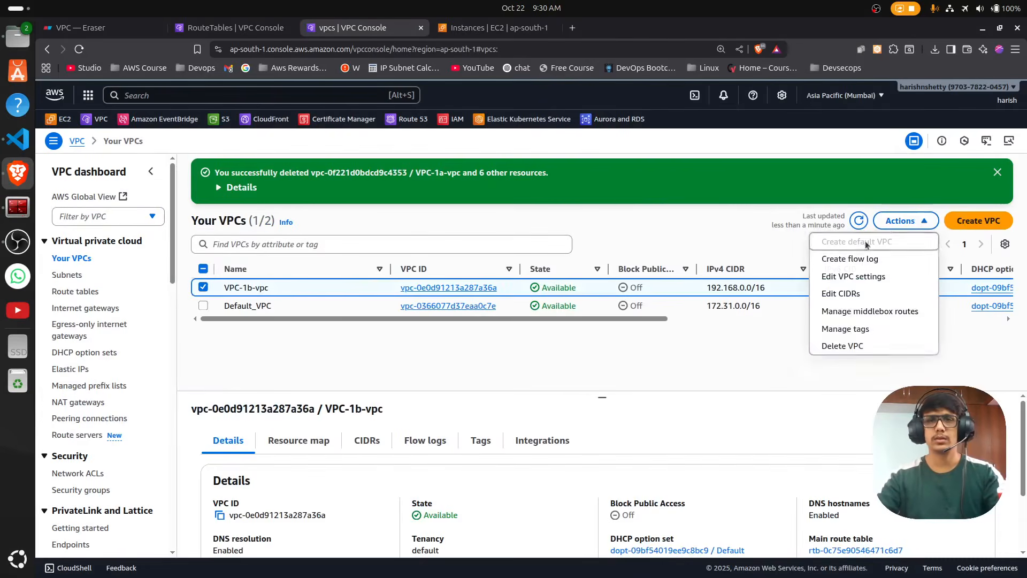
pyautogui.click(843, 346)
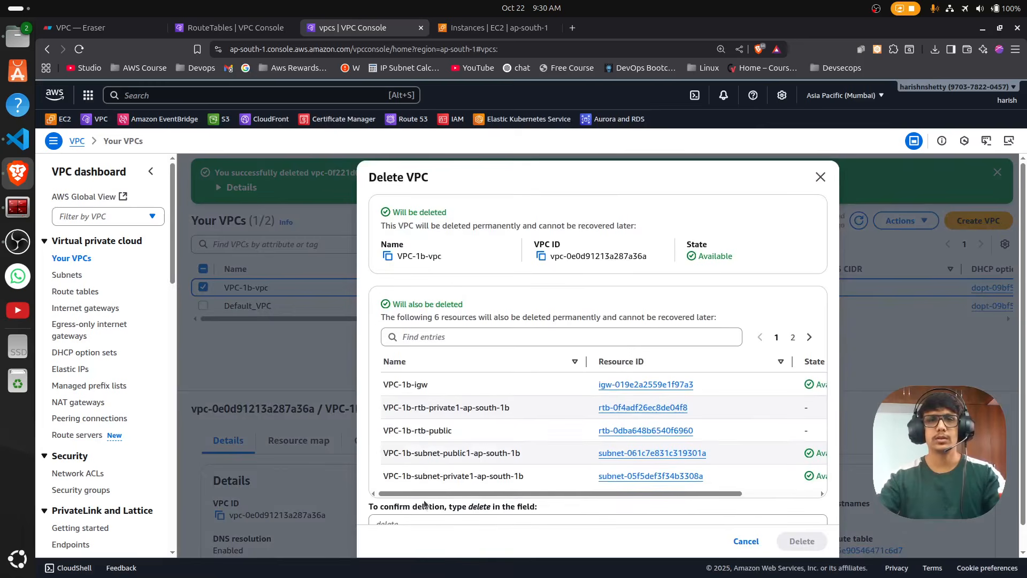
pyautogui.click(455, 501)
pyautogui.write('delete')
pyautogui.click(800, 532)
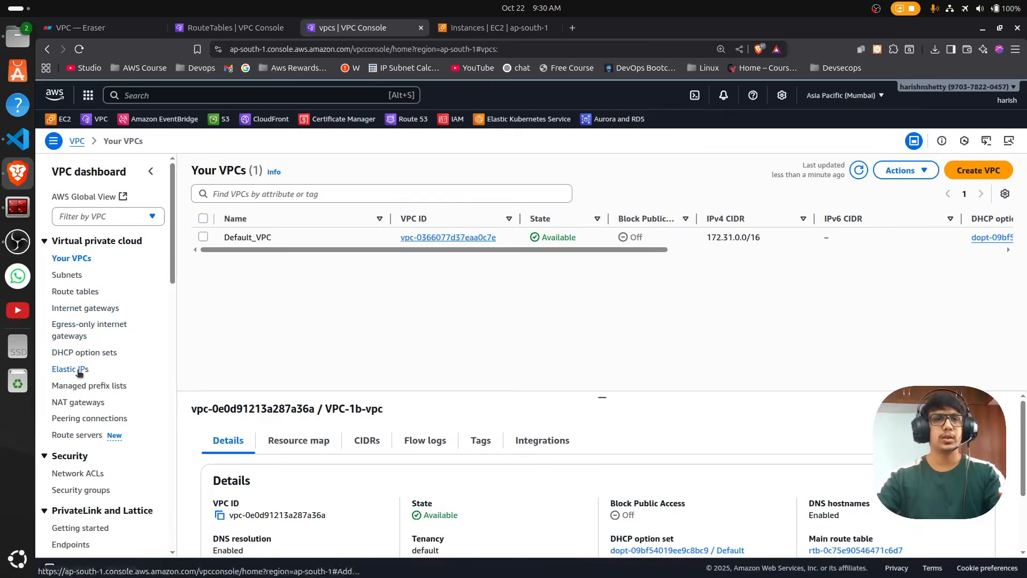
# Release both Elastic IP addresses, VPC-1b-eip-ap-south-1b and VPC-1a-eip-ap-south-1a.
pyautogui.click(79, 369)
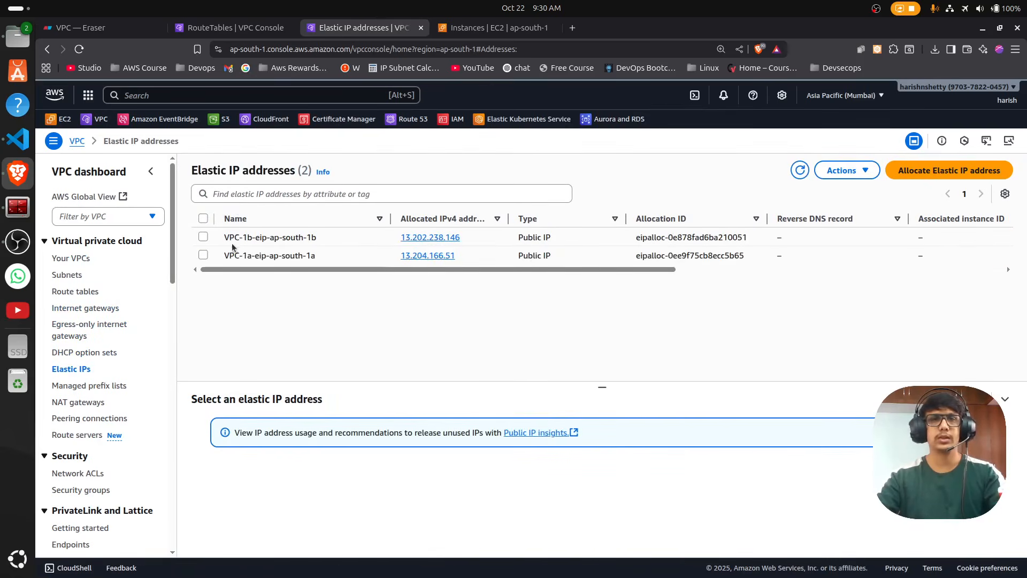
pyautogui.click(204, 219)
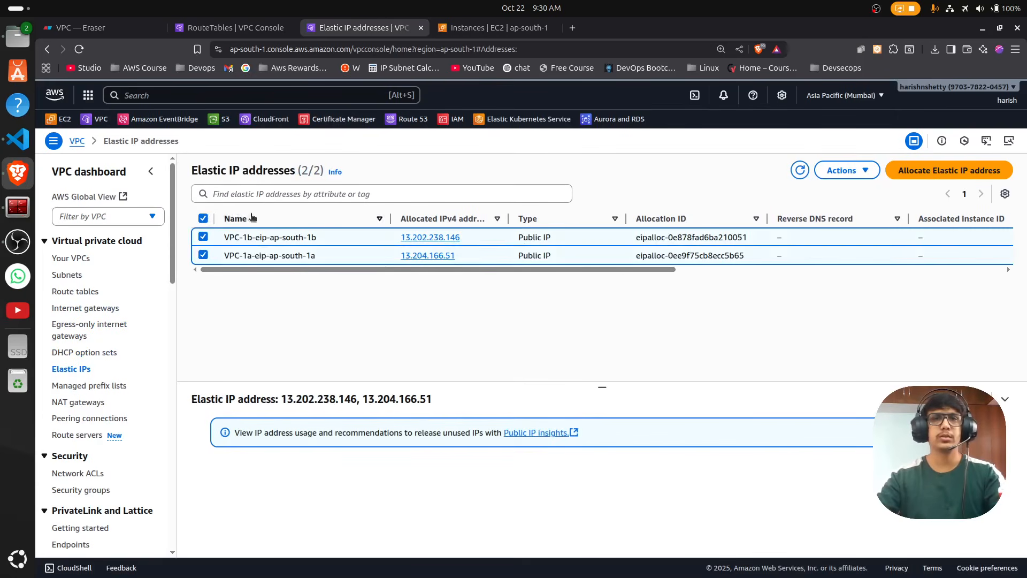
pyautogui.click(847, 175)
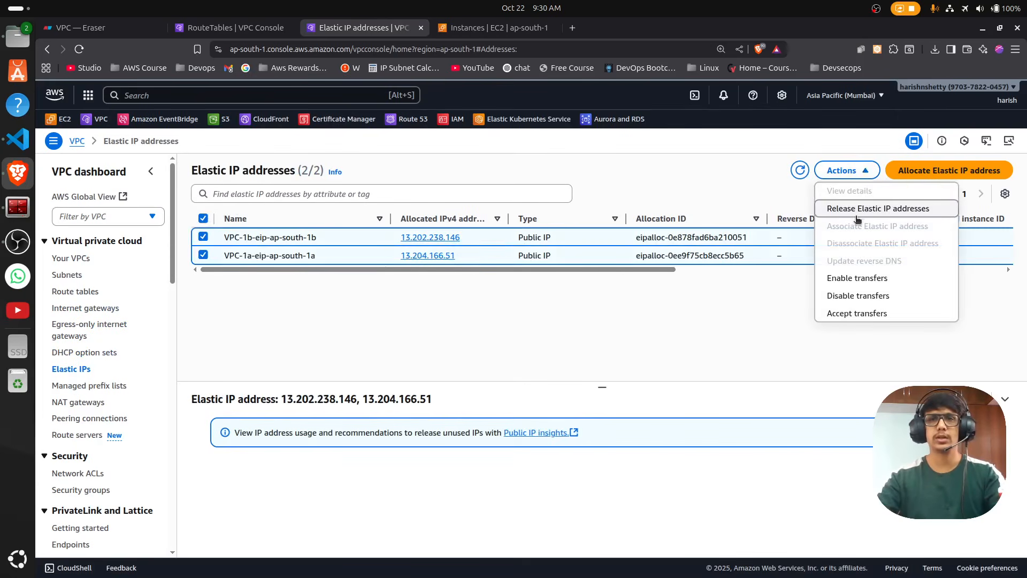
pyautogui.click(857, 210)
pyautogui.click(797, 445)
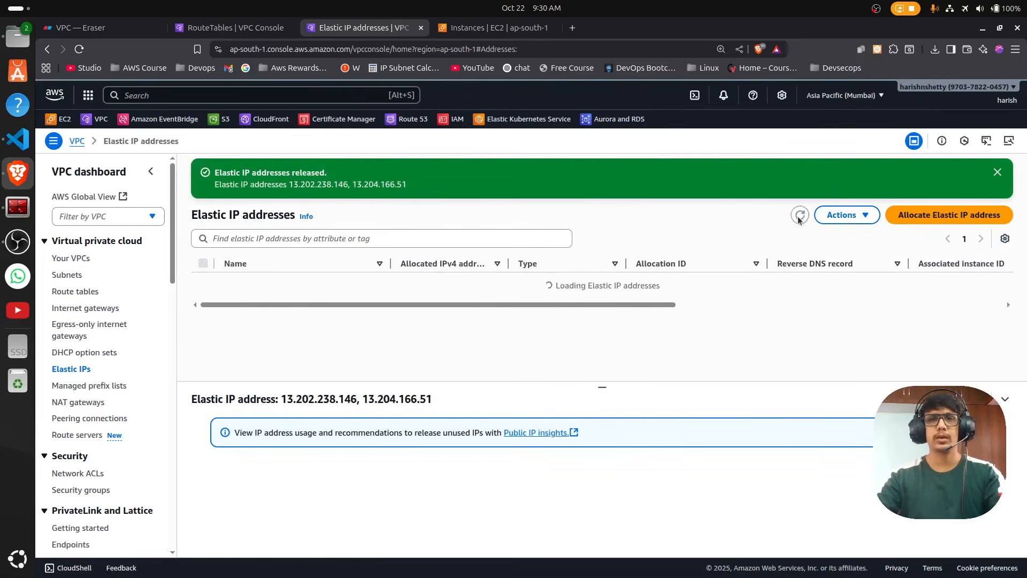
# Check the remaining subnets, VPCs and route tables, refreshing the lists to verify the cleanup.
pyautogui.click(78, 277)
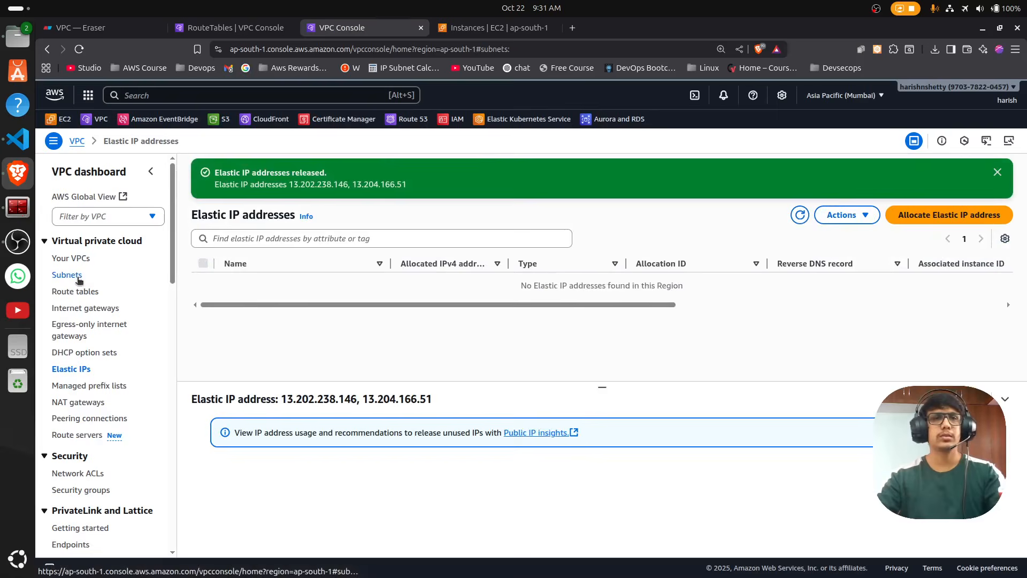
pyautogui.click(841, 170)
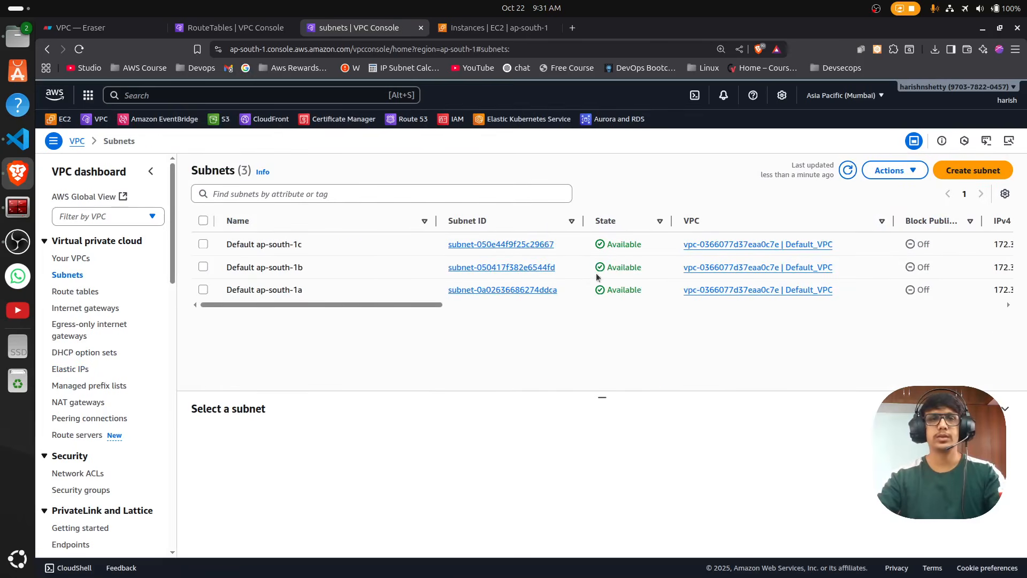
pyautogui.click(71, 258)
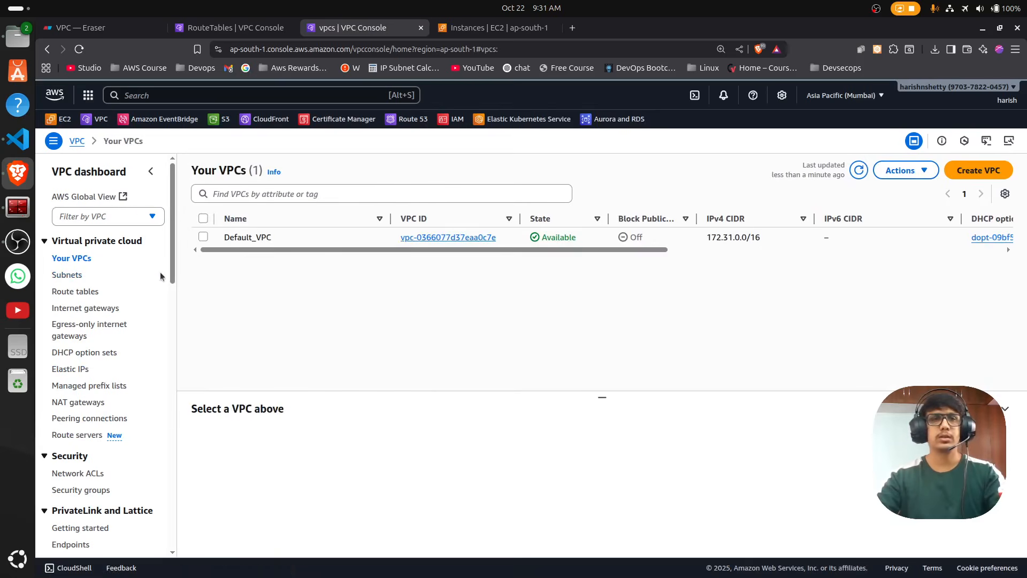
pyautogui.click(89, 292)
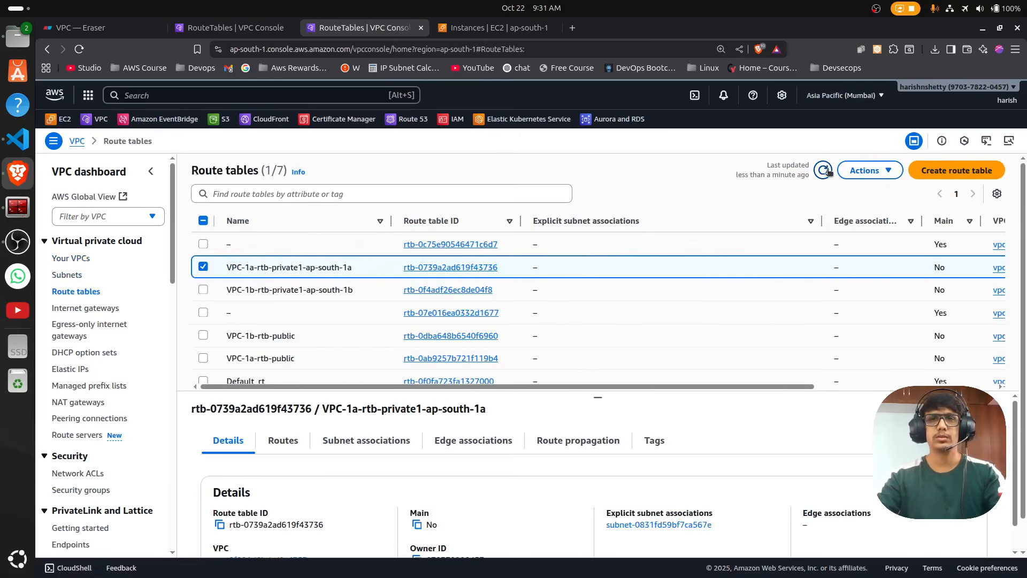
pyautogui.click(826, 170)
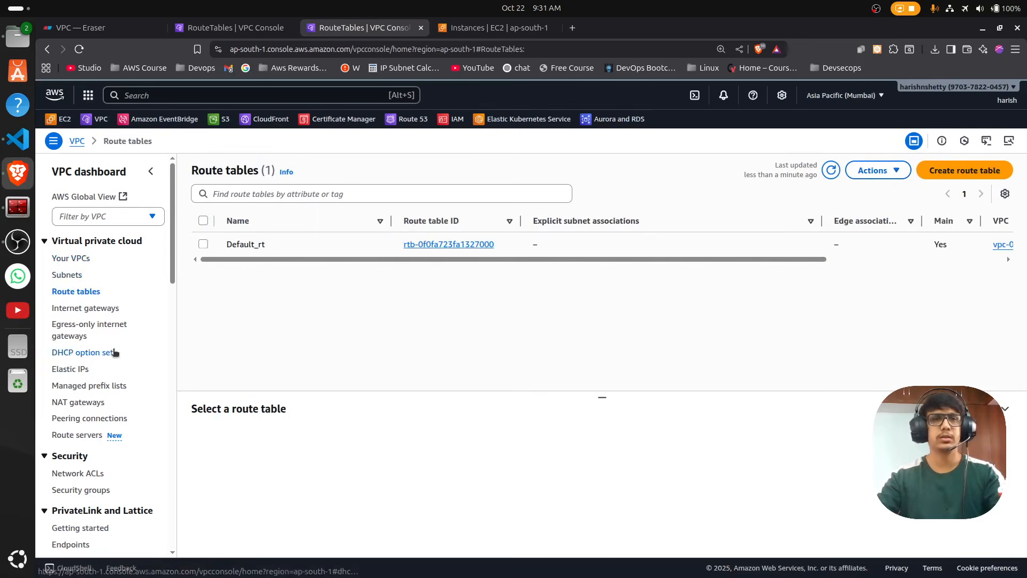
# Open the VPC peering connections list and check the status of each connection.
pyautogui.scroll(-4, 114, 351)
pyautogui.scroll(2, 107, 343)
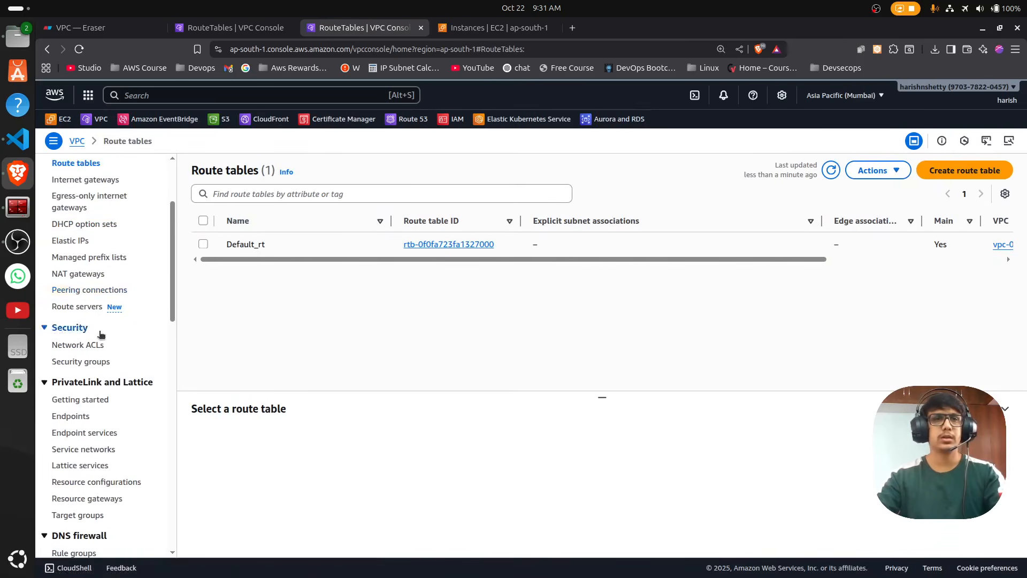
pyautogui.click(86, 290)
pyautogui.click(800, 215)
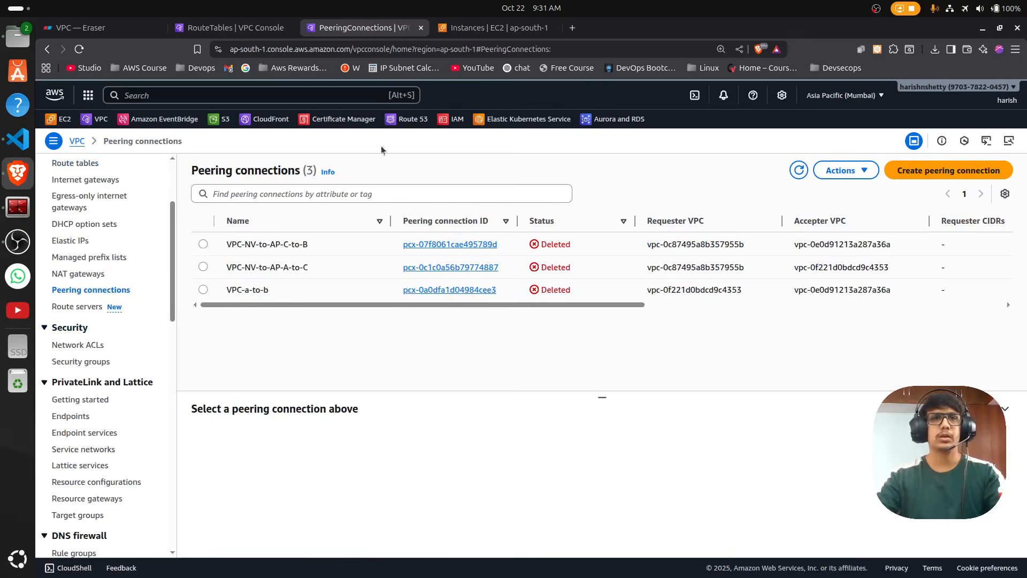
# Switch to the VPC diagram in Eraser and review the same-region peering and the Mumbai to North Virginia peering layouts.
pyautogui.hotkey('ctrl', 'Tab')
pyautogui.click(103, 32)
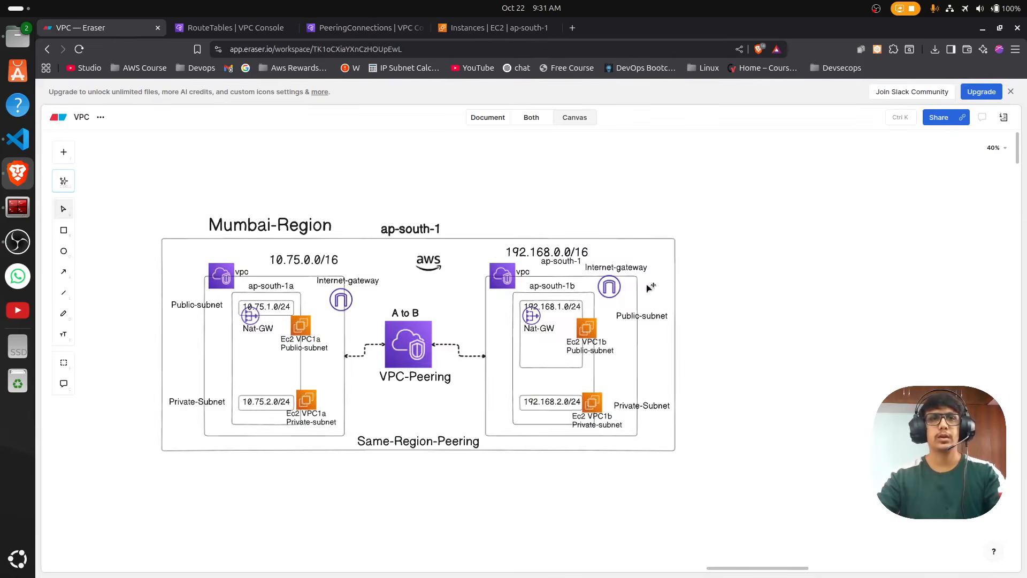
pyautogui.hscroll(-3, 503, 367)
pyautogui.scroll(-2, 455, 401)
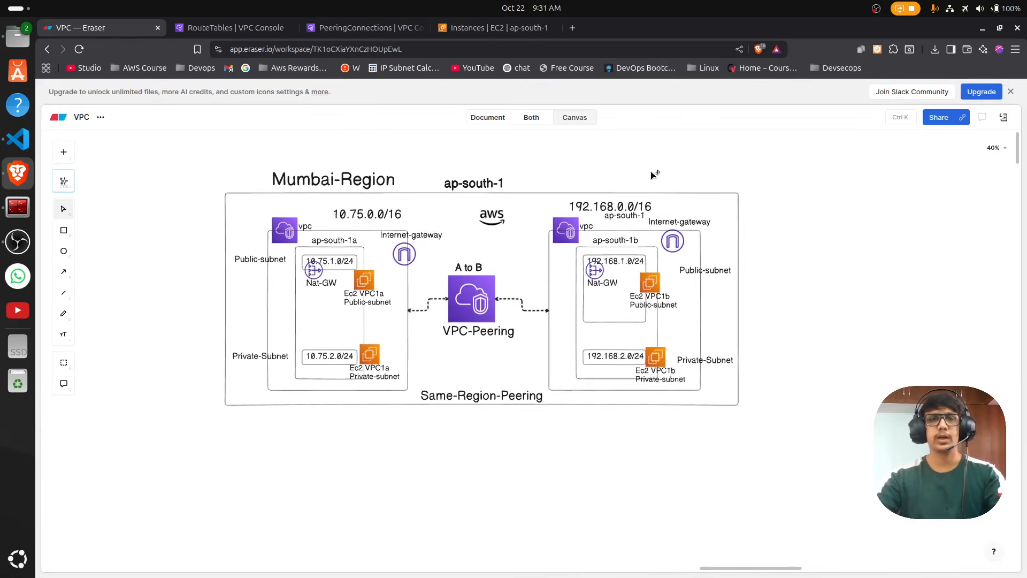
pyautogui.scroll(5, 473, 172)
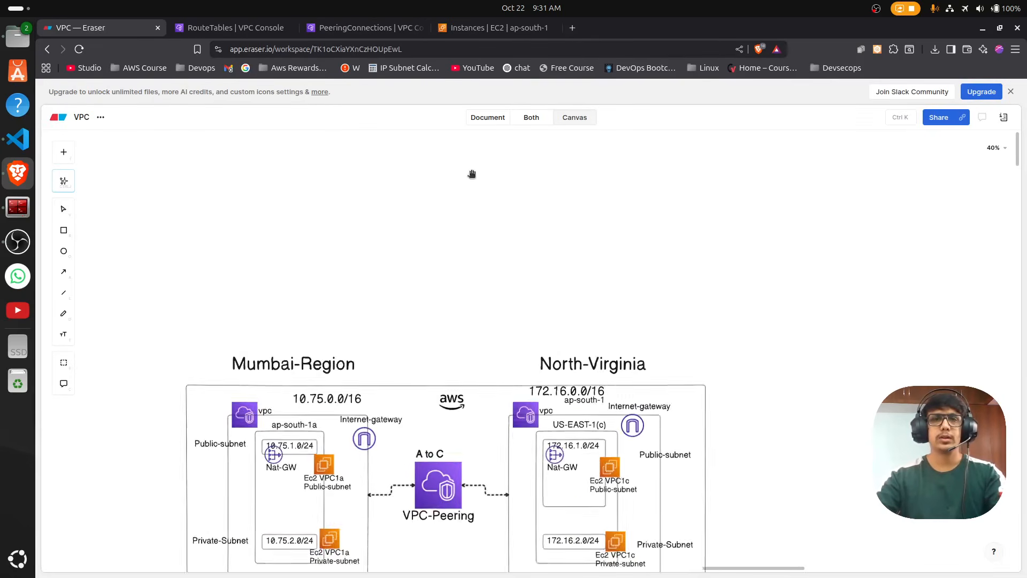
pyautogui.scroll(-3, 532, 174)
pyautogui.scroll(3, 530, 392)
pyautogui.scroll(3, 530, 392)
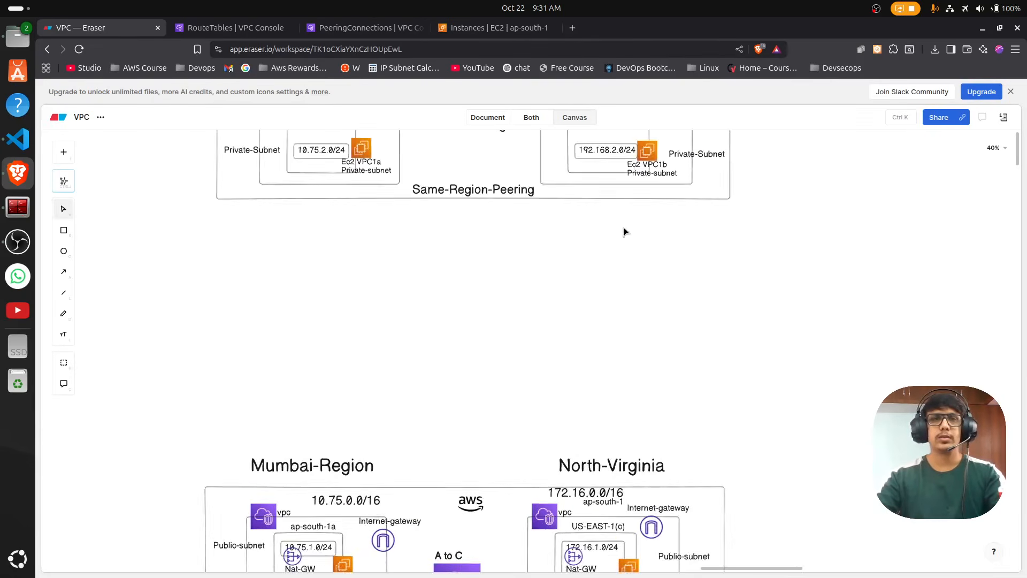
# Open a new browser tab and enter the address of the author's personal website.
pyautogui.click(572, 27)
pyautogui.write('ha')
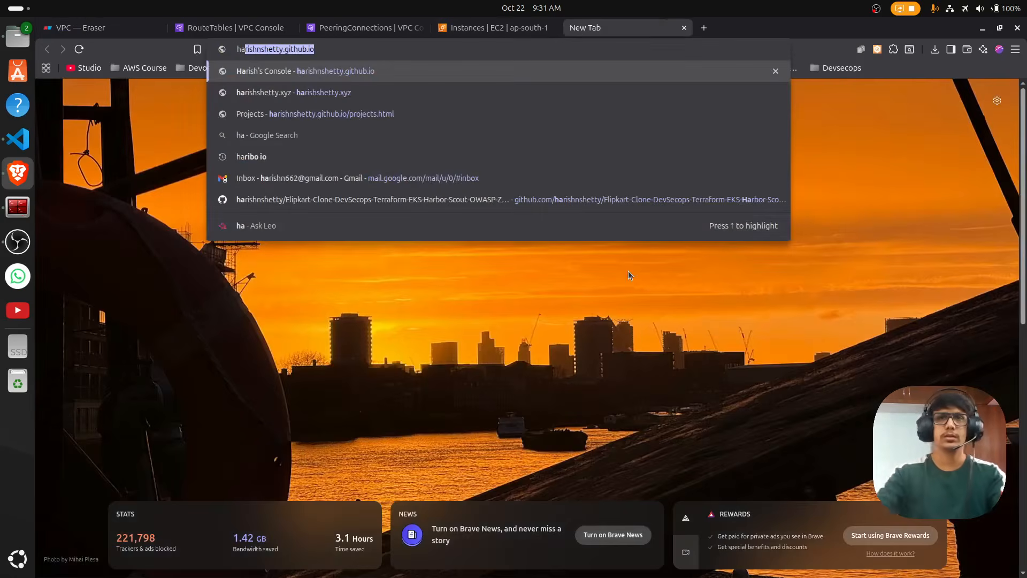